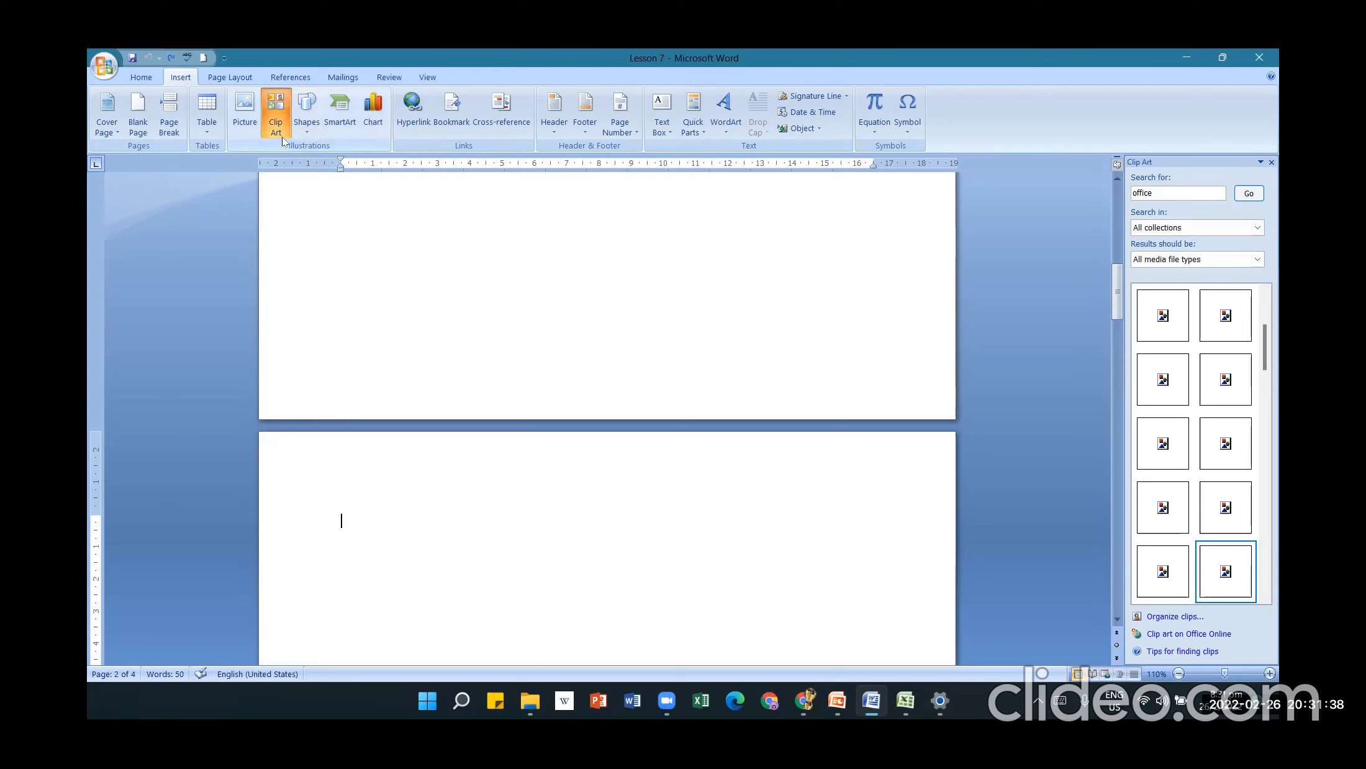
- Search the clip art in all collections for "office"
{"action": "left_click", "coordinate": [277, 136]}
{"action": "left_click", "coordinate": [277, 136]}
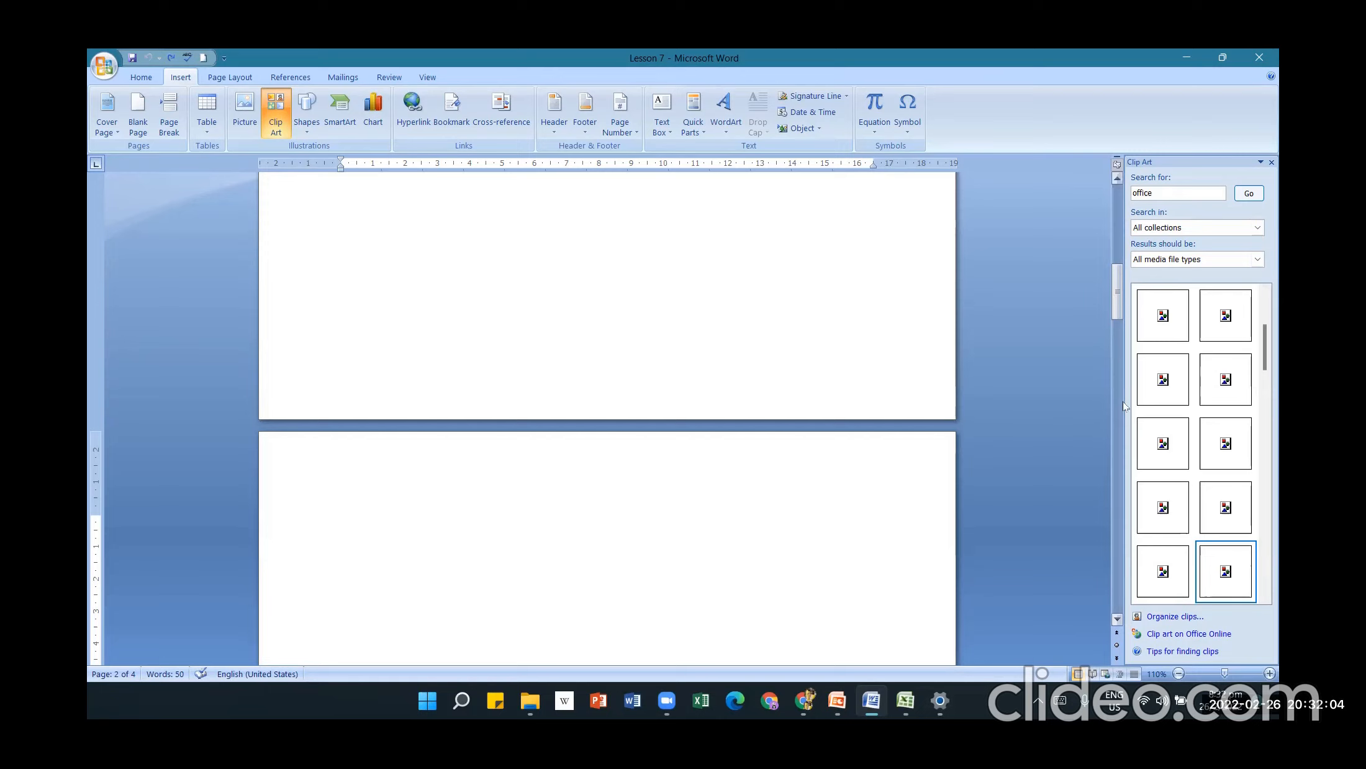
{"action": "left_click", "coordinate": [1188, 197]}
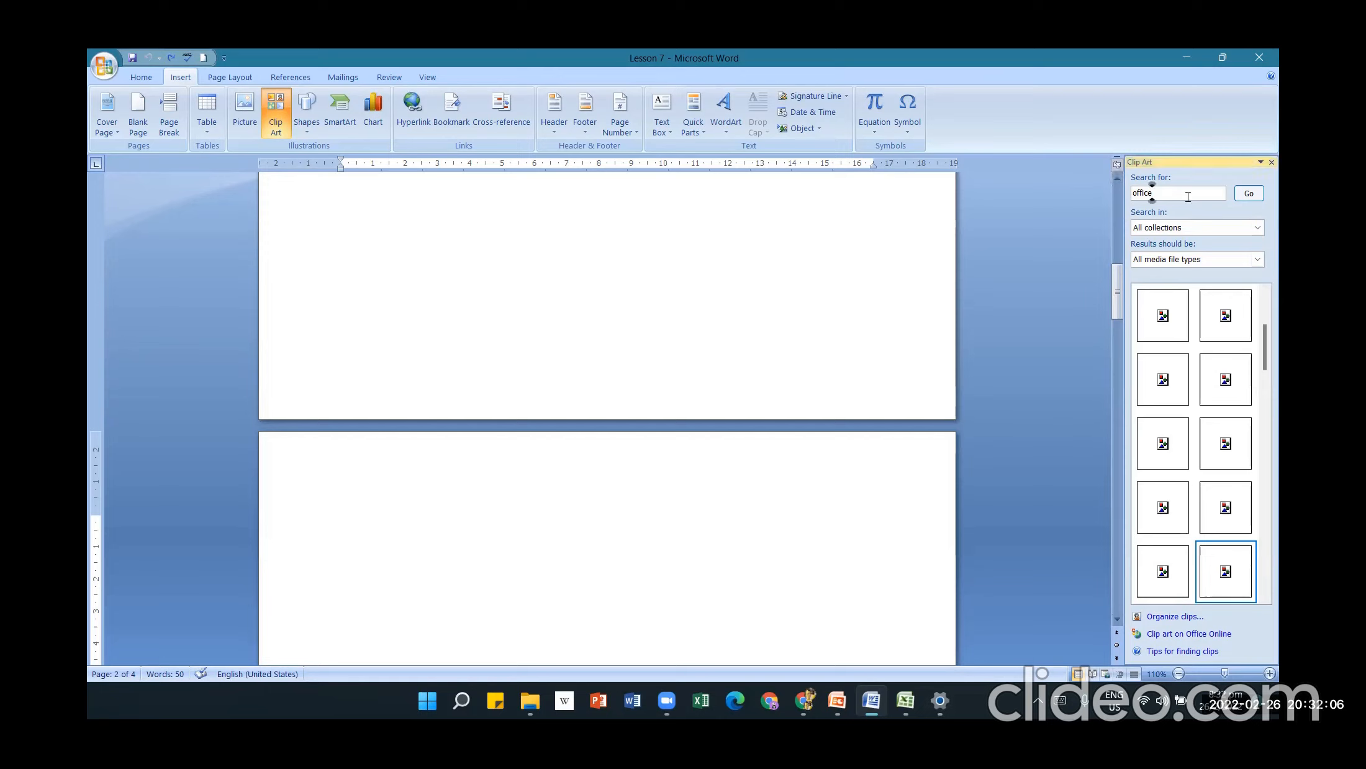
{"action": "left_click", "coordinate": [1258, 196]}
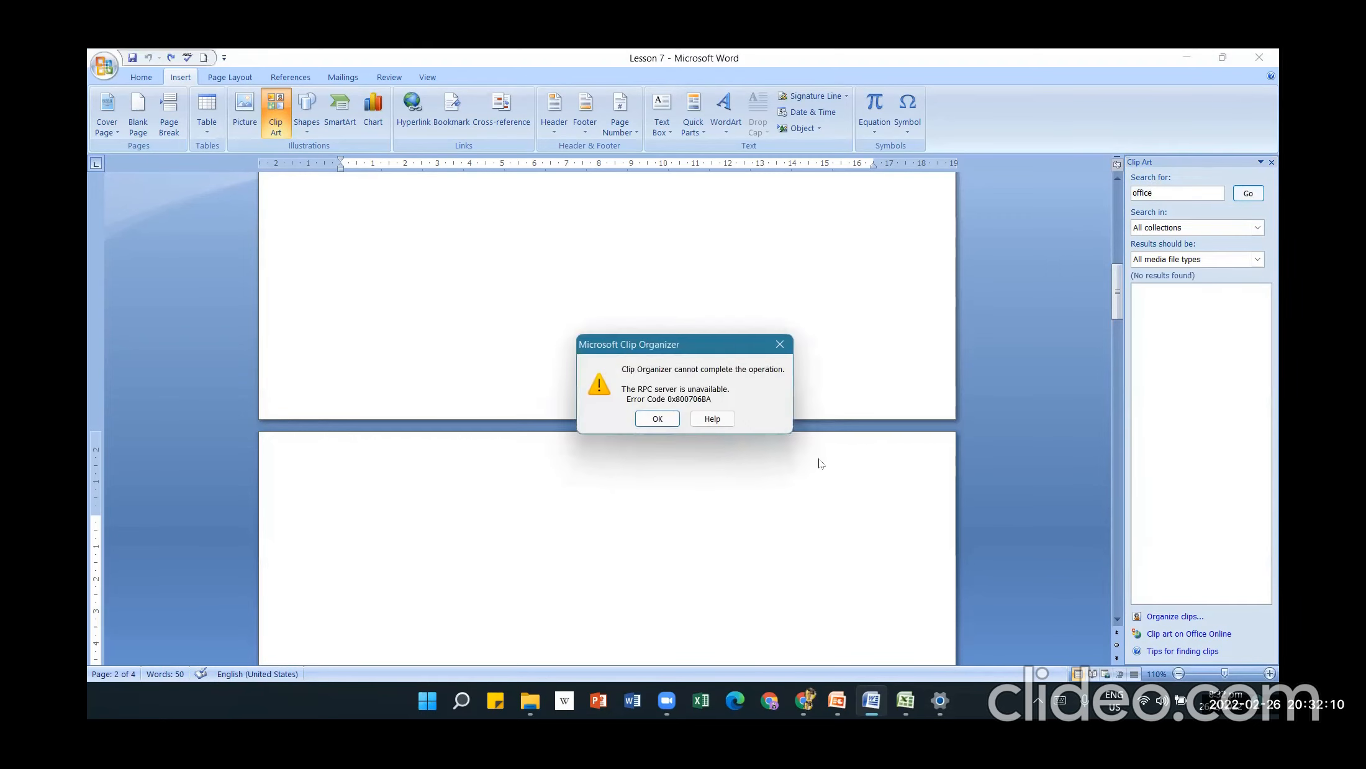
{"action": "left_click", "coordinate": [657, 419]}
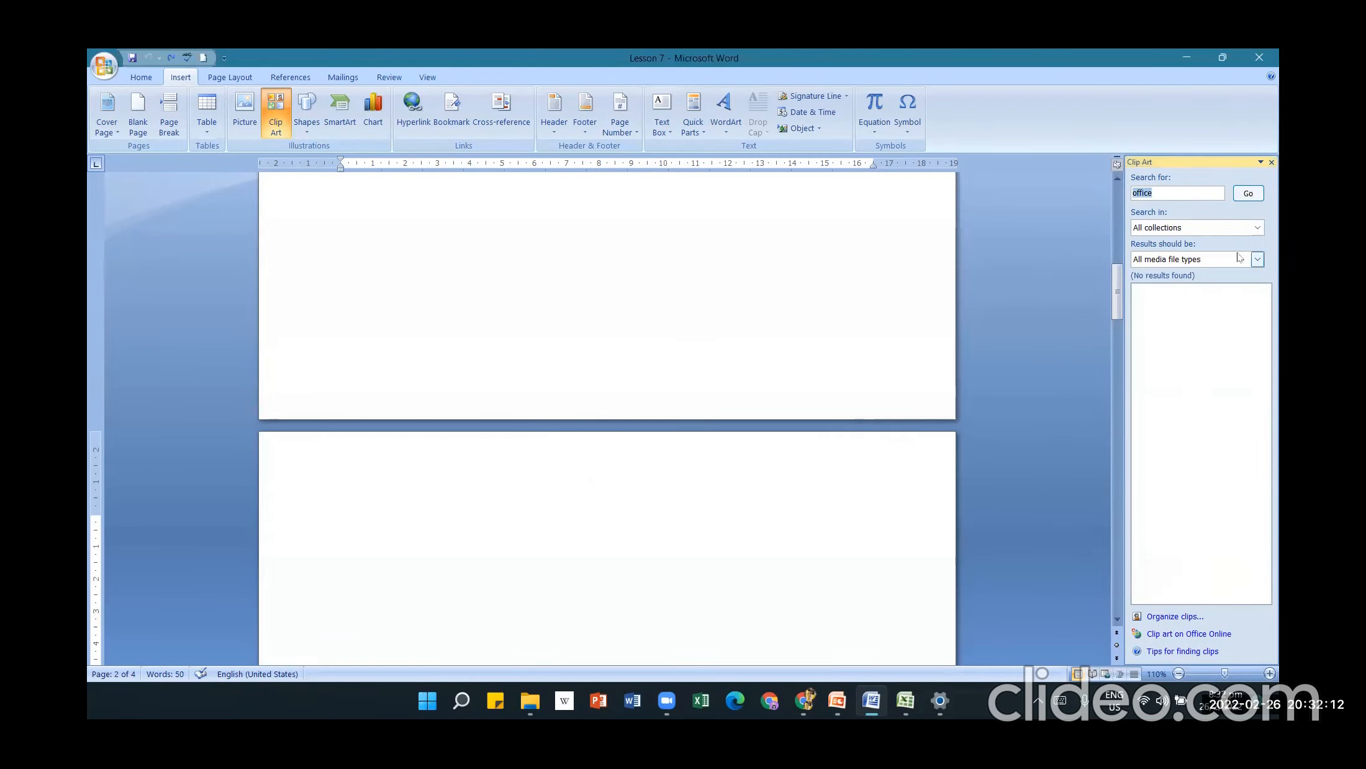
- Close and reopen the Clip Art pane, and repeat the search for "office" with the term re-entered
{"action": "left_click", "coordinate": [1271, 162]}
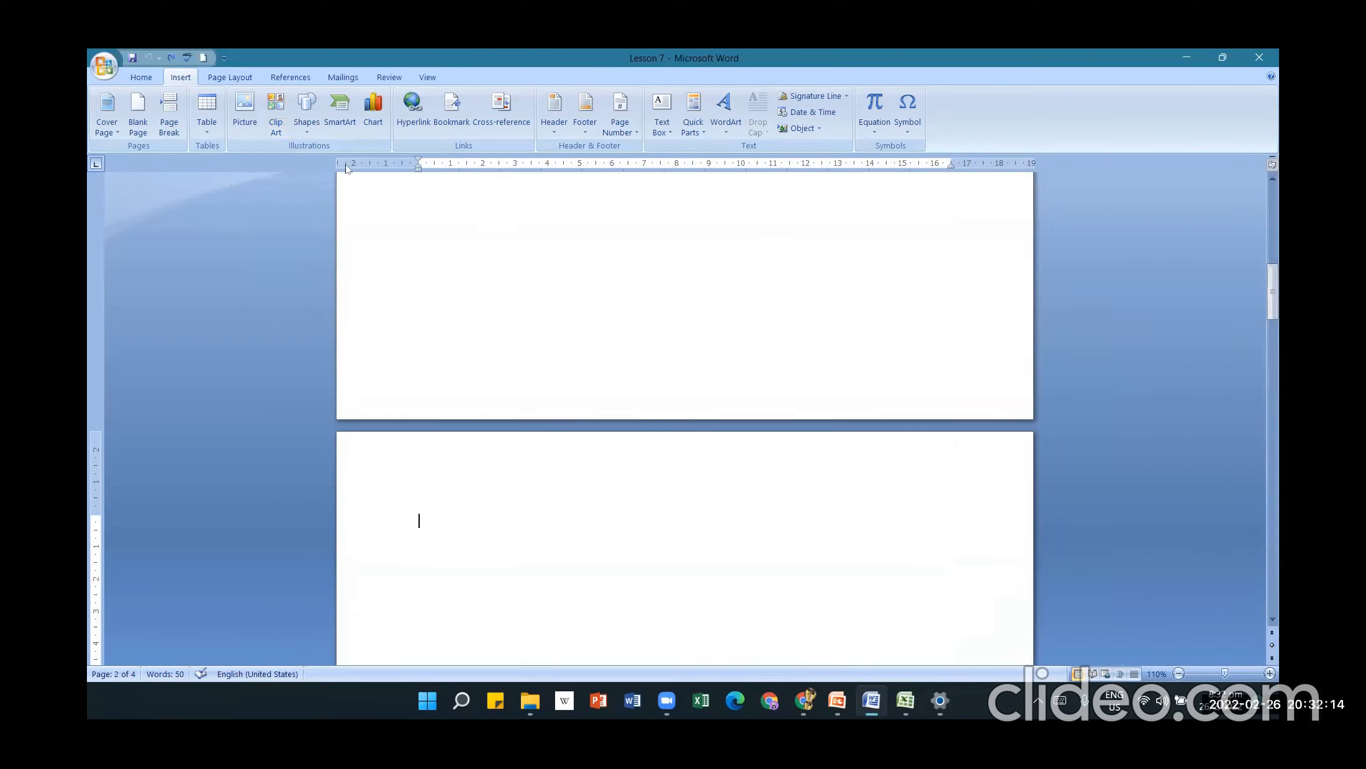
{"action": "left_click", "coordinate": [275, 121]}
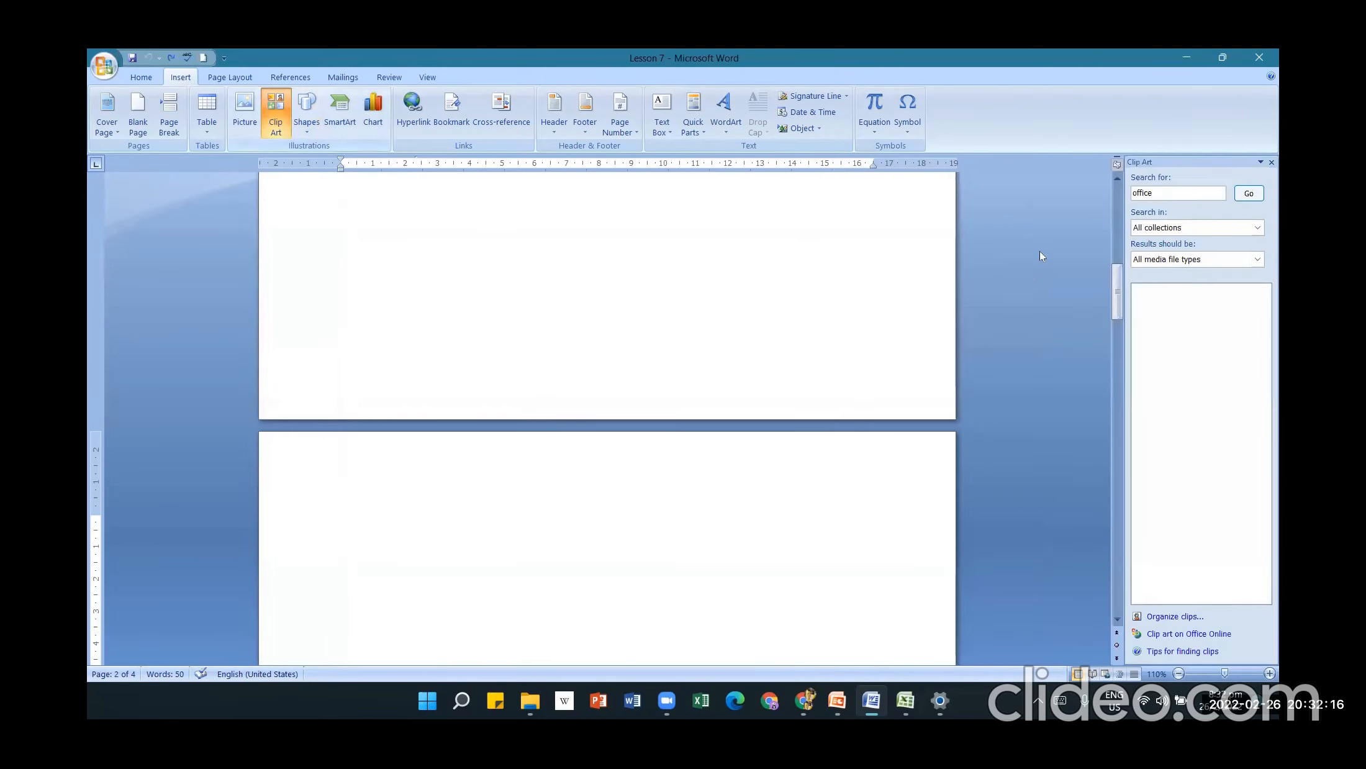
{"action": "left_click_drag", "start_coordinate": [1169, 194], "coordinate": [1026, 204]}
{"action": "type", "text": "o"}
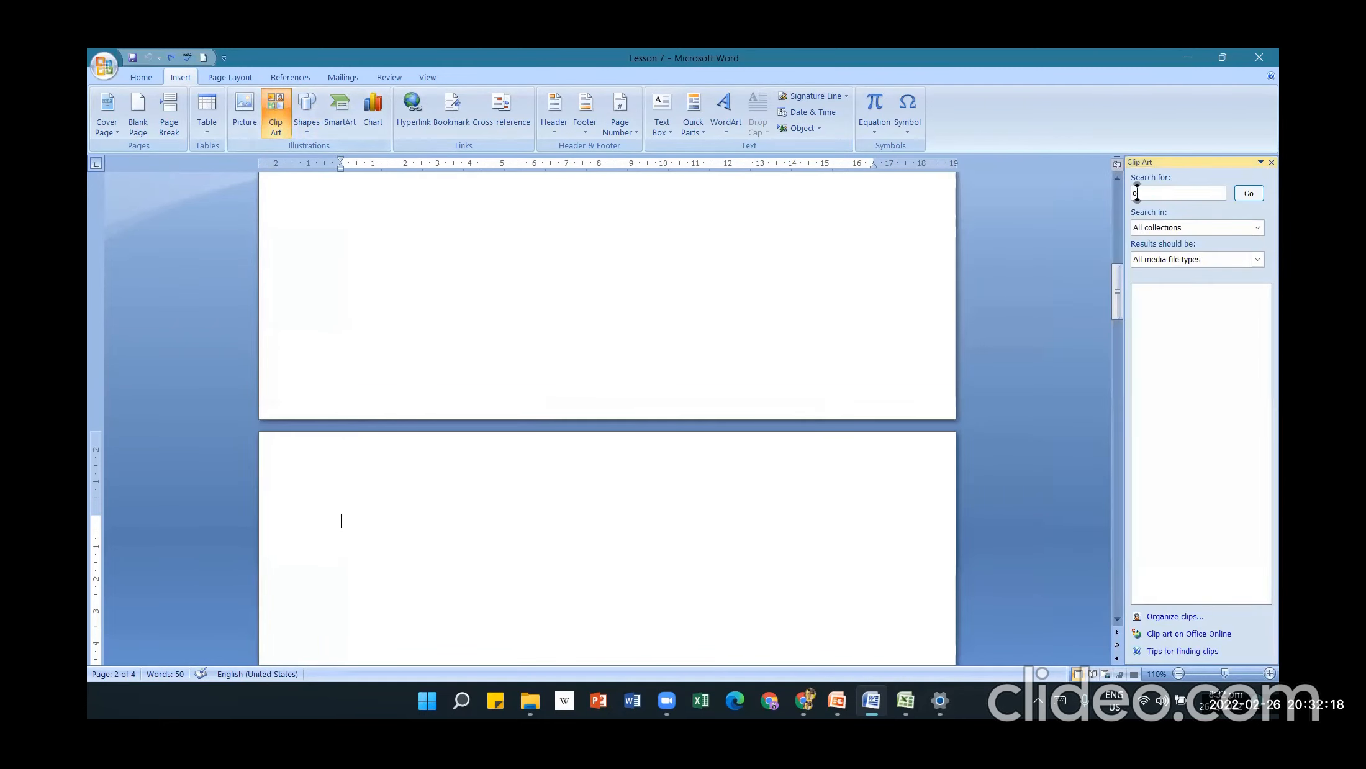
{"action": "type", "text": "ffice"}
{"action": "left_click", "coordinate": [1244, 195]}
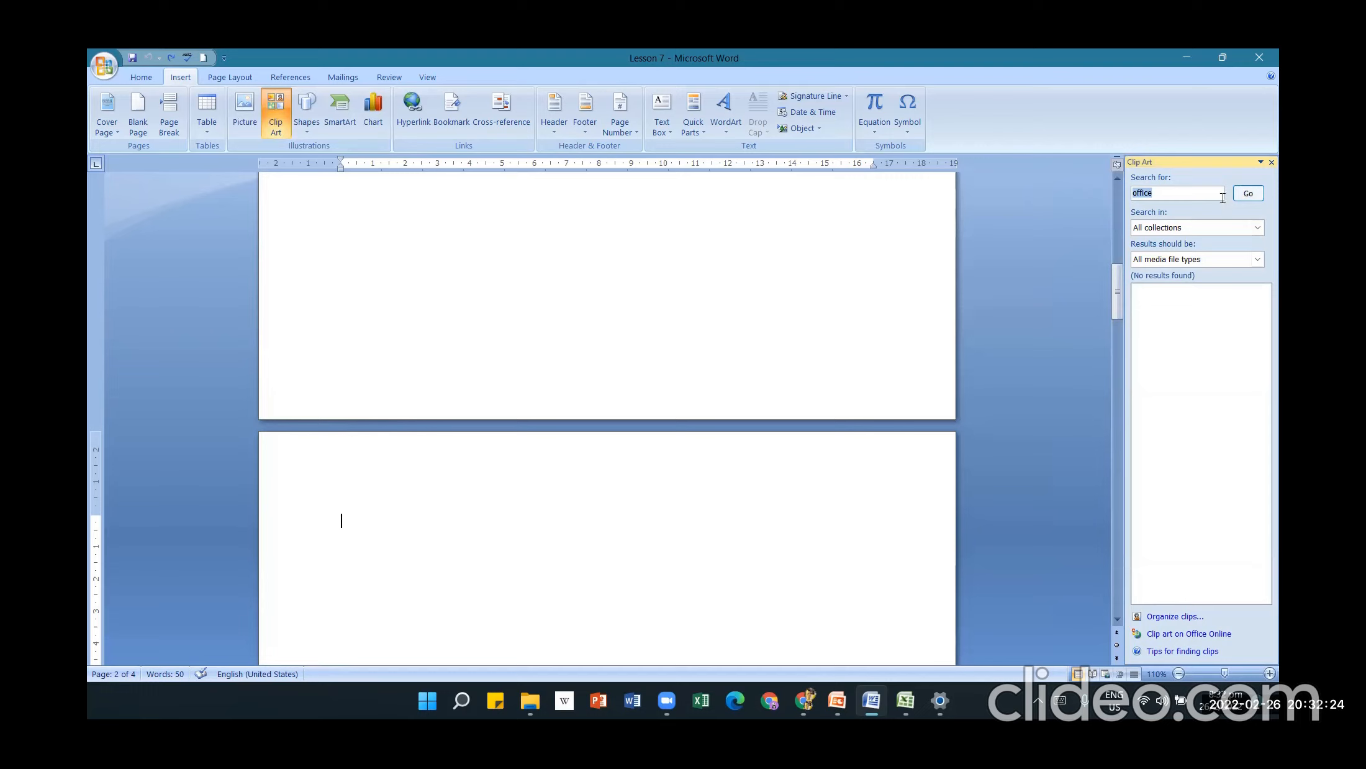
- Review the media type and collection filters, and browse the Agriculture clips under Office Collections in the Clip Organizer
{"action": "left_click", "coordinate": [1210, 260]}
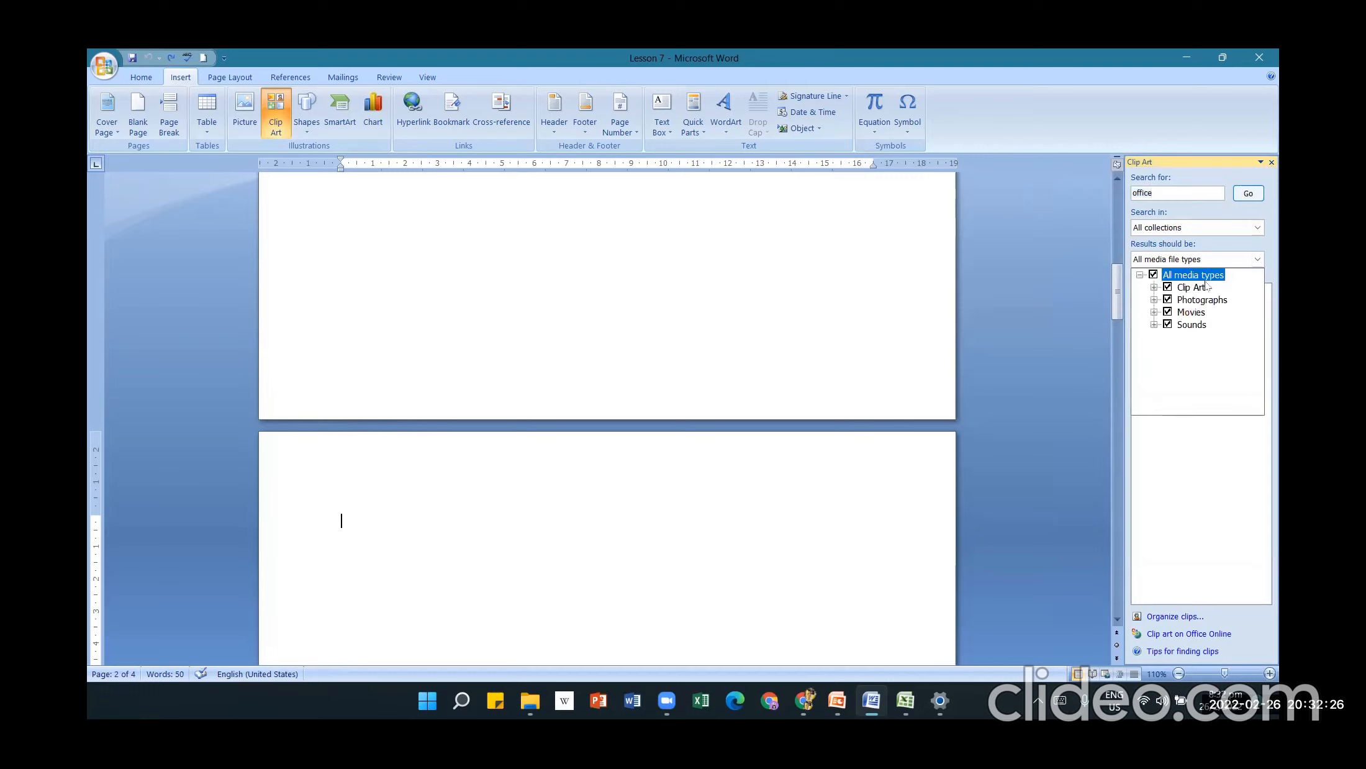
{"action": "left_click", "coordinate": [1257, 227]}
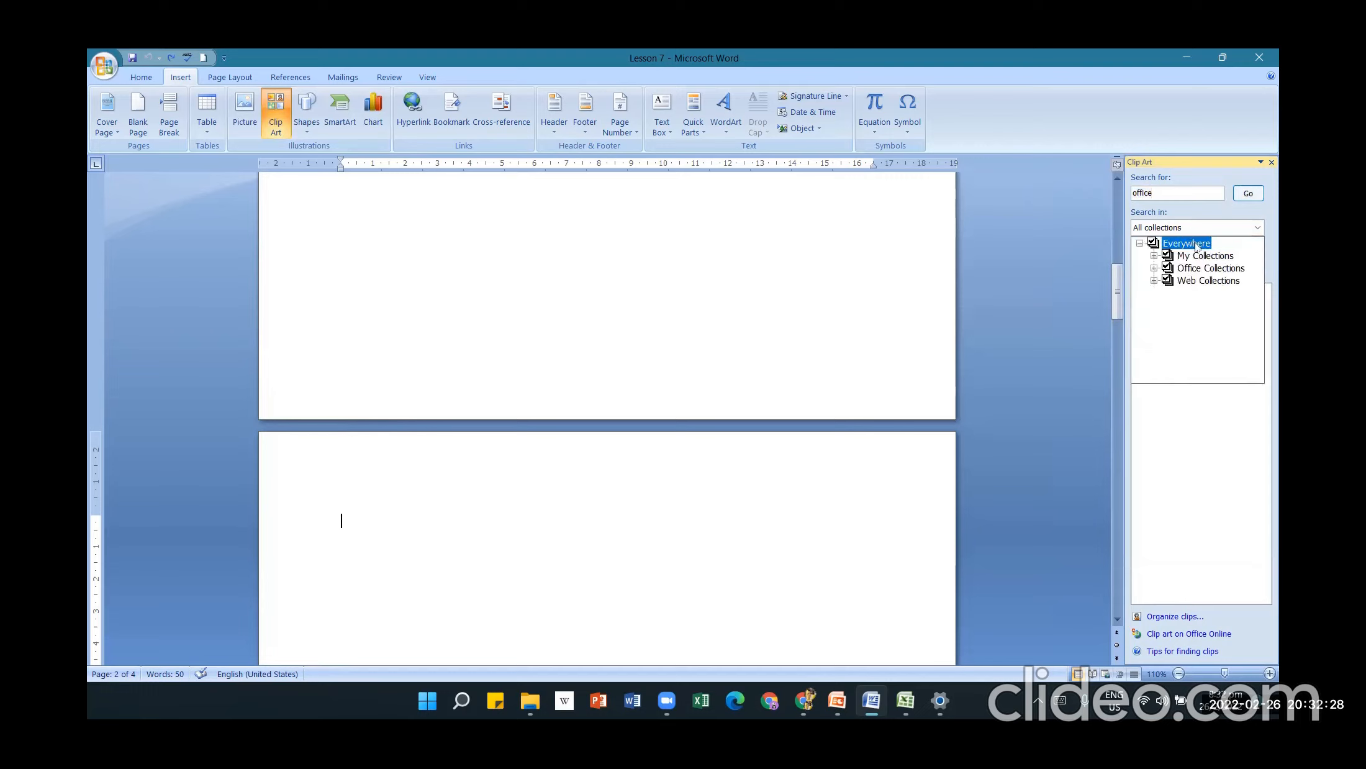
{"action": "left_click", "coordinate": [1157, 616]}
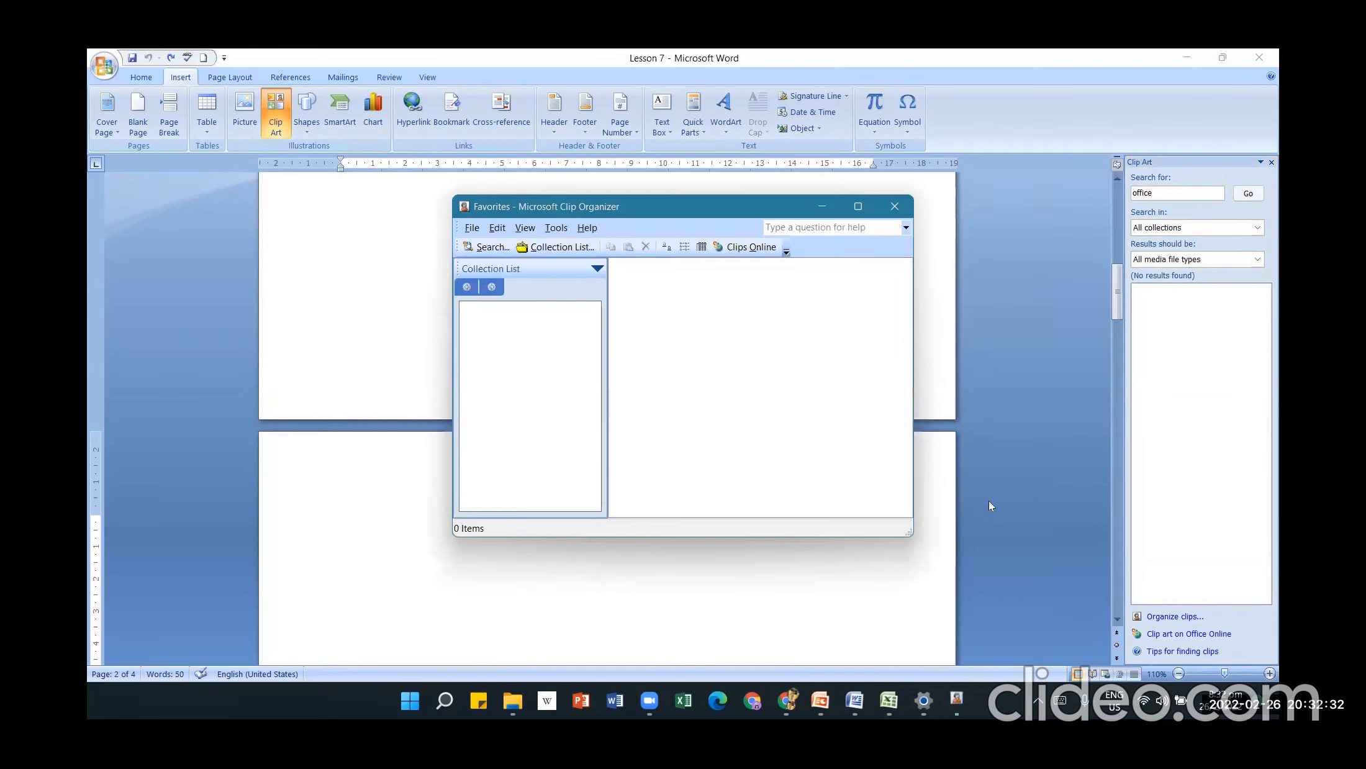
{"action": "left_click", "coordinate": [522, 323]}
{"action": "left_click", "coordinate": [526, 365]}
{"action": "double_click", "coordinate": [533, 350]}
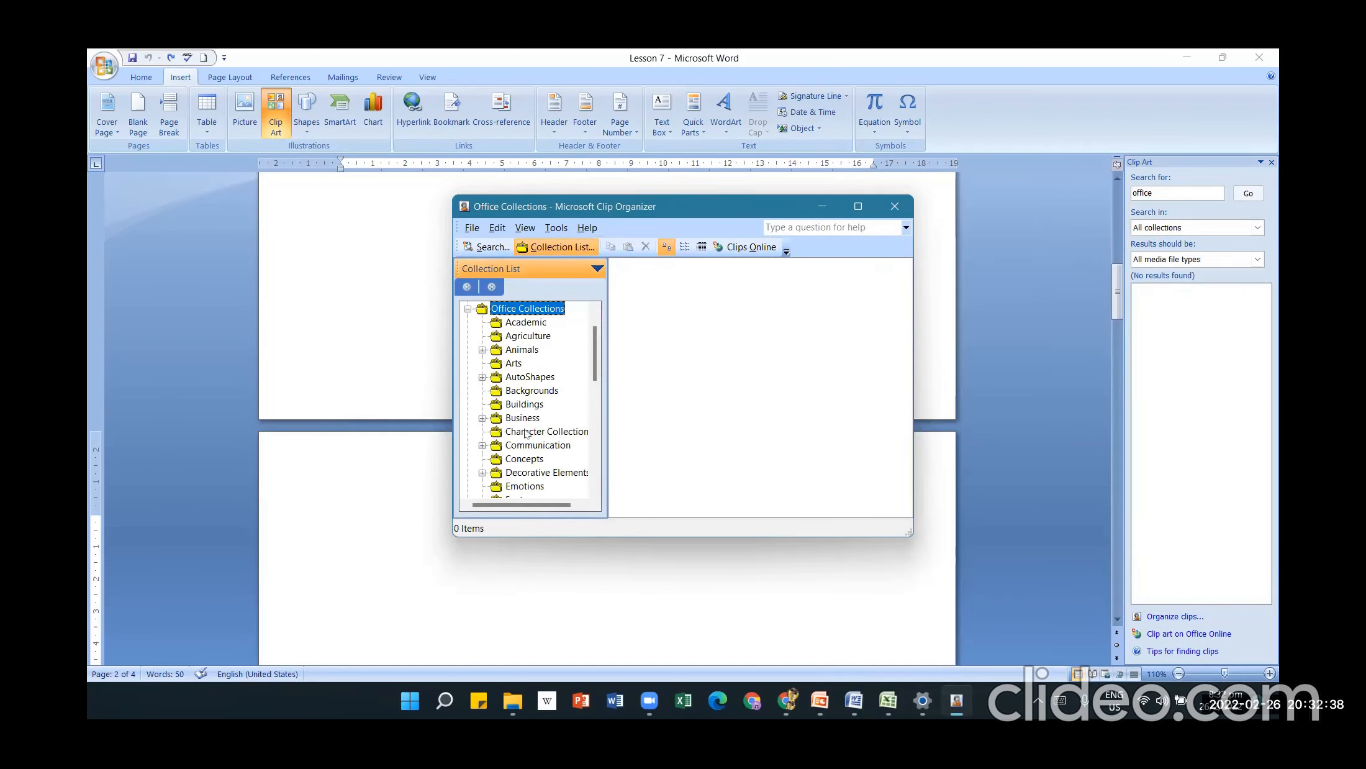
{"action": "left_click", "coordinate": [538, 336]}
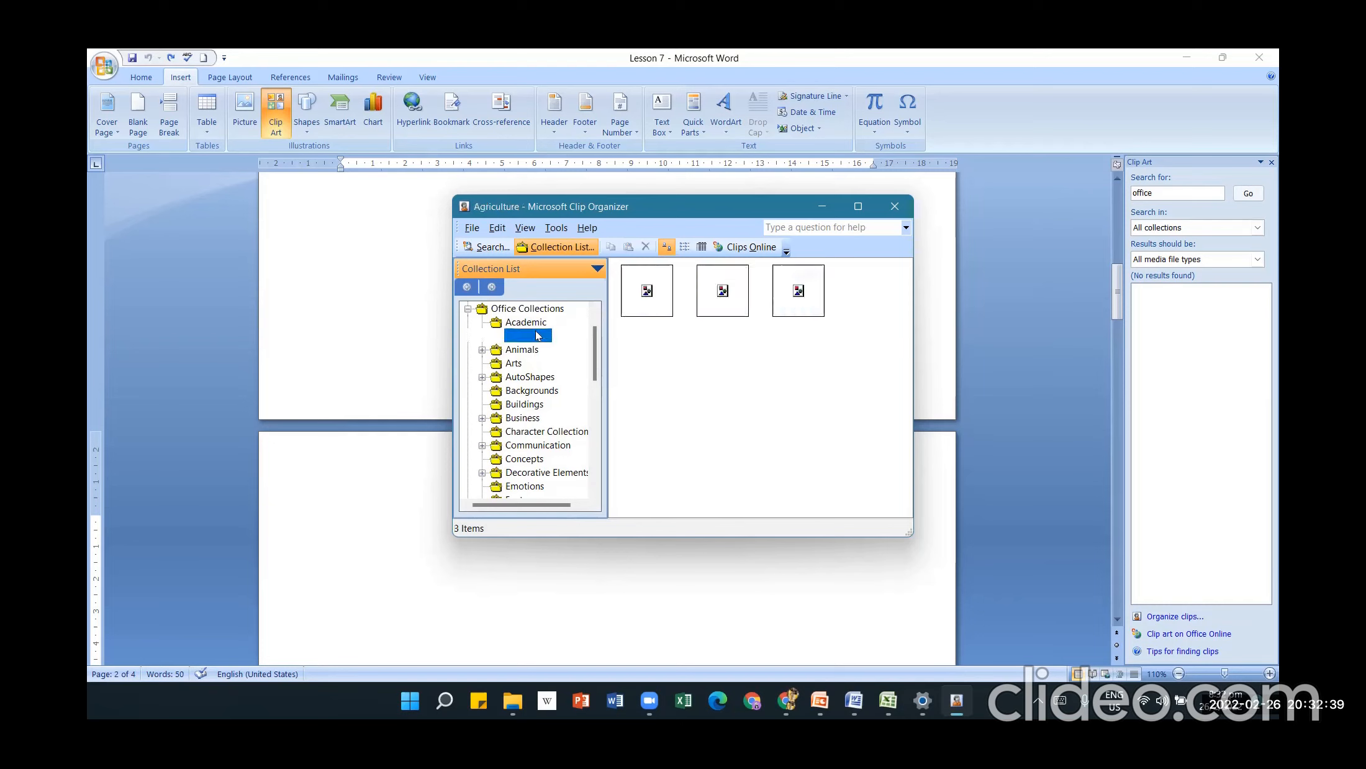
{"action": "left_click", "coordinate": [634, 295]}
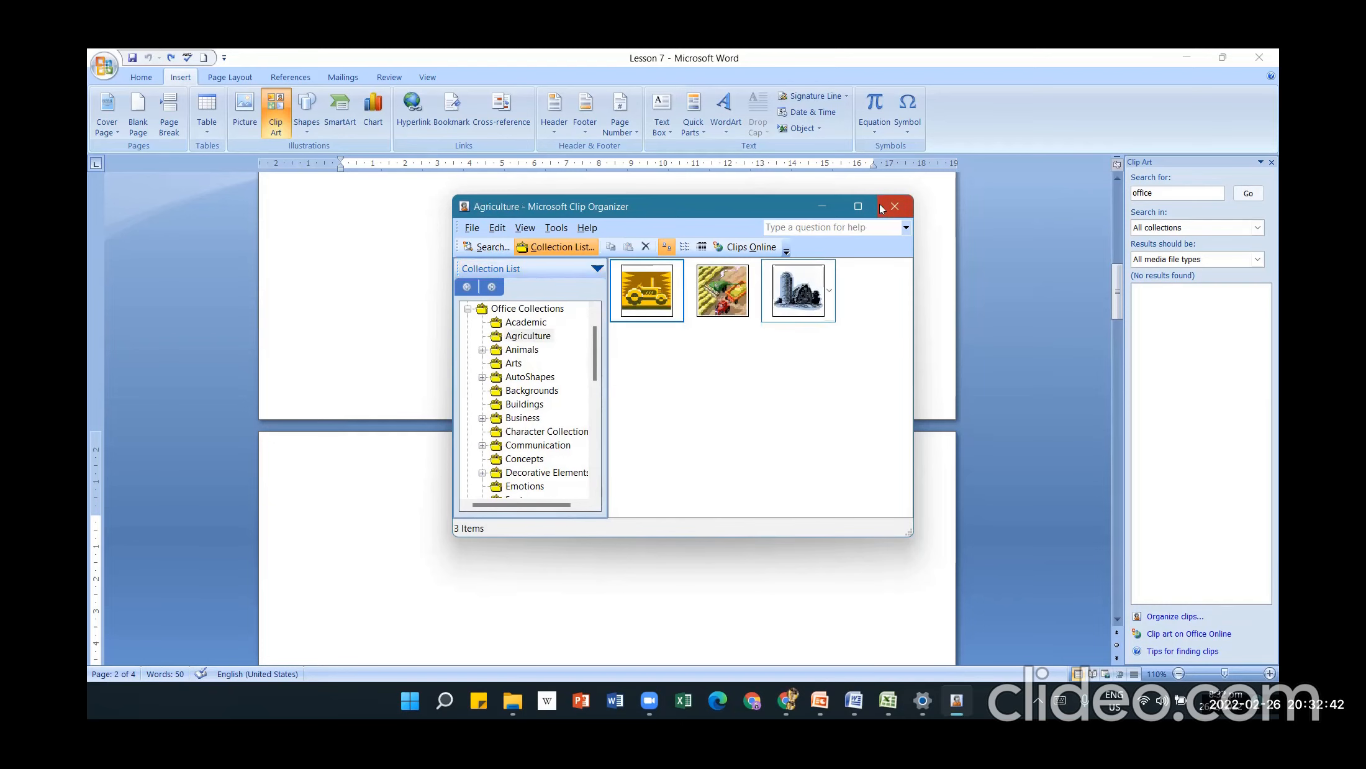
{"action": "left_click", "coordinate": [893, 206]}
- Rerun the clip art search for "office" in all collections, and search for "table" instead
{"action": "left_click", "coordinate": [1171, 228]}
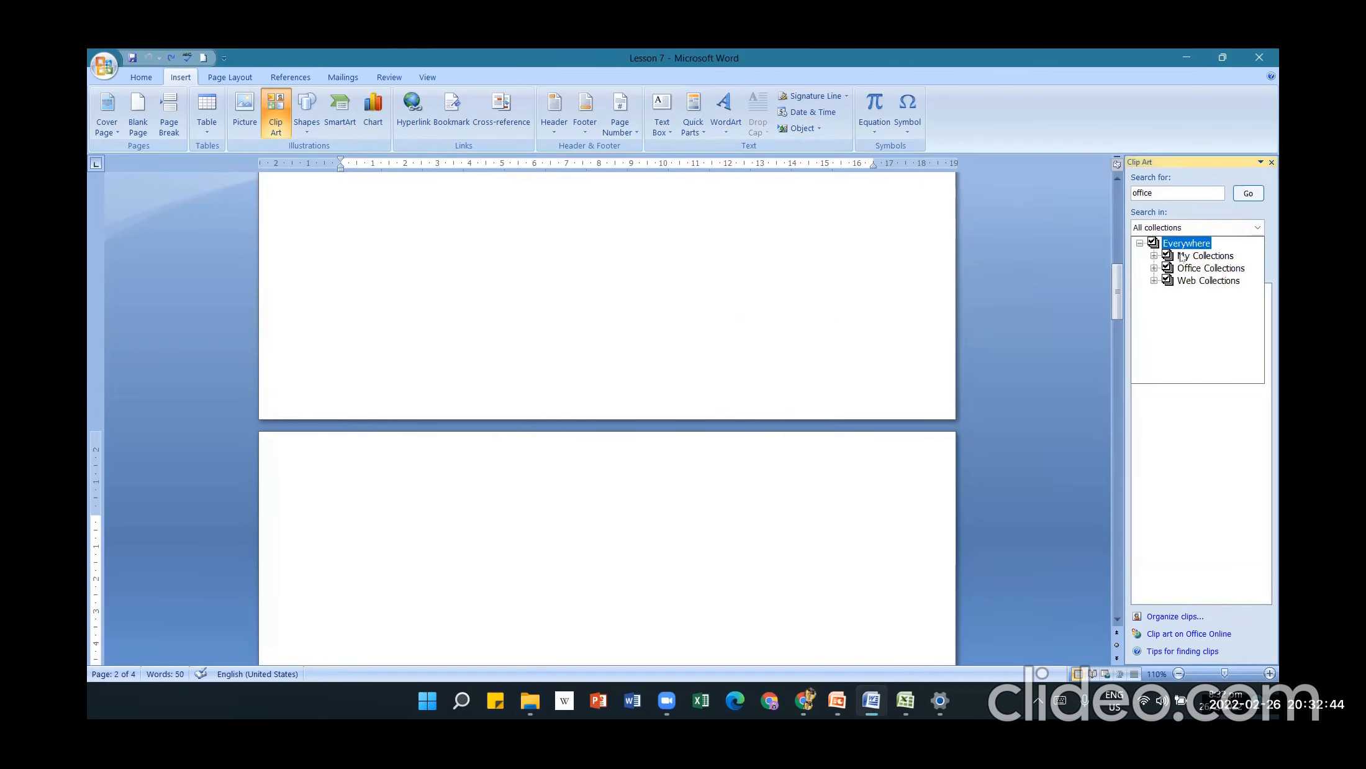
{"action": "left_click", "coordinate": [1248, 194]}
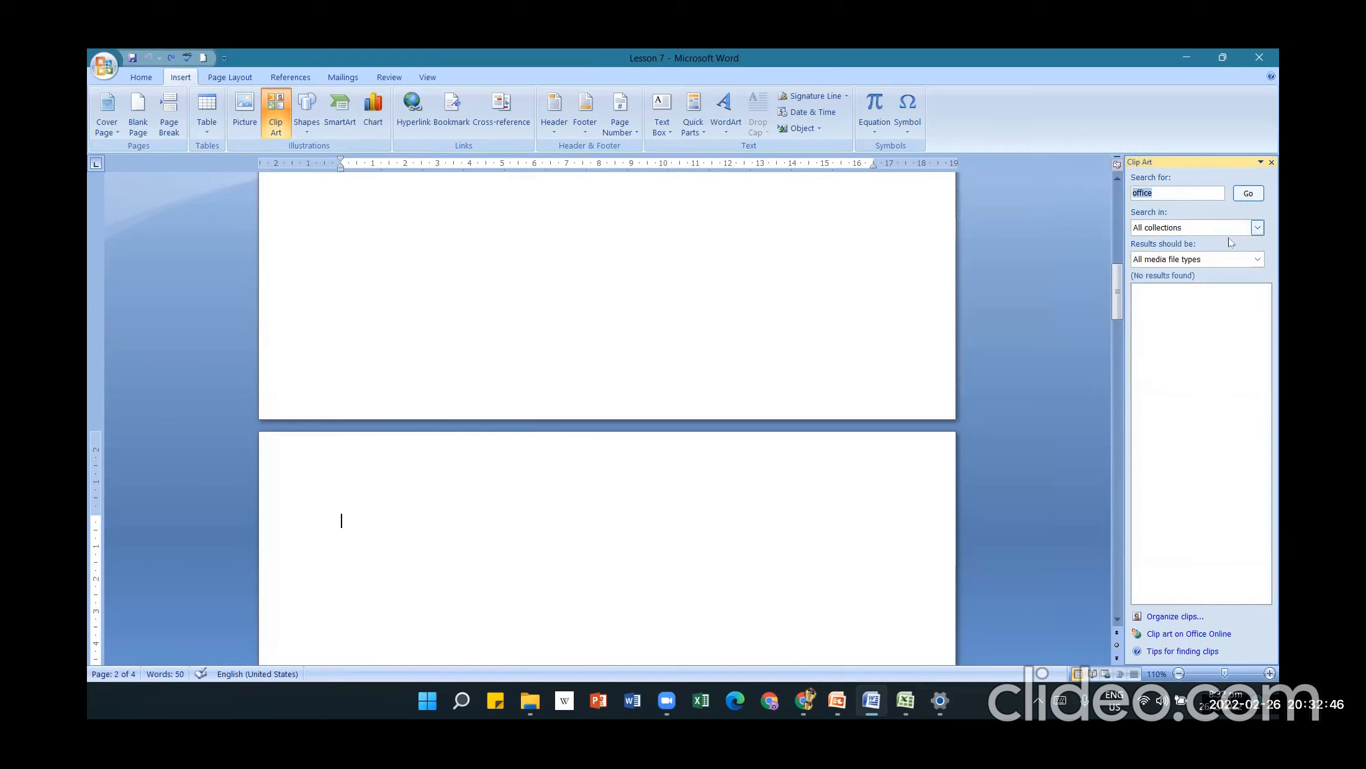
{"action": "left_click", "coordinate": [1238, 196]}
{"action": "left_click", "coordinate": [1237, 195]}
{"action": "type", "text": "table"}
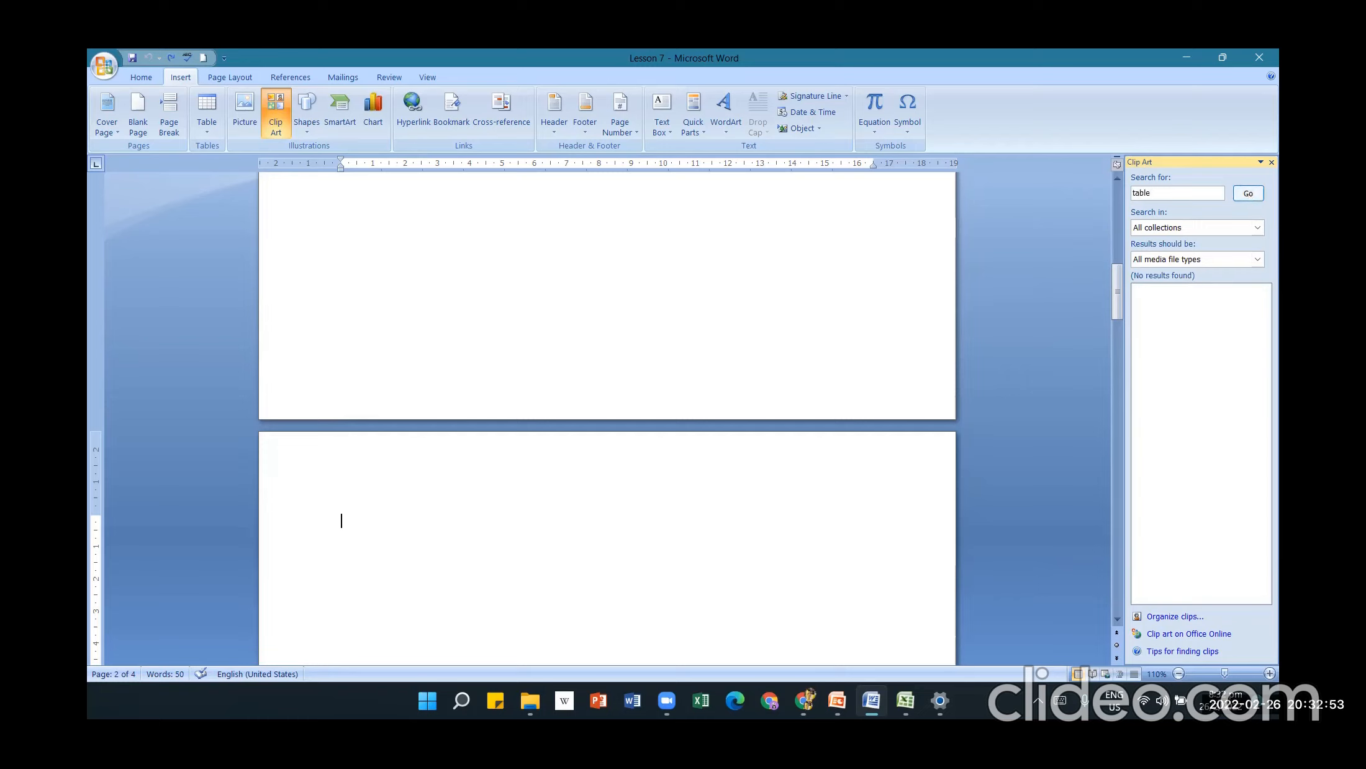
{"action": "key", "text": "Return"}
- Reopen the Clip Art pane, search for "table" with only the top level of My Collections plus the other collections selected, and hide the ruler
{"action": "left_click", "coordinate": [1271, 163]}
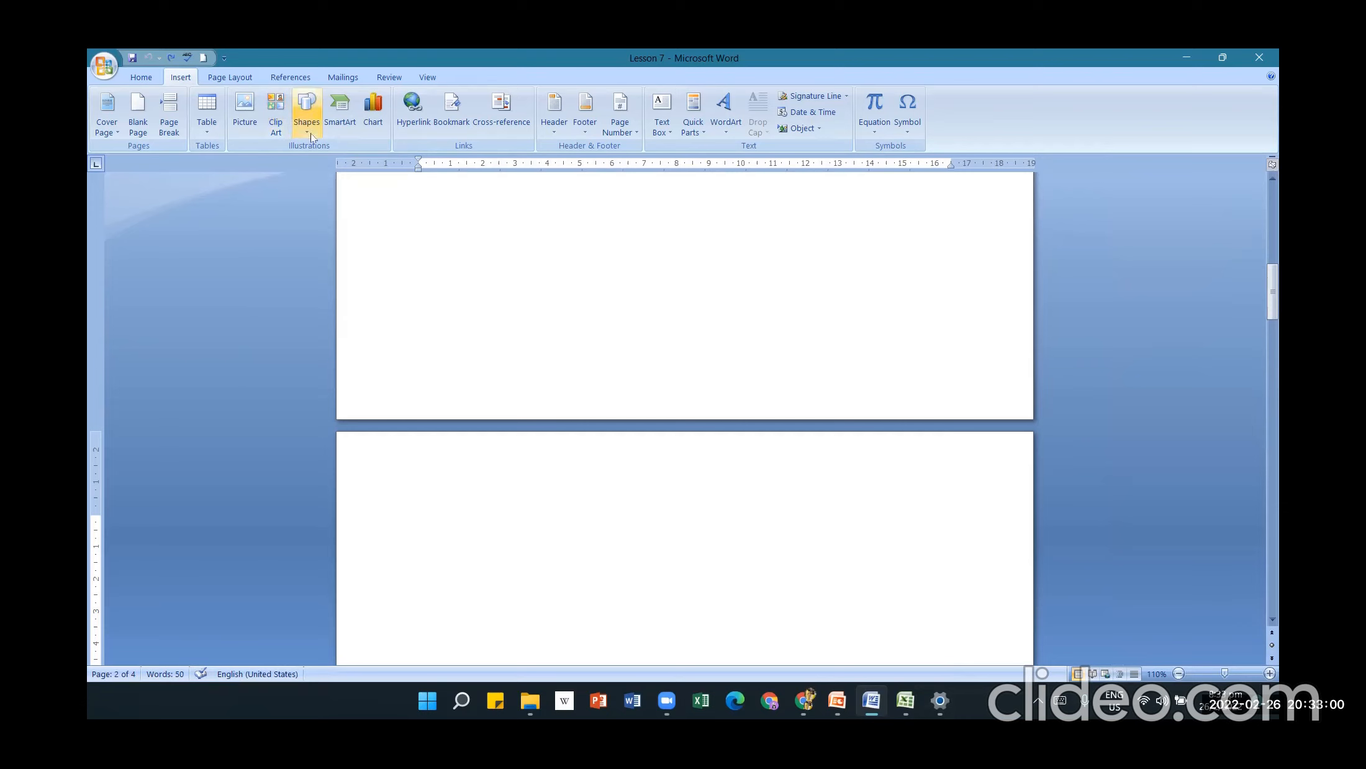
{"action": "left_click", "coordinate": [275, 126]}
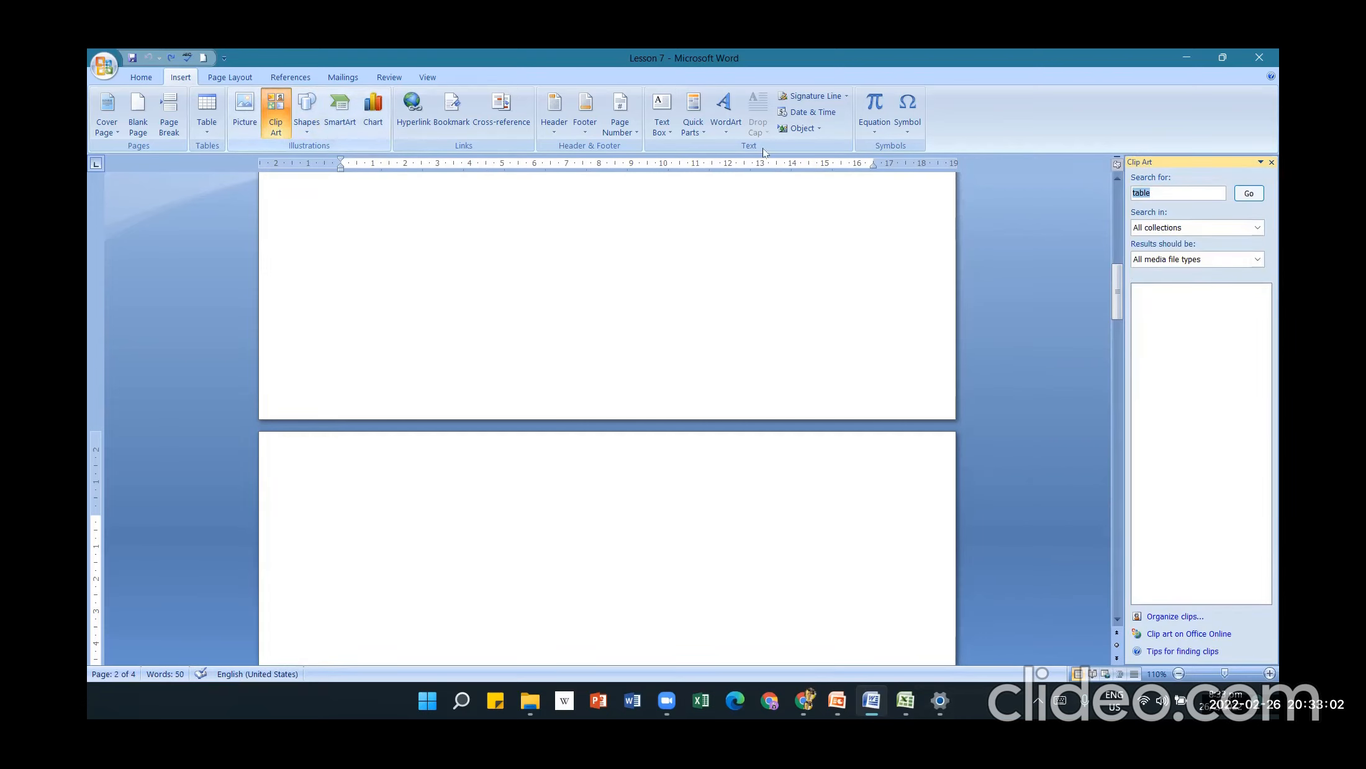
{"action": "left_click", "coordinate": [719, 496]}
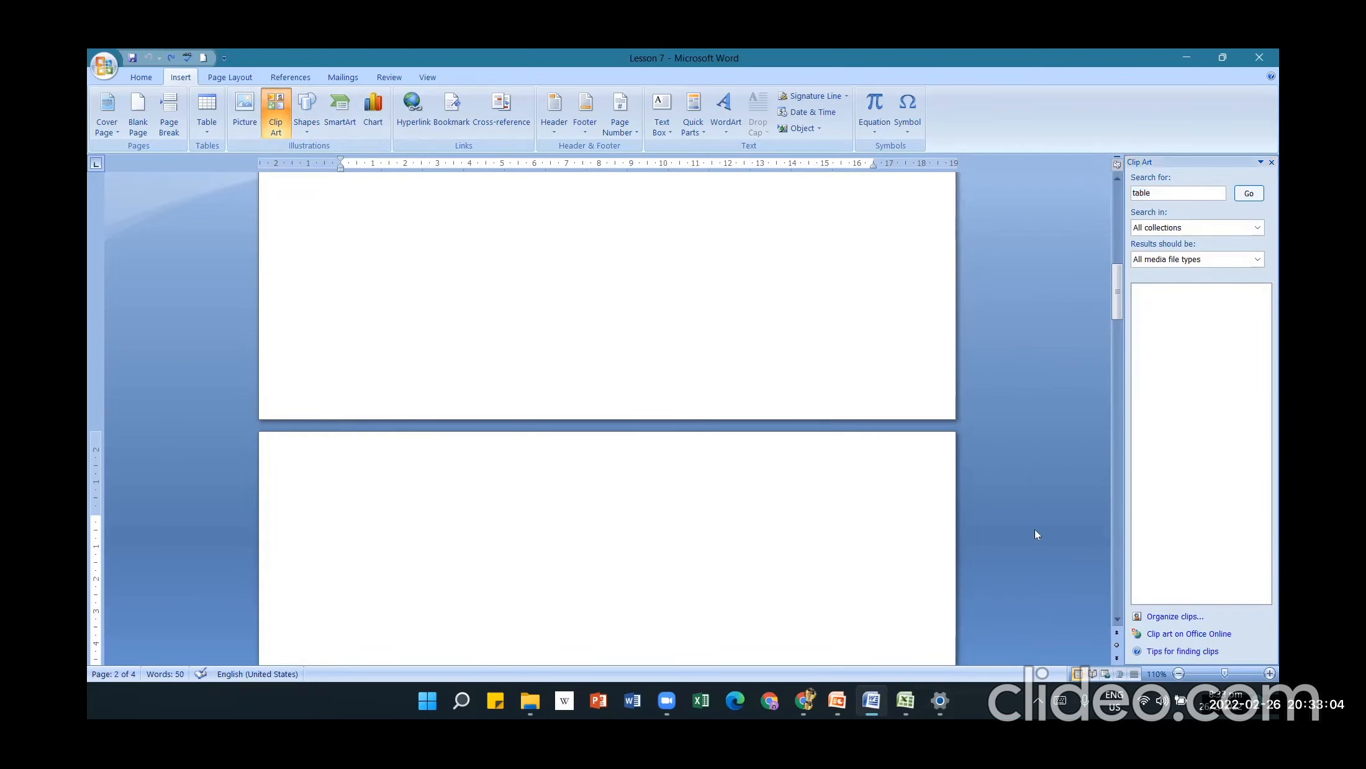
{"action": "left_click", "coordinate": [1163, 232]}
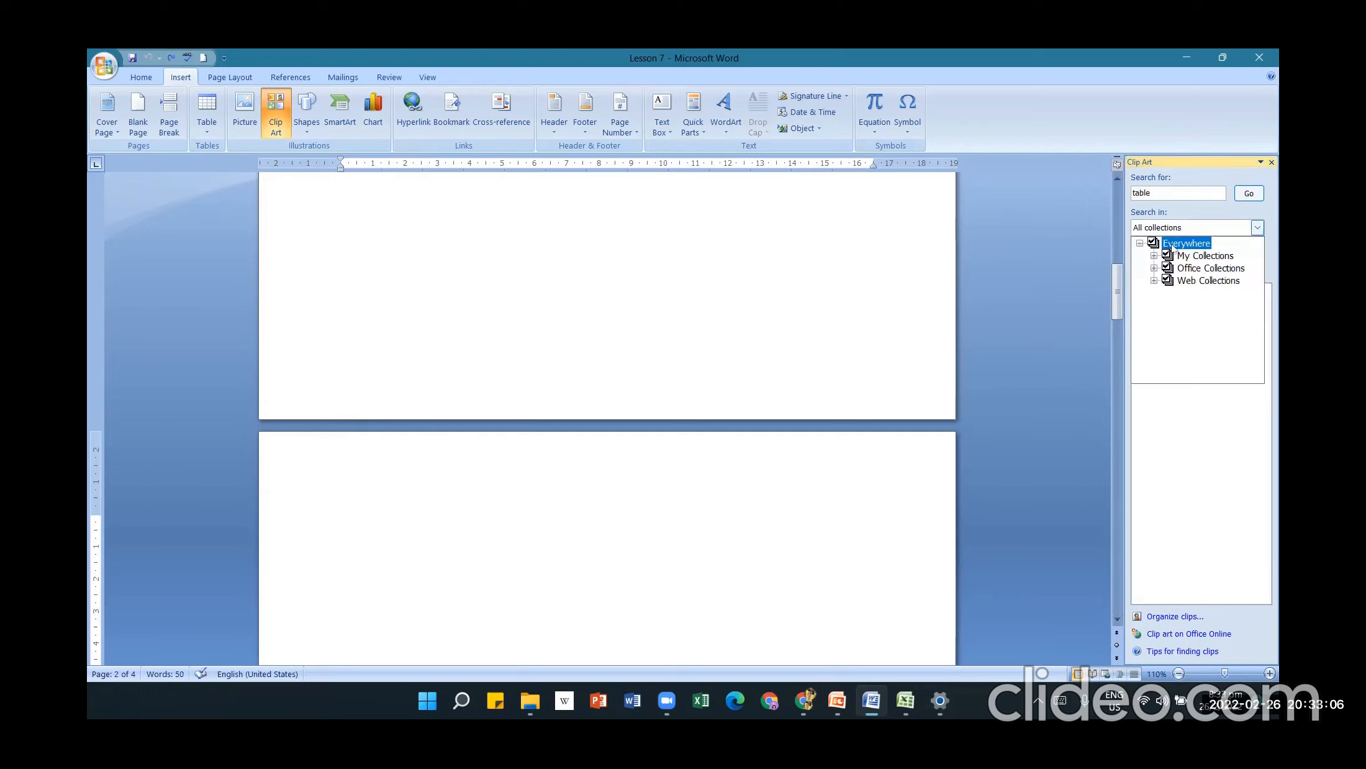
{"action": "left_click", "coordinate": [1202, 256]}
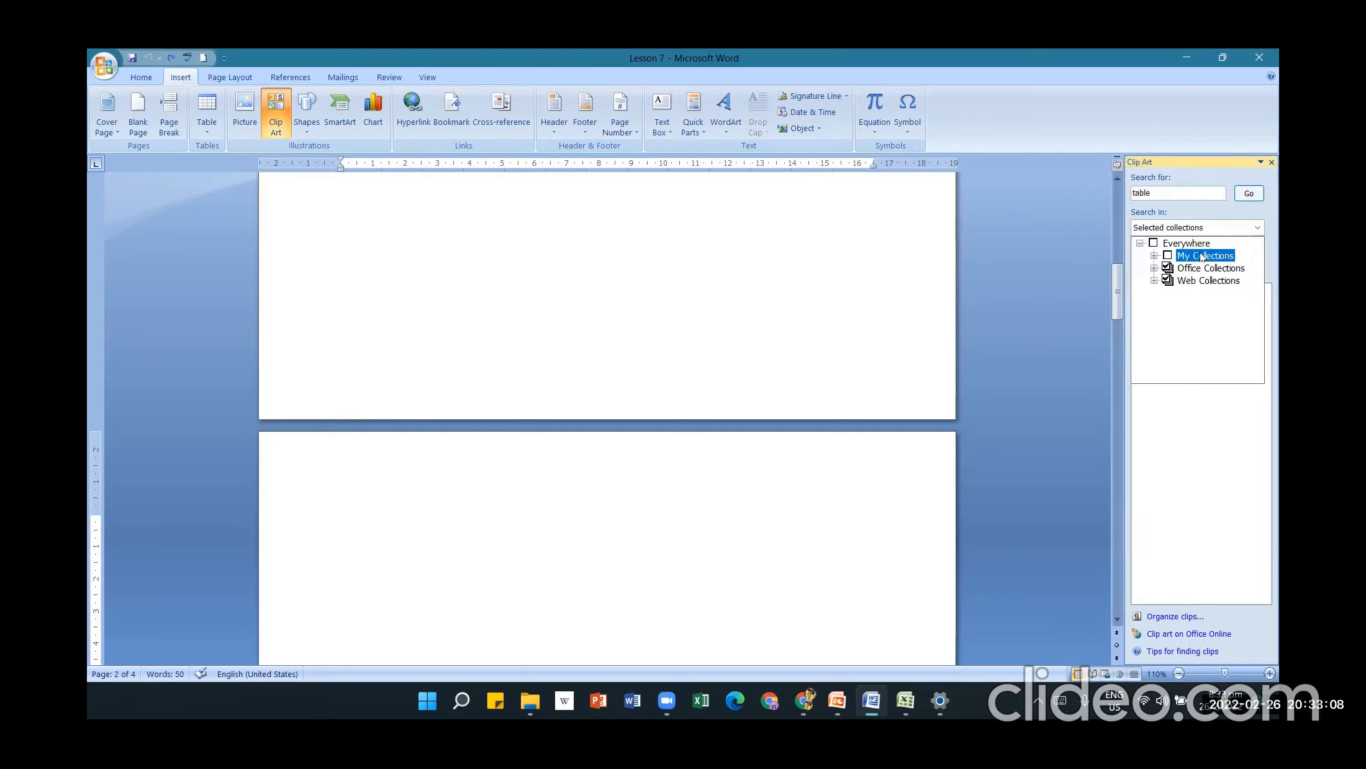
{"action": "left_click", "coordinate": [1203, 257]}
{"action": "left_click", "coordinate": [1248, 195]}
{"action": "left_click", "coordinate": [1255, 259]}
{"action": "left_click", "coordinate": [1254, 259]}
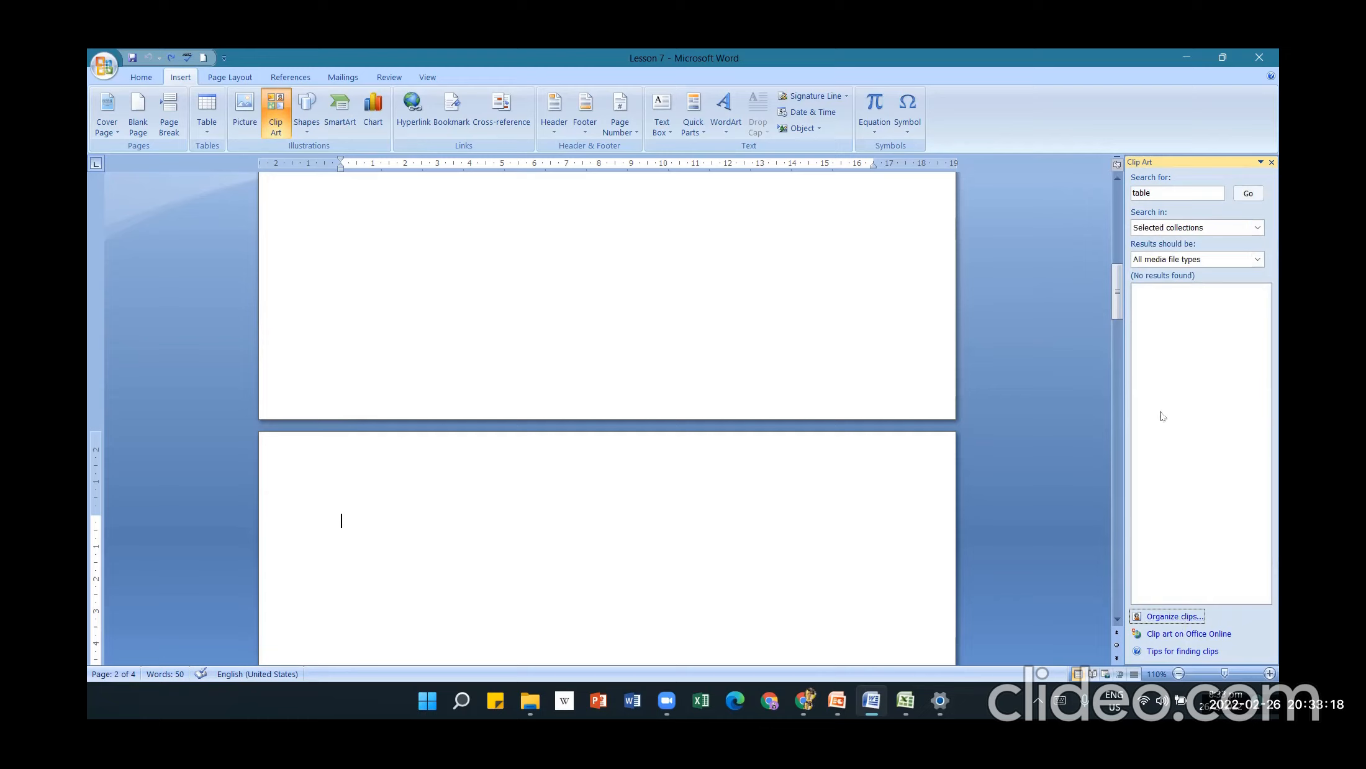
{"action": "left_click", "coordinate": [1117, 164]}
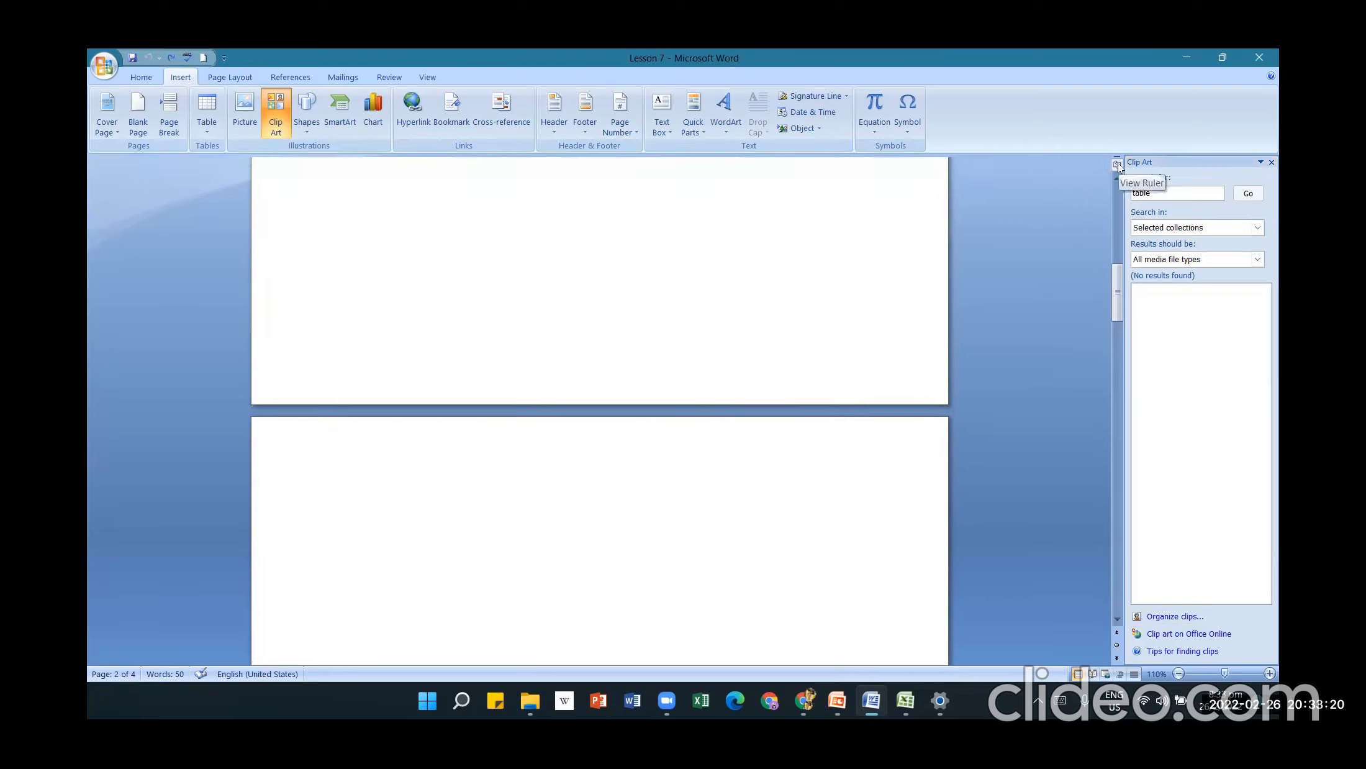
- Search the clip art for "telphone" and set the search scope back to Everywhere
{"action": "left_click", "coordinate": [1218, 195]}
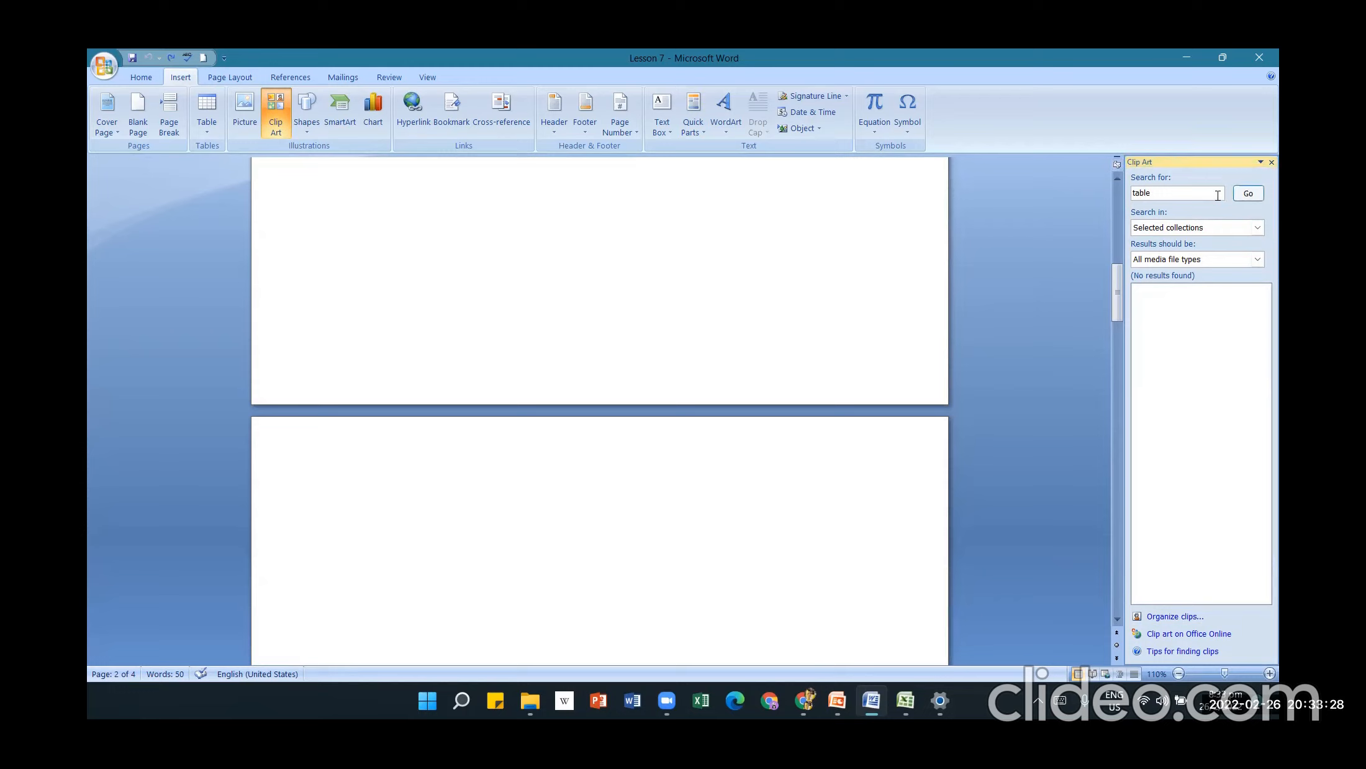
{"action": "double_click", "coordinate": [1196, 198]}
{"action": "type", "text": "telphon"}
{"action": "left_click", "coordinate": [1248, 193]}
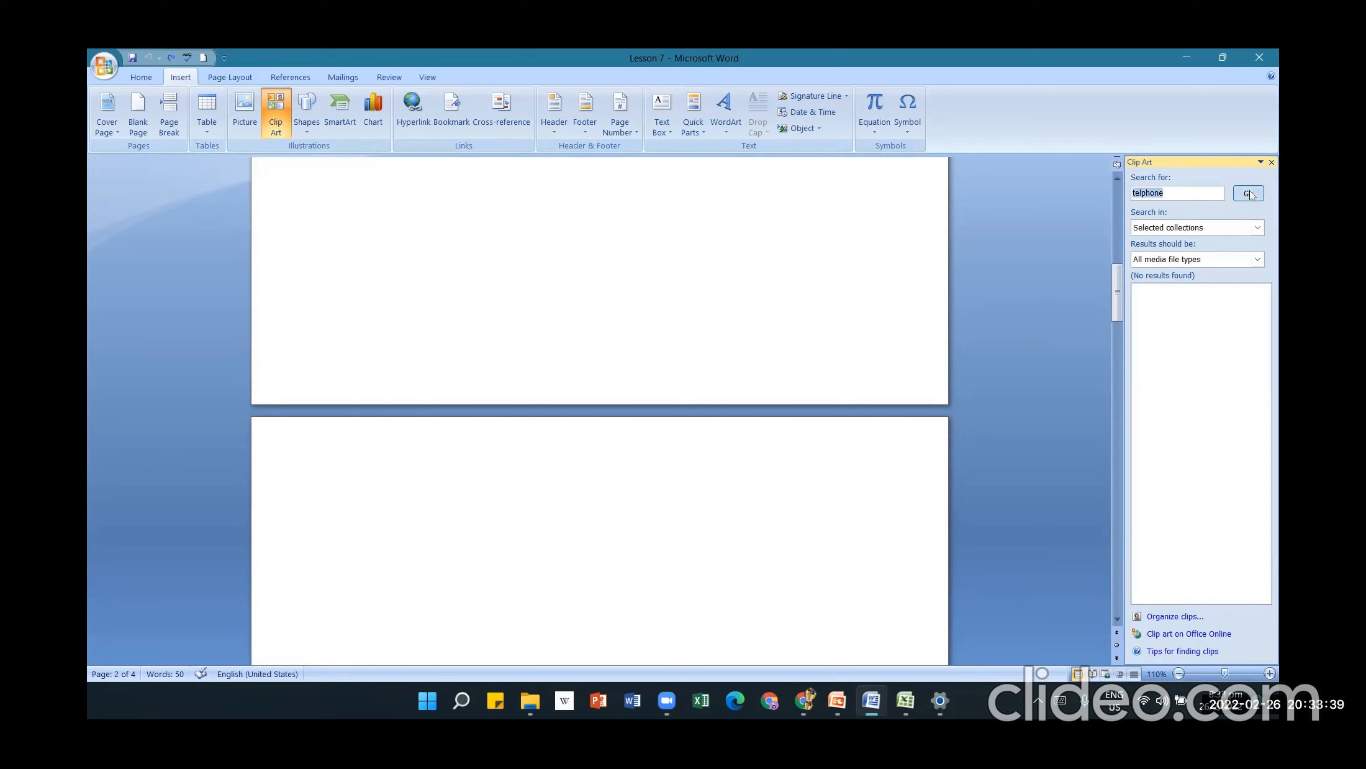
{"action": "left_click", "coordinate": [1257, 227]}
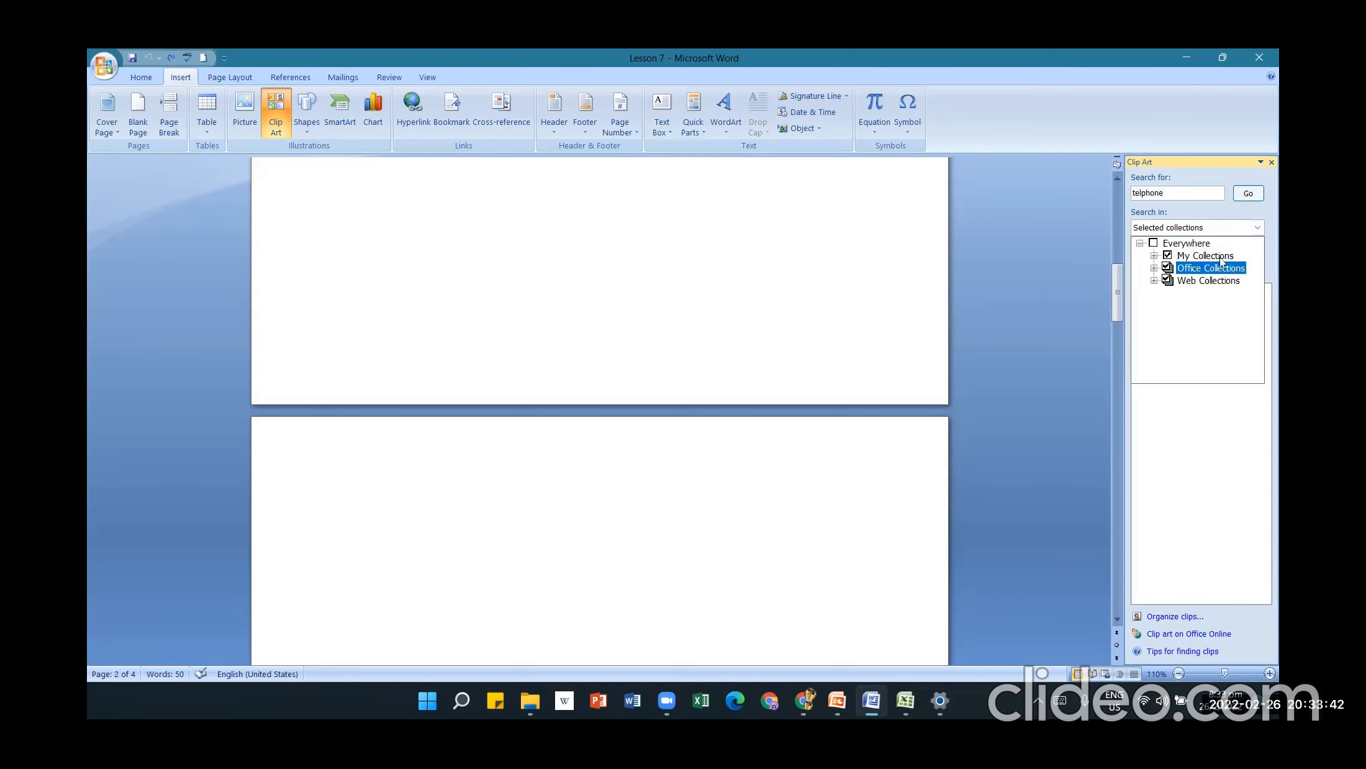
{"action": "left_click", "coordinate": [1162, 244]}
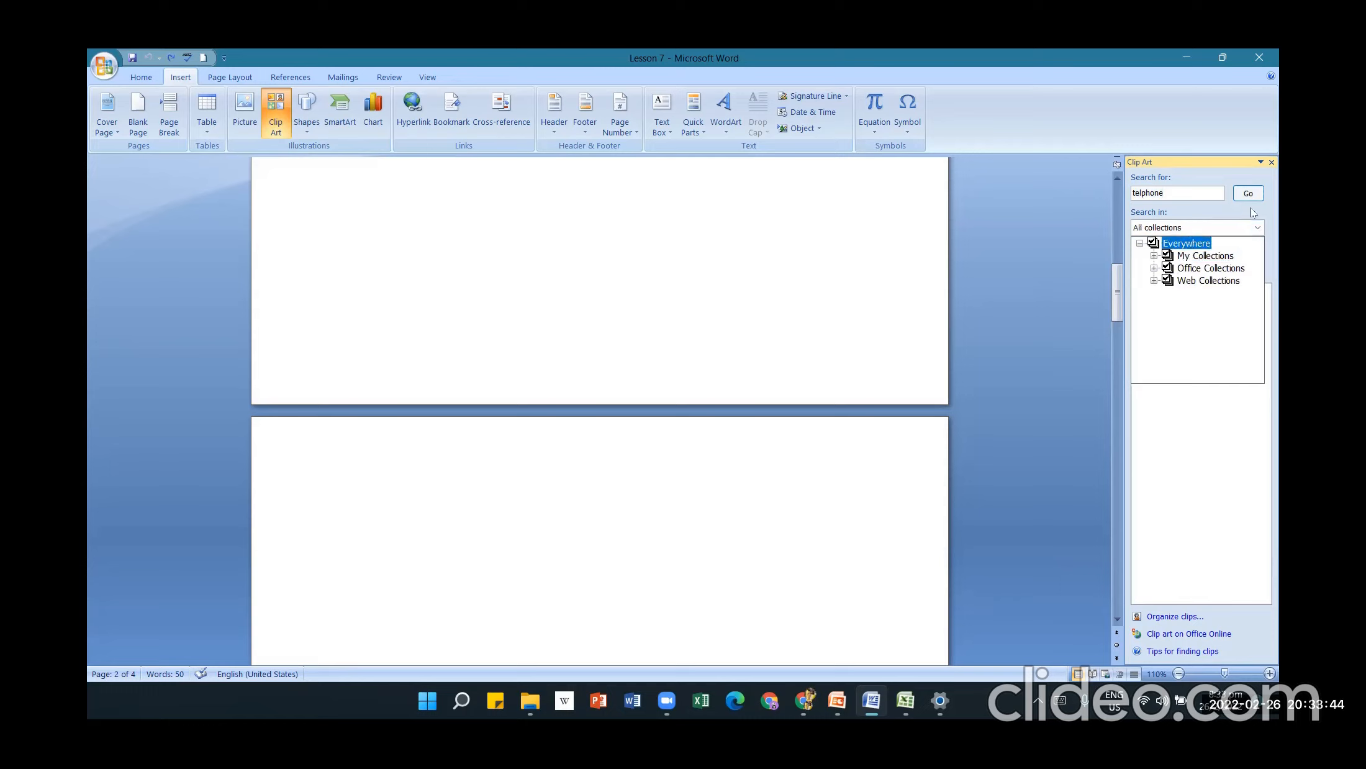
- Open the Animals collection under Office Collections in the Clip Organizer and select the rabbit clip
{"action": "left_click", "coordinate": [1197, 615]}
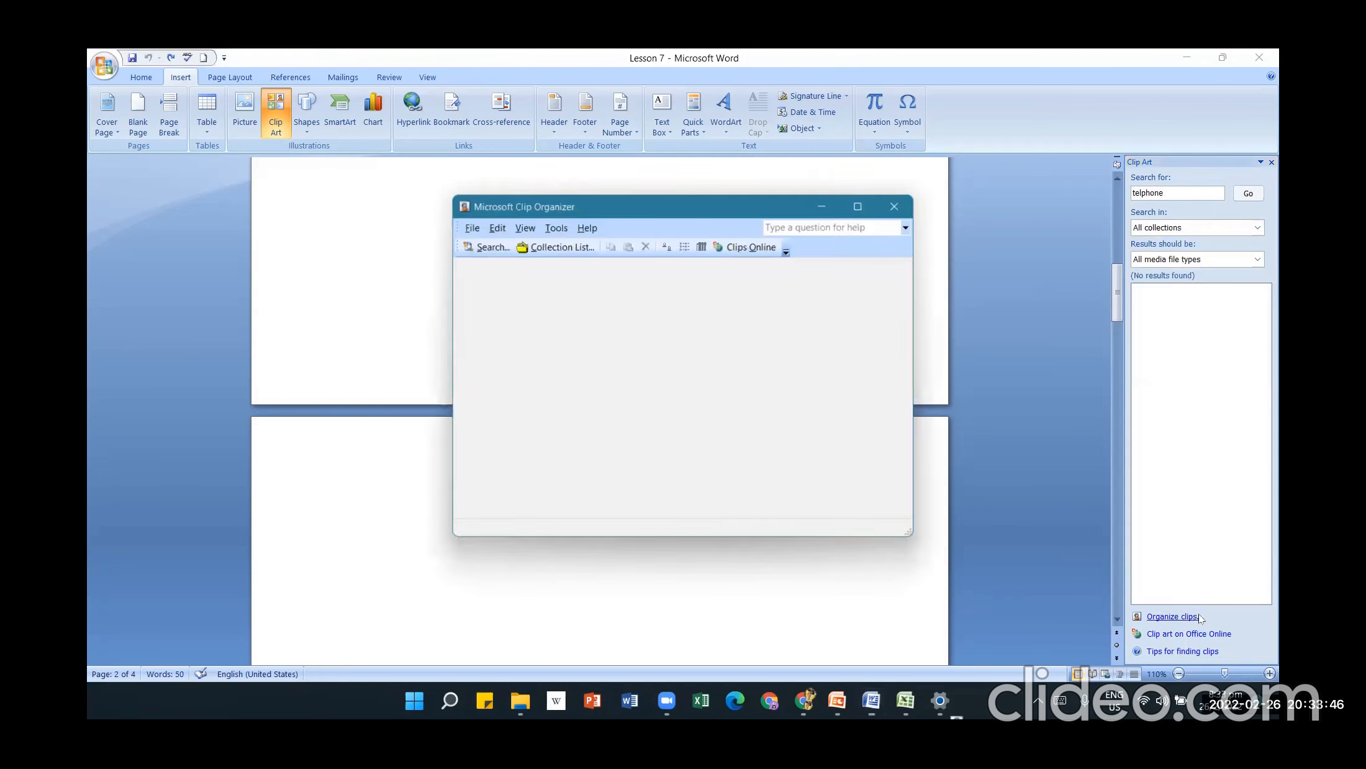
{"action": "left_click", "coordinate": [533, 323]}
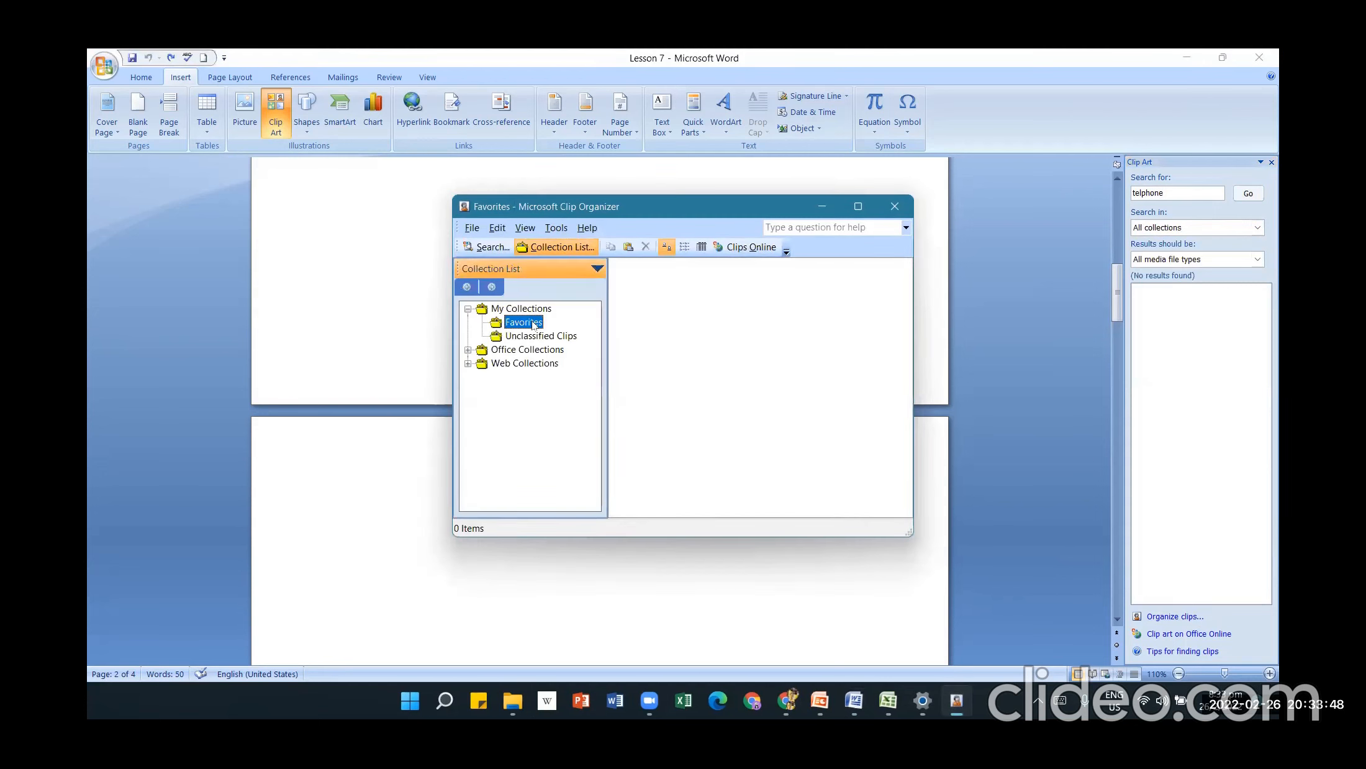
{"action": "left_click", "coordinate": [539, 338]}
{"action": "double_click", "coordinate": [530, 352]}
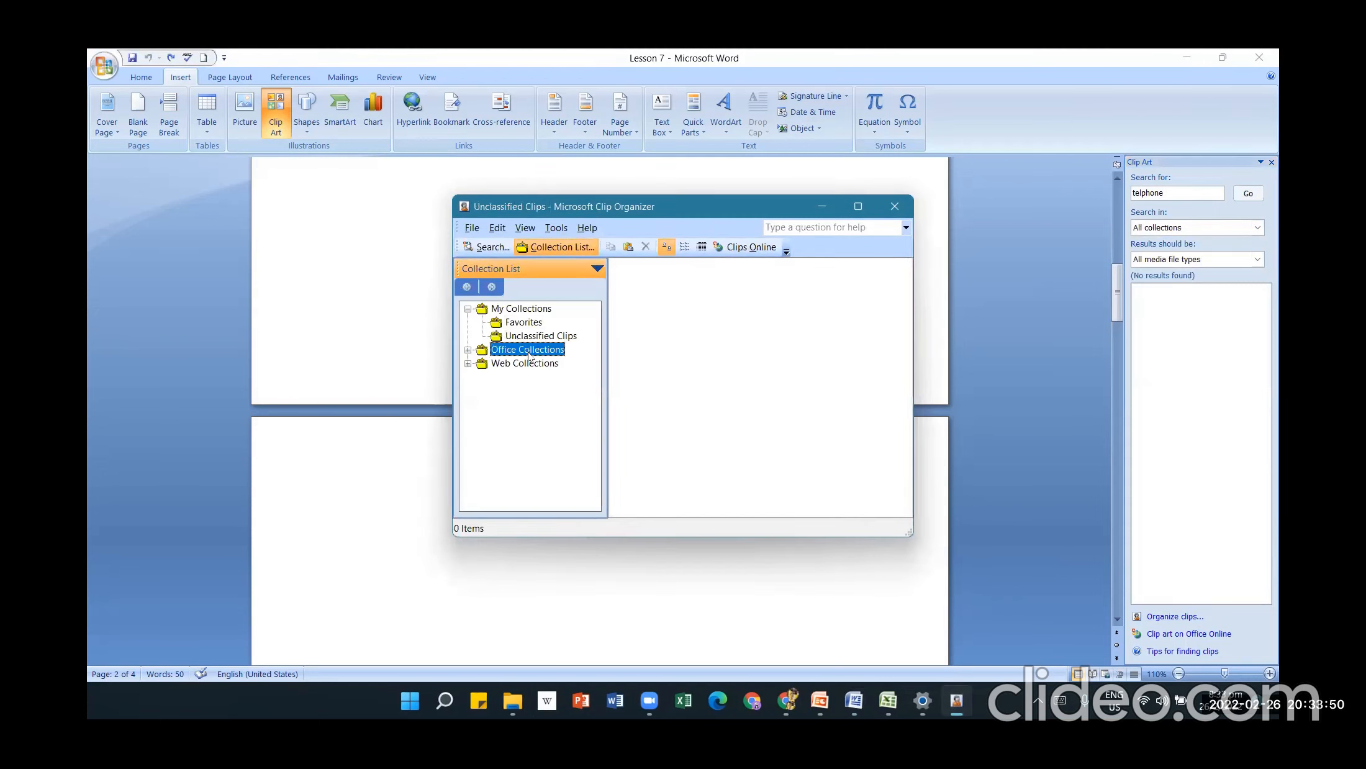
{"action": "double_click", "coordinate": [522, 349]}
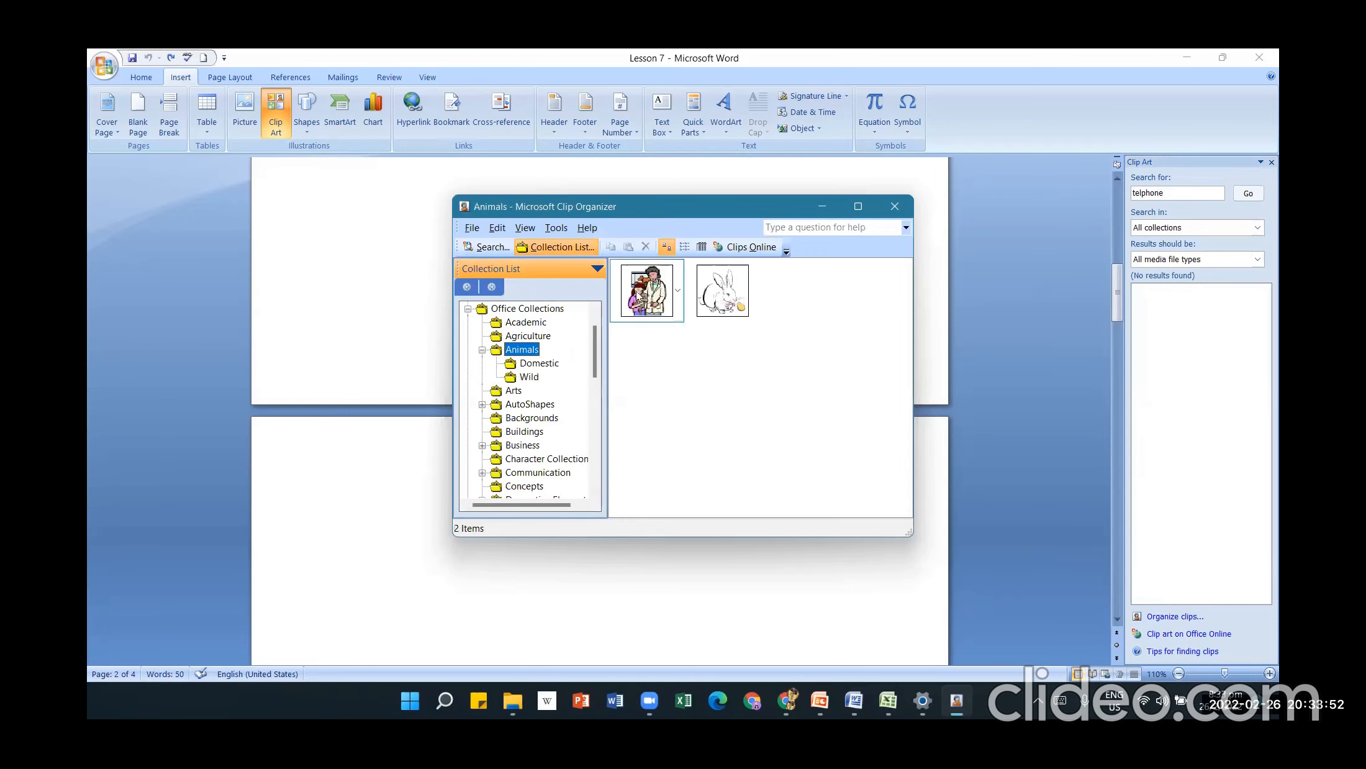
{"action": "left_click", "coordinate": [638, 294]}
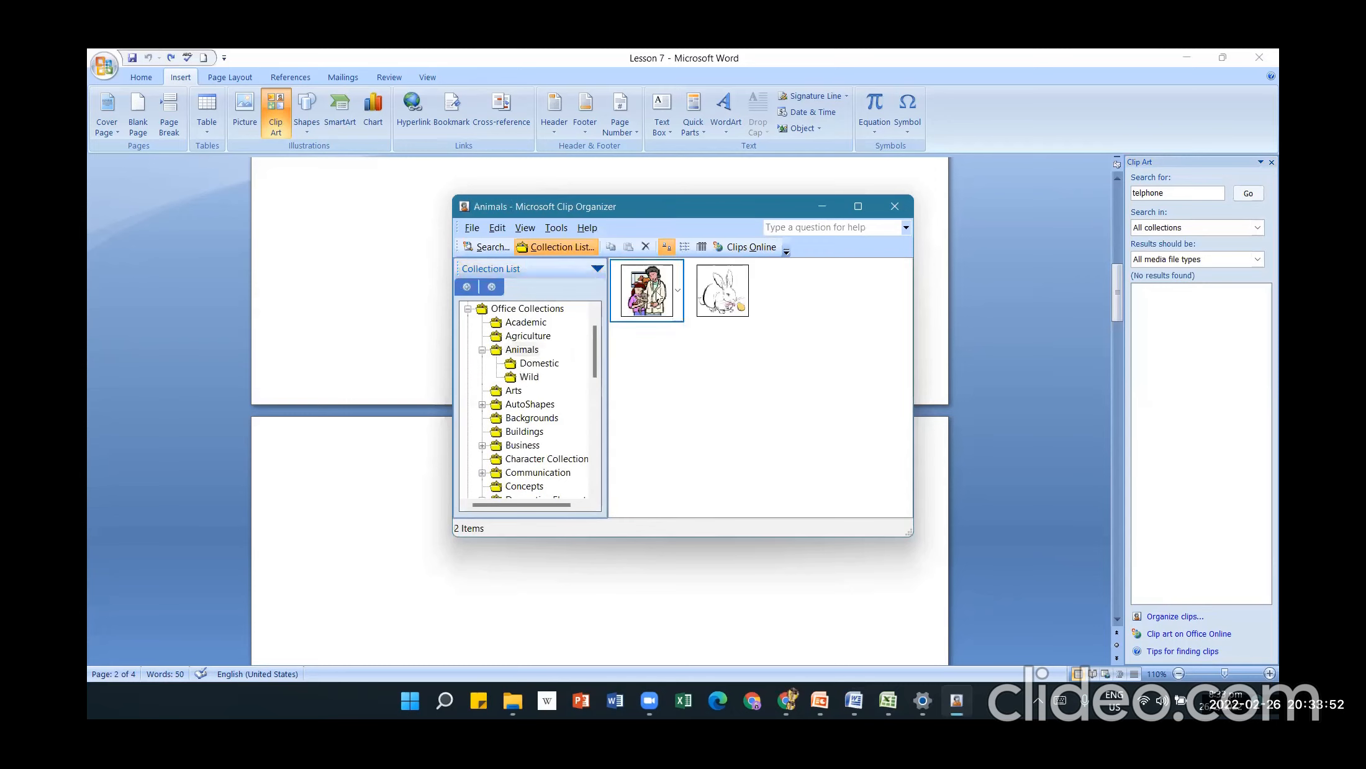
{"action": "right_click", "coordinate": [643, 313]}
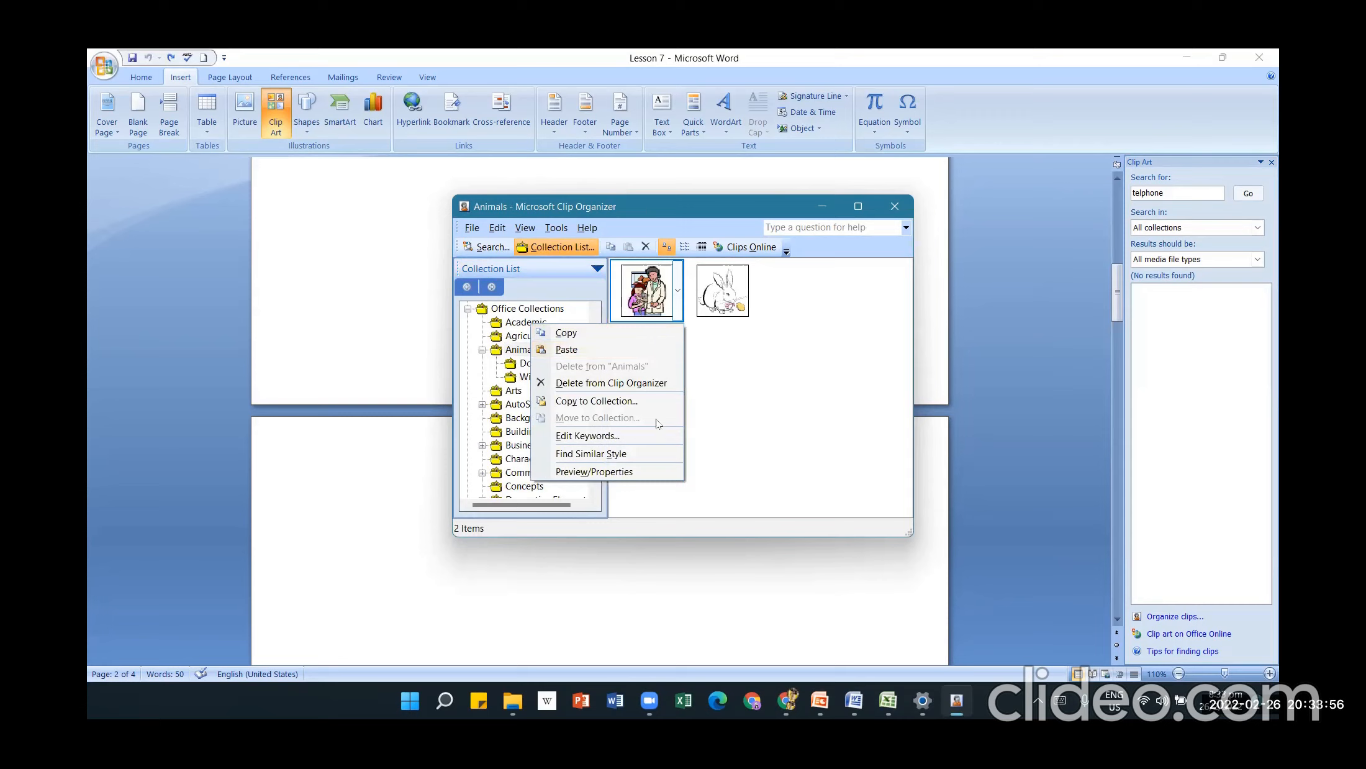
{"action": "left_click", "coordinate": [722, 314]}
{"action": "left_click", "coordinate": [722, 314]}
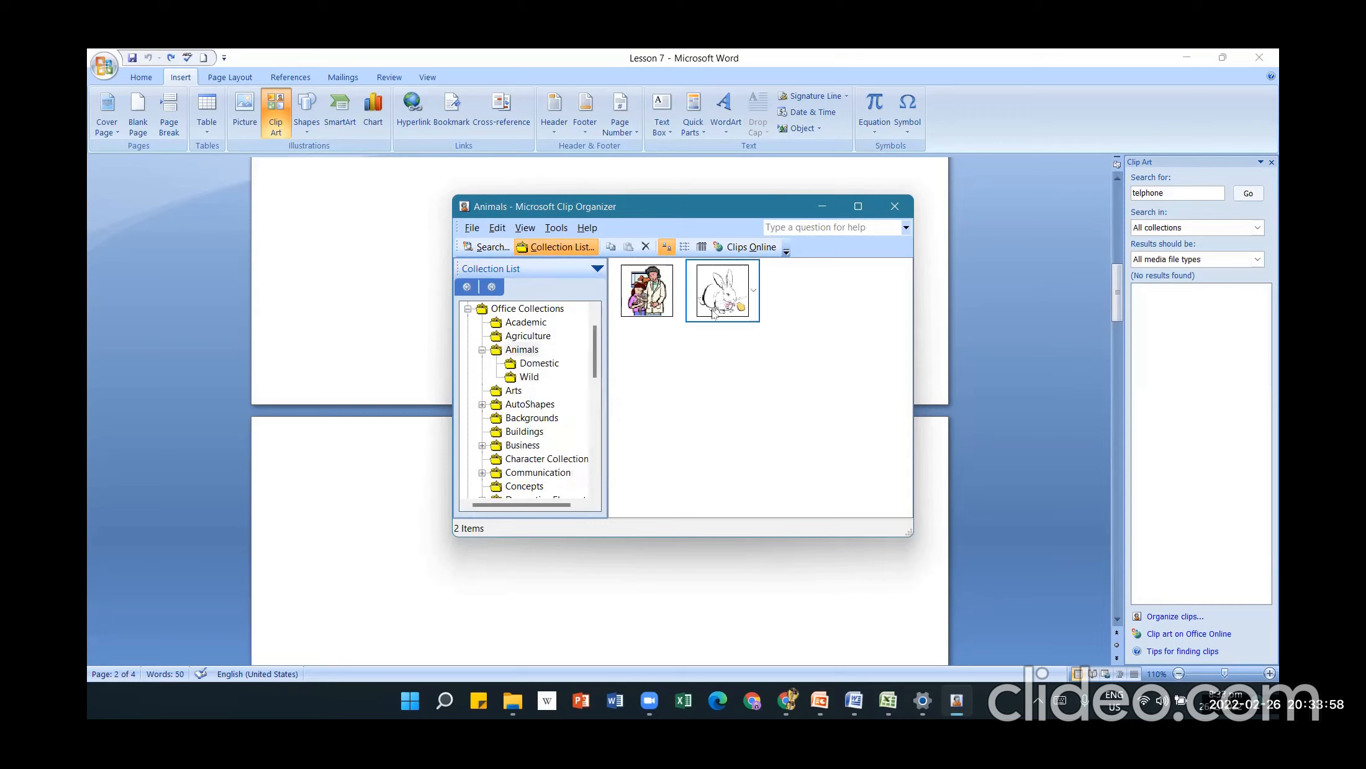
- Look through the AutoShapes and Agriculture collections in the Clip Organizer, and return to the Lesson 7 document
{"action": "left_click", "coordinate": [522, 404]}
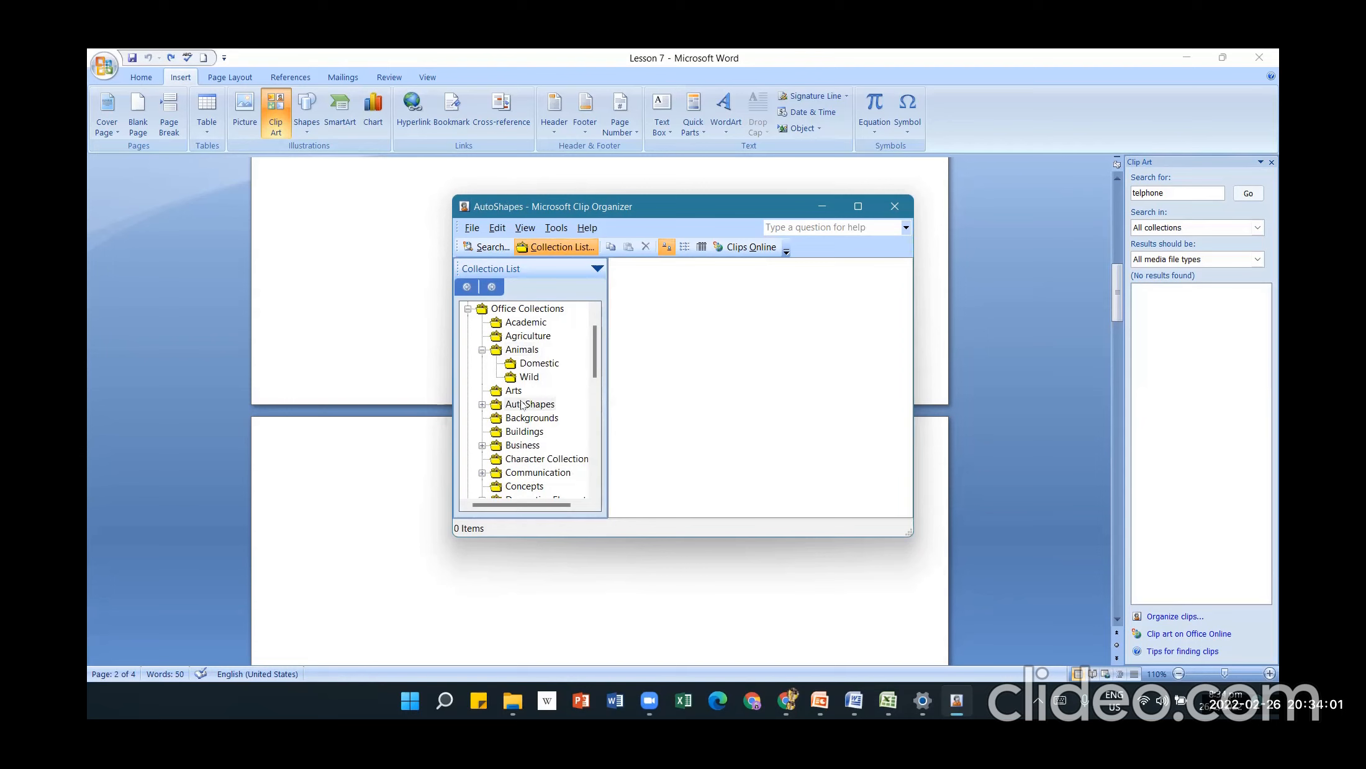
{"action": "left_click", "coordinate": [514, 338]}
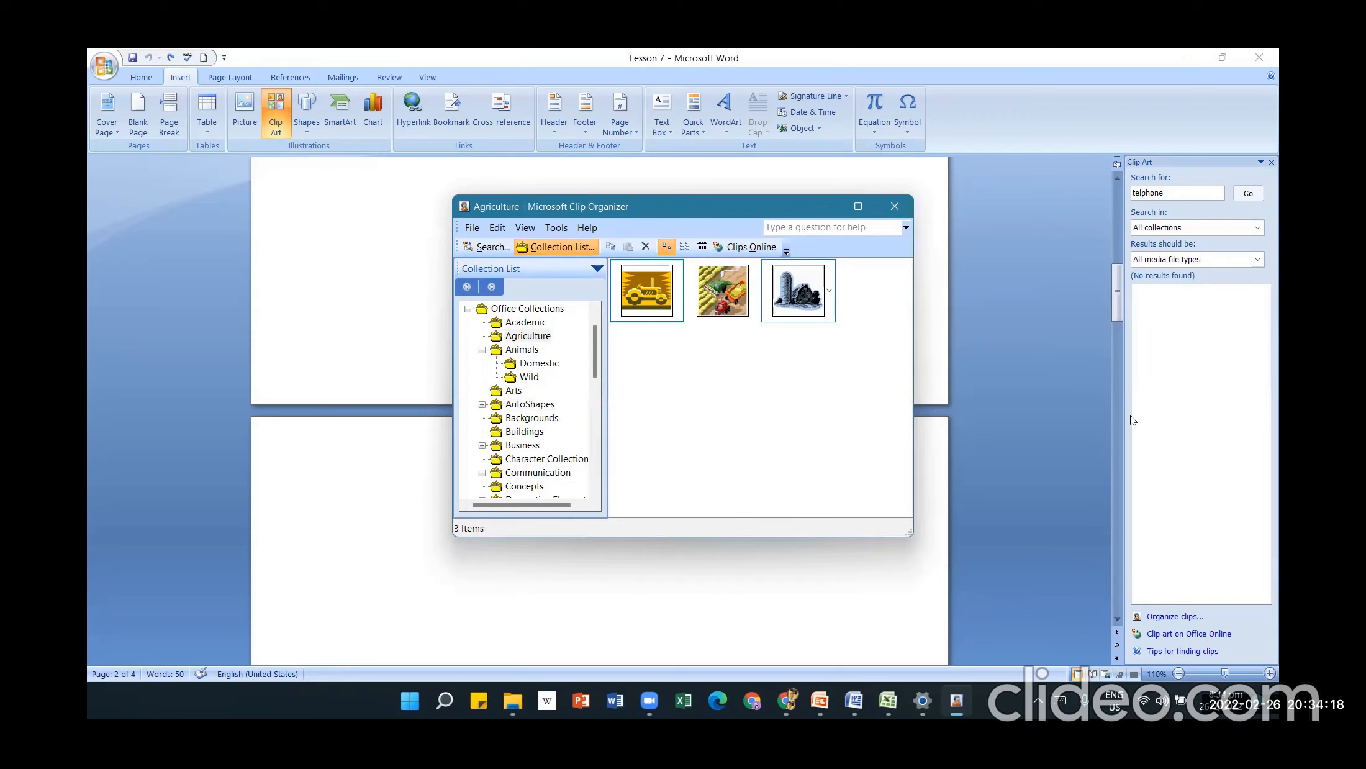
{"action": "left_click", "coordinate": [1167, 314]}
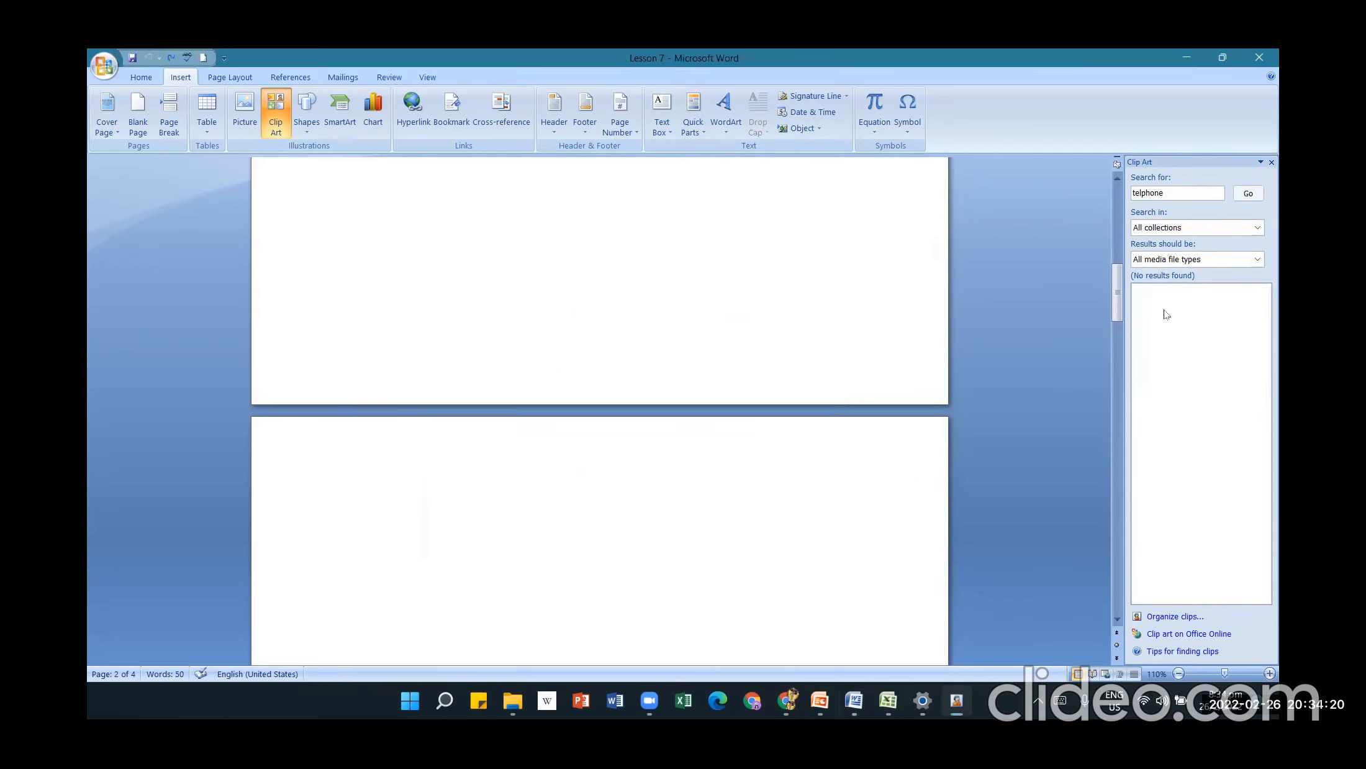
{"action": "scroll", "coordinate": [626, 417], "scroll_direction": "up", "scroll_amount": 2}
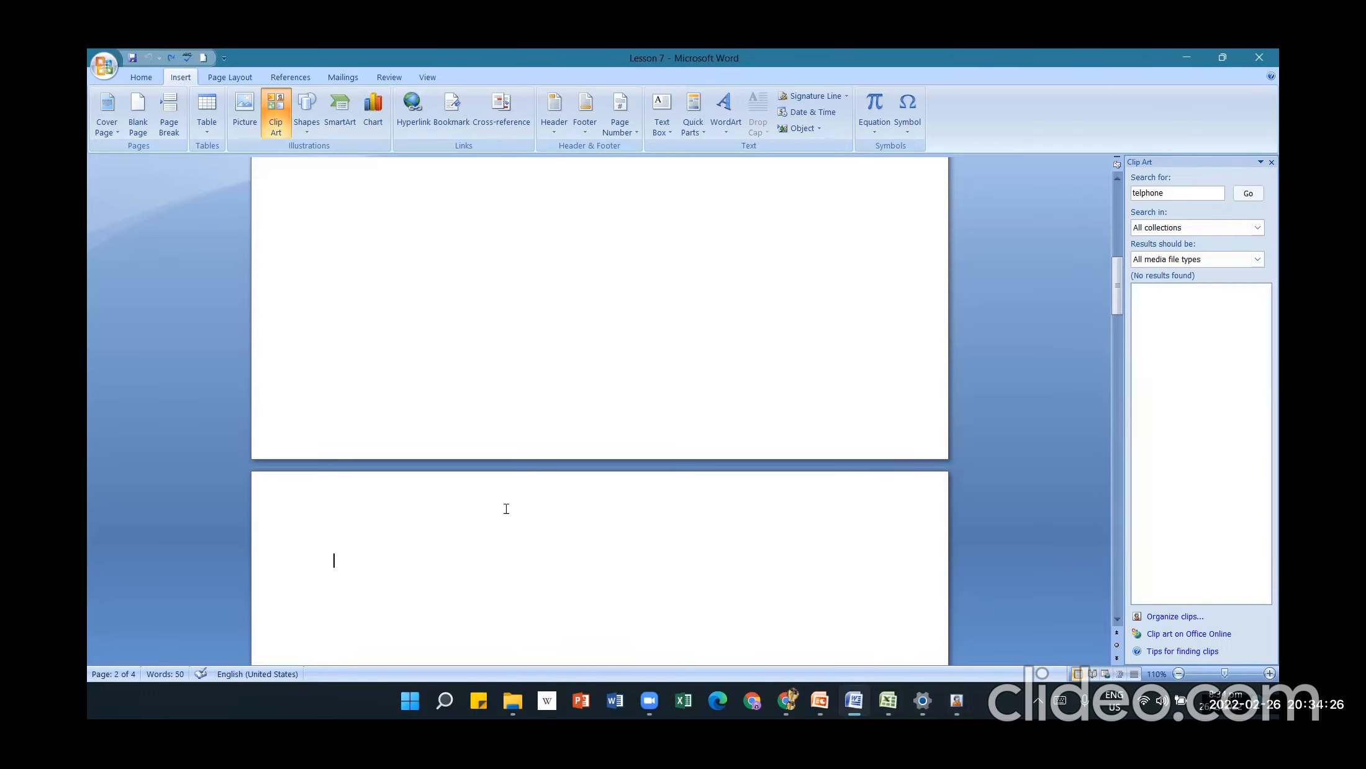
- Close and reopen the Clip Art pane, and check its available search collections and media types
{"action": "left_click", "coordinate": [1271, 162]}
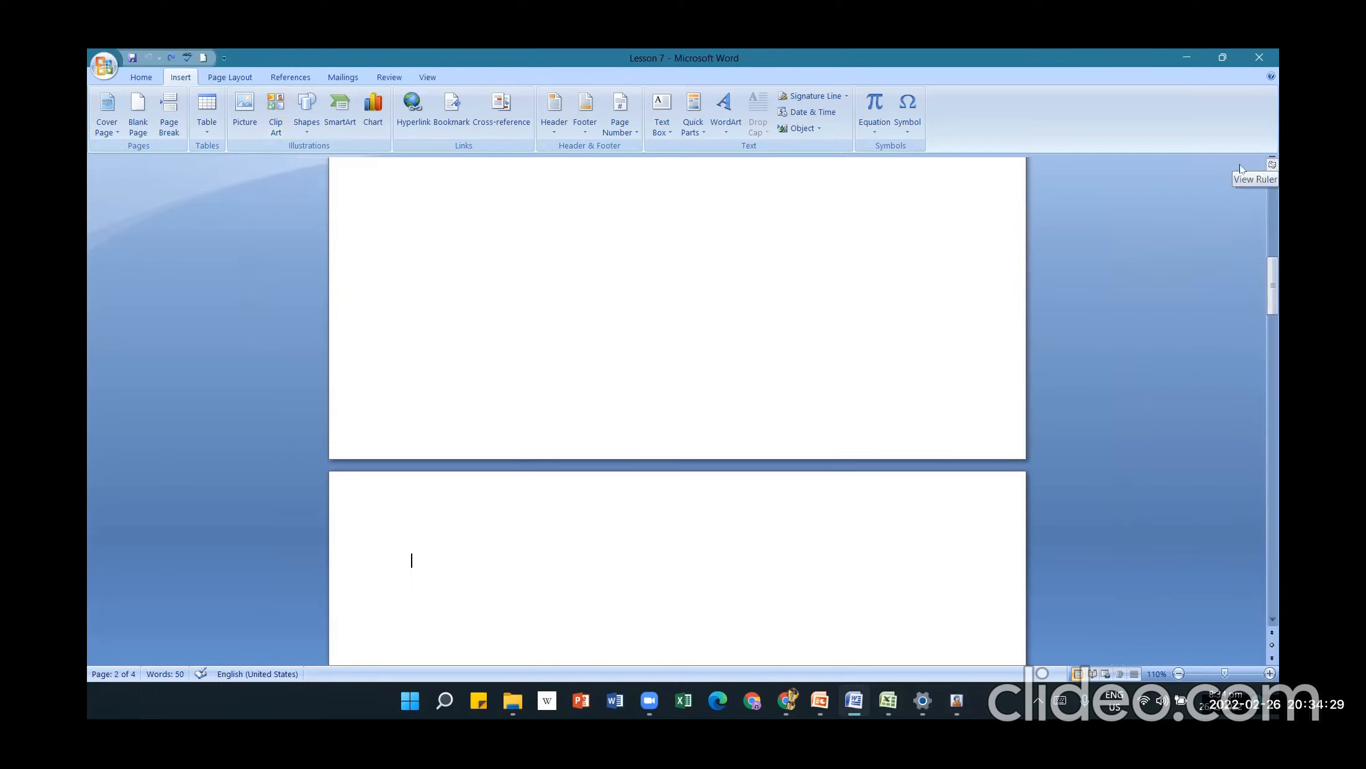
{"action": "left_click", "coordinate": [274, 114]}
{"action": "left_click", "coordinate": [1178, 229]}
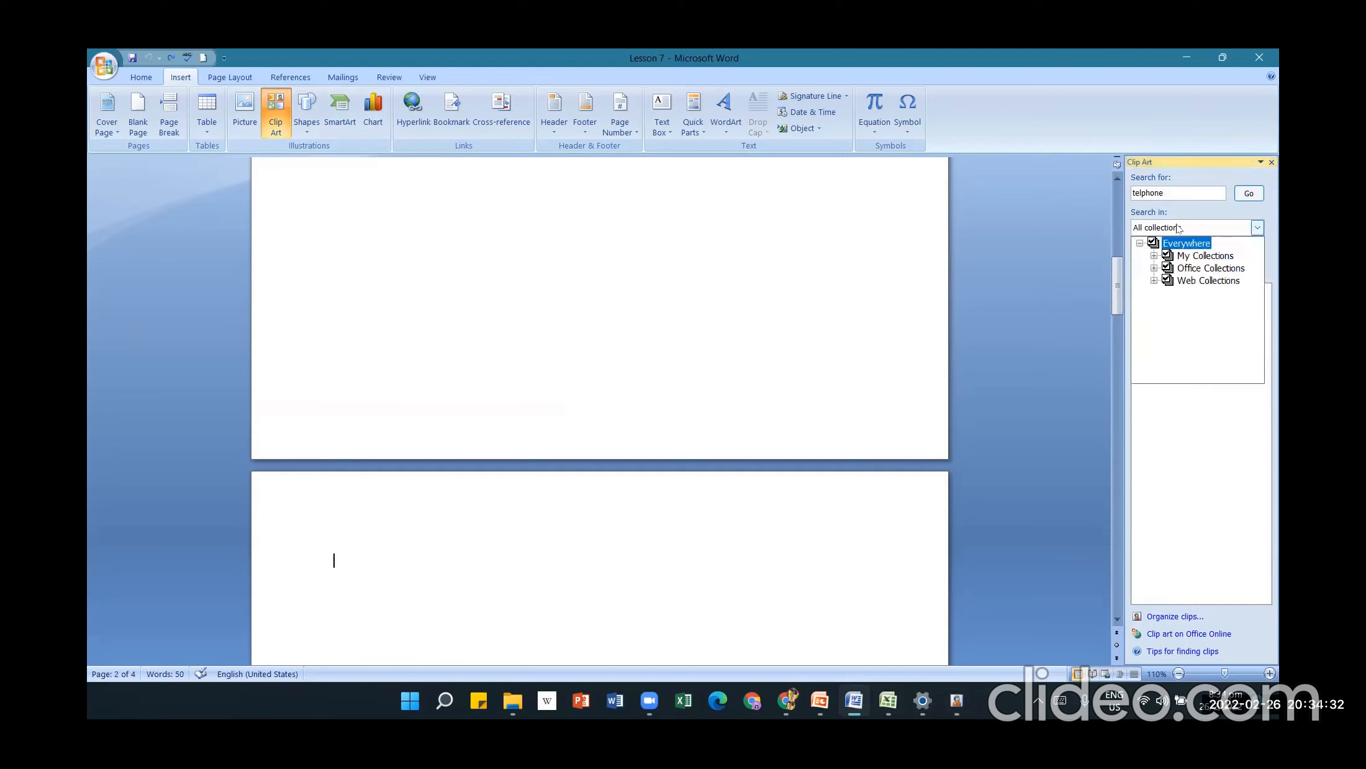
{"action": "left_click", "coordinate": [1177, 228]}
{"action": "left_click", "coordinate": [1257, 259]}
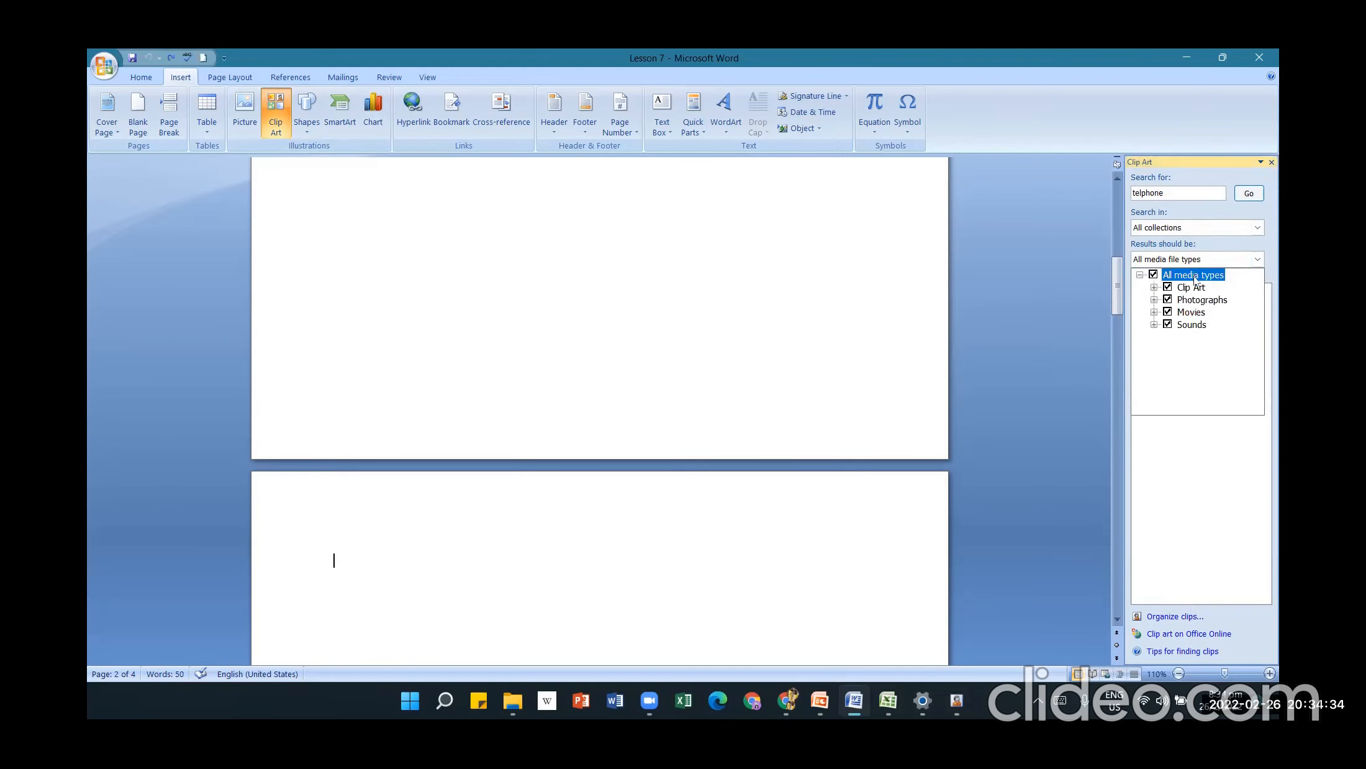
- Exit Word without keeping the copied text available to other applications, and close the Clip Organizer
{"action": "left_click", "coordinate": [1257, 55]}
{"action": "left_click", "coordinate": [1256, 54]}
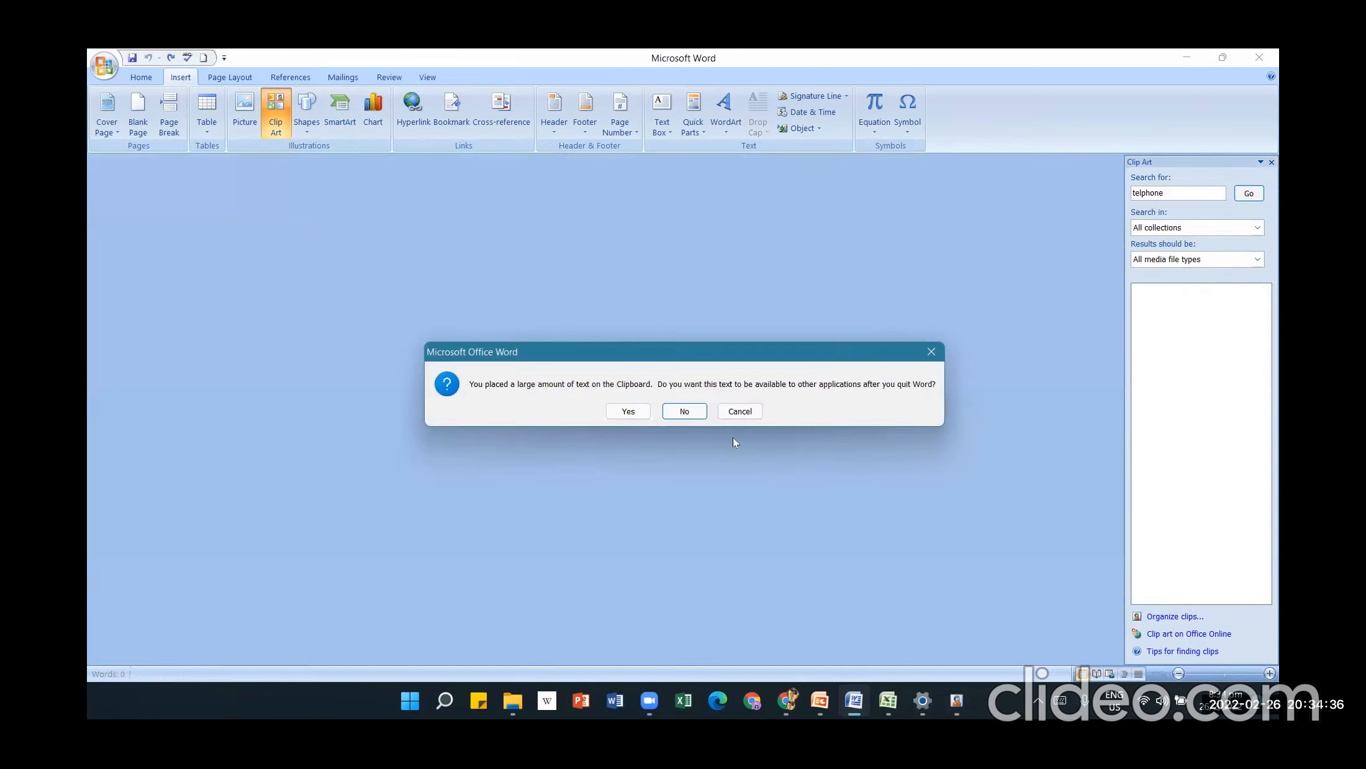
{"action": "left_click", "coordinate": [685, 412]}
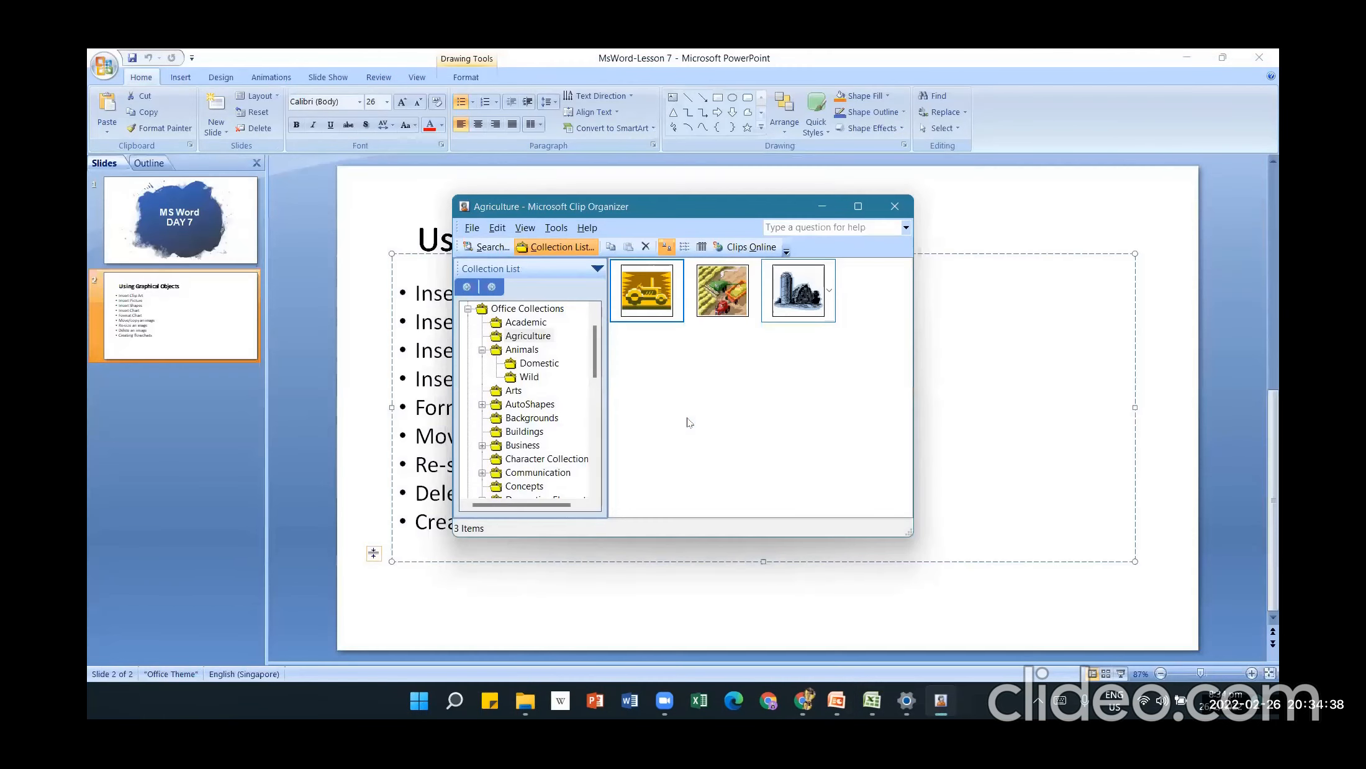
{"action": "left_click", "coordinate": [895, 206]}
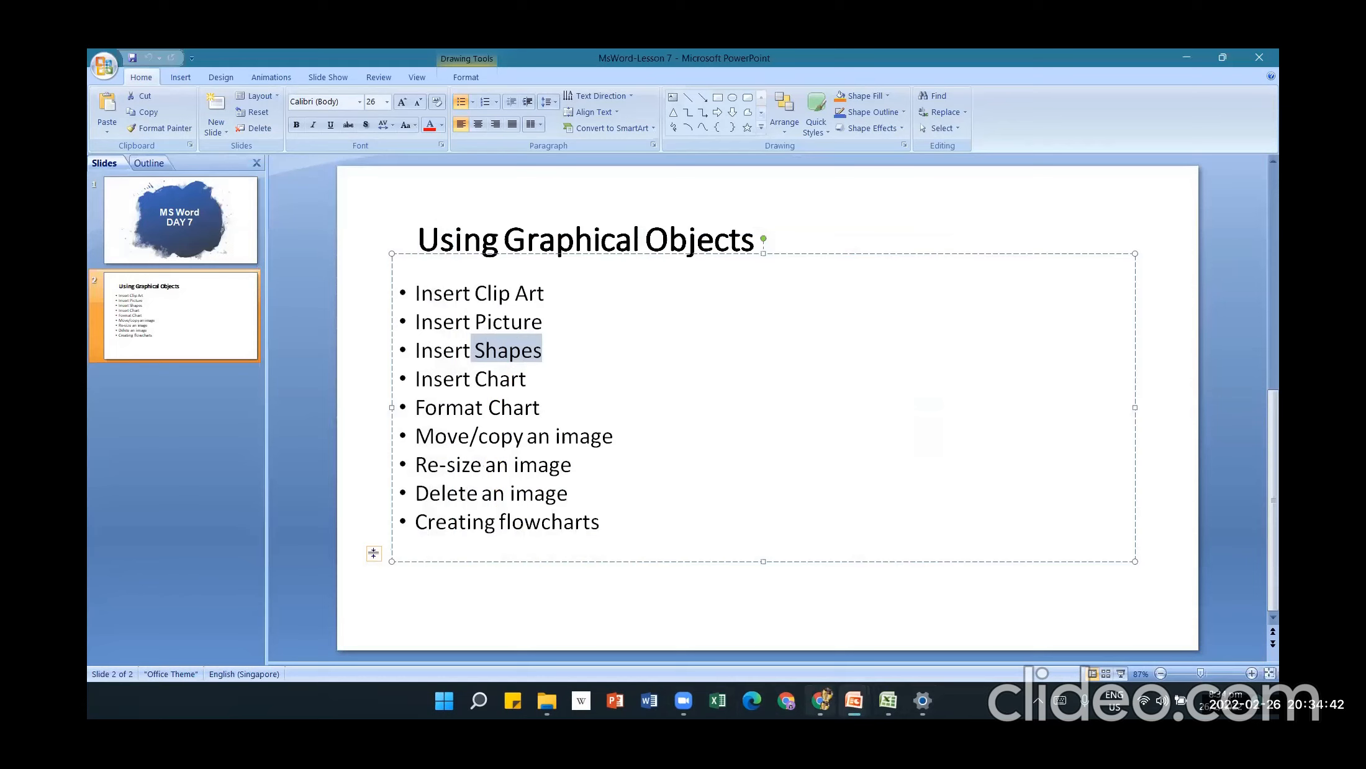
- Search the computer for "word", launch Microsoft Office Word 2007, and open the recent document Lesson 7
{"action": "left_click", "coordinate": [479, 700]}
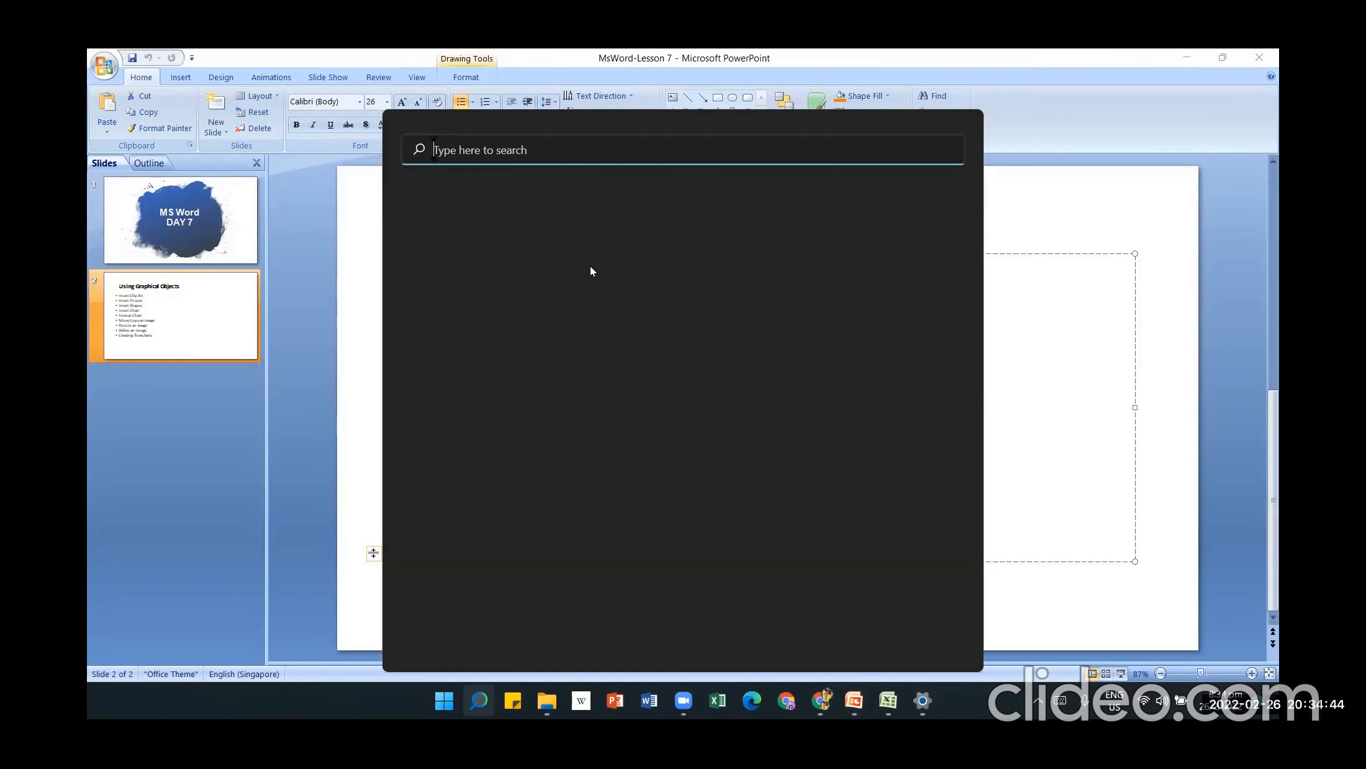
{"action": "type", "text": "word"}
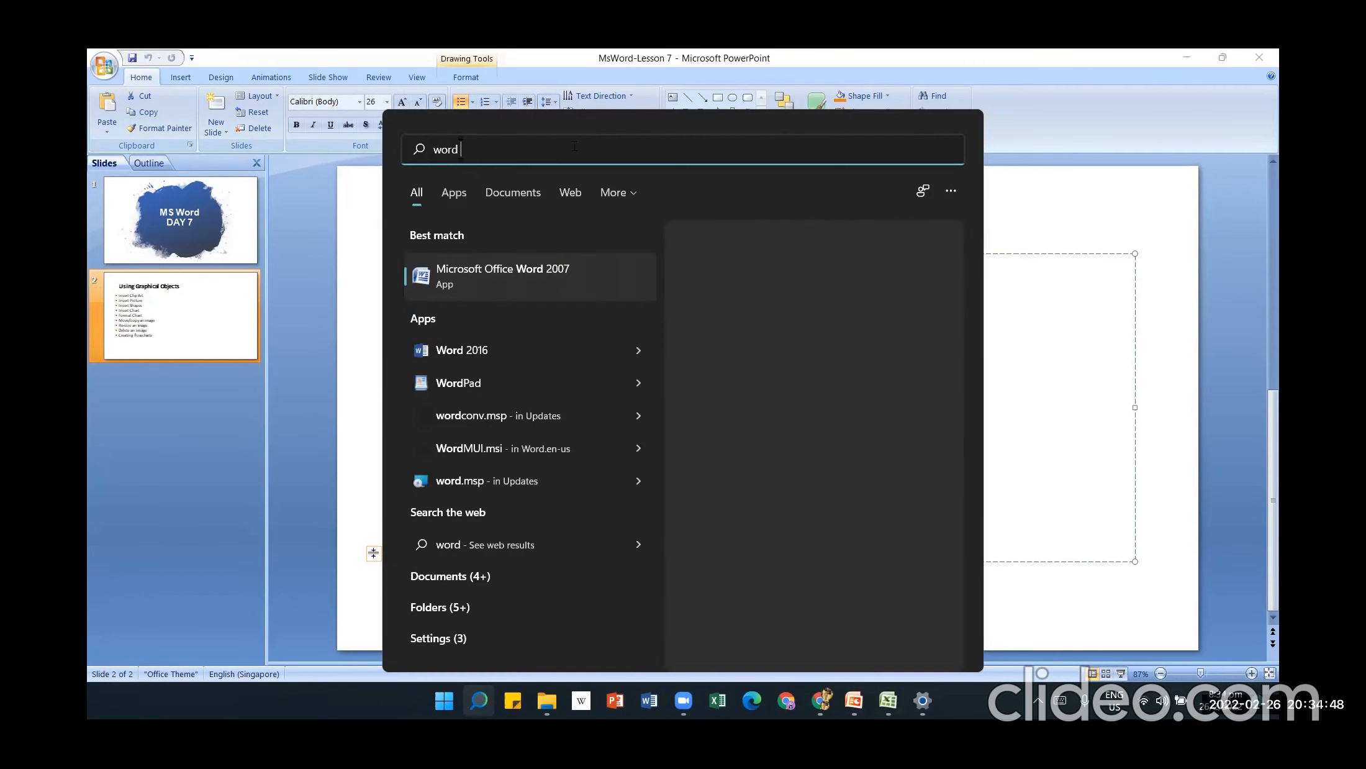
{"action": "left_click", "coordinate": [576, 267]}
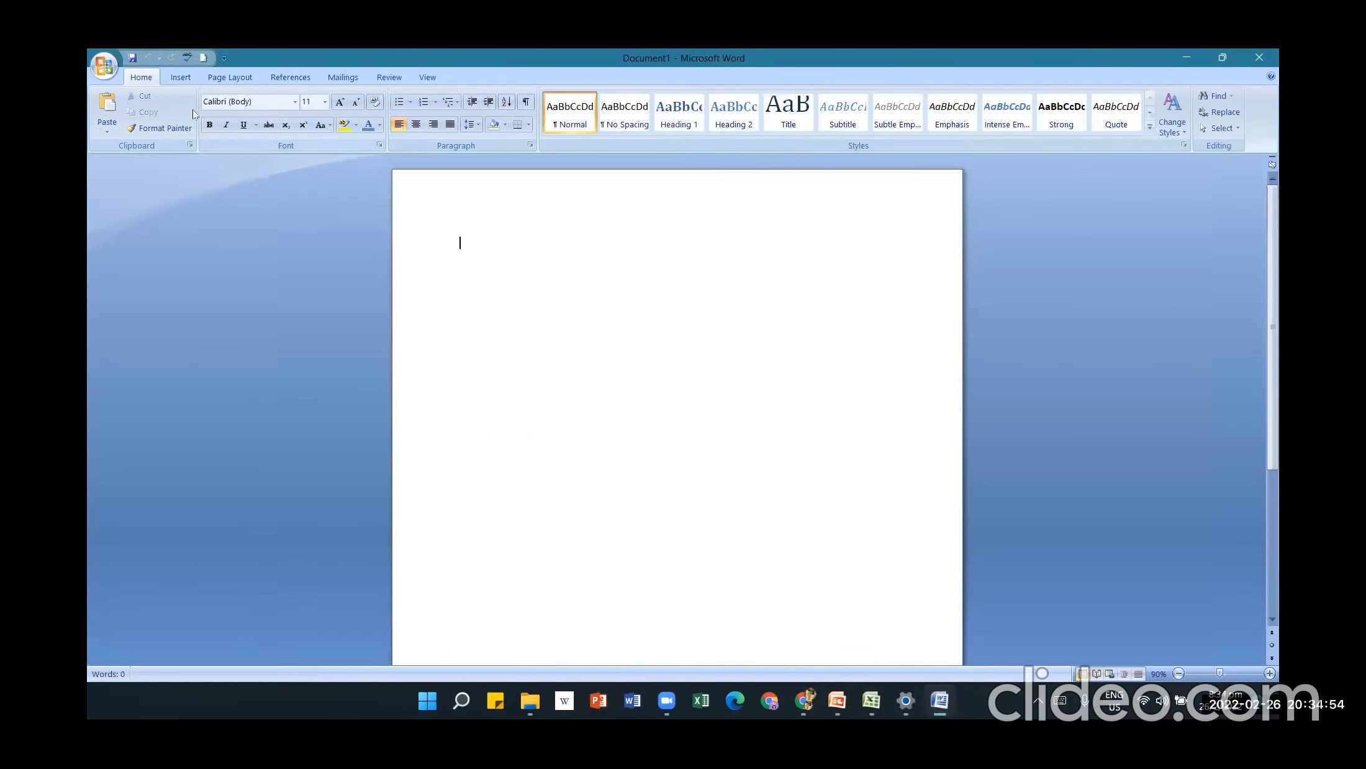
{"action": "left_click", "coordinate": [104, 64]}
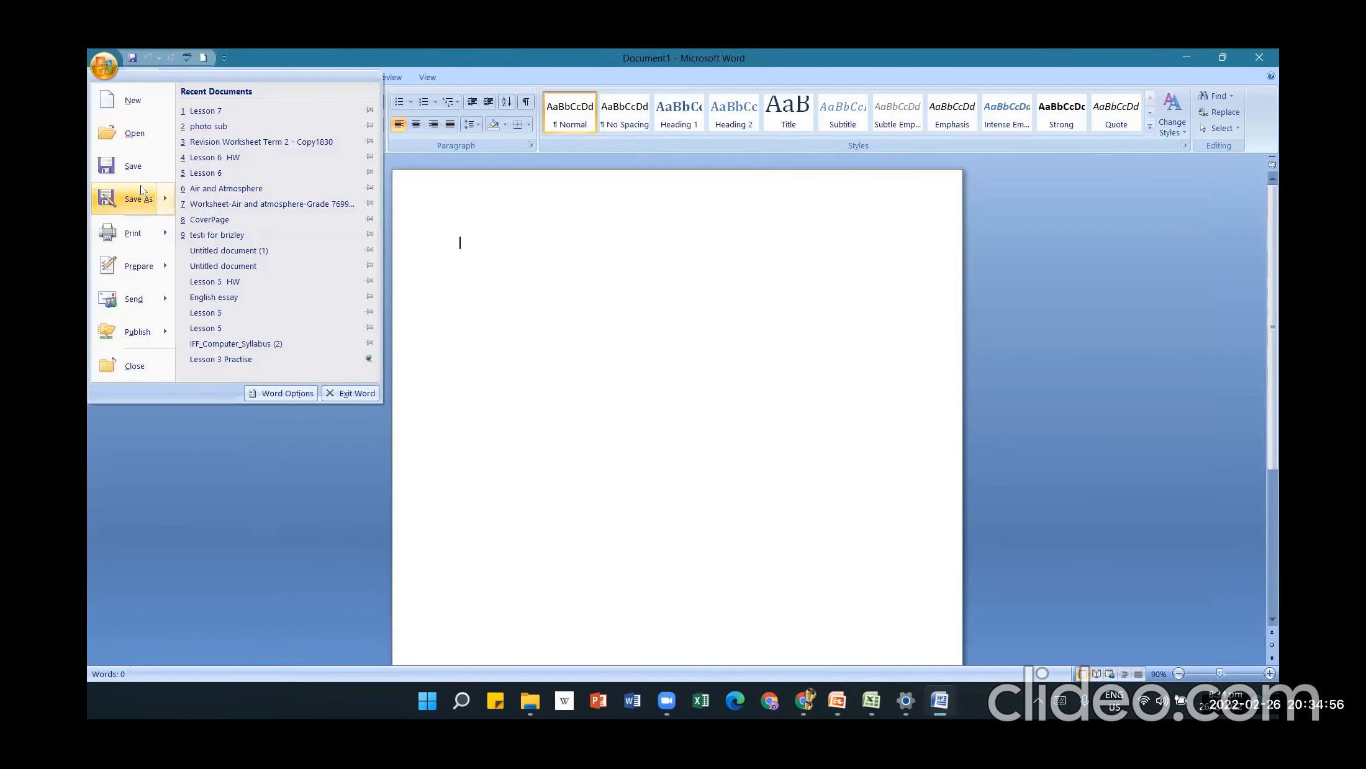
{"action": "left_click", "coordinate": [202, 112]}
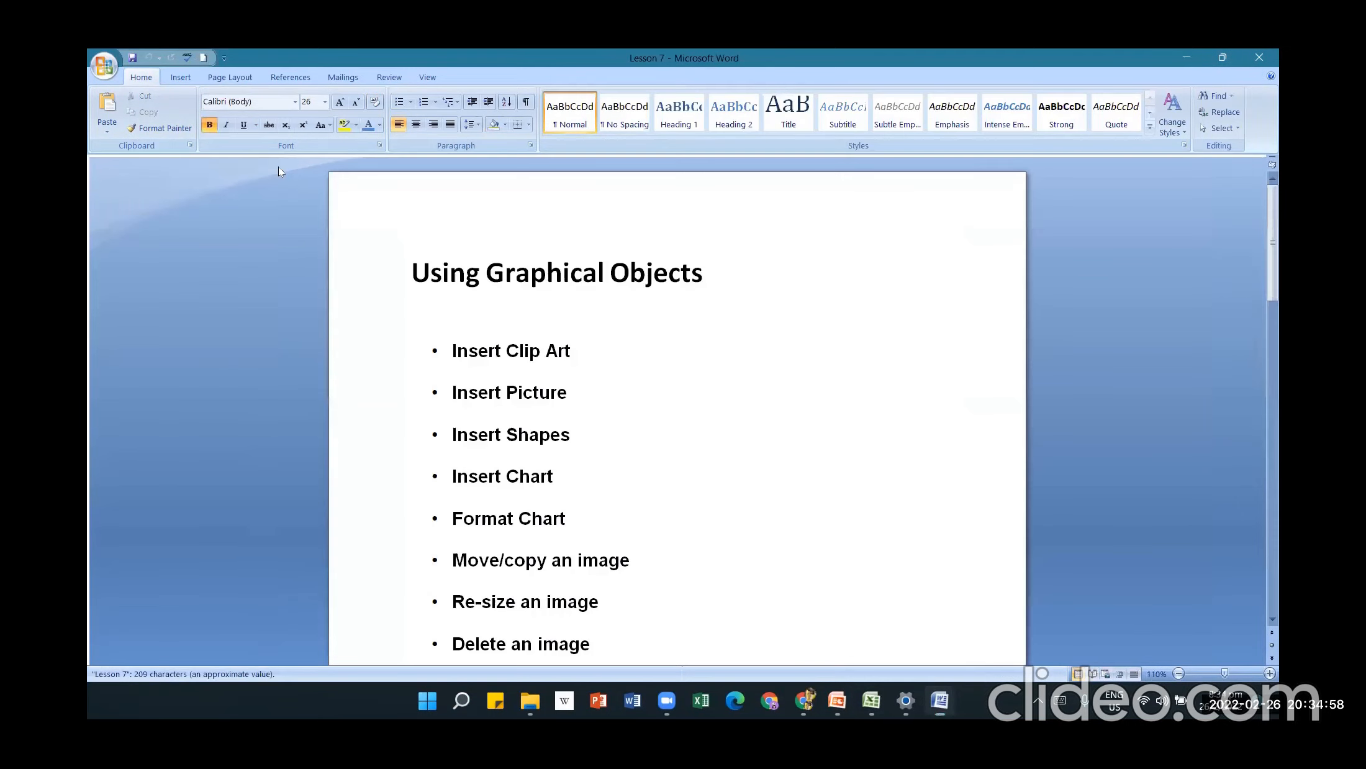
- Place the cursor at the start of the page after the topic list and open the Clip Art pane
{"action": "scroll", "coordinate": [656, 321], "scroll_direction": "down", "scroll_amount": 8}
{"action": "scroll", "coordinate": [614, 435], "scroll_direction": "down", "scroll_amount": 3}
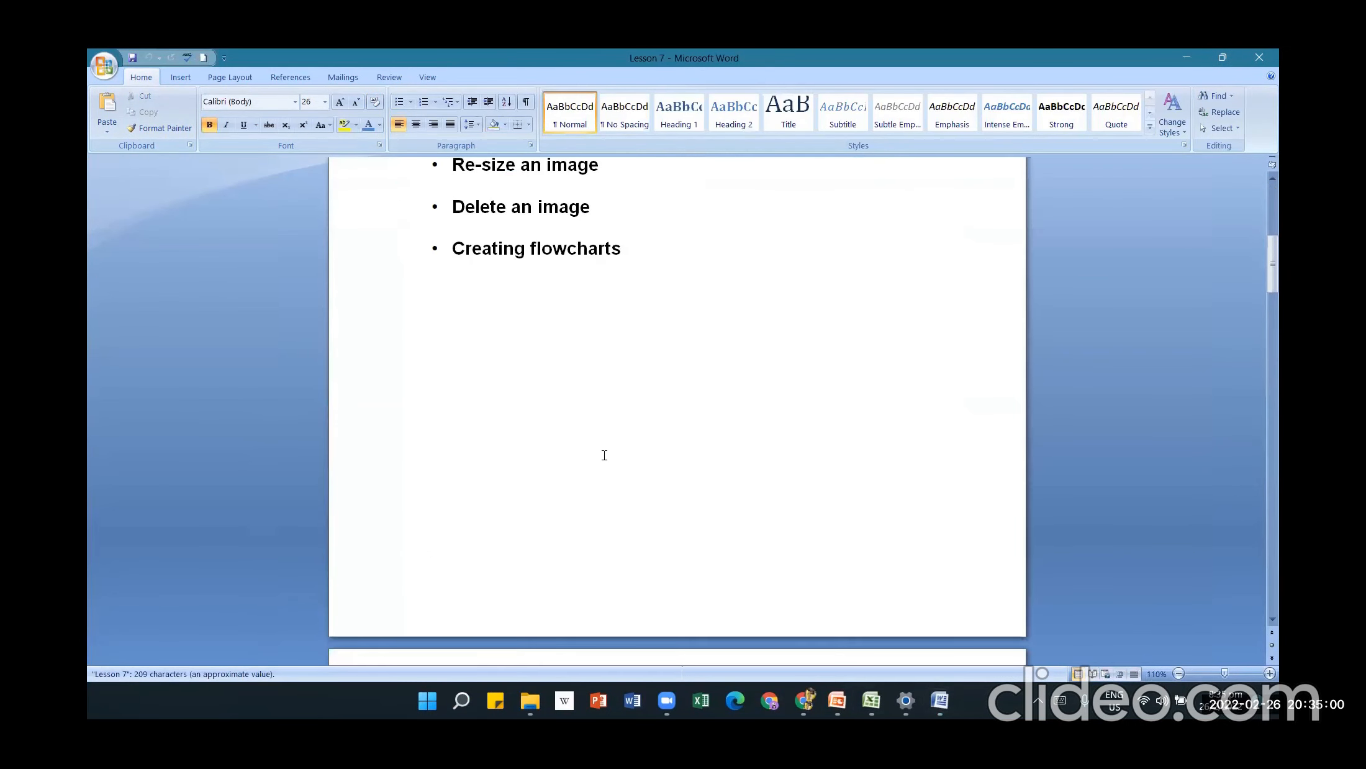
{"action": "left_click", "coordinate": [439, 613]}
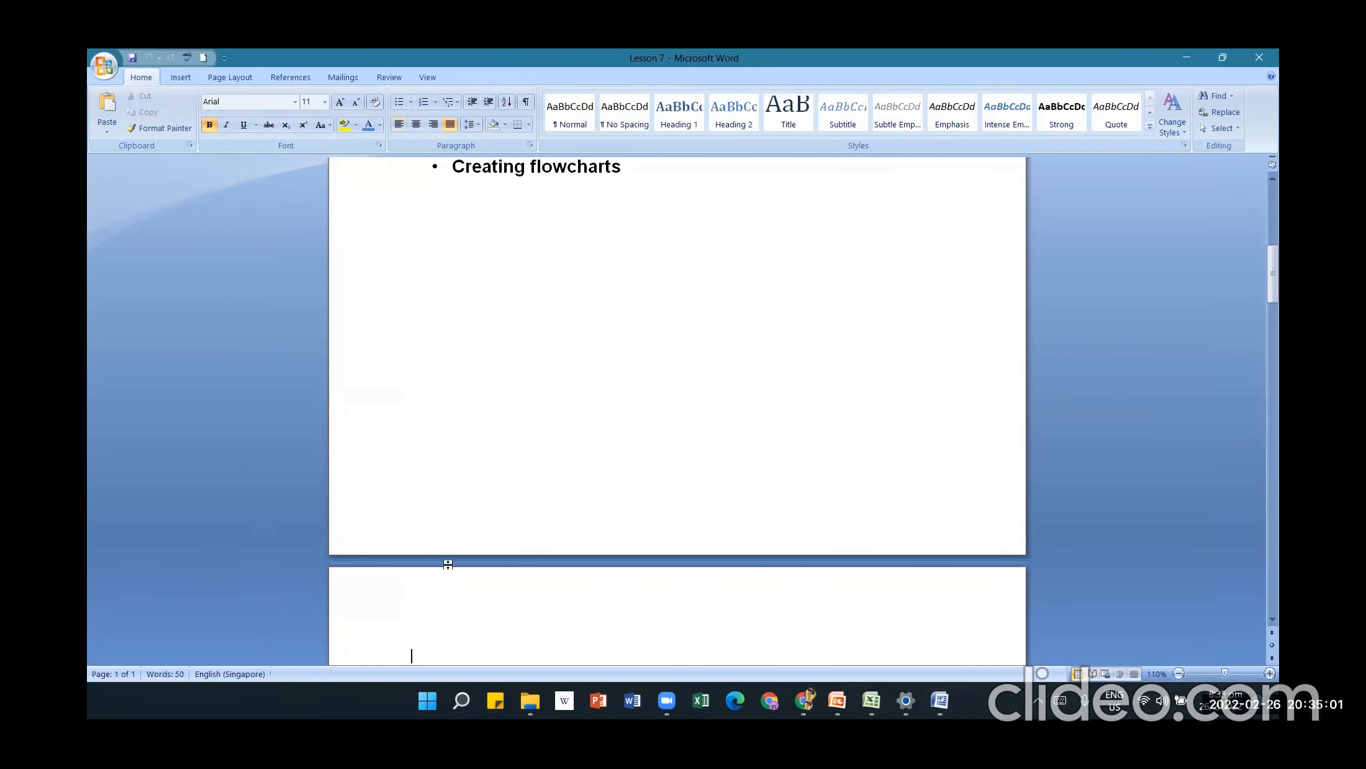
{"action": "left_click", "coordinate": [180, 77]}
{"action": "left_click", "coordinate": [276, 111]}
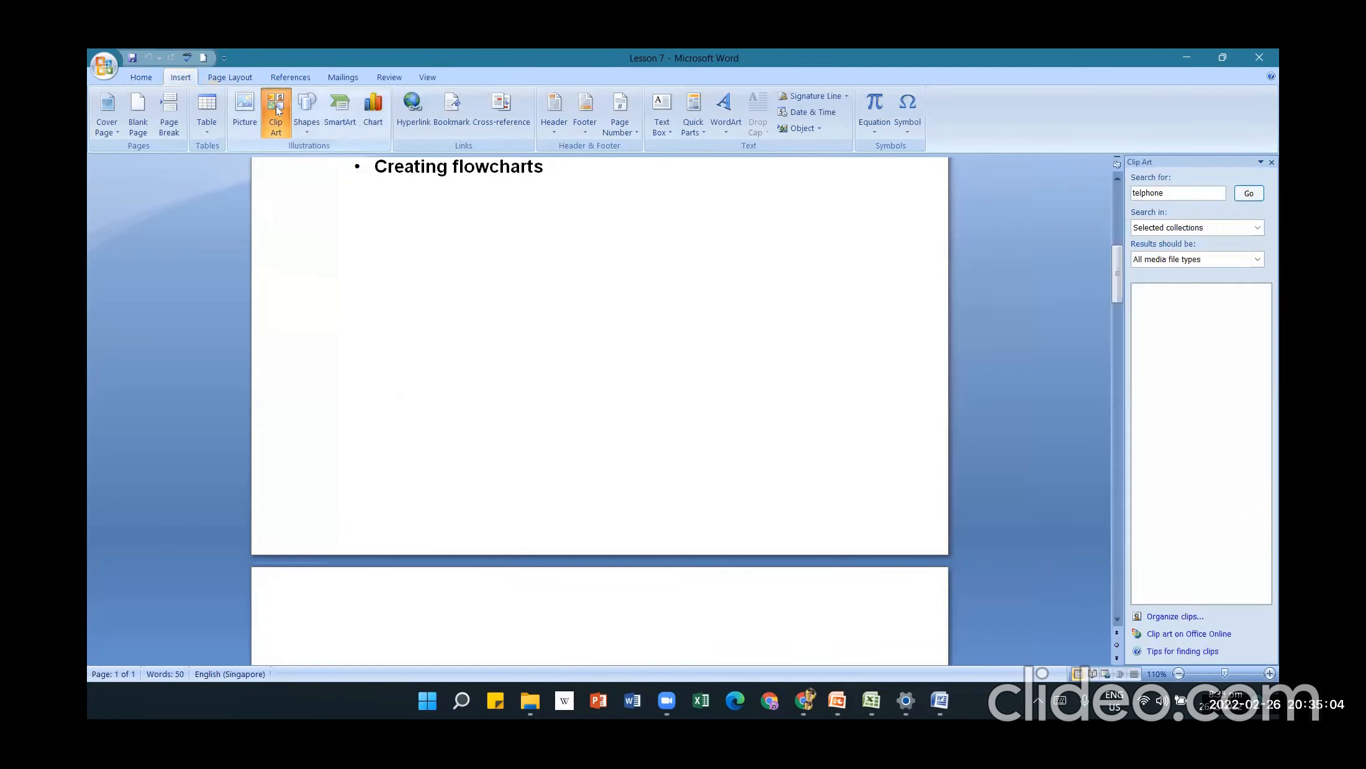
- Replace the clip art search term with "office" and run the search in the selected collections
{"action": "left_click", "coordinate": [1141, 192]}
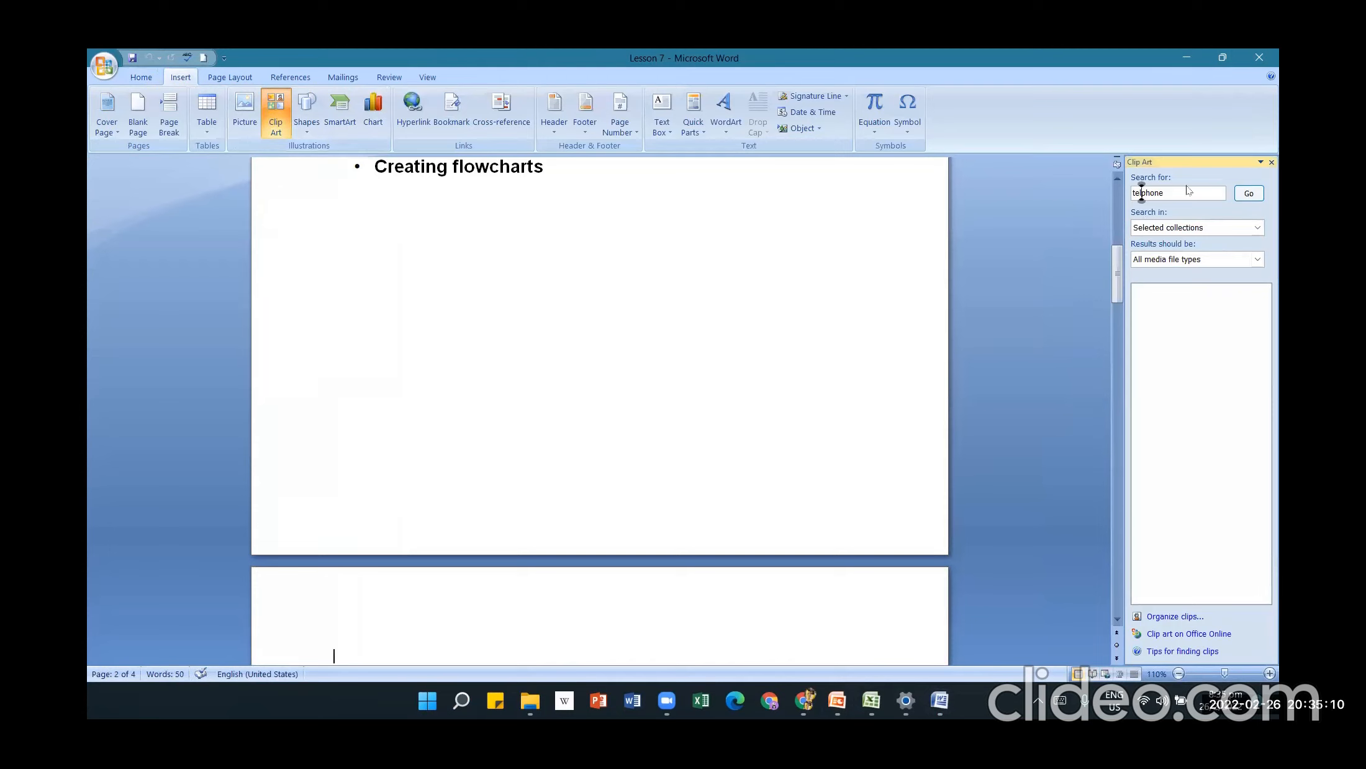
{"action": "left_click_drag", "start_coordinate": [1185, 193], "coordinate": [1089, 214]}
{"action": "type", "text": "office"}
{"action": "key", "text": "Return"}
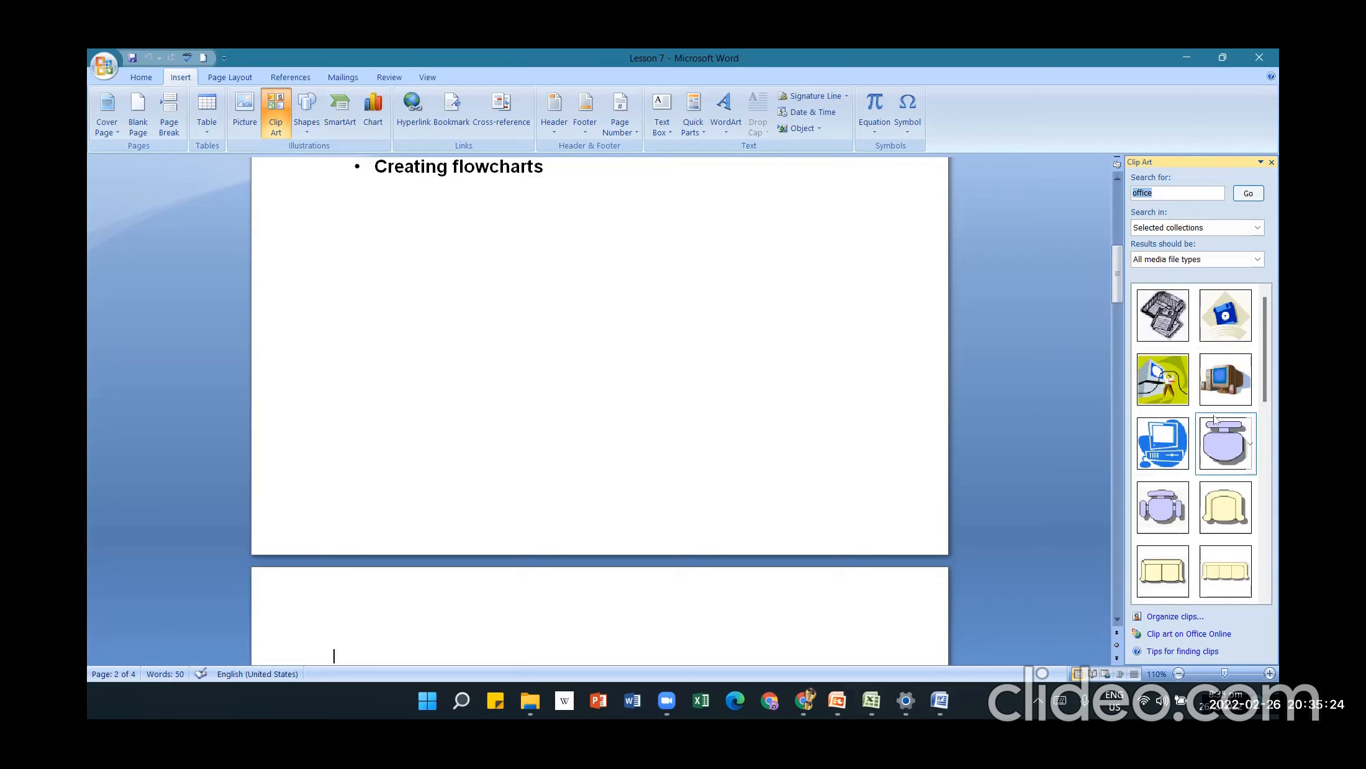
- Browse the "office" results and insert the green clip of a man beside a computer on the second page
{"action": "scroll", "coordinate": [1215, 410], "scroll_direction": "down", "scroll_amount": 1}
{"action": "scroll", "coordinate": [1214, 378], "scroll_direction": "down", "scroll_amount": 2}
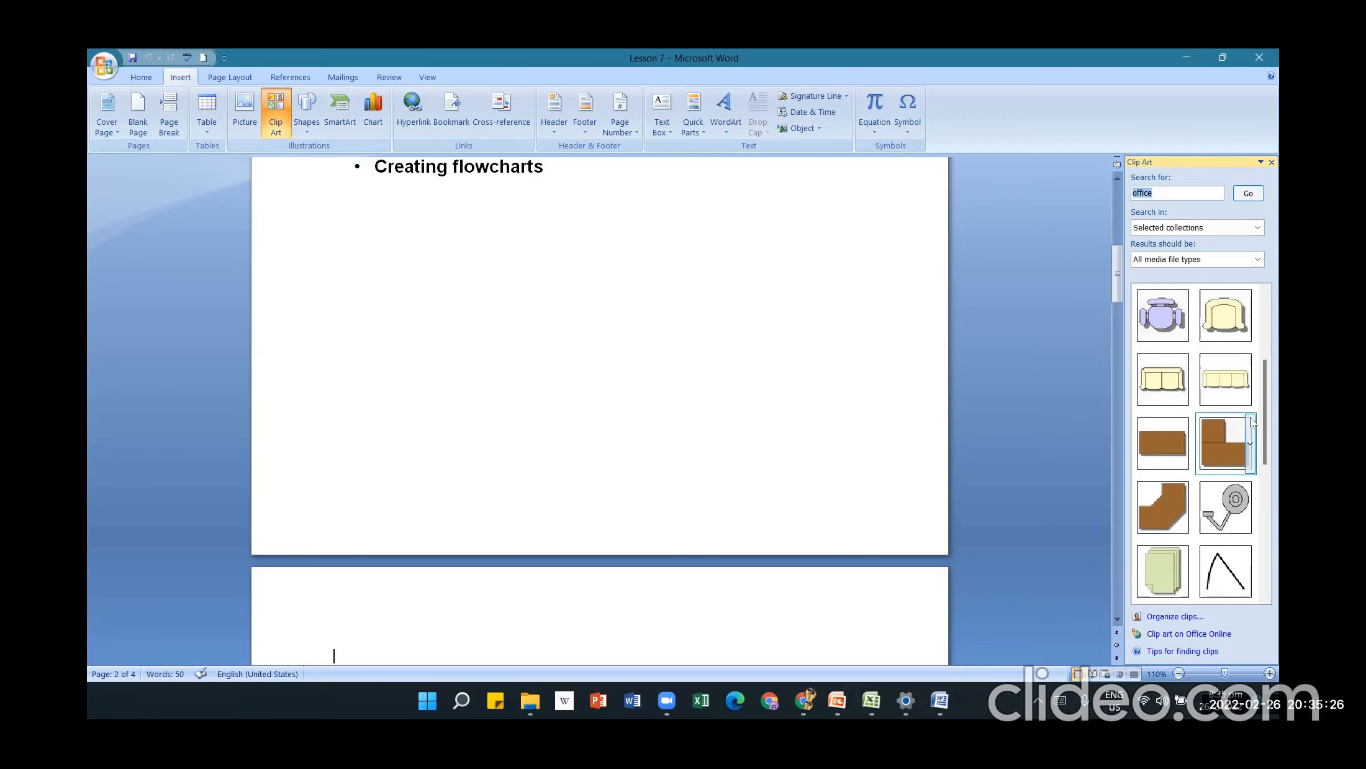
{"action": "scroll", "coordinate": [1214, 379], "scroll_direction": "down", "scroll_amount": 2}
{"action": "scroll", "coordinate": [1205, 494], "scroll_direction": "up", "scroll_amount": 4}
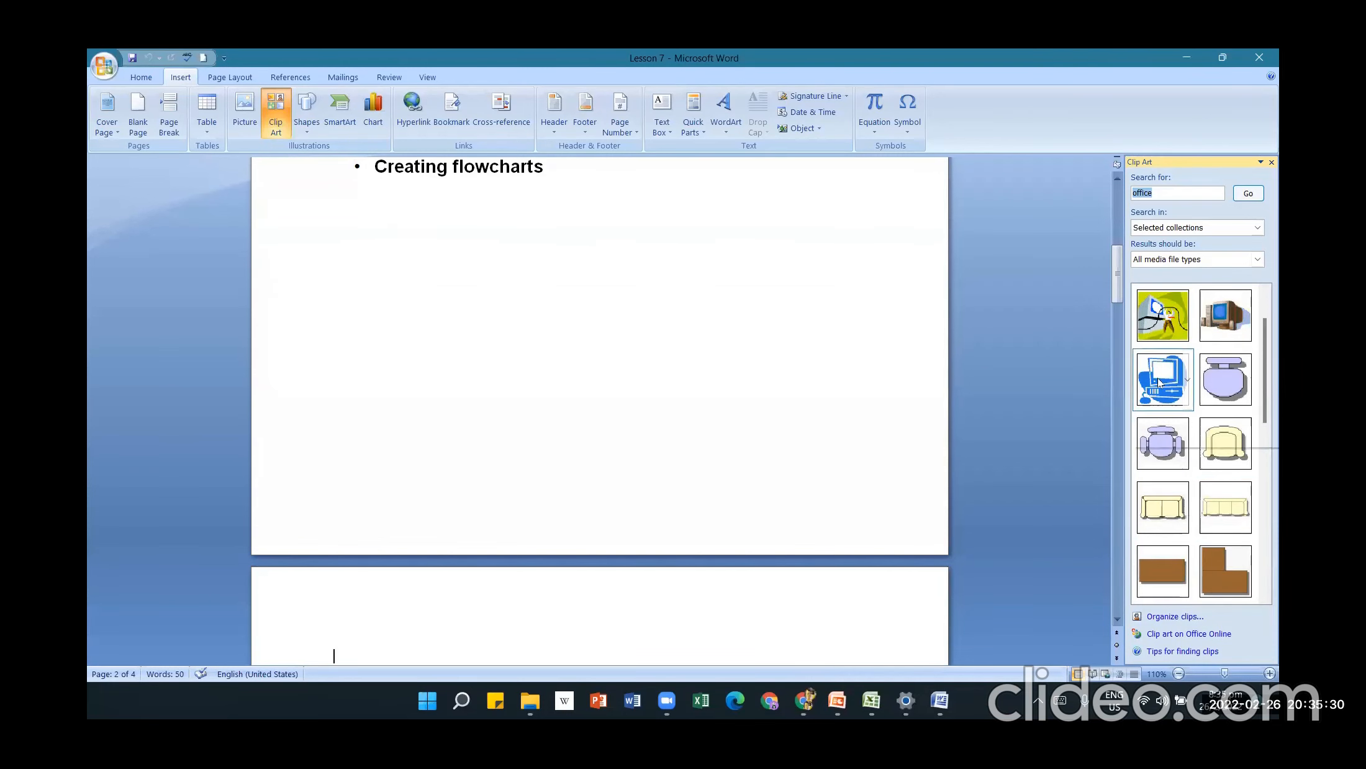
{"action": "left_click", "coordinate": [1157, 338]}
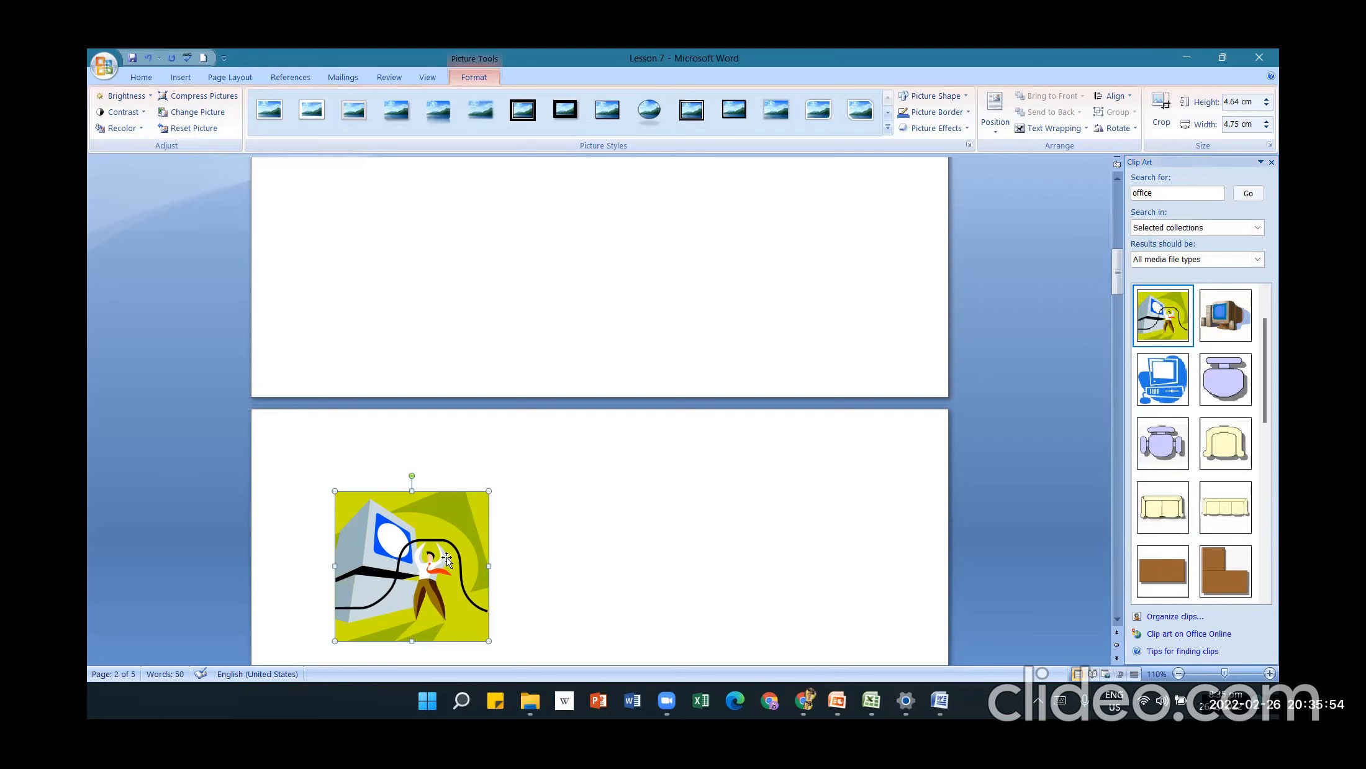
- Review the topic list on the first page, and deselect the inserted clip art on the second page
{"action": "scroll", "coordinate": [451, 342], "scroll_direction": "up", "scroll_amount": 3}
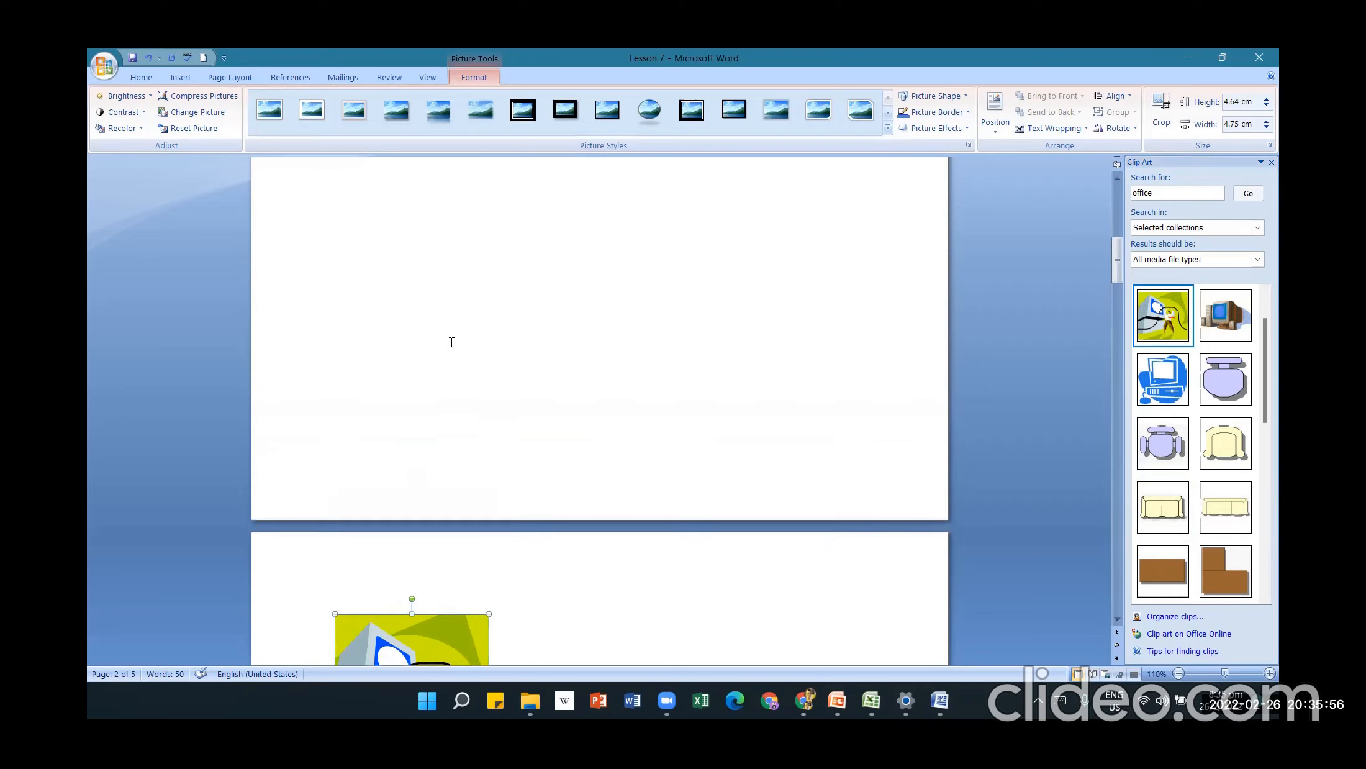
{"action": "scroll", "coordinate": [451, 342], "scroll_direction": "up", "scroll_amount": 10}
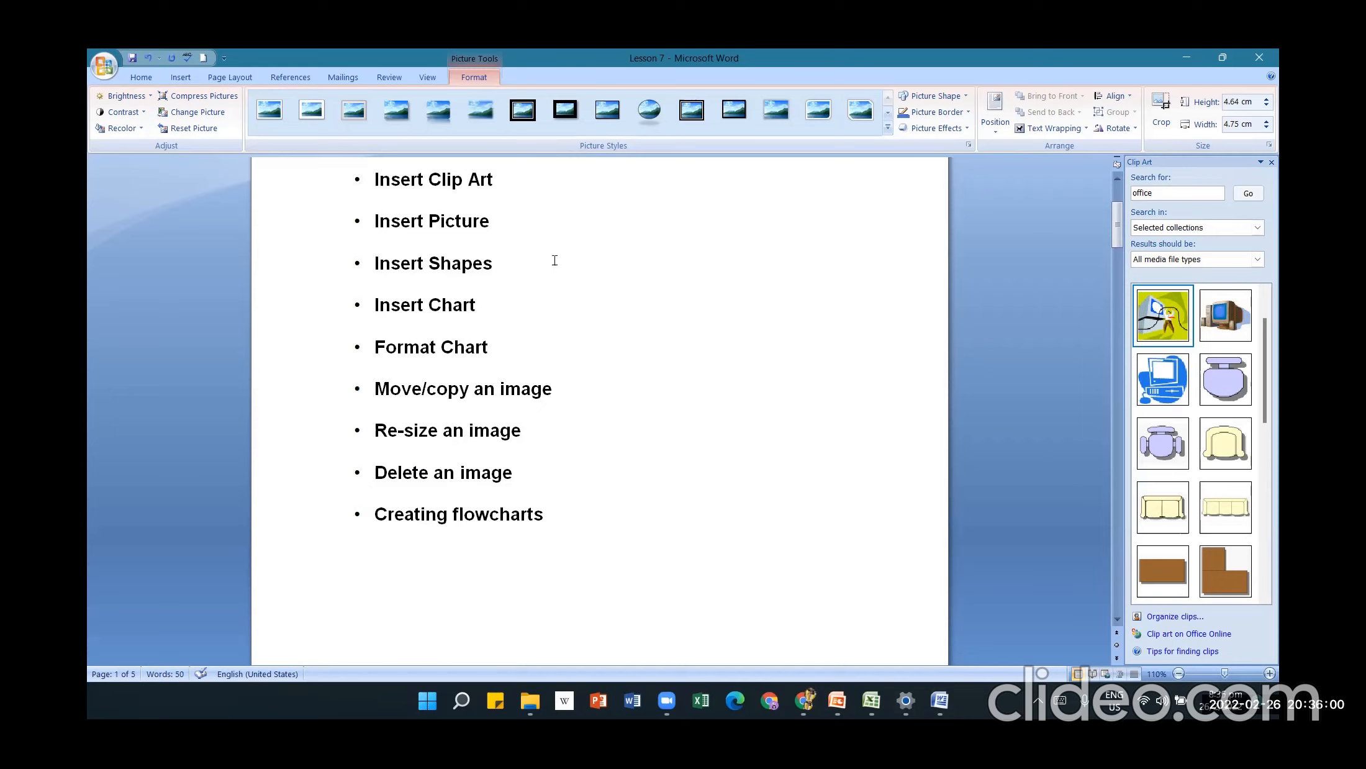
{"action": "scroll", "coordinate": [555, 260], "scroll_direction": "down", "scroll_amount": 15}
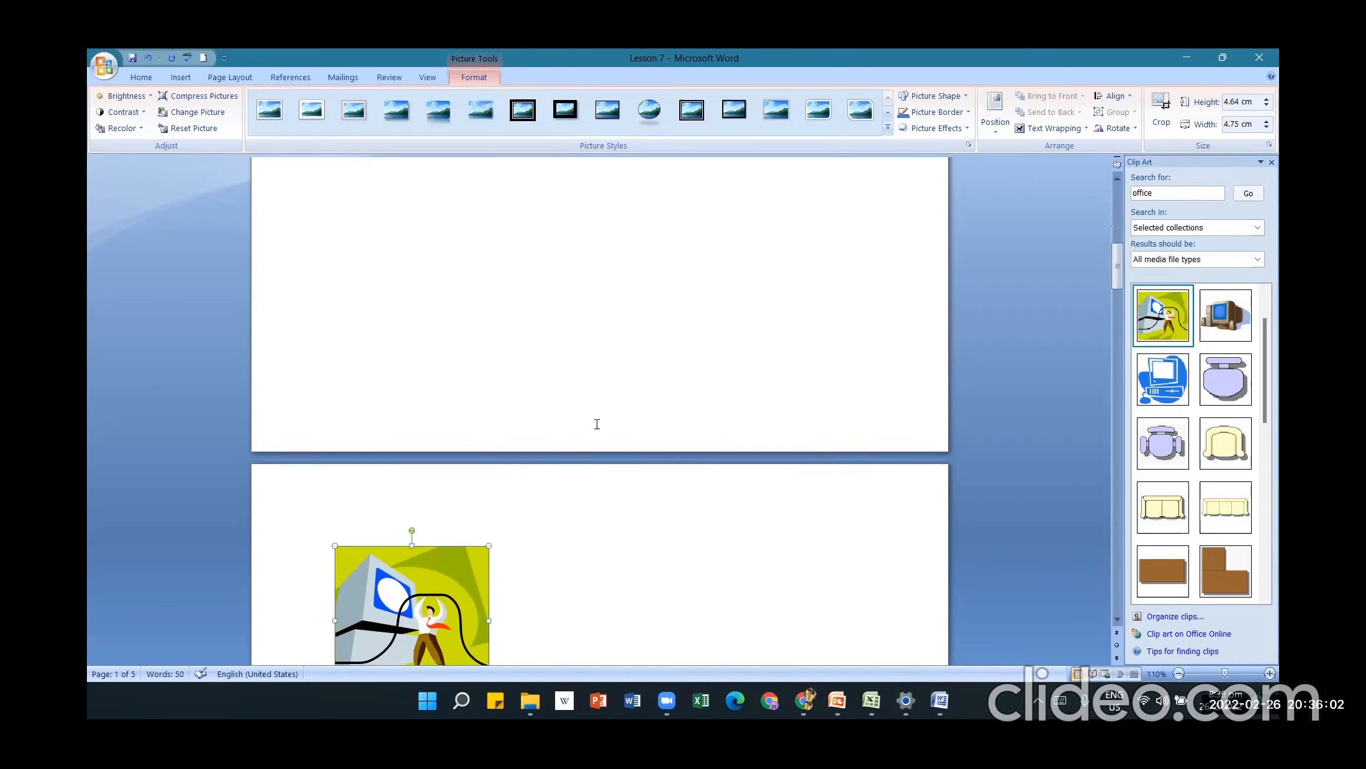
{"action": "scroll", "coordinate": [596, 424], "scroll_direction": "down", "scroll_amount": 3}
{"action": "left_click", "coordinate": [565, 521]}
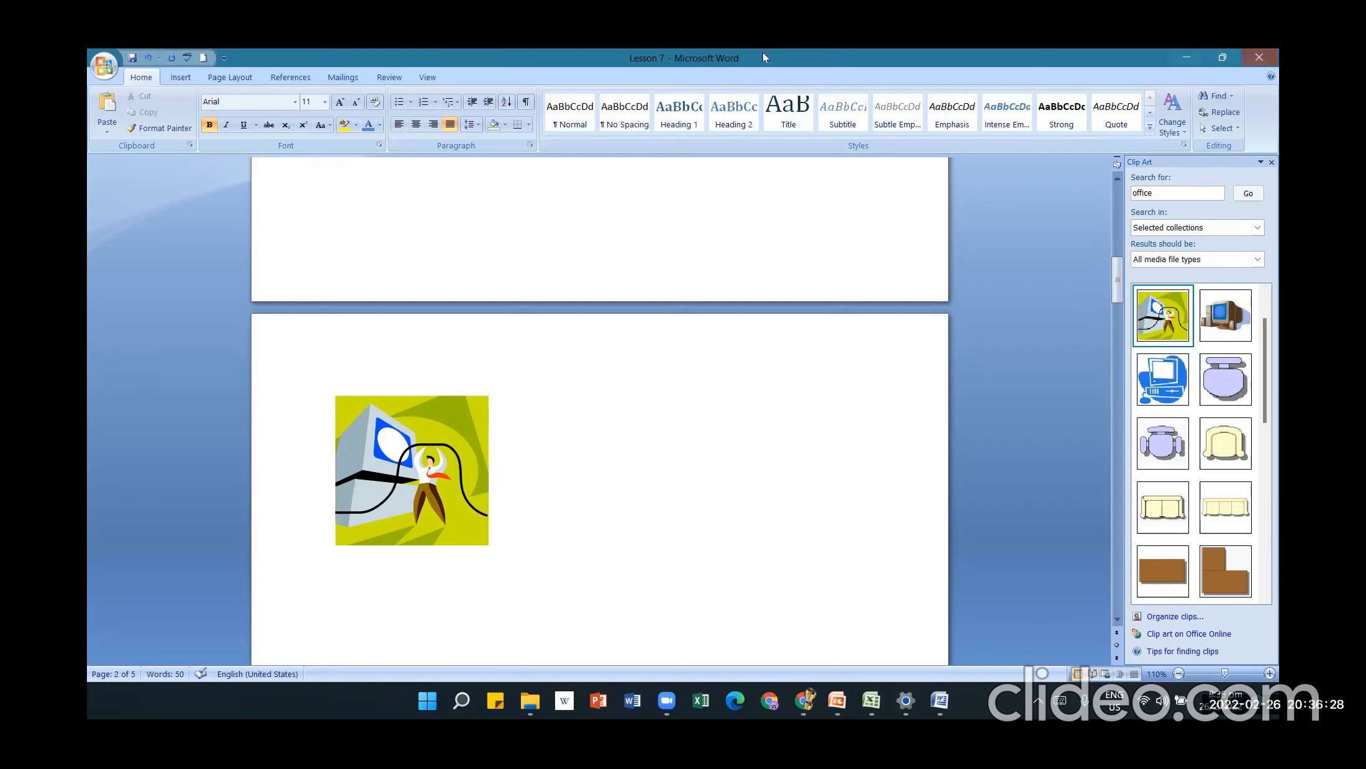
- Browse Desktop, Documents and the DATA (D:) drive for a picture to insert, and leave without inserting one
{"action": "left_click", "coordinate": [176, 78]}
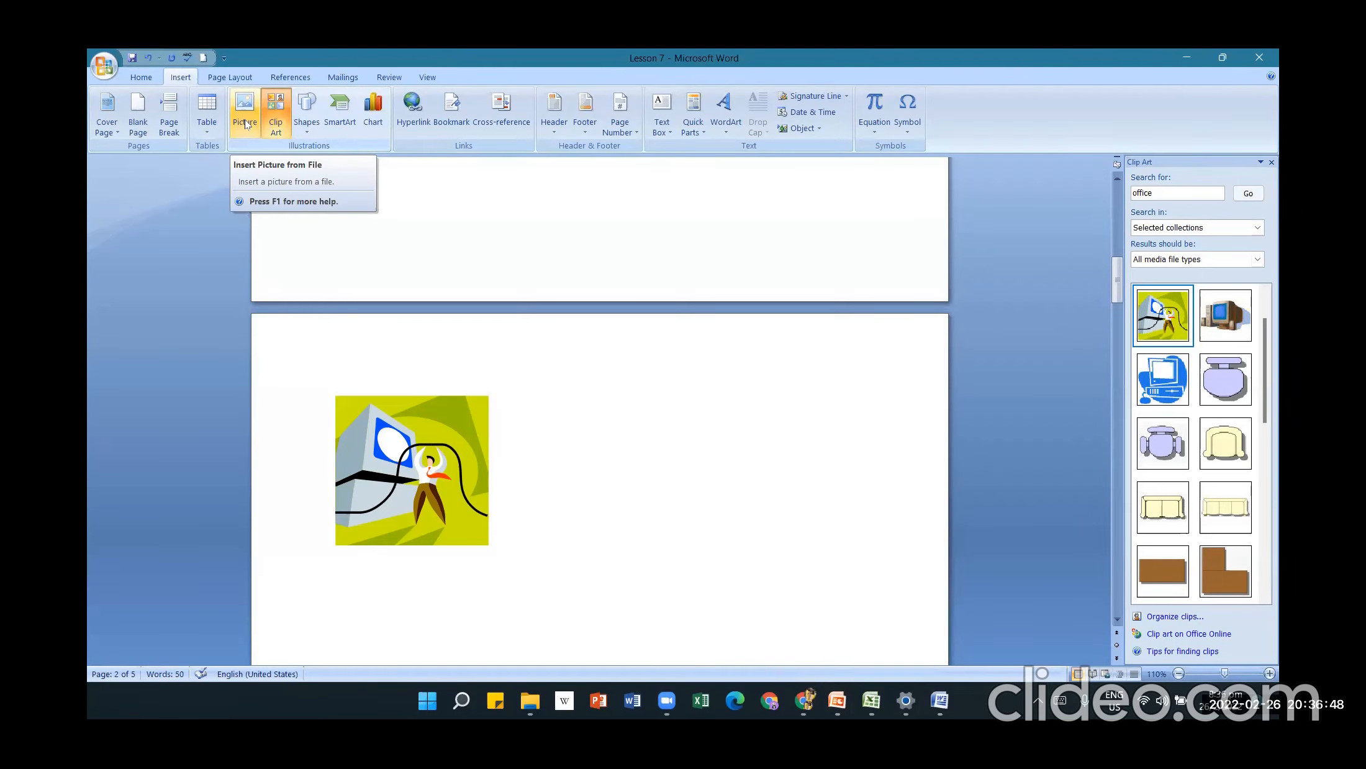
{"action": "left_click", "coordinate": [247, 124]}
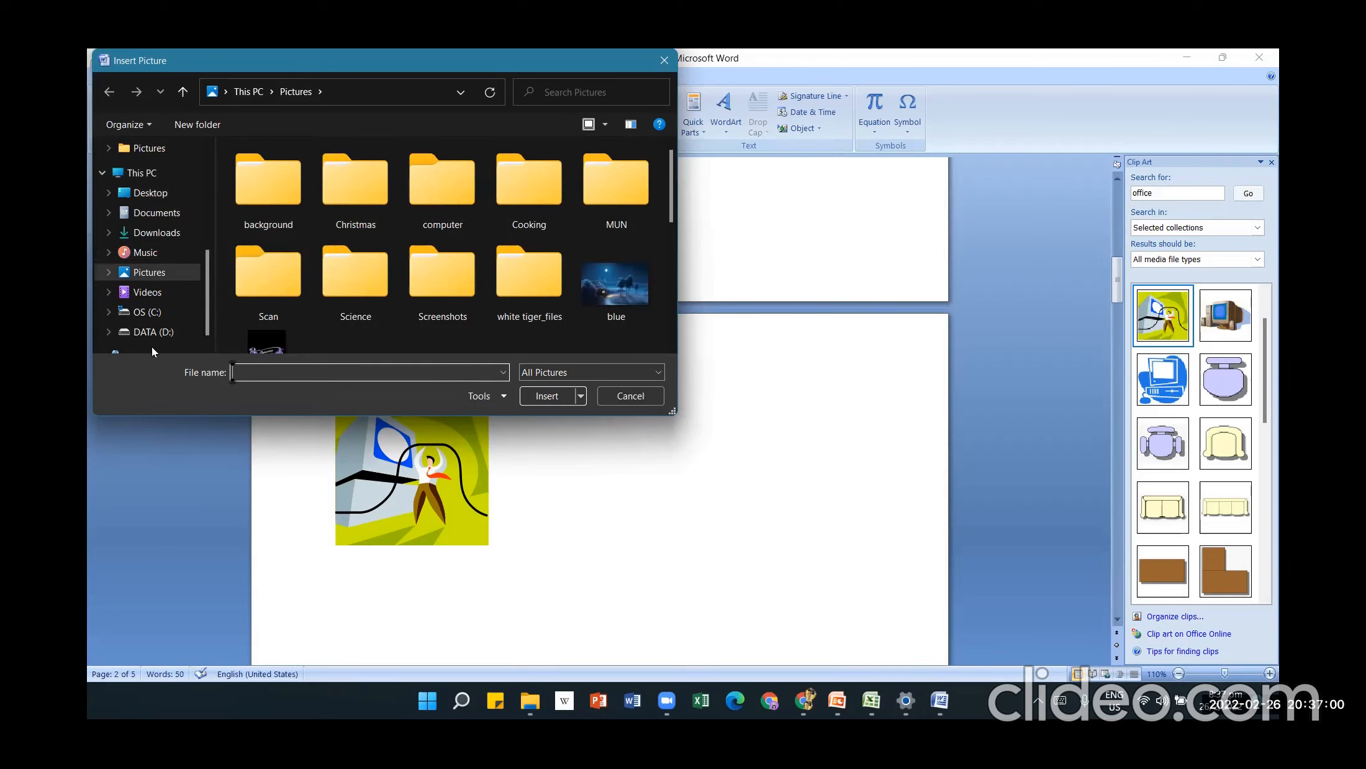
{"action": "left_click", "coordinate": [150, 193]}
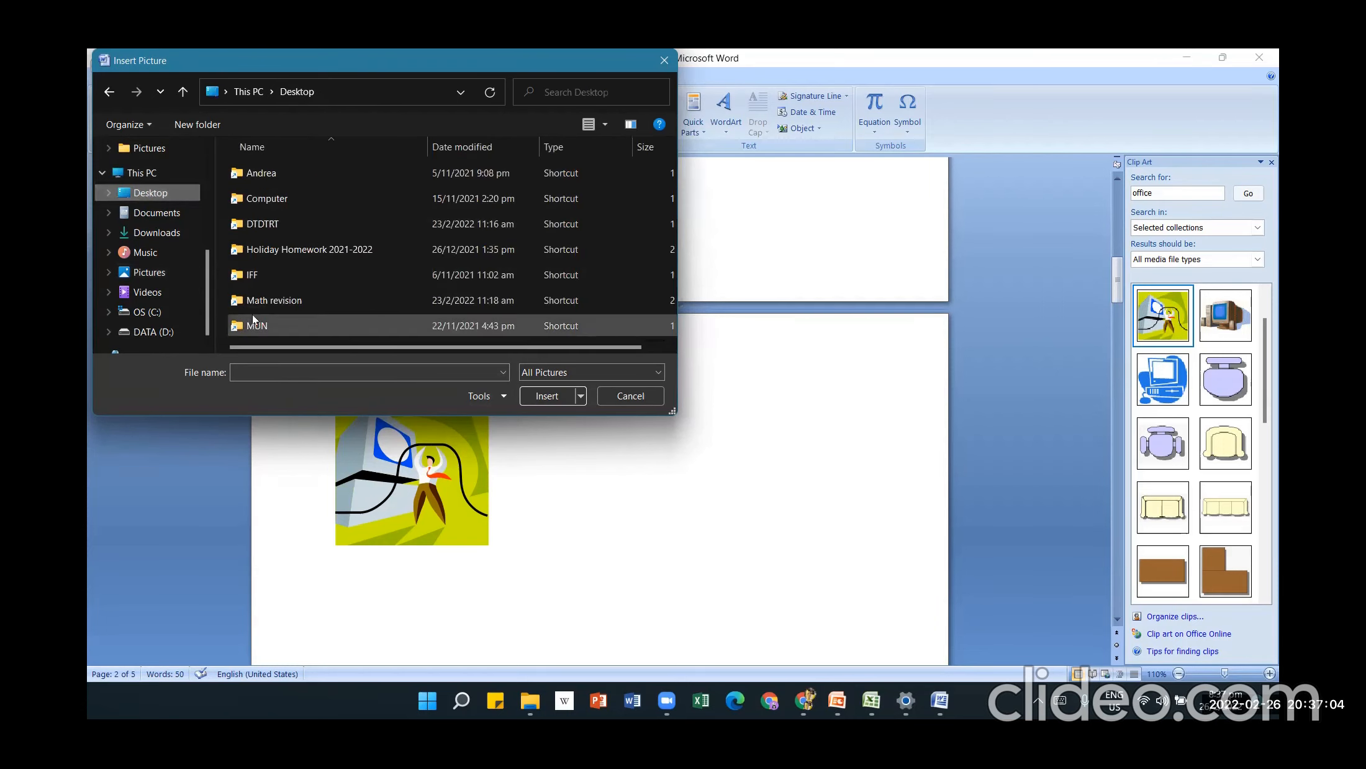
{"action": "left_click", "coordinate": [163, 216]}
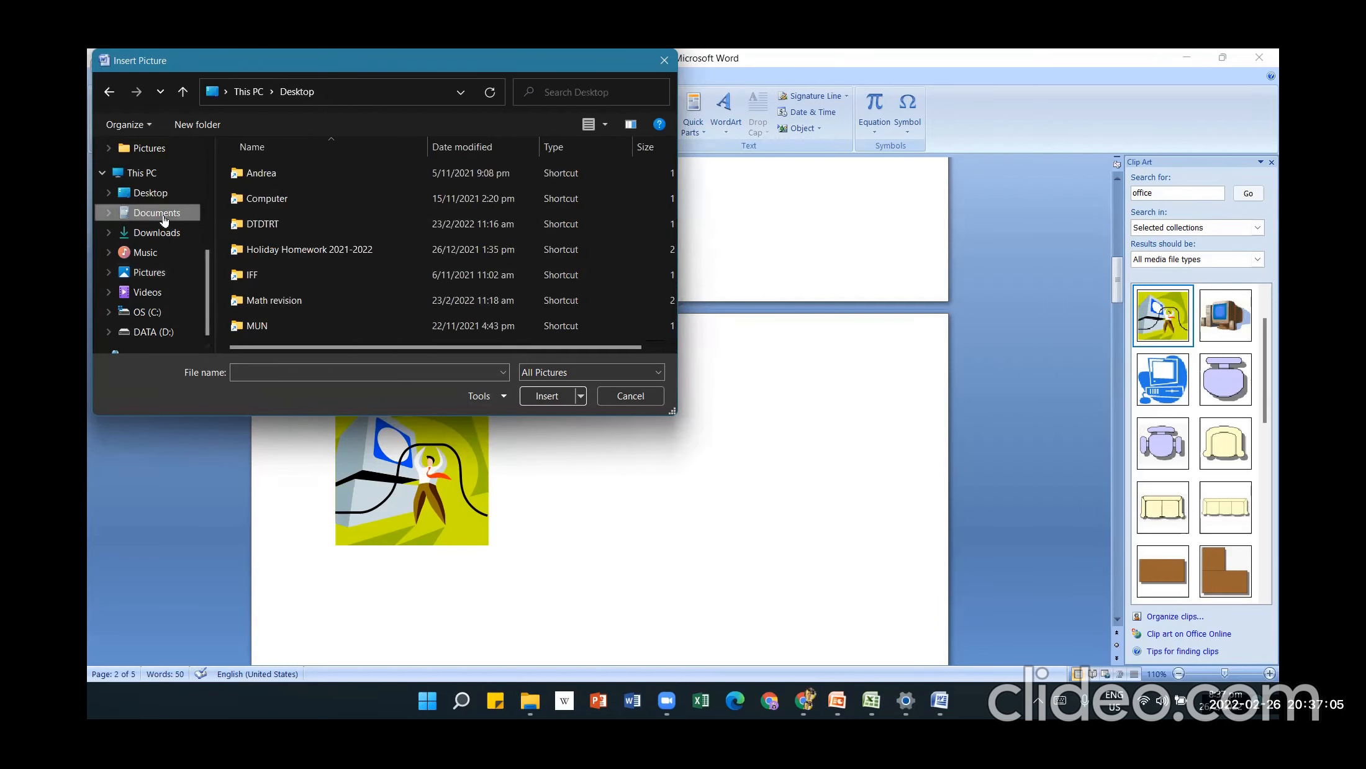
{"action": "left_click", "coordinate": [149, 312]}
{"action": "left_click", "coordinate": [154, 332]}
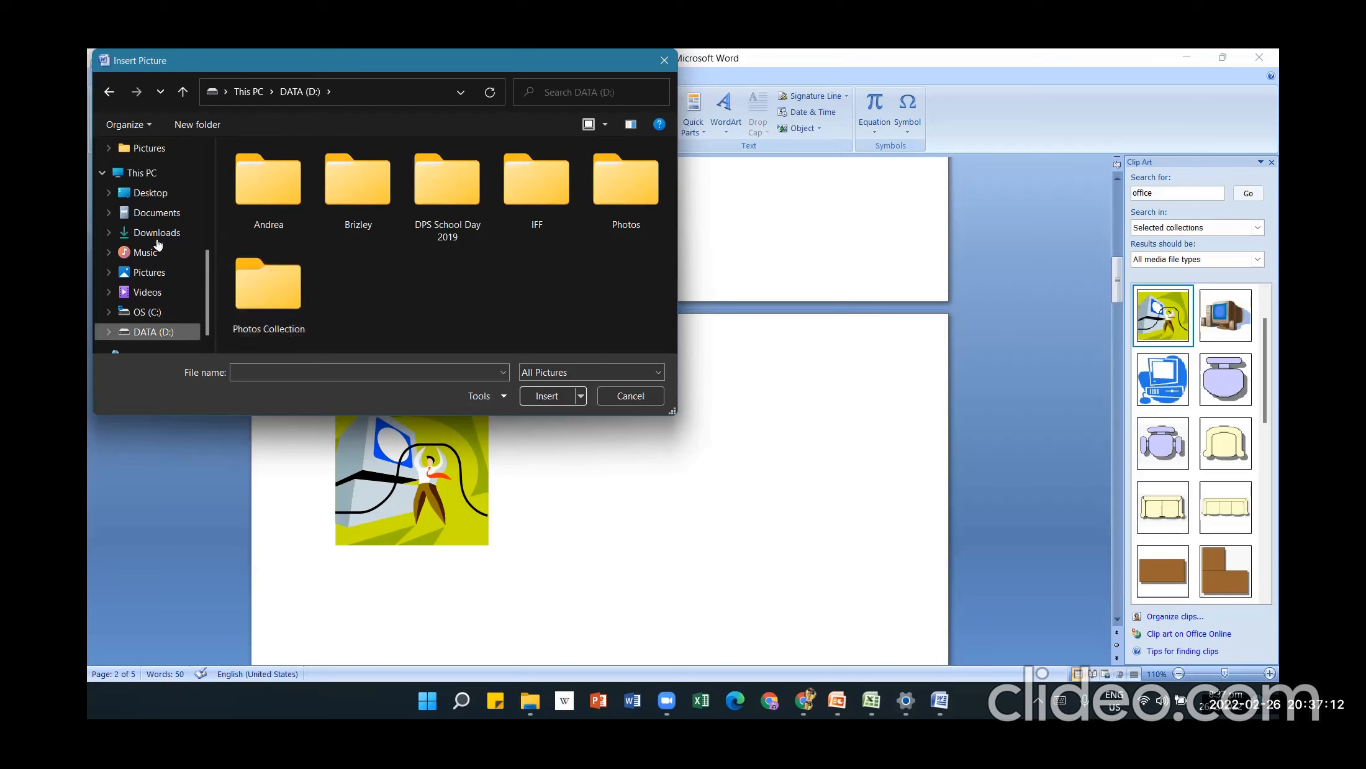
{"action": "left_click", "coordinate": [165, 213]}
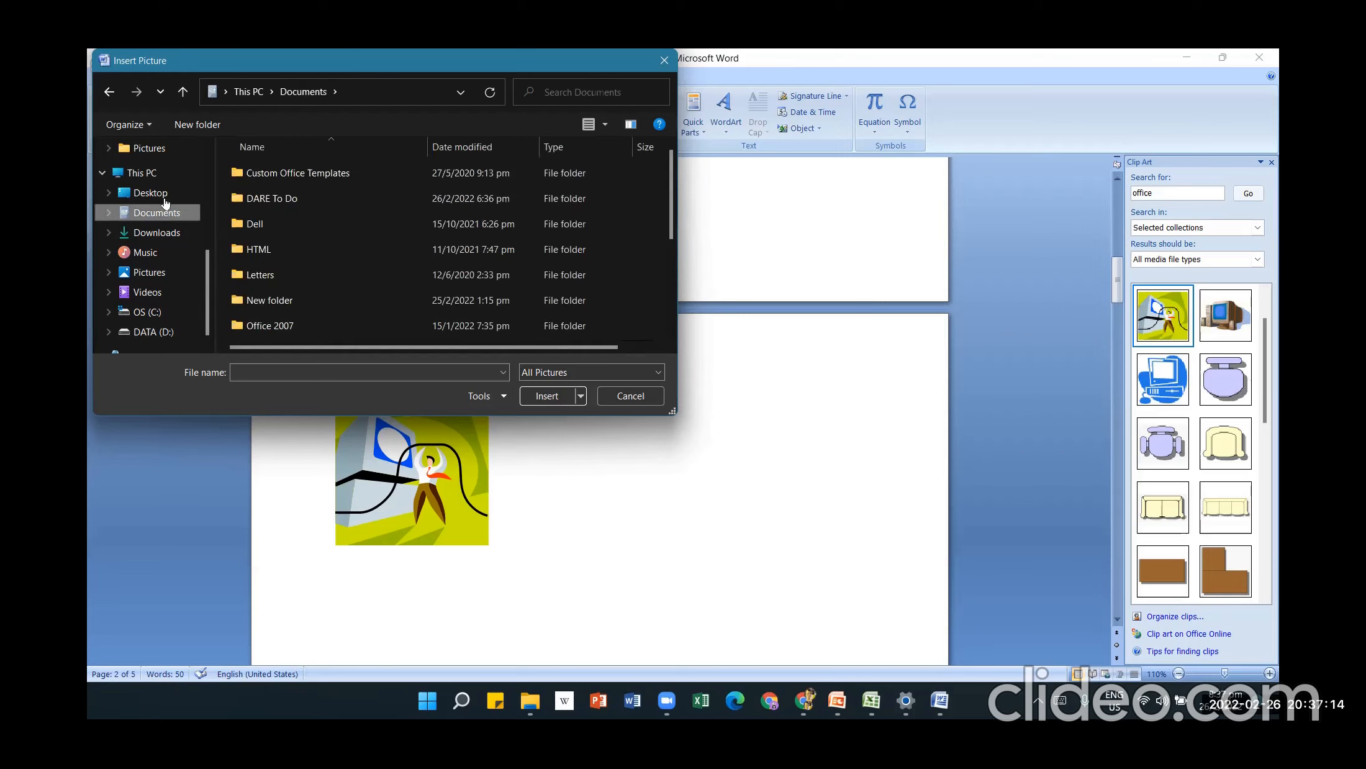
{"action": "left_click", "coordinate": [164, 197]}
{"action": "left_click", "coordinate": [161, 214]}
{"action": "left_click", "coordinate": [110, 92]}
{"action": "left_click", "coordinate": [639, 397]}
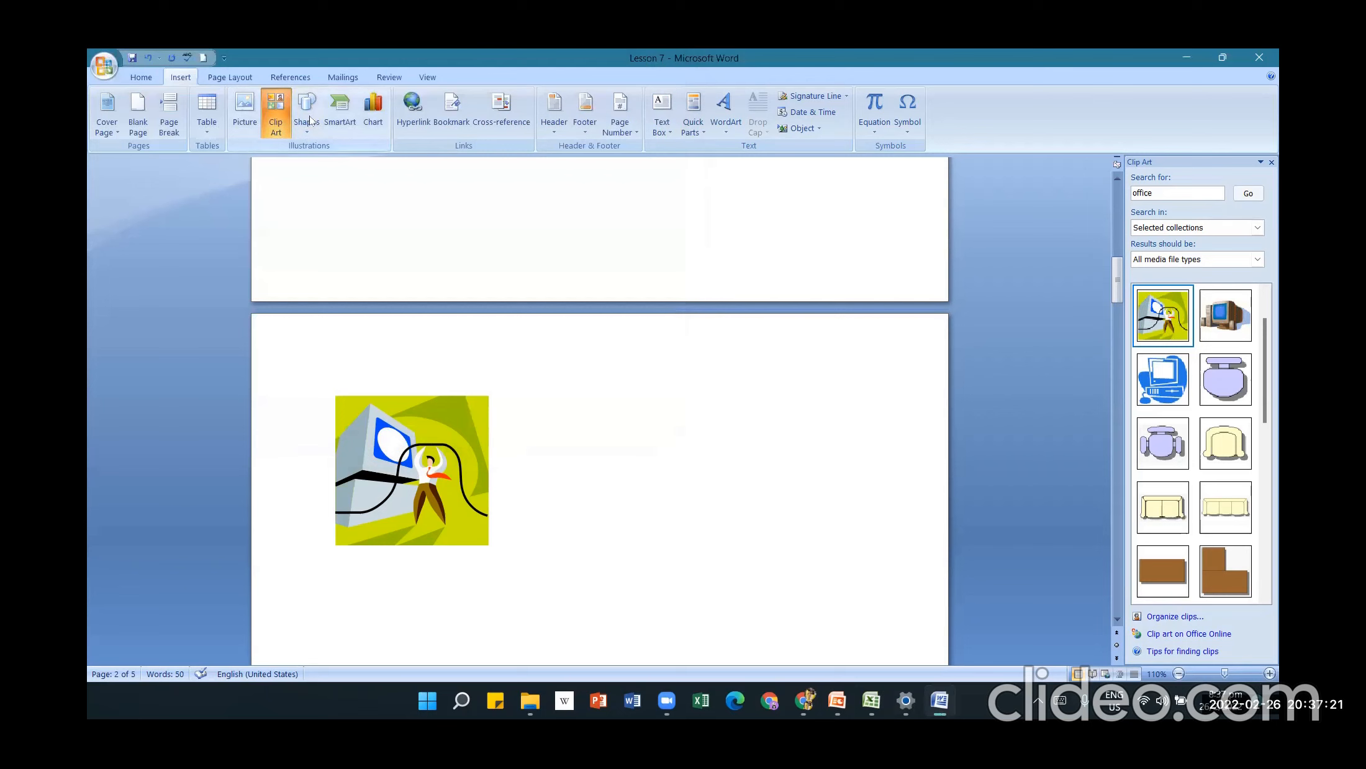
- Insert the "another bg" picture from the background folder in Pictures below the clip art on the second page
{"action": "left_click", "coordinate": [248, 97]}
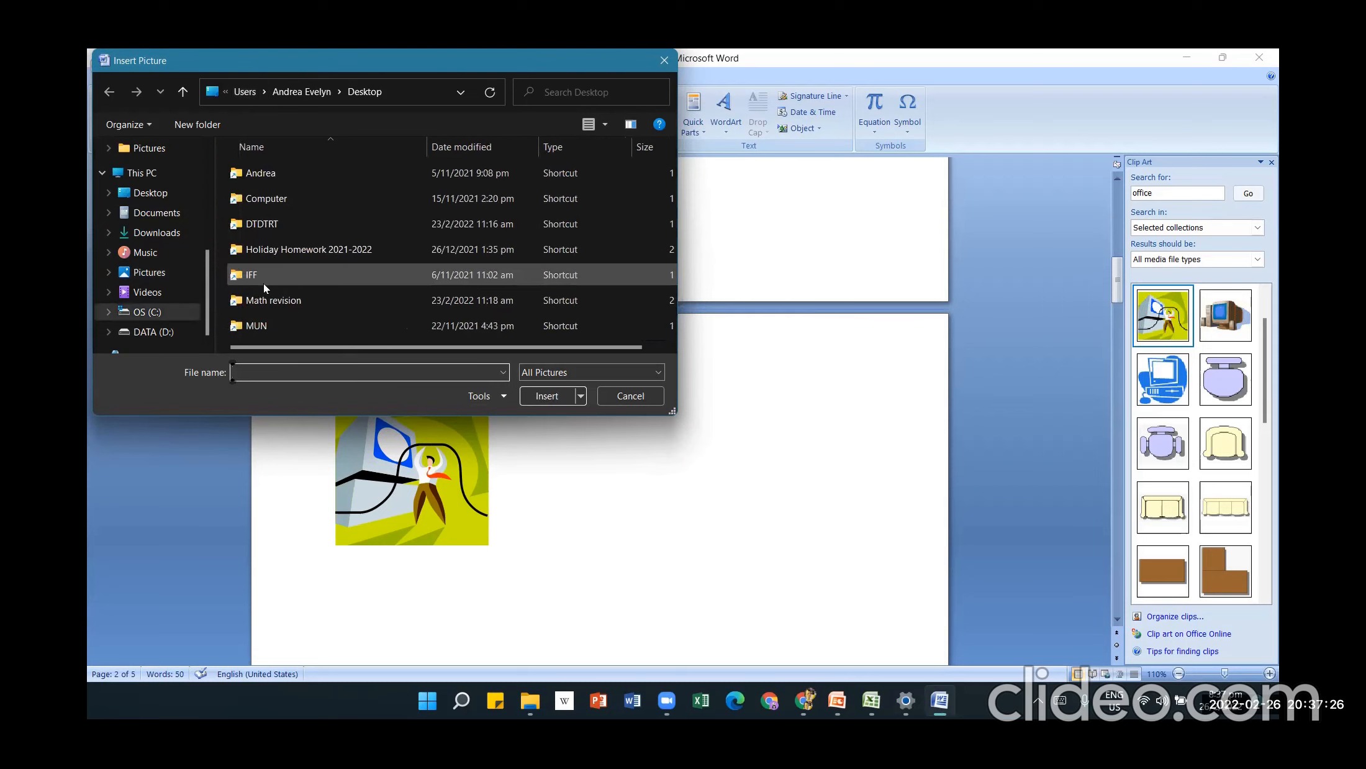
{"action": "left_click", "coordinate": [152, 260]}
{"action": "left_click", "coordinate": [154, 273]}
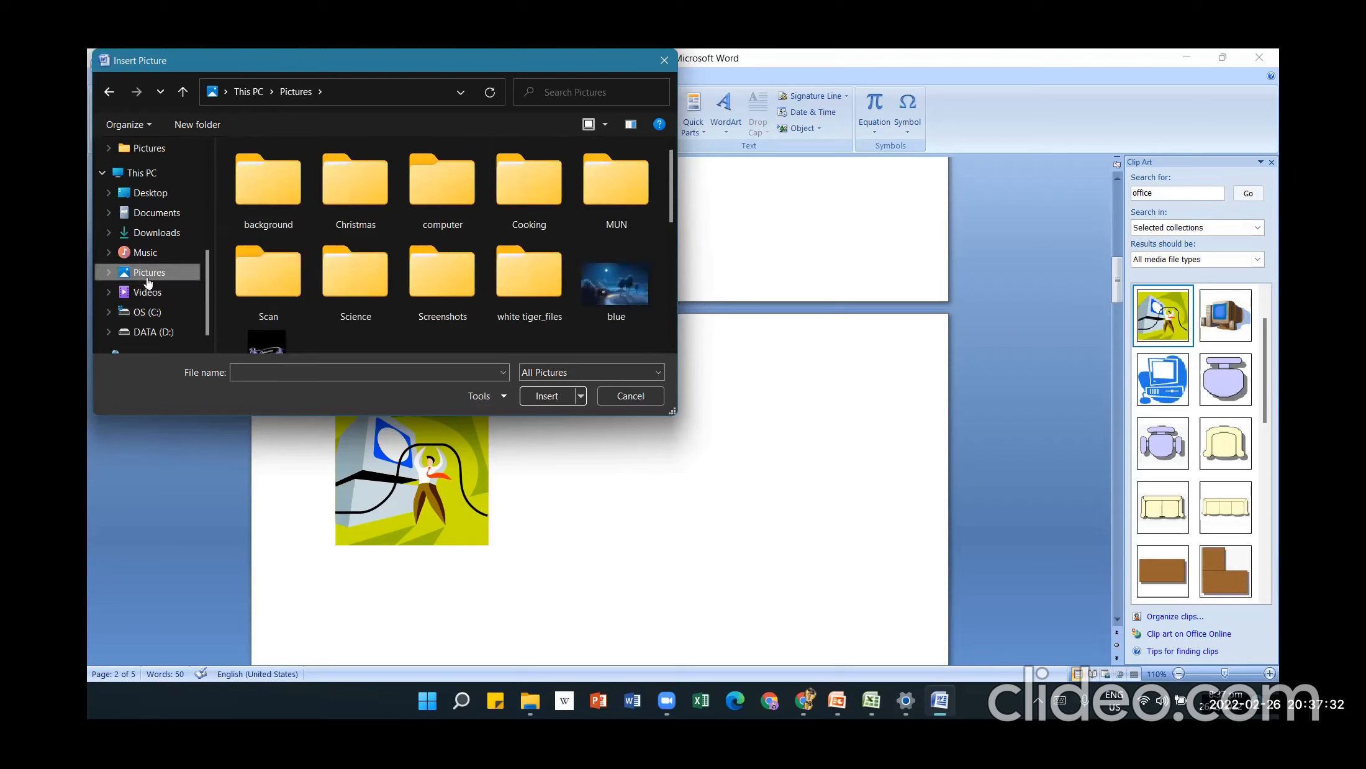
{"action": "double_click", "coordinate": [270, 186]}
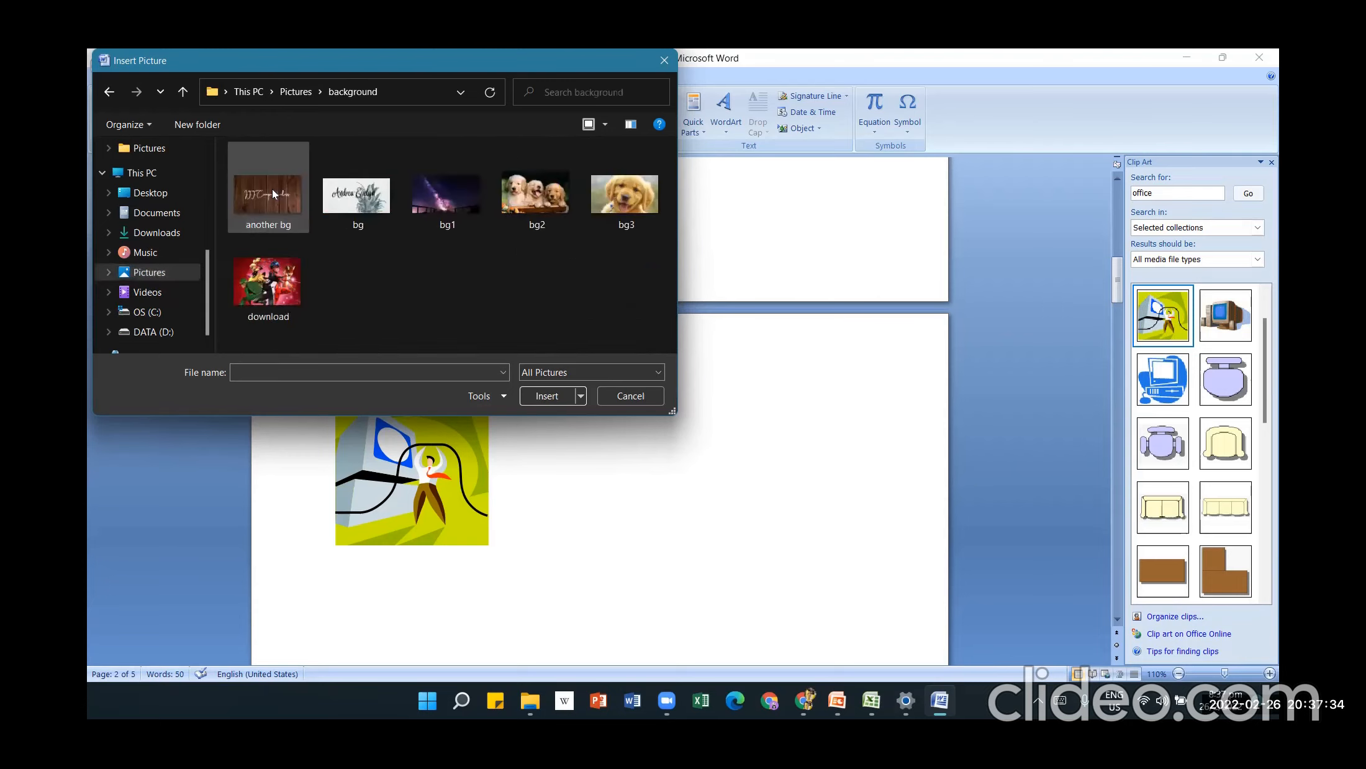
{"action": "left_click", "coordinate": [268, 208]}
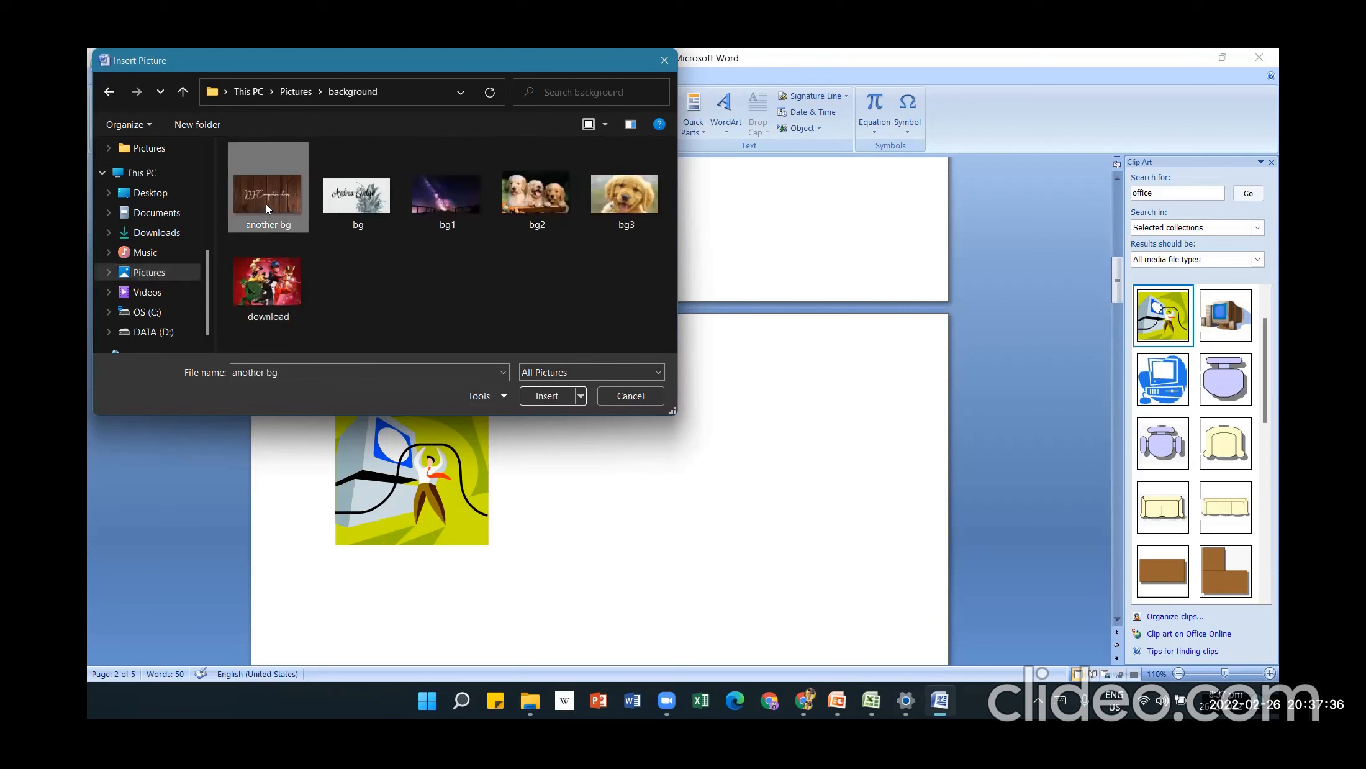
{"action": "left_click", "coordinate": [541, 396]}
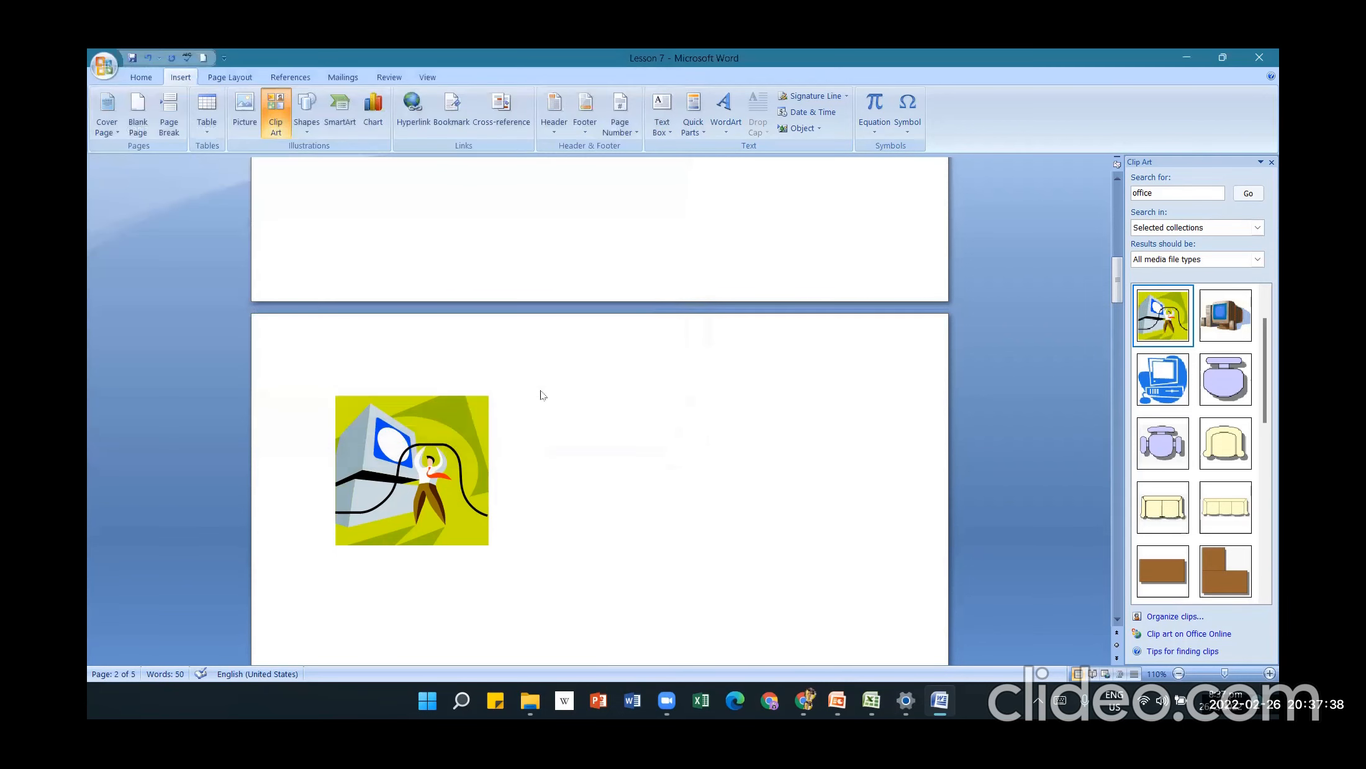
{"action": "scroll", "coordinate": [542, 484], "scroll_direction": "down", "scroll_amount": 1}
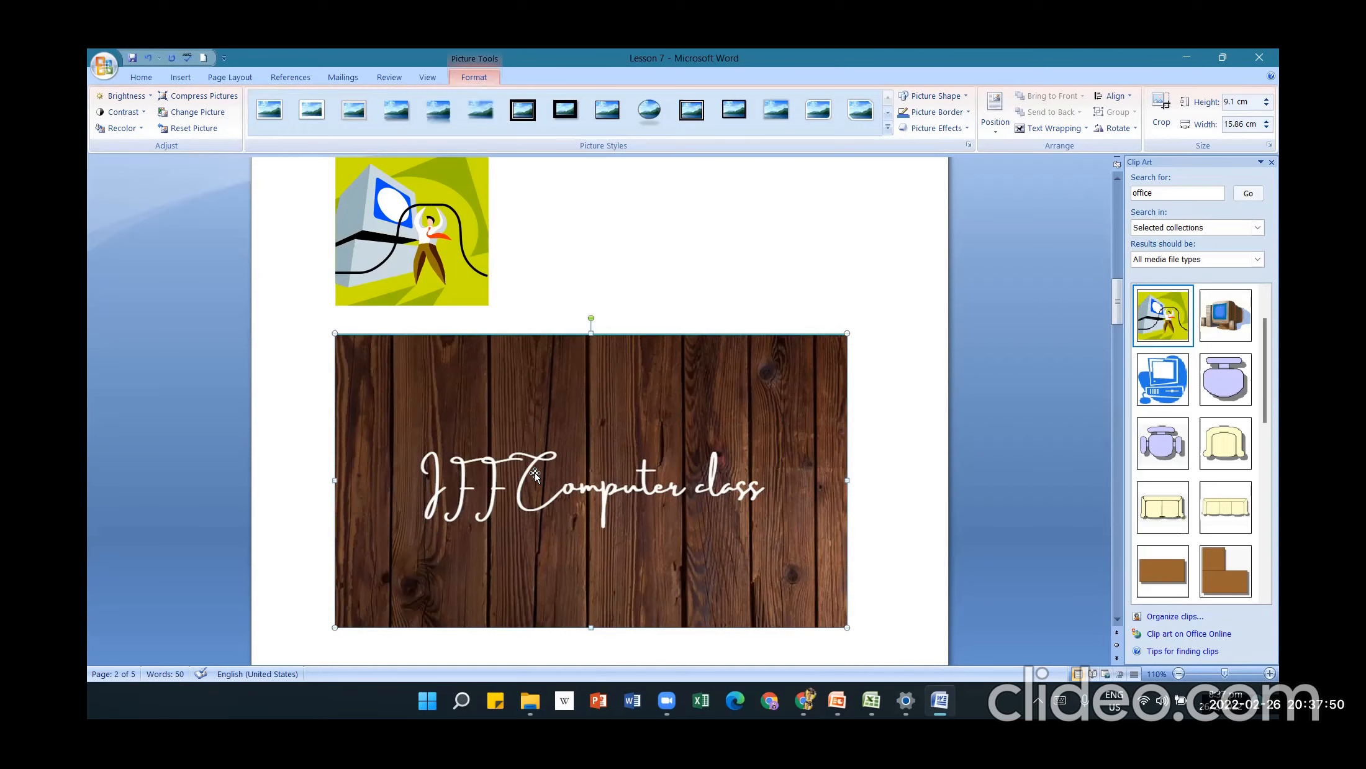
- Try shrinking the wood-background picture to about 6 by 10.5 cm, and undo the resize
{"action": "scroll", "coordinate": [537, 485], "scroll_direction": "down", "scroll_amount": 1}
{"action": "scroll", "coordinate": [539, 494], "scroll_direction": "down", "scroll_amount": 1}
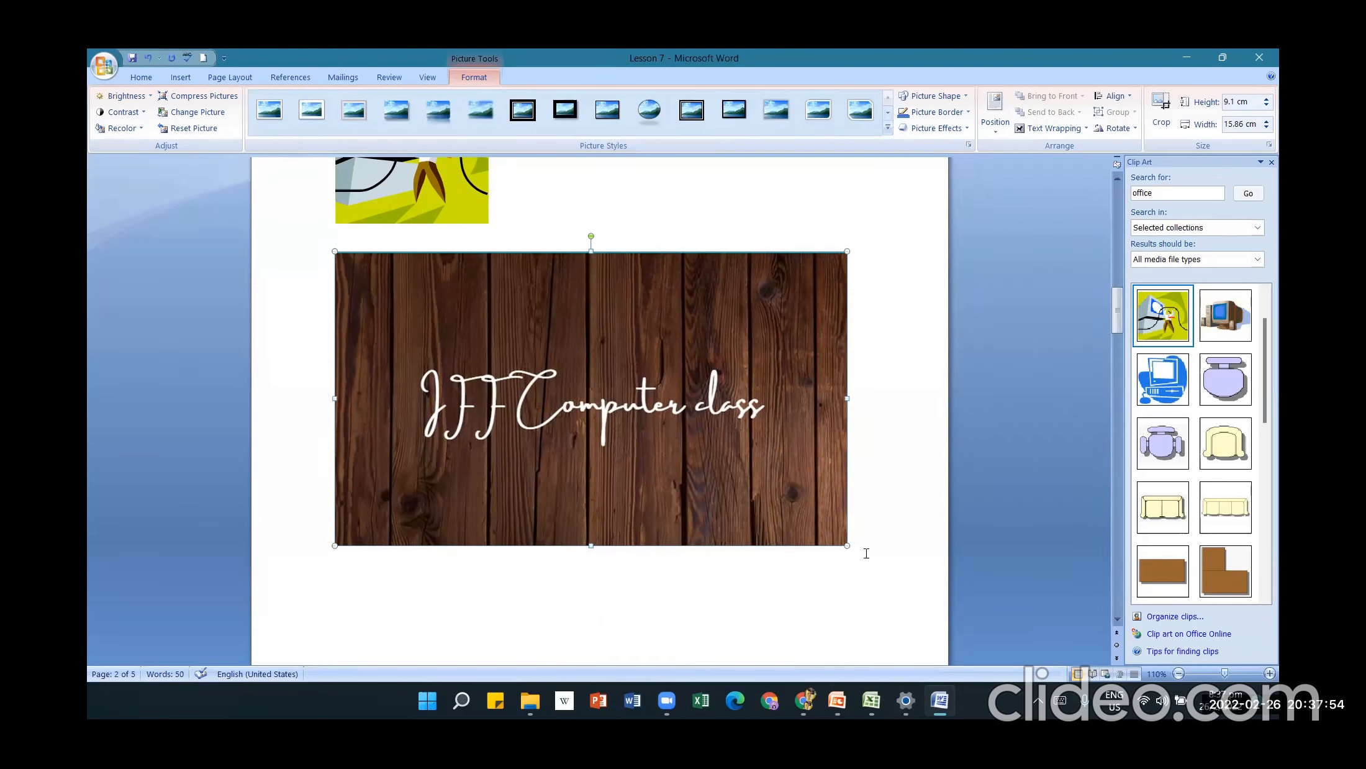
{"action": "left_click_drag", "start_coordinate": [847, 543], "coordinate": [670, 446]}
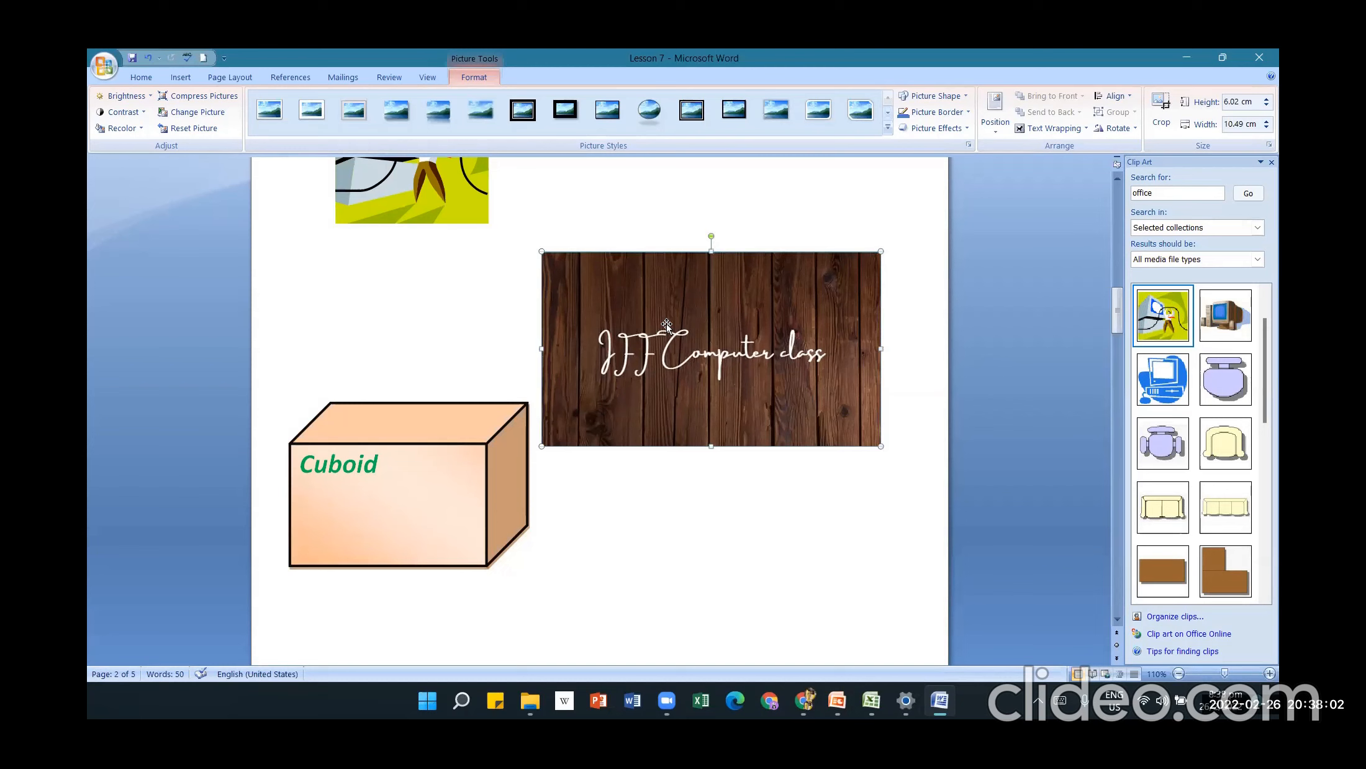
{"action": "left_click", "coordinate": [471, 433]}
{"action": "left_click", "coordinate": [148, 58]}
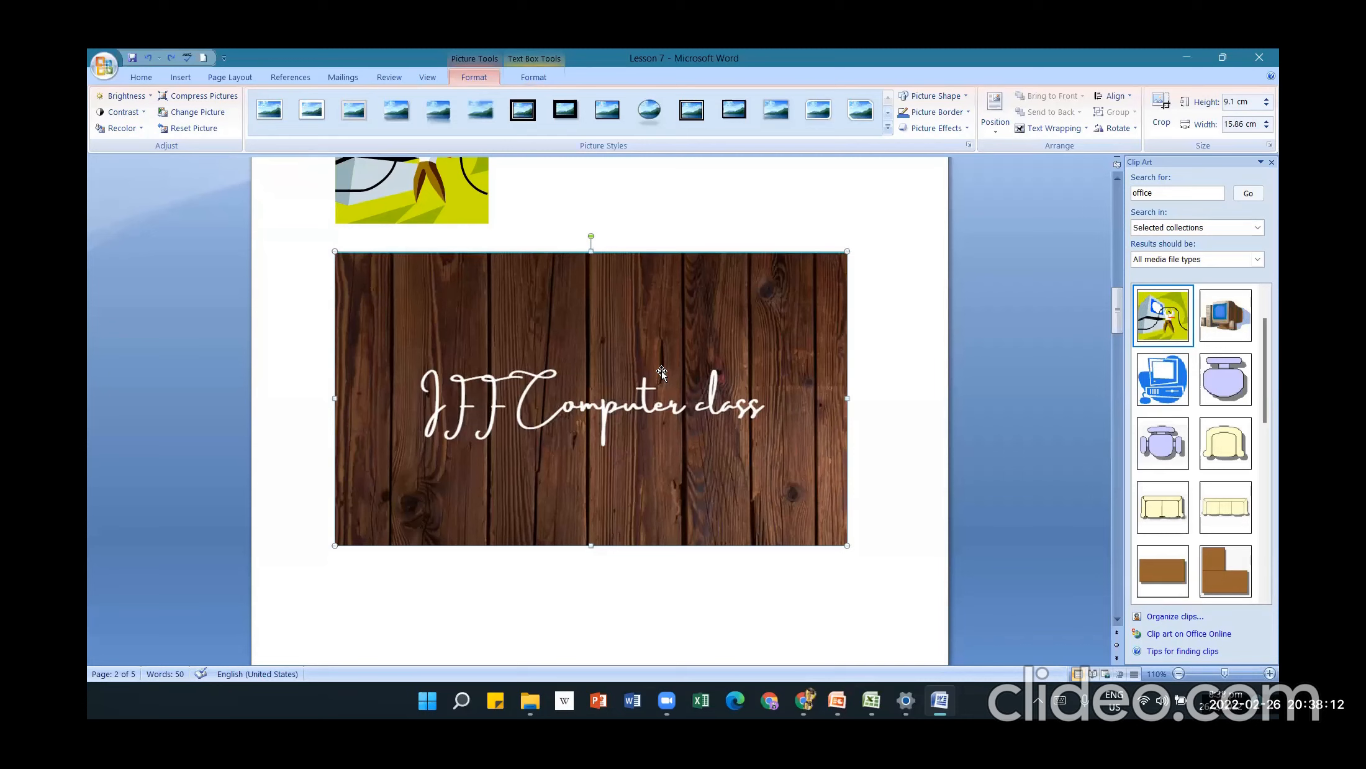
- Check the topic list on the first page, and add a new line below the wood-background picture on the second page
{"action": "scroll", "coordinate": [797, 304], "scroll_direction": "up", "scroll_amount": 6}
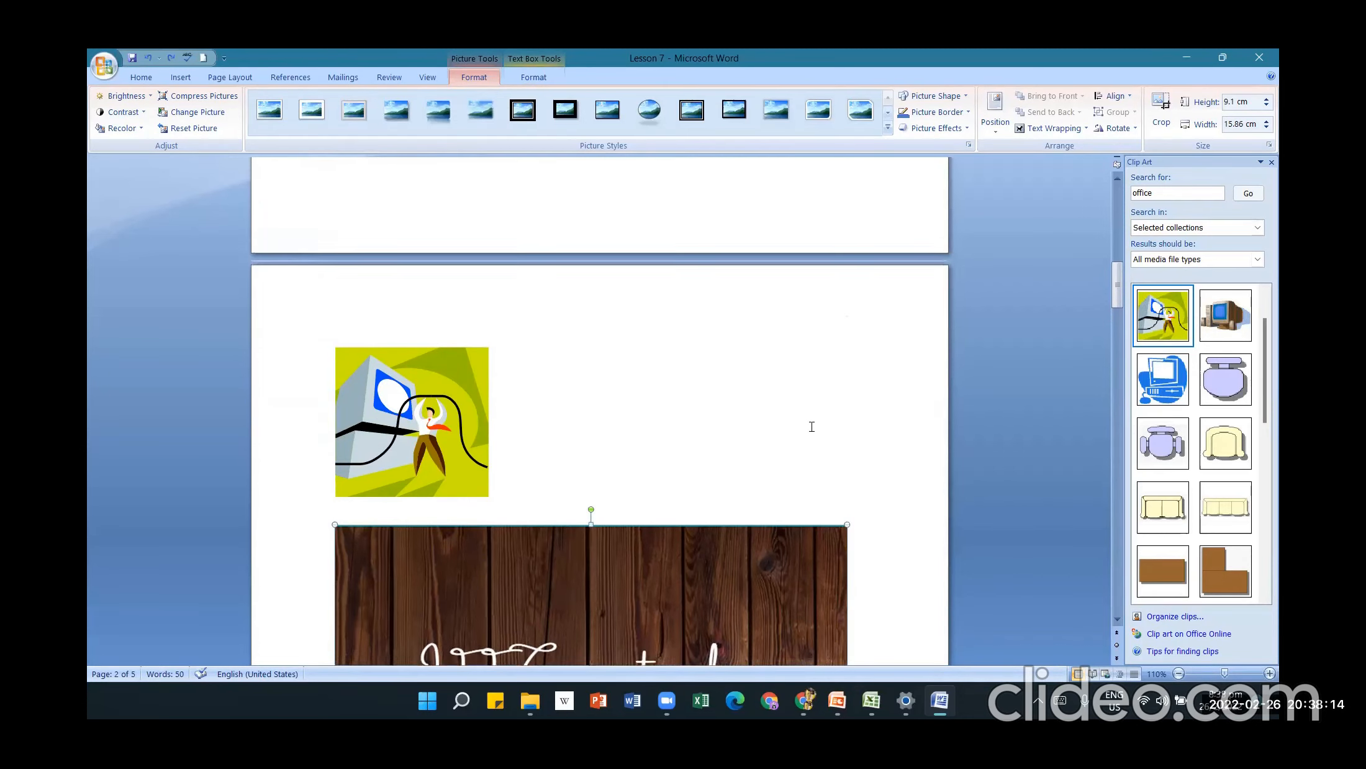
{"action": "scroll", "coordinate": [807, 425], "scroll_direction": "up", "scroll_amount": 12}
{"action": "scroll", "coordinate": [786, 419], "scroll_direction": "up", "scroll_amount": 3}
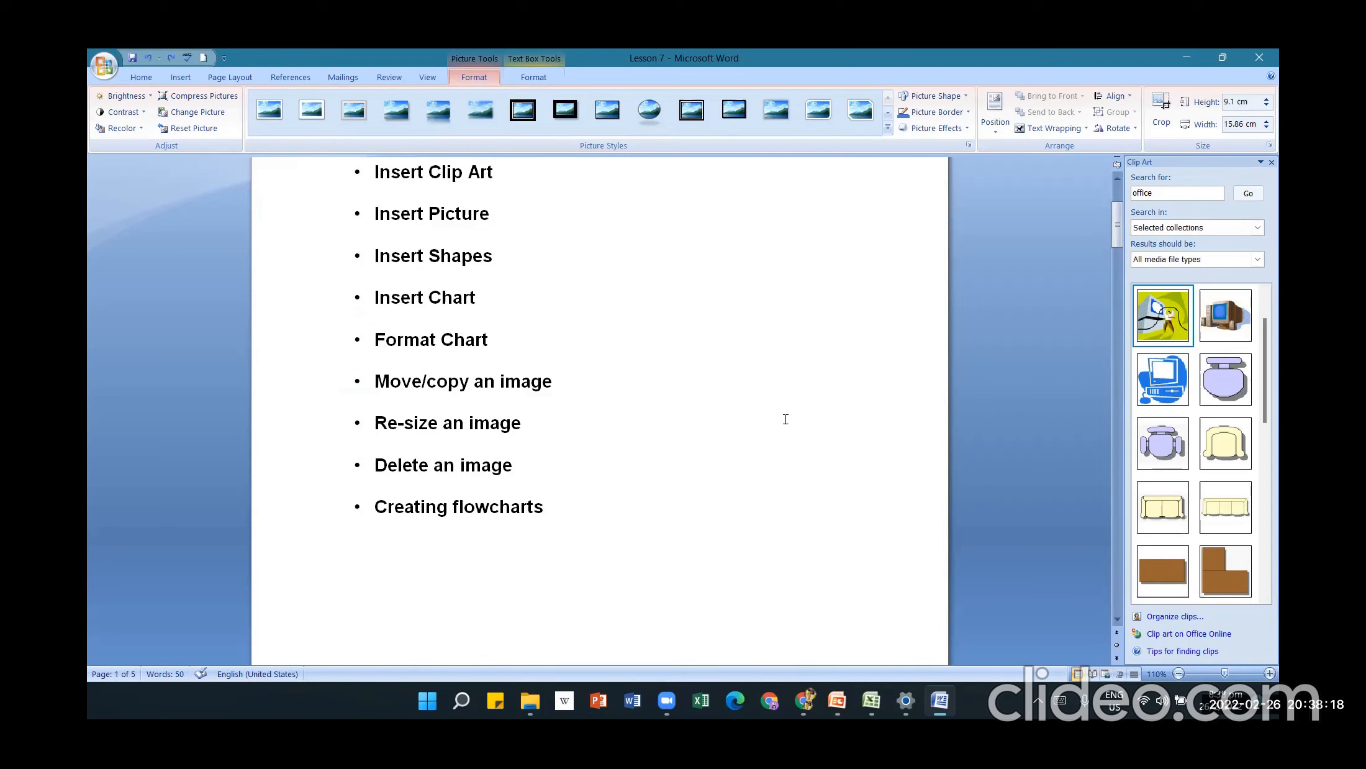
{"action": "scroll", "coordinate": [785, 419], "scroll_direction": "down", "scroll_amount": 5}
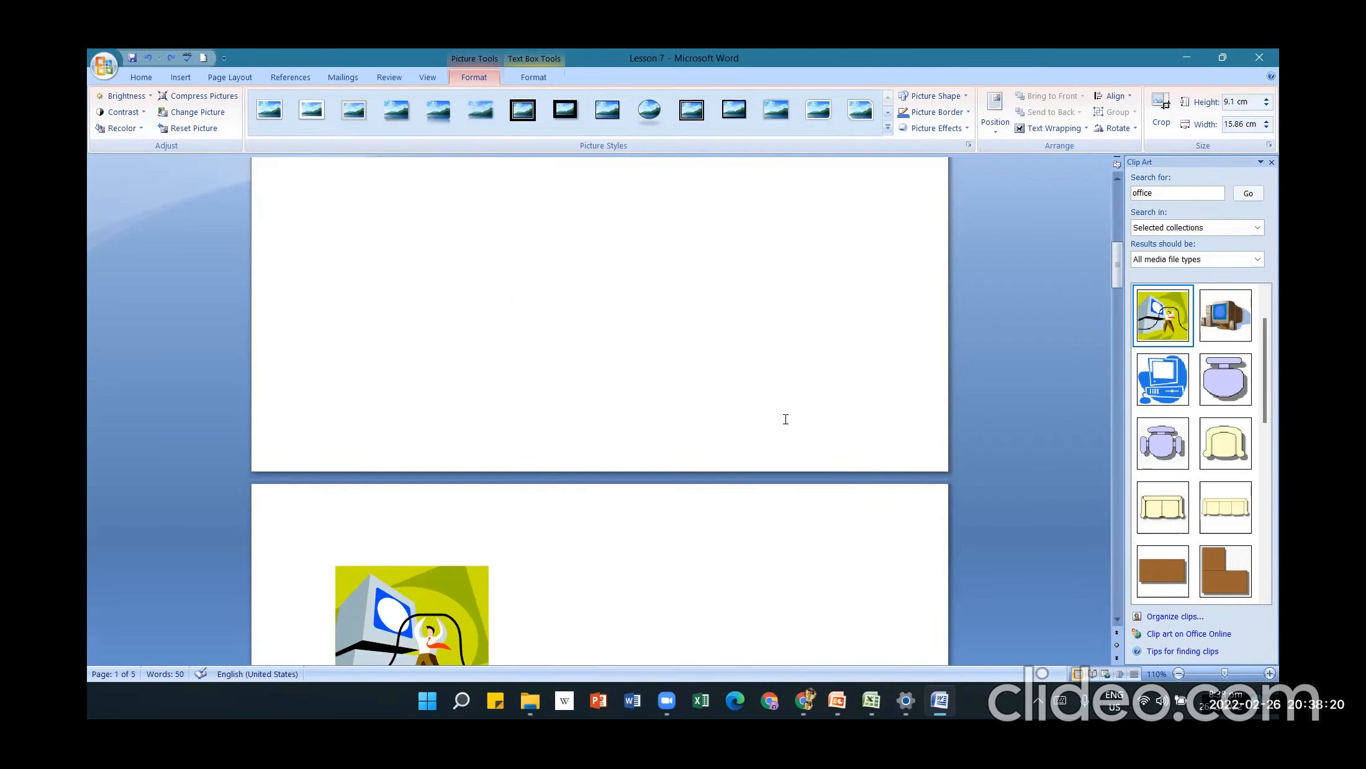
{"action": "scroll", "coordinate": [785, 419], "scroll_direction": "down", "scroll_amount": 8}
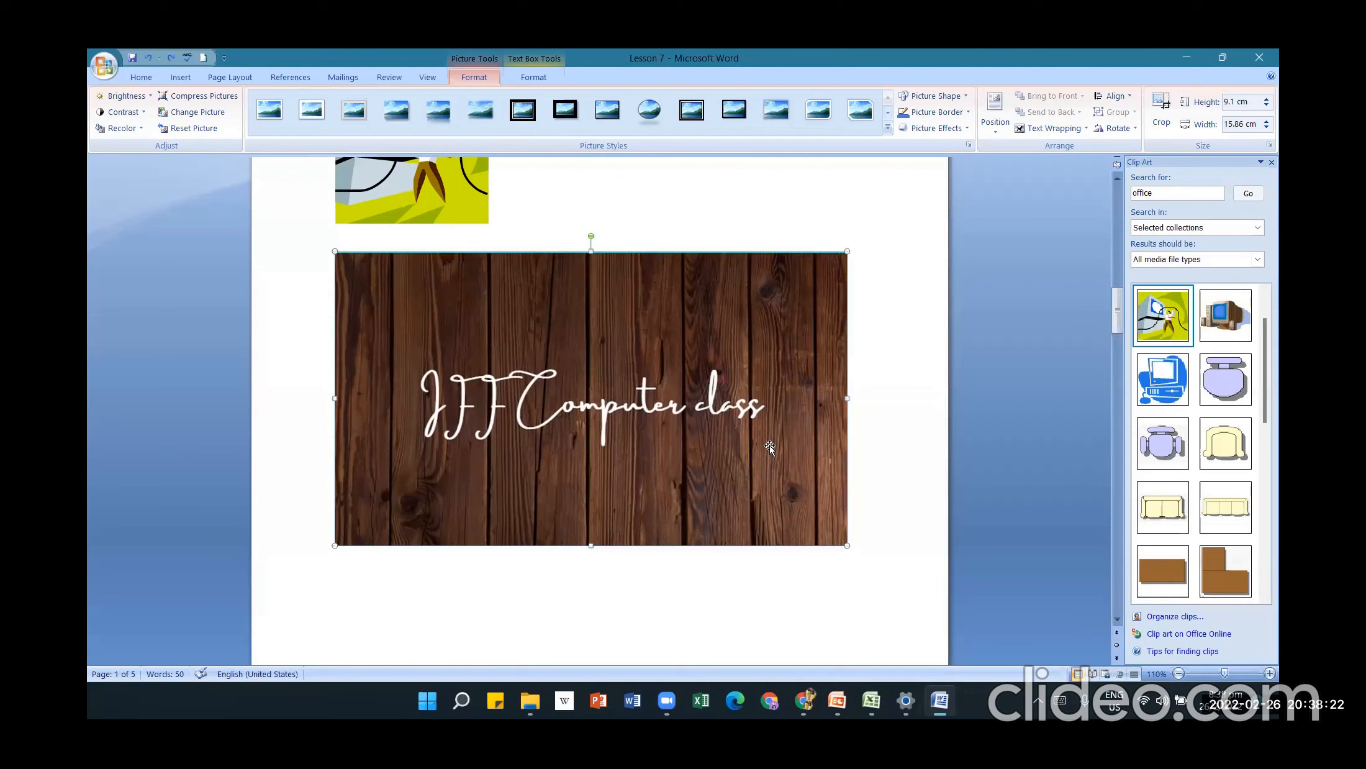
{"action": "scroll", "coordinate": [769, 446], "scroll_direction": "down", "scroll_amount": 2}
{"action": "left_click", "coordinate": [901, 470]}
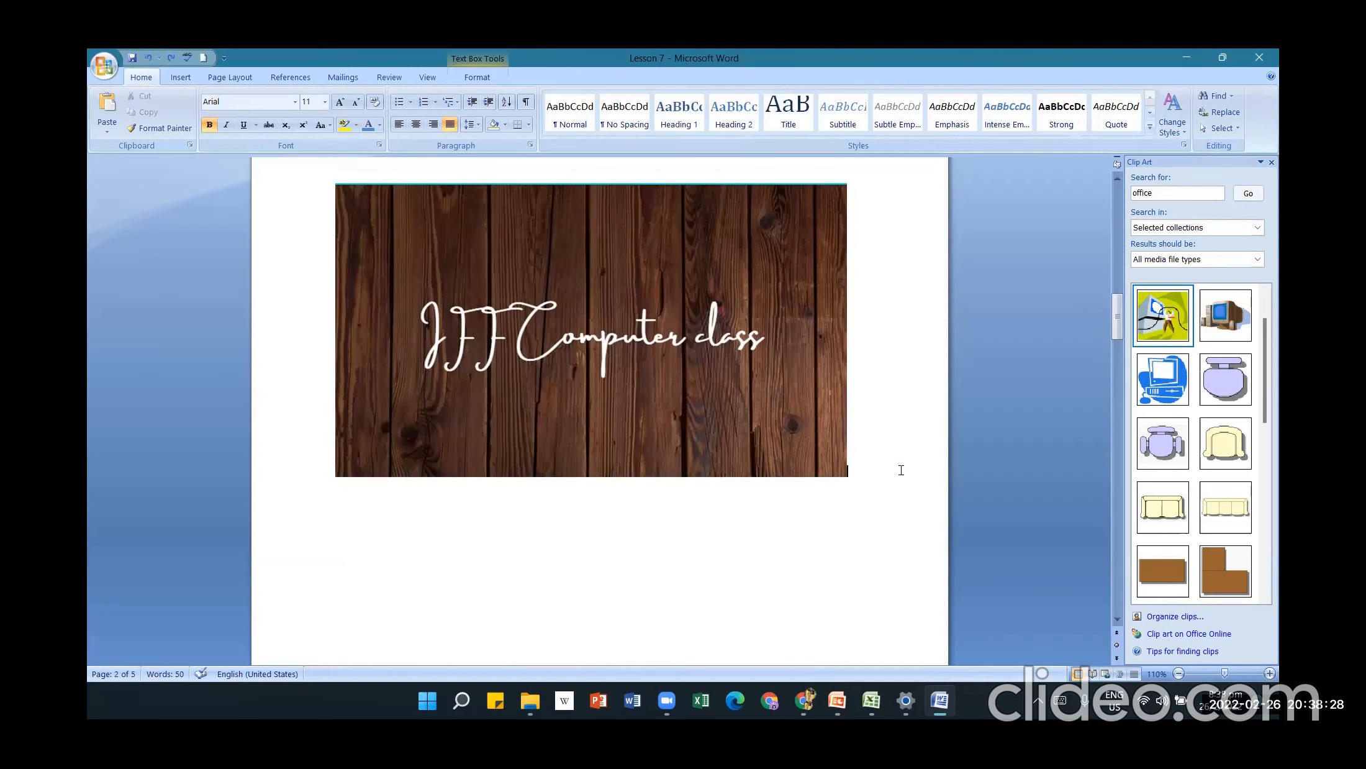
{"action": "key", "text": "Return"}
- Draw a straight horizontal line about 8.7 cm long below the wood-background picture, and select it
{"action": "left_click", "coordinate": [187, 82]}
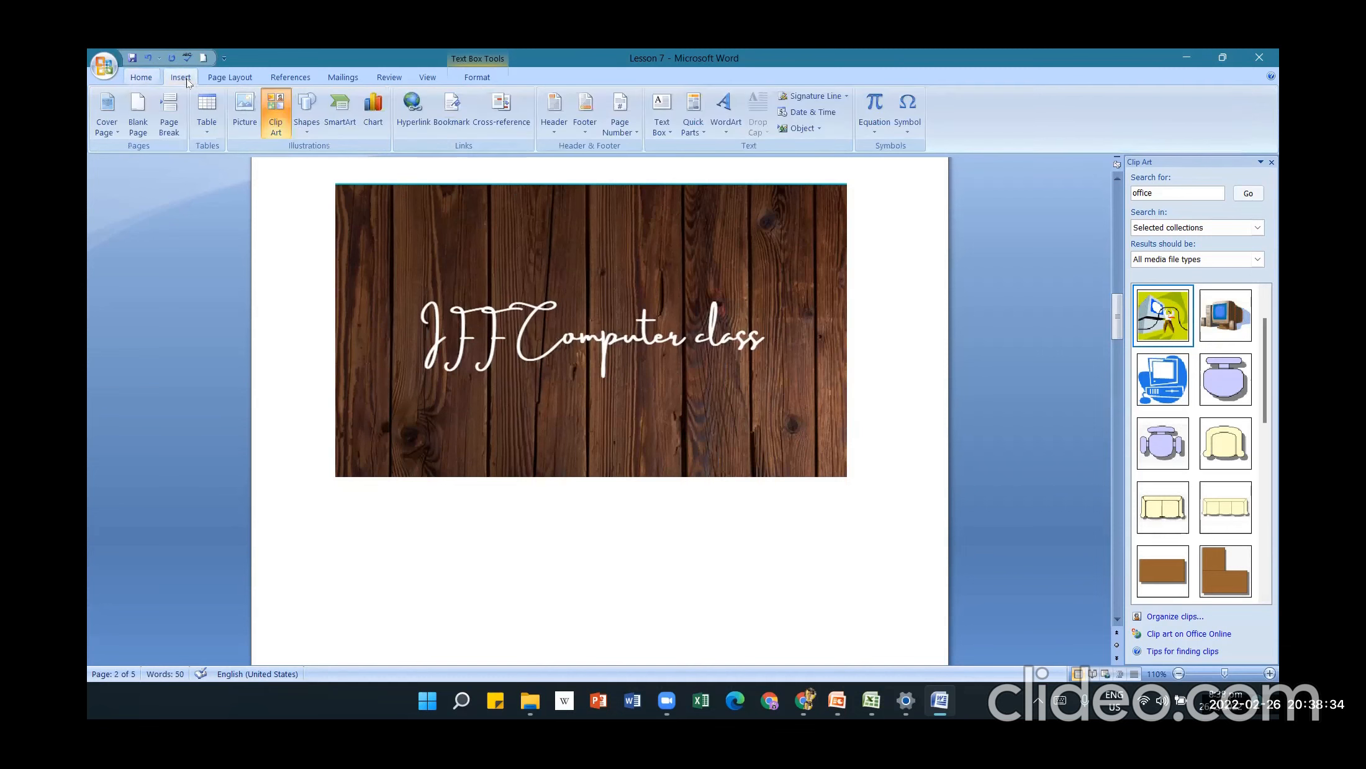
{"action": "left_click", "coordinate": [307, 124]}
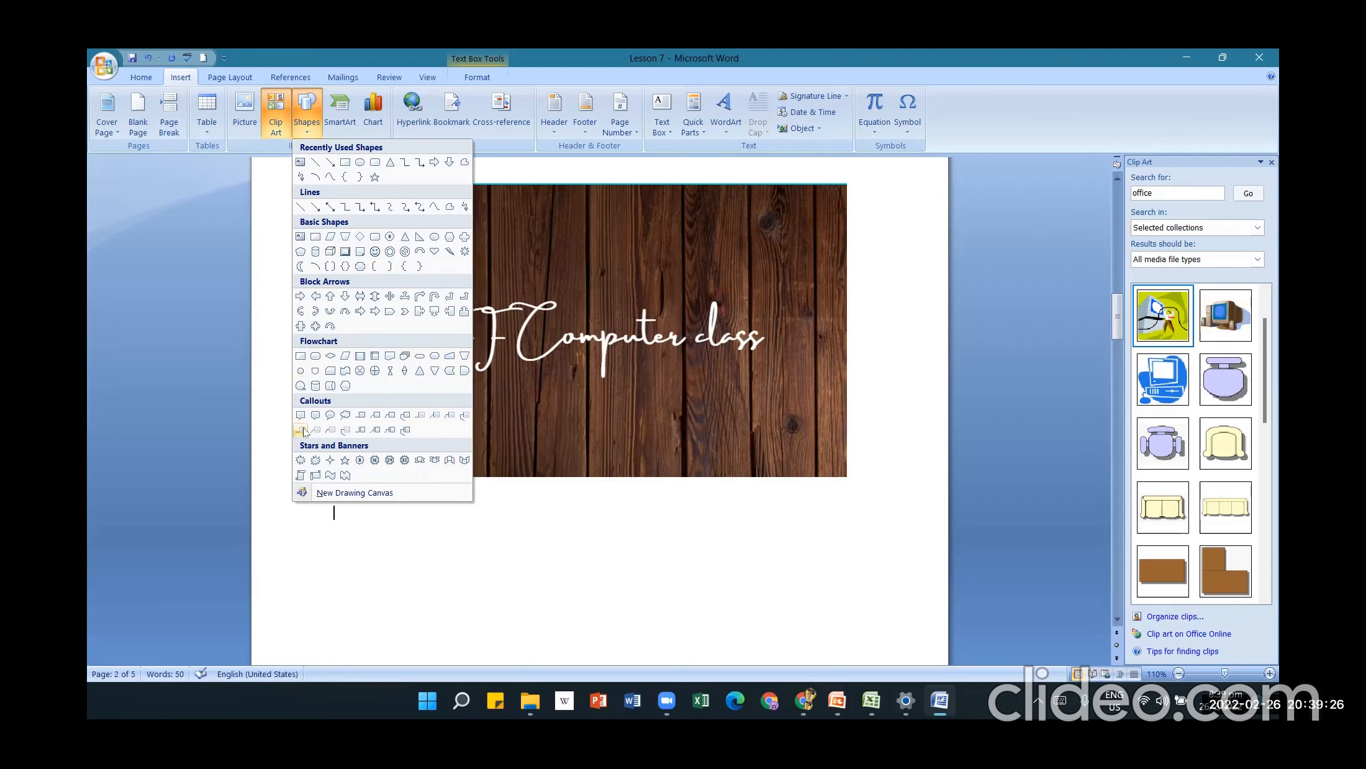
{"action": "left_click", "coordinate": [303, 209]}
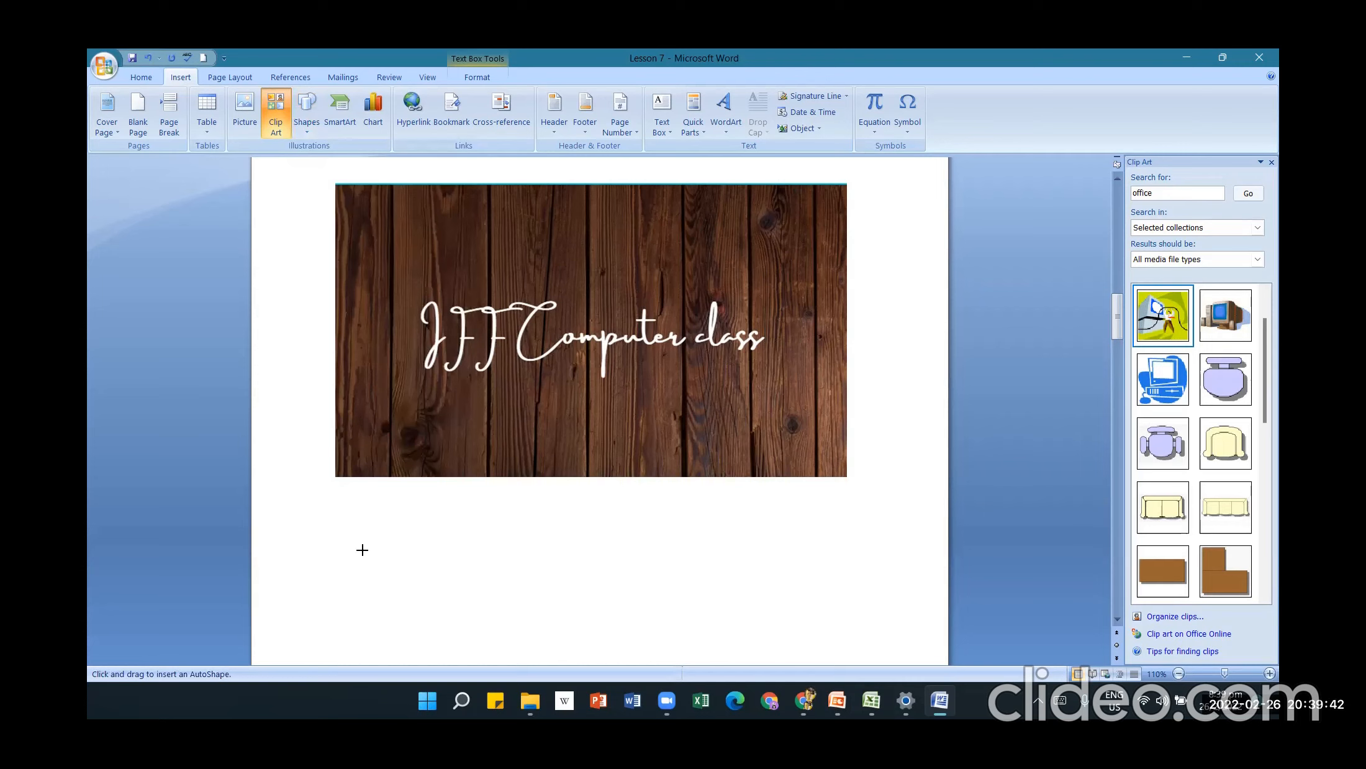
{"action": "mouse_move", "coordinate": [362, 549]}
{"action": "left_mouse_down"}
{"action": "mouse_move", "coordinate": [583, 564]}
{"action": "mouse_move", "coordinate": [643, 551]}
{"action": "left_mouse_up"}
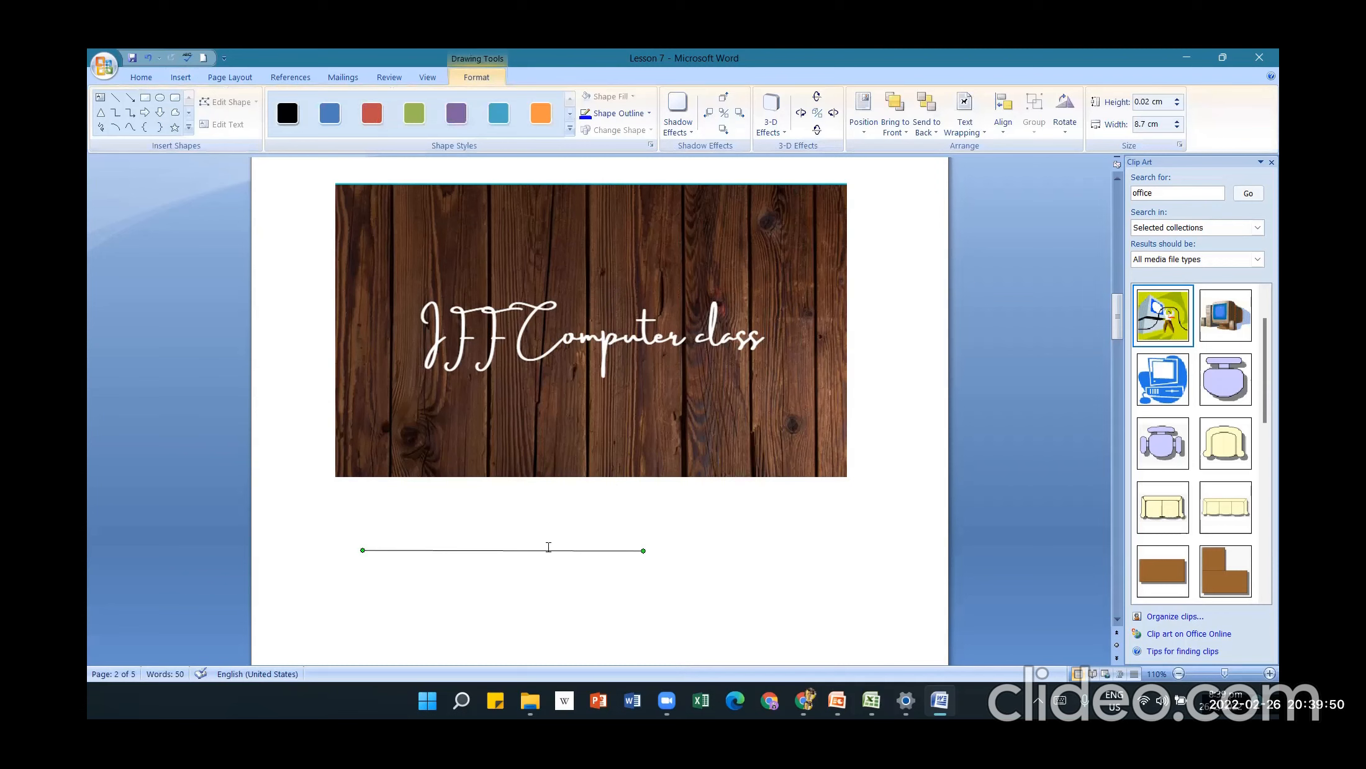
{"action": "left_click", "coordinate": [710, 529]}
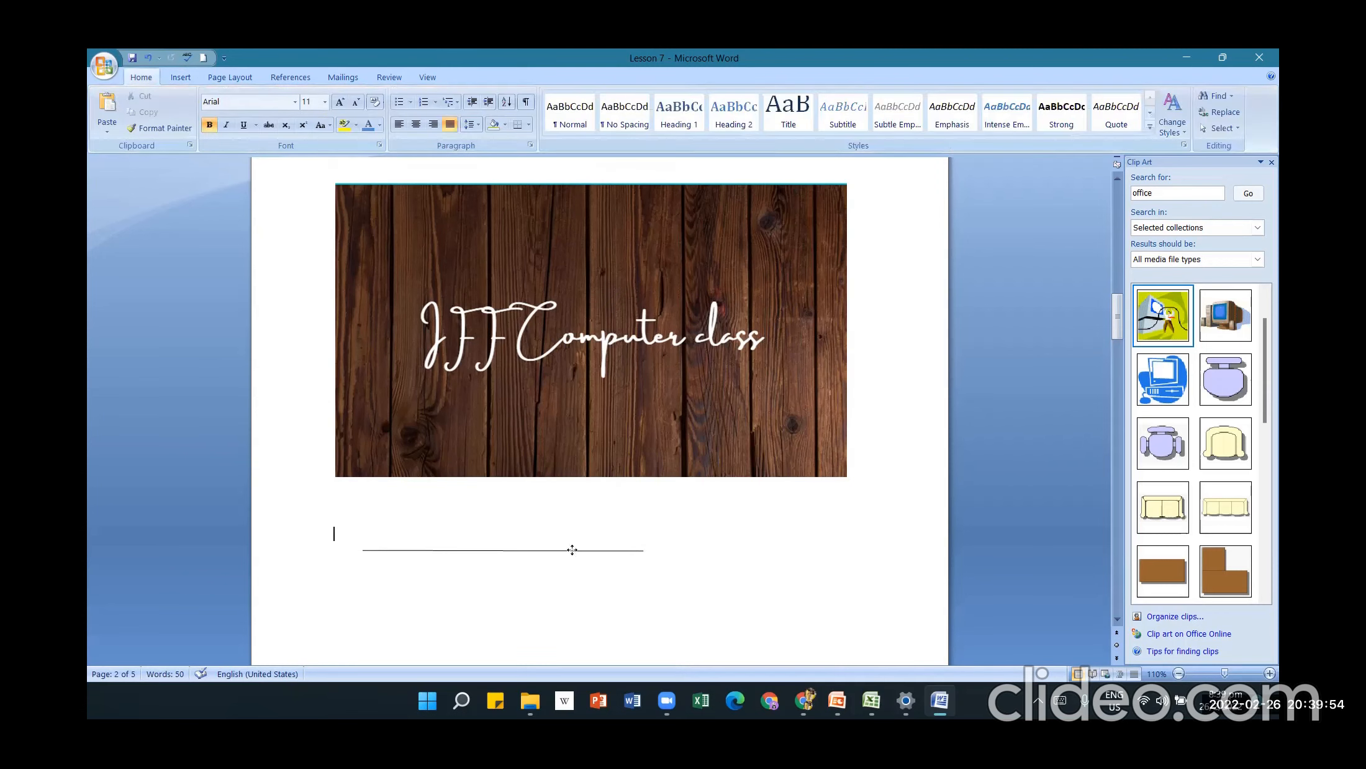
{"action": "left_click", "coordinate": [572, 551]}
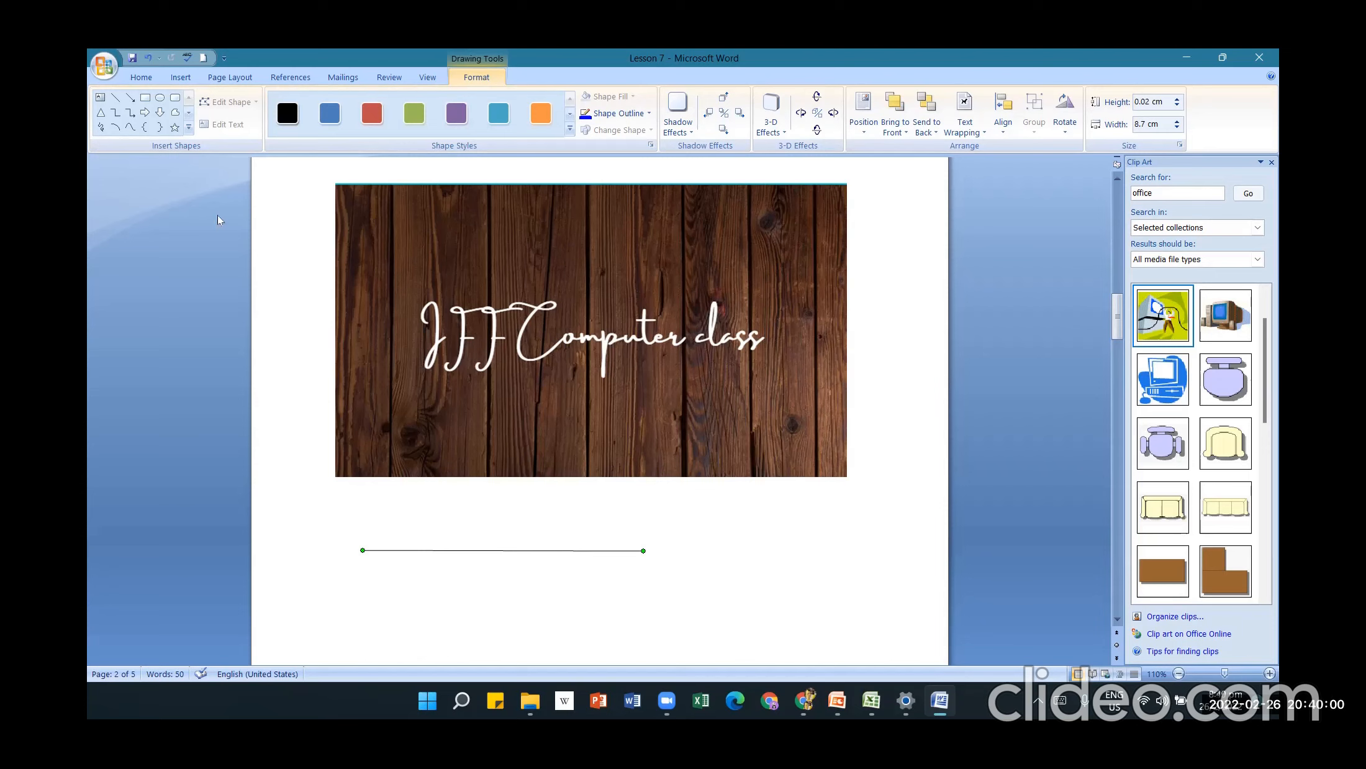
- Draw an elbow double-arrow connector about 9.3 cm wide and 1.1 cm high below the straight line
{"action": "left_click", "coordinate": [181, 78]}
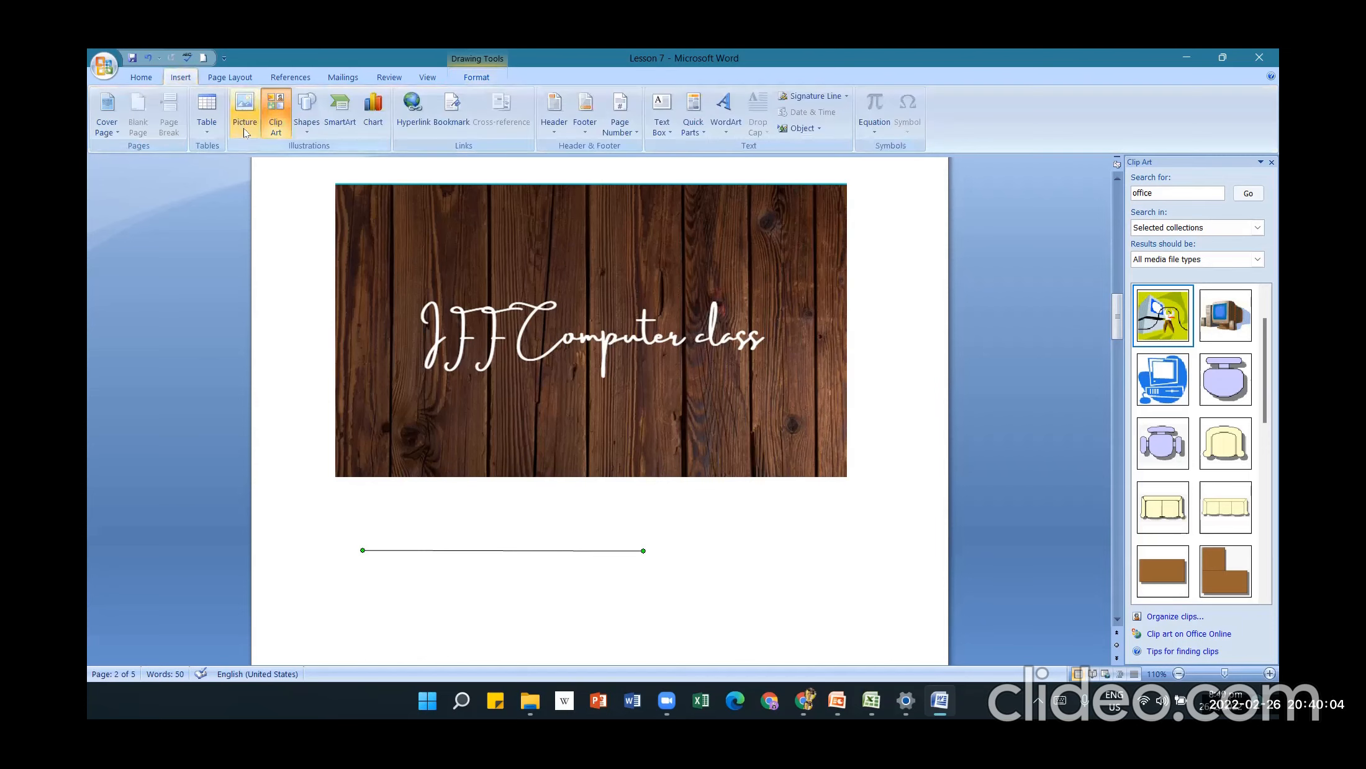
{"action": "left_click", "coordinate": [307, 115]}
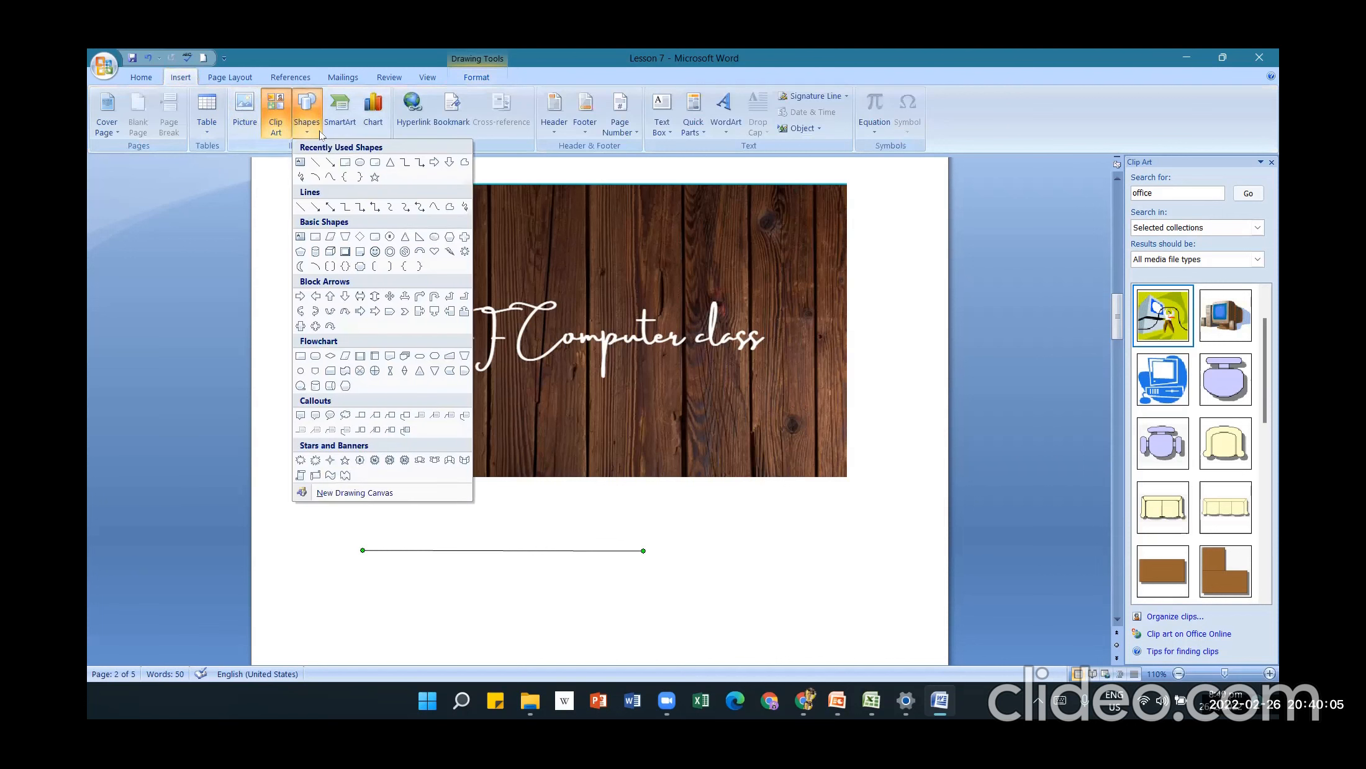
{"action": "left_click", "coordinate": [376, 208]}
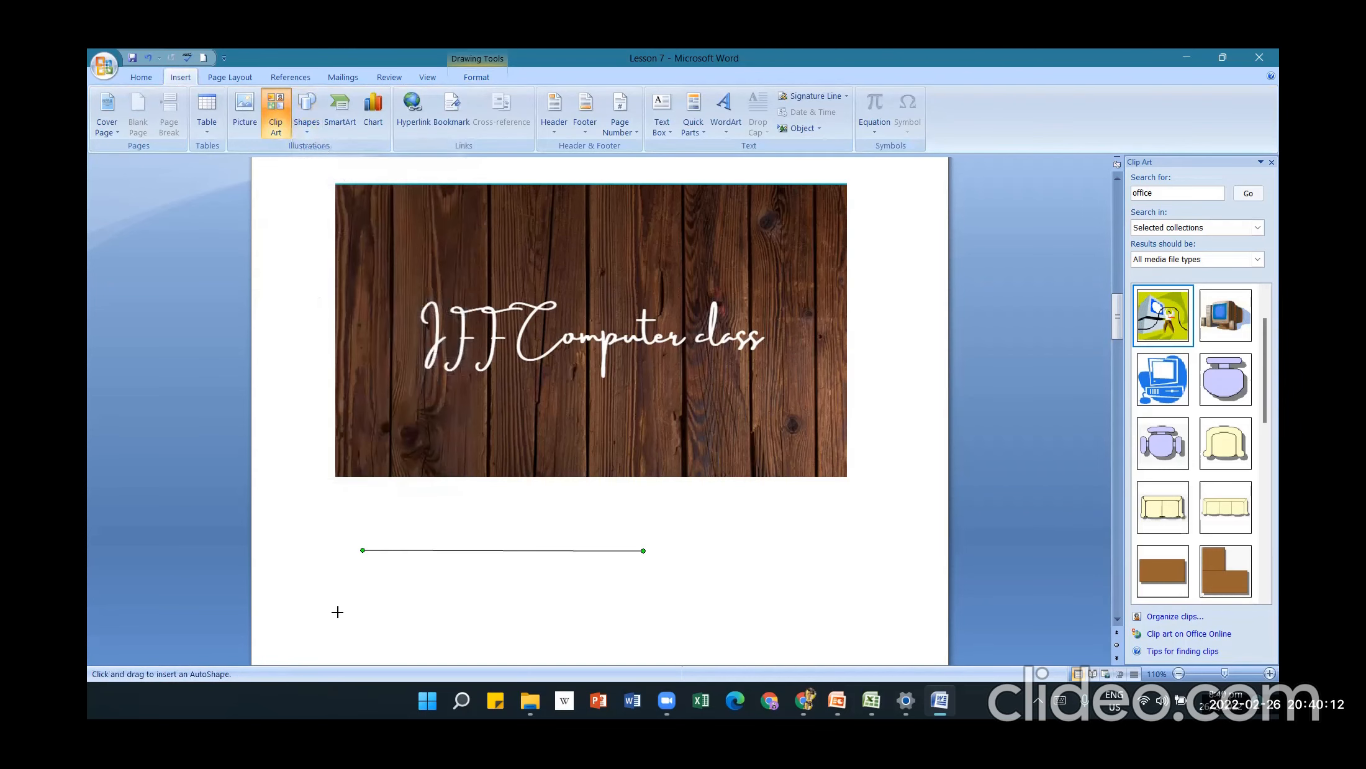
{"action": "left_click_drag", "start_coordinate": [377, 576], "coordinate": [688, 604]}
{"action": "scroll", "coordinate": [734, 555], "scroll_direction": "down", "scroll_amount": 1}
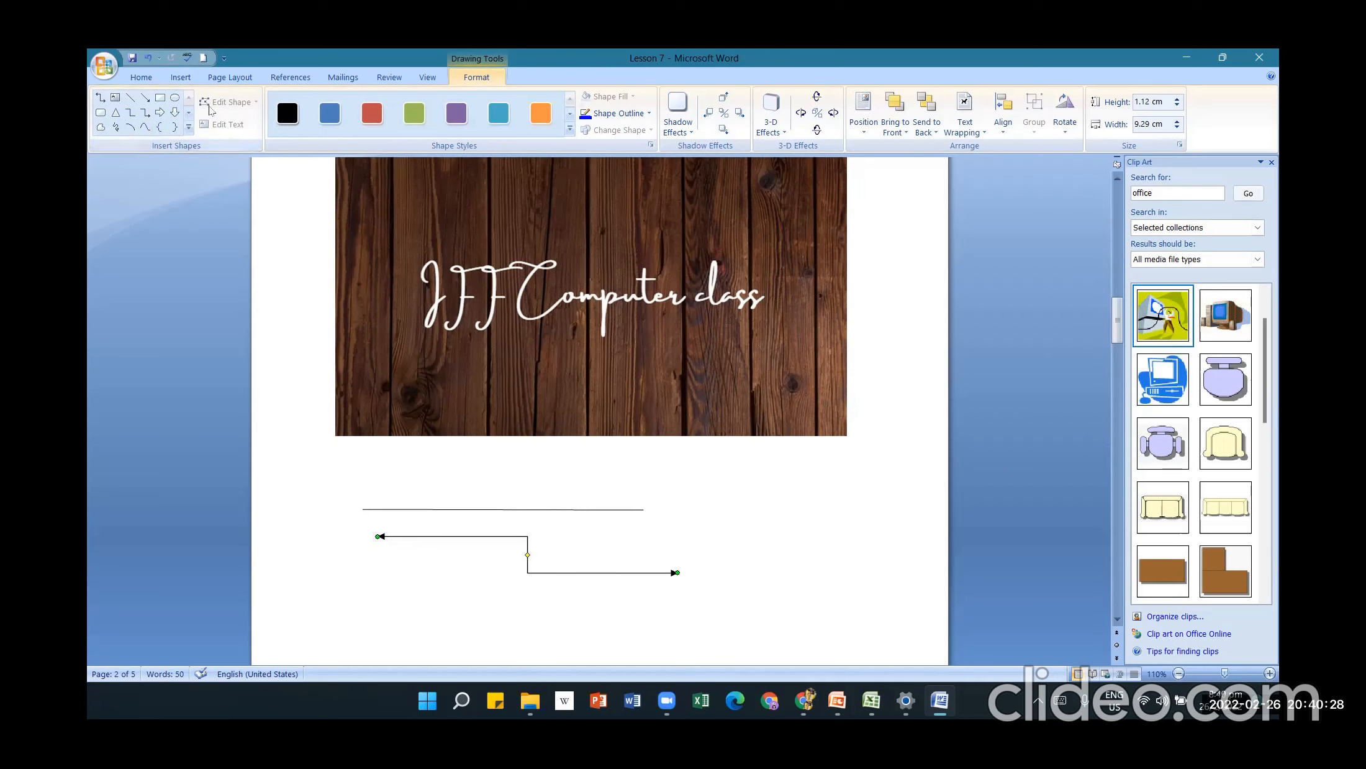
- Draw a rectangle about 11.3 cm wide and 2.5 cm high below the elbow connector
{"action": "left_click", "coordinate": [182, 78]}
{"action": "left_click", "coordinate": [307, 127]}
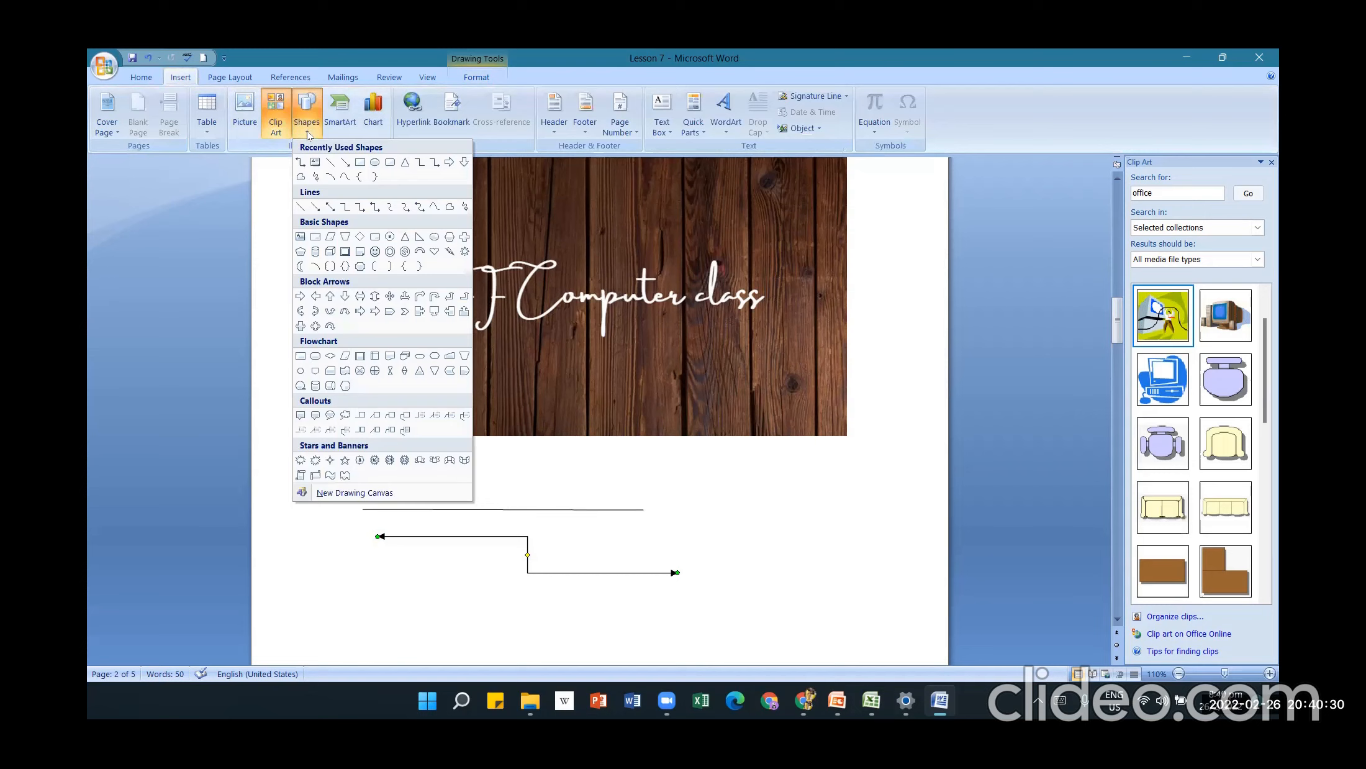
{"action": "left_click", "coordinate": [315, 236]}
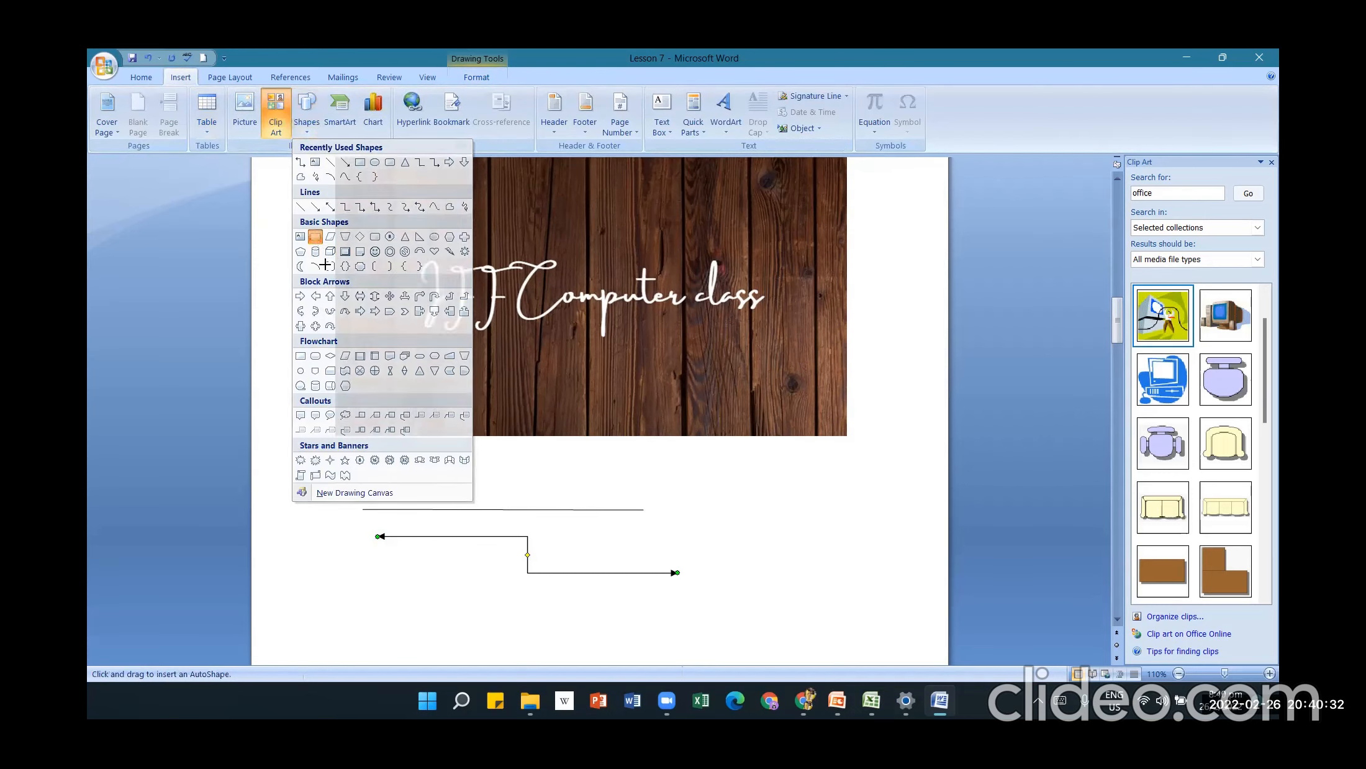
{"action": "scroll", "coordinate": [405, 398], "scroll_direction": "down", "scroll_amount": 4}
{"action": "scroll", "coordinate": [406, 397], "scroll_direction": "down", "scroll_amount": 2}
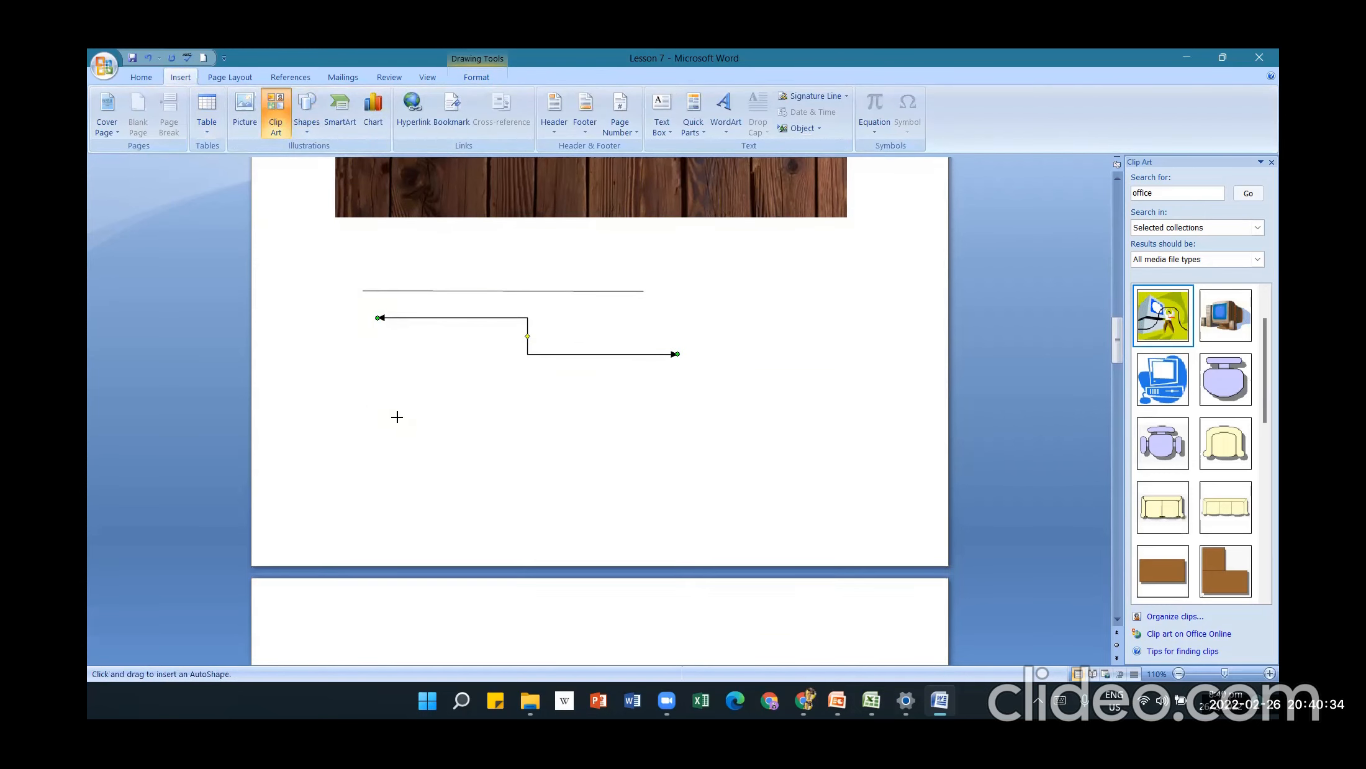
{"action": "mouse_move", "coordinate": [381, 395]}
{"action": "left_mouse_down"}
{"action": "mouse_move", "coordinate": [422, 495]}
{"action": "mouse_move", "coordinate": [705, 535]}
{"action": "mouse_move", "coordinate": [723, 564]}
{"action": "mouse_move", "coordinate": [730, 387]}
{"action": "mouse_move", "coordinate": [744, 526]}
{"action": "mouse_move", "coordinate": [741, 476]}
{"action": "left_mouse_up"}
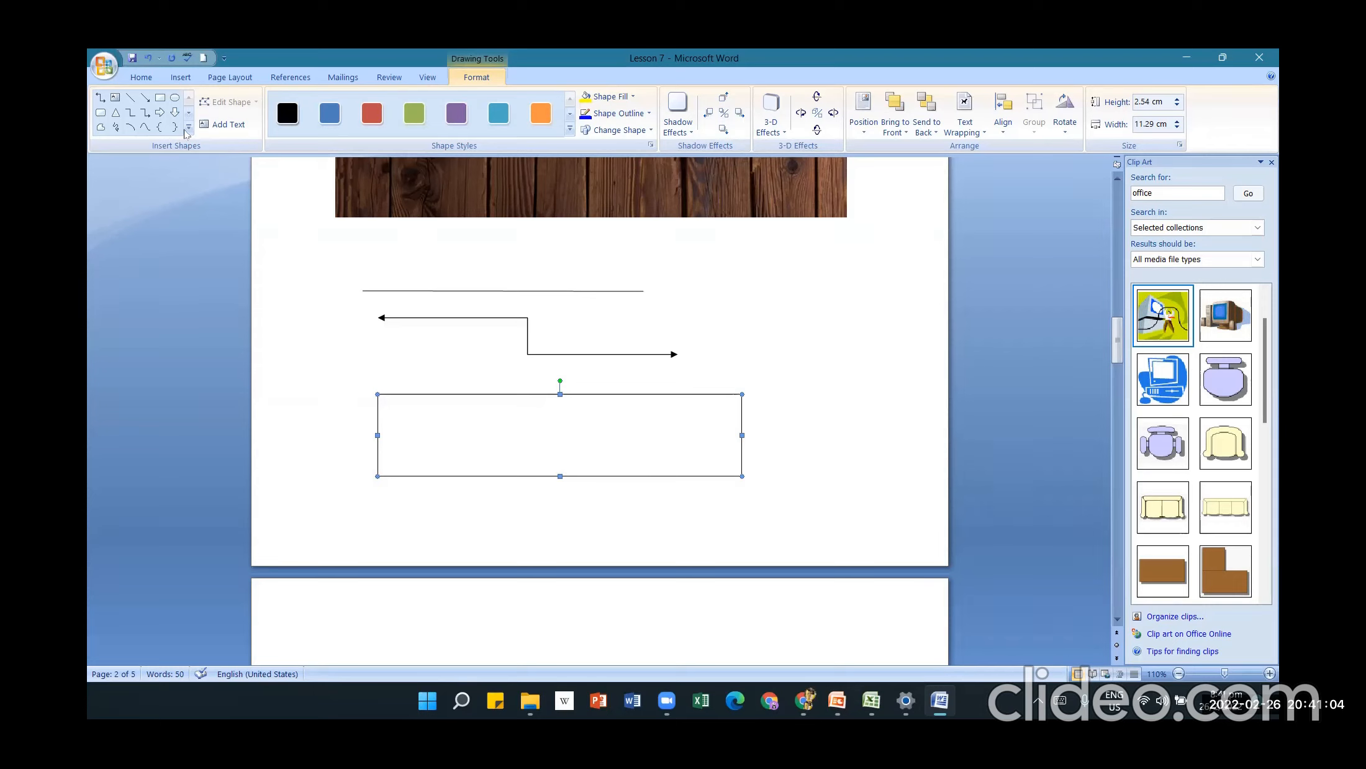
- Draw a cube shape about 11.3 cm wide and 5.4 cm high at the top of the third page
{"action": "left_click", "coordinate": [181, 77]}
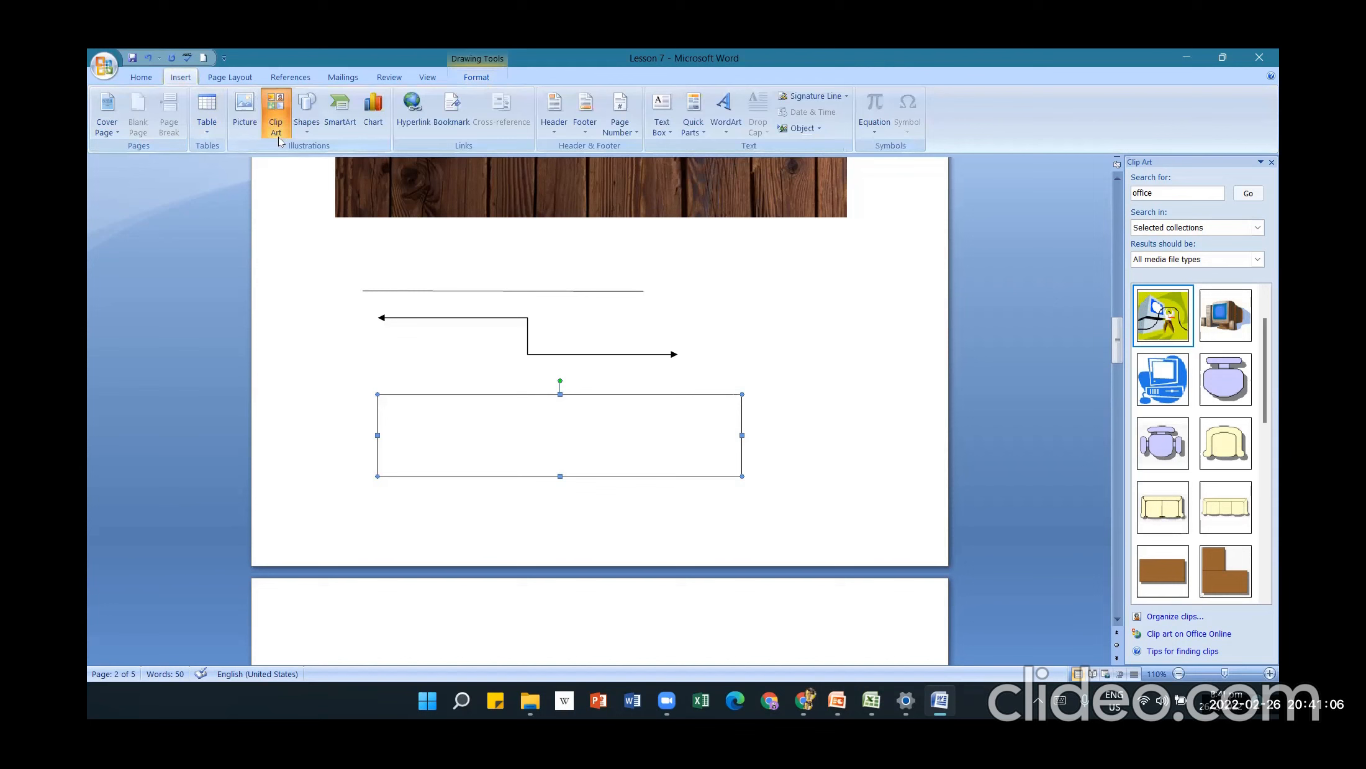
{"action": "left_click", "coordinate": [306, 112]}
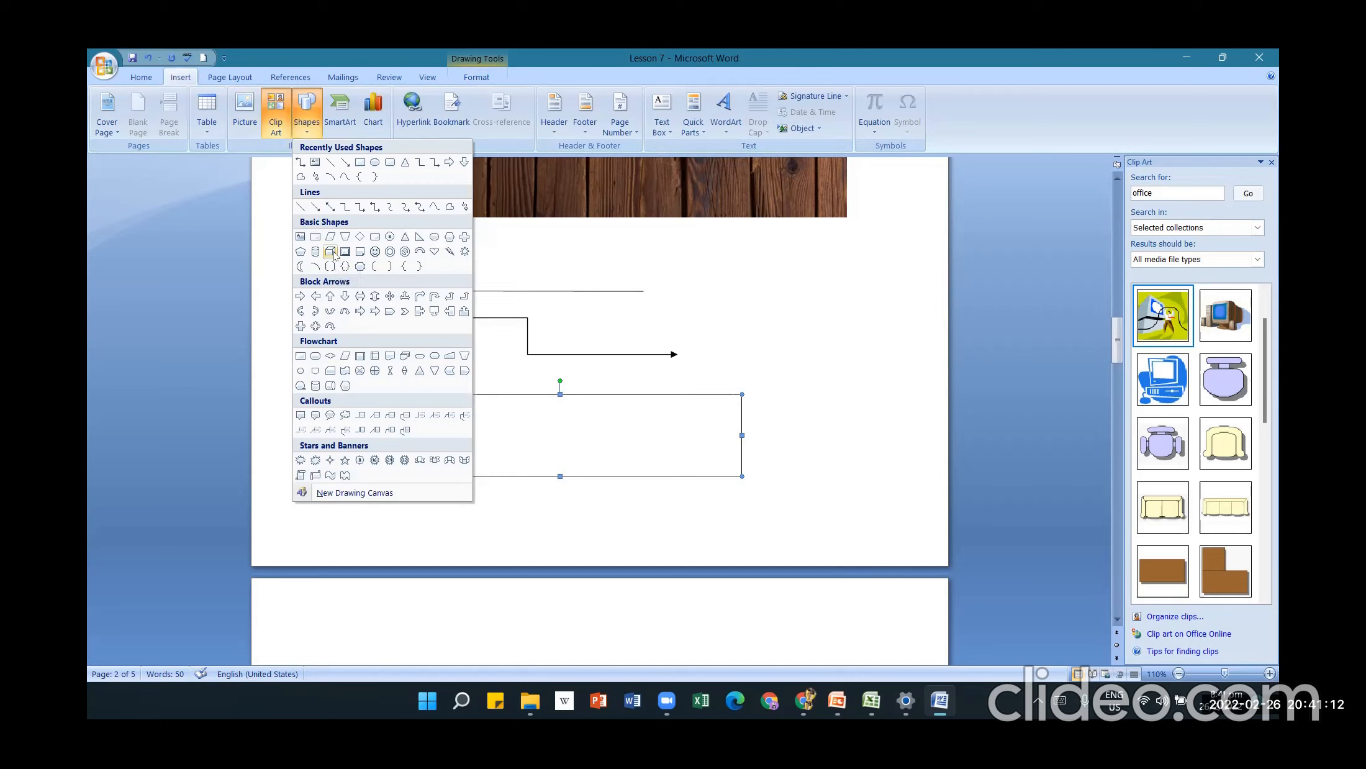
{"action": "left_click", "coordinate": [330, 252]}
{"action": "scroll", "coordinate": [387, 473], "scroll_direction": "down", "scroll_amount": 5}
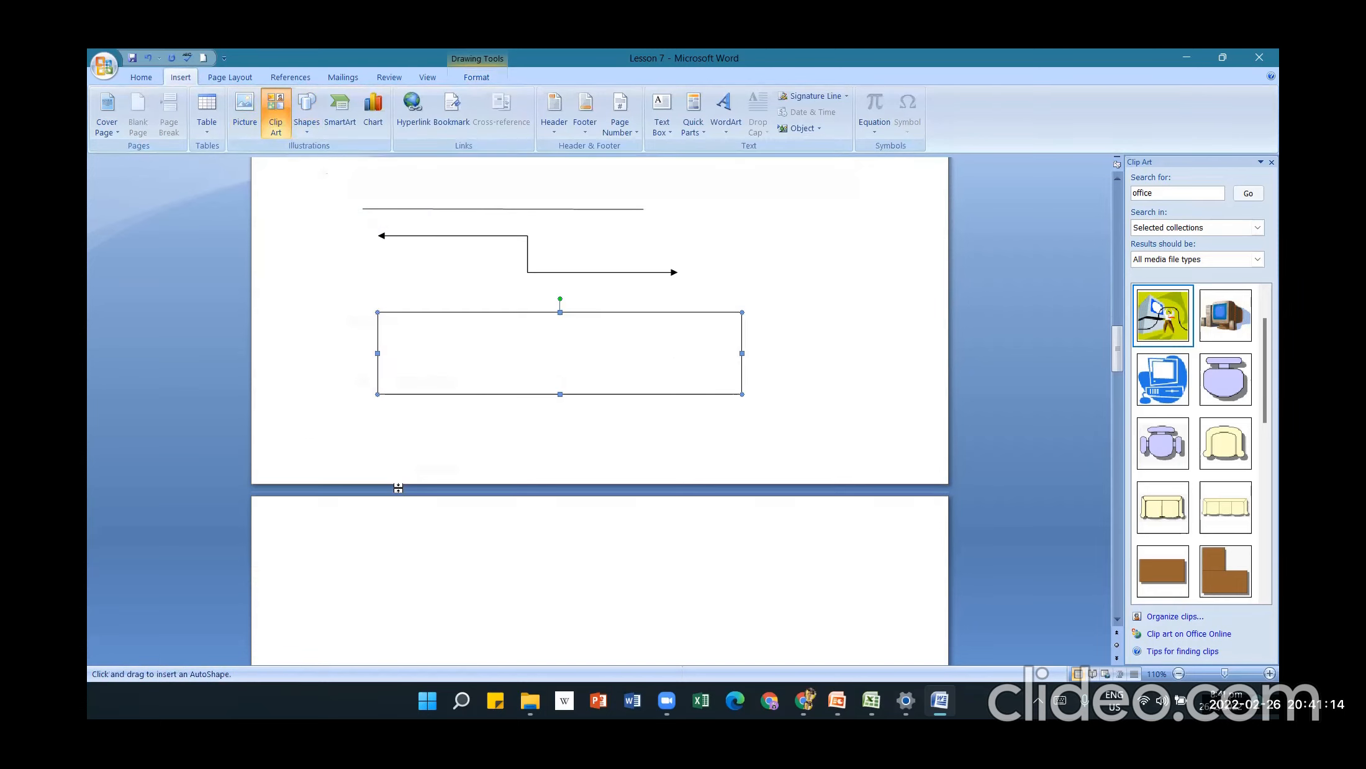
{"action": "mouse_move", "coordinate": [363, 417]}
{"action": "left_mouse_down"}
{"action": "mouse_move", "coordinate": [378, 561]}
{"action": "mouse_move", "coordinate": [463, 597]}
{"action": "mouse_move", "coordinate": [763, 579]}
{"action": "mouse_move", "coordinate": [533, 566]}
{"action": "mouse_move", "coordinate": [807, 550]}
{"action": "mouse_move", "coordinate": [518, 542]}
{"action": "mouse_move", "coordinate": [747, 552]}
{"action": "mouse_move", "coordinate": [734, 600]}
{"action": "mouse_move", "coordinate": [727, 590]}
{"action": "left_mouse_up"}
{"action": "scroll", "coordinate": [794, 506], "scroll_direction": "down", "scroll_amount": 1}
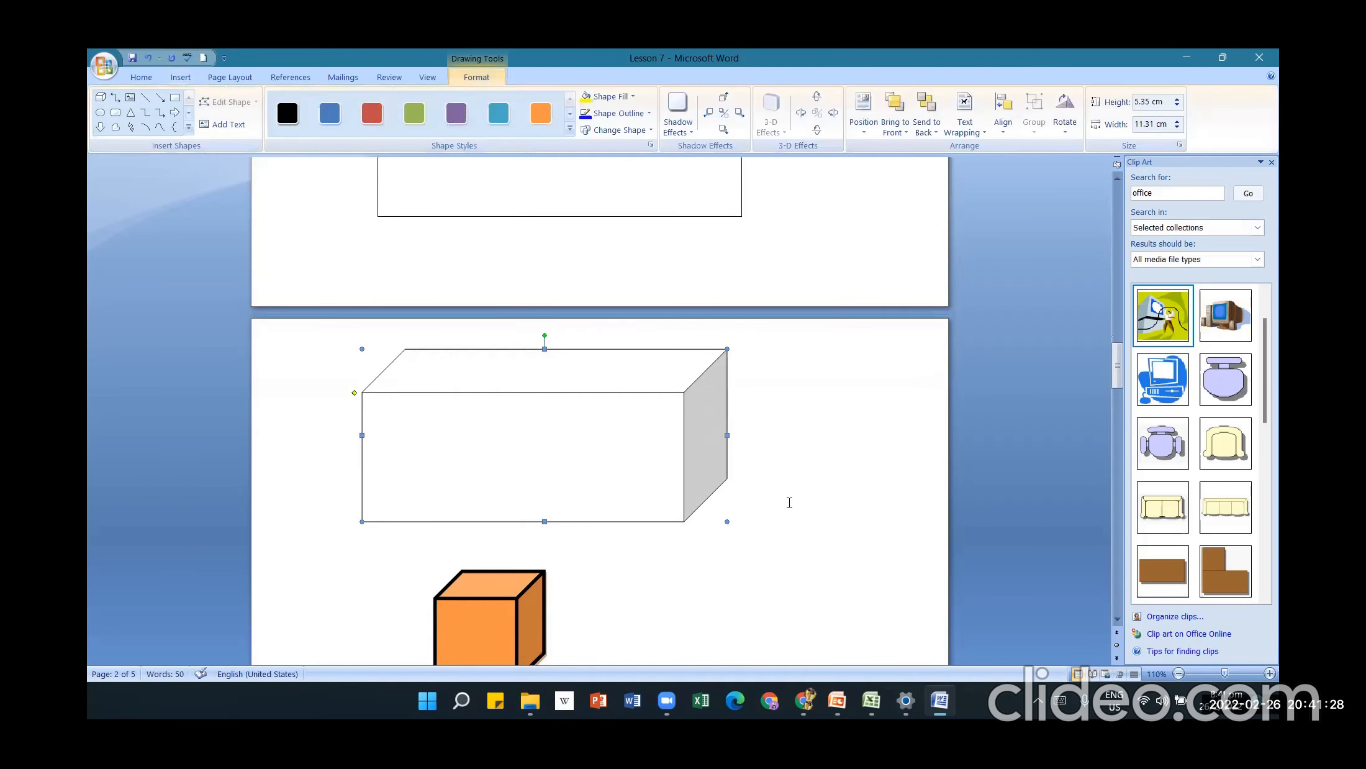
- Draw a sun shape about 2.9 cm wide and 2.8 cm high beside the cube on the third page, and deselect it
{"action": "scroll", "coordinate": [776, 494], "scroll_direction": "down", "scroll_amount": 1}
{"action": "scroll", "coordinate": [765, 494], "scroll_direction": "up", "scroll_amount": 2}
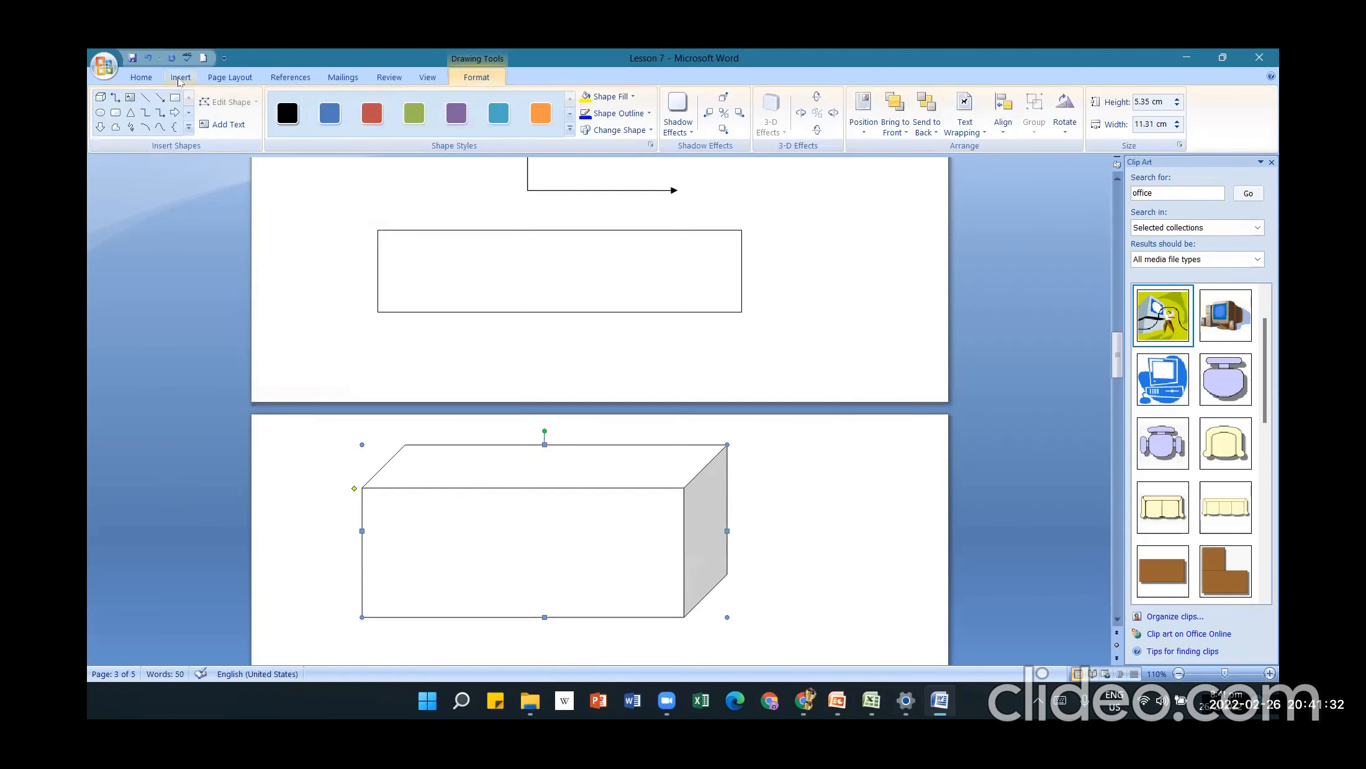
{"action": "left_click", "coordinate": [179, 77]}
{"action": "left_click", "coordinate": [306, 111]}
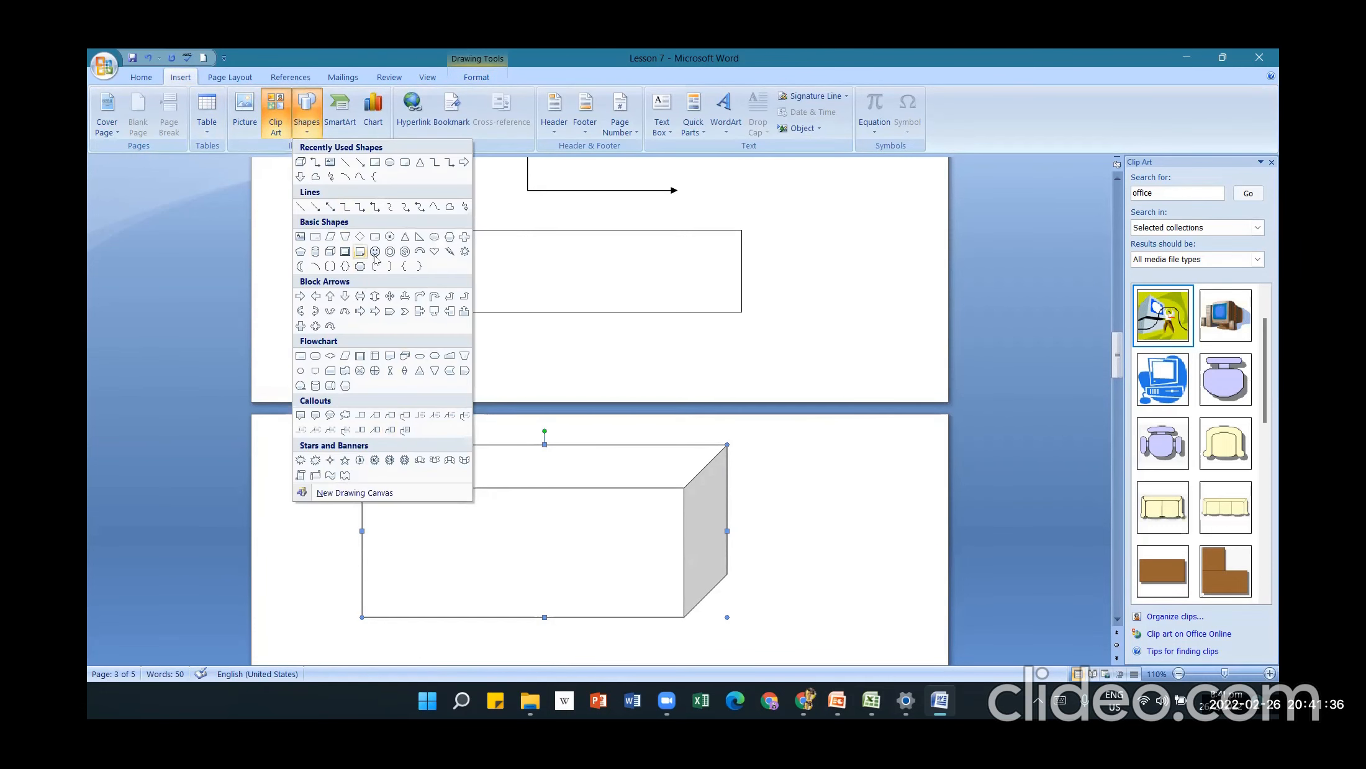
{"action": "left_click", "coordinate": [464, 250]}
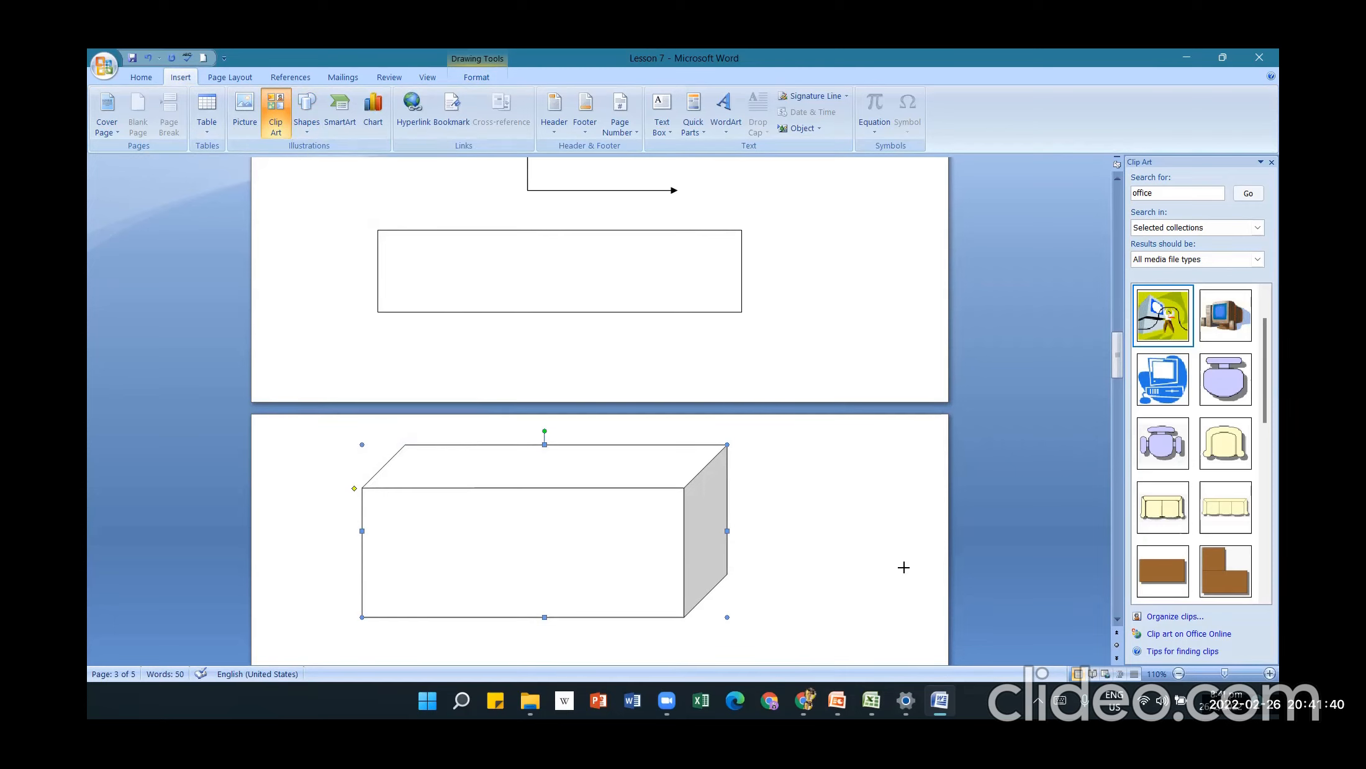
{"action": "left_click_drag", "start_coordinate": [903, 567], "coordinate": [808, 477]}
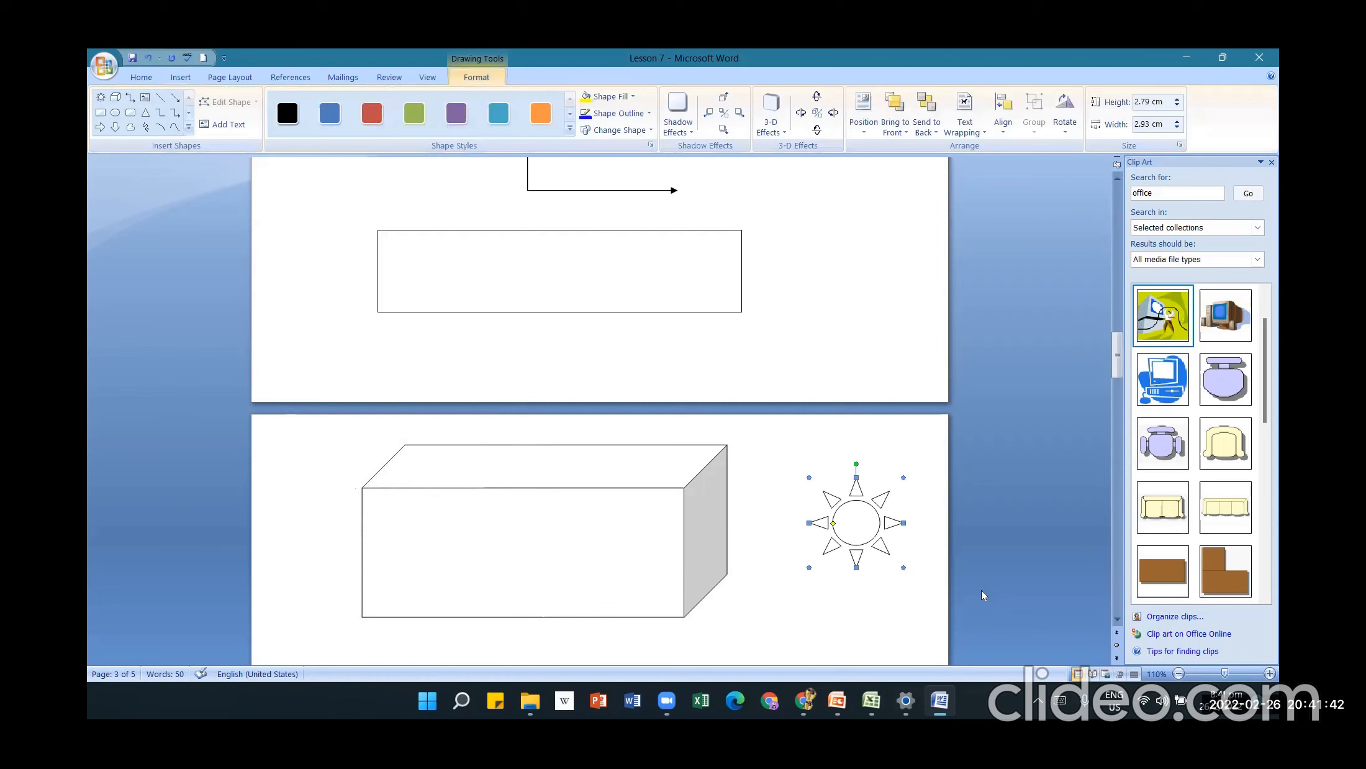
{"action": "left_click", "coordinate": [836, 586]}
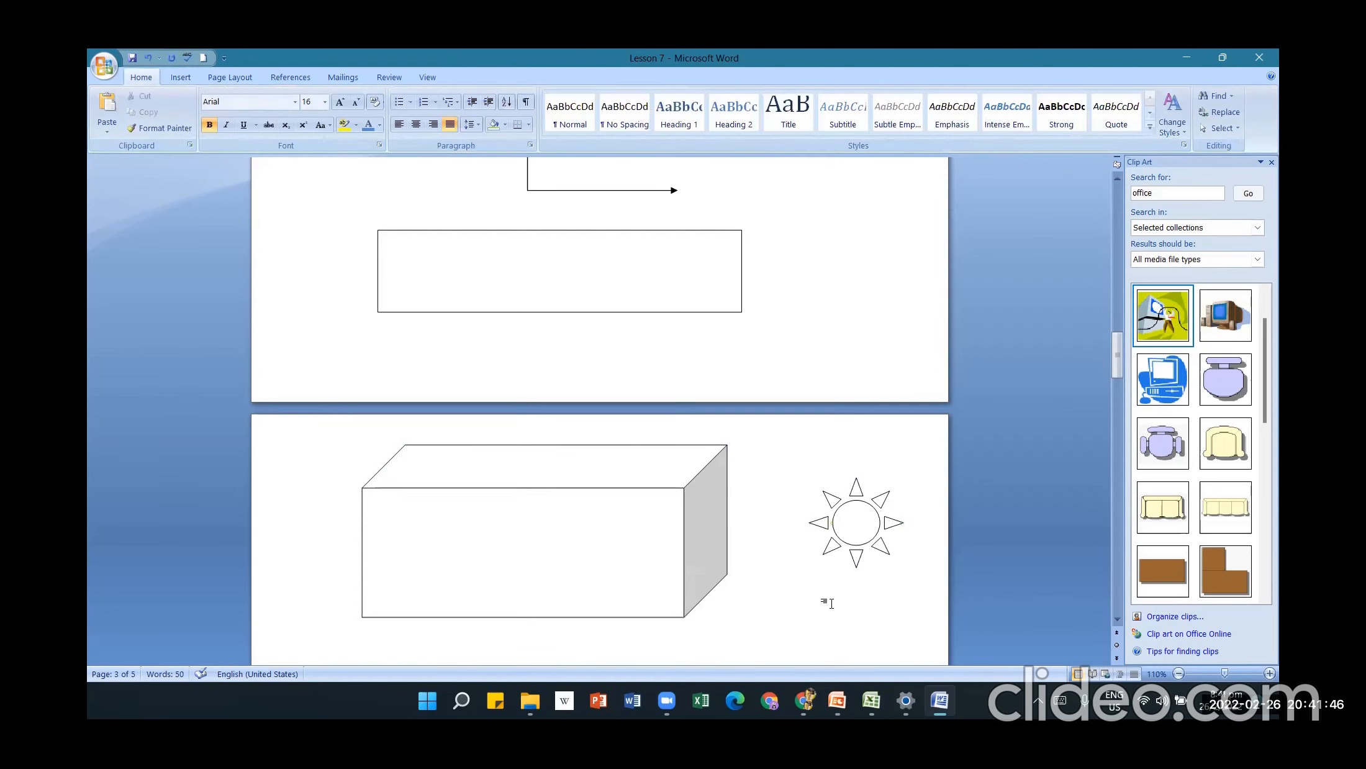
- Apply the red preset shape style to the straight line below the wood-background picture
{"action": "scroll", "coordinate": [719, 463], "scroll_direction": "up", "scroll_amount": 5}
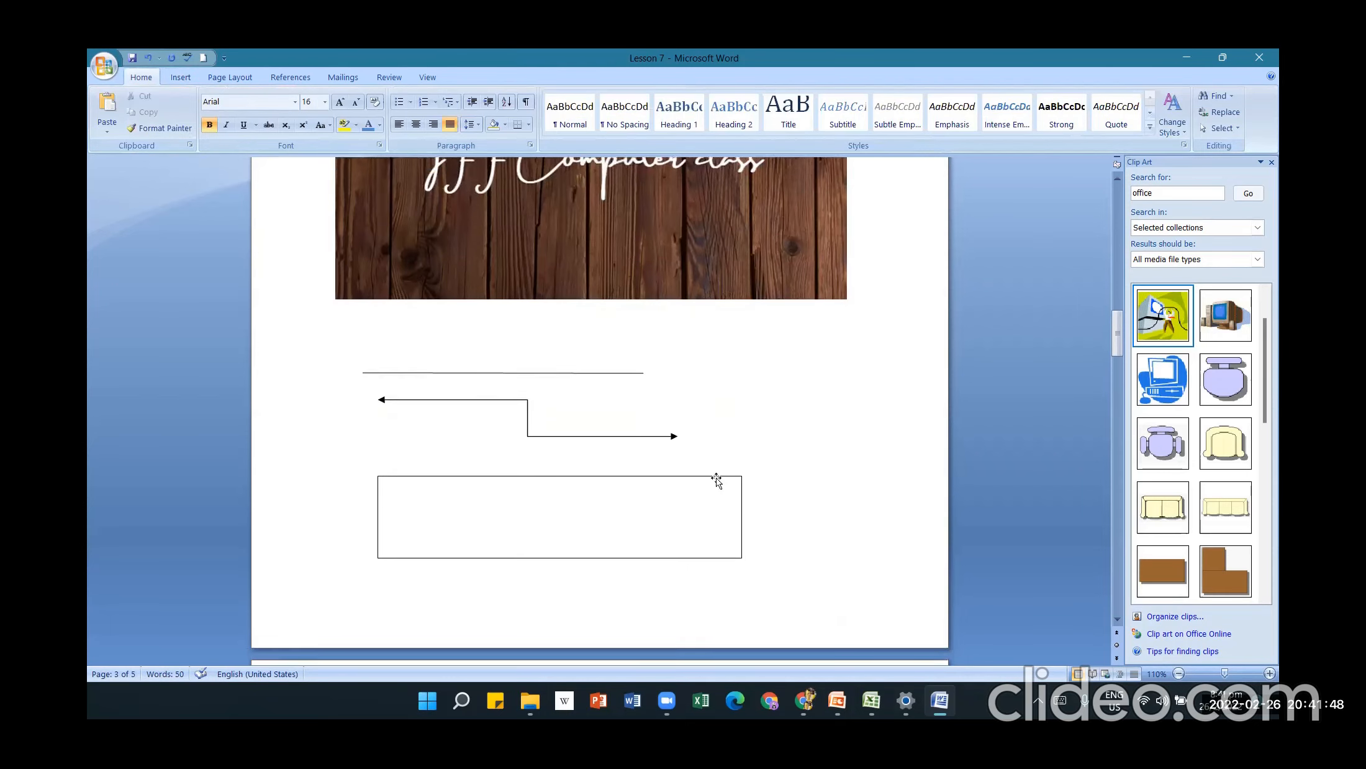
{"action": "scroll", "coordinate": [717, 479], "scroll_direction": "up", "scroll_amount": 12}
{"action": "scroll", "coordinate": [658, 526], "scroll_direction": "up", "scroll_amount": 2}
{"action": "scroll", "coordinate": [655, 523], "scroll_direction": "down", "scroll_amount": 8}
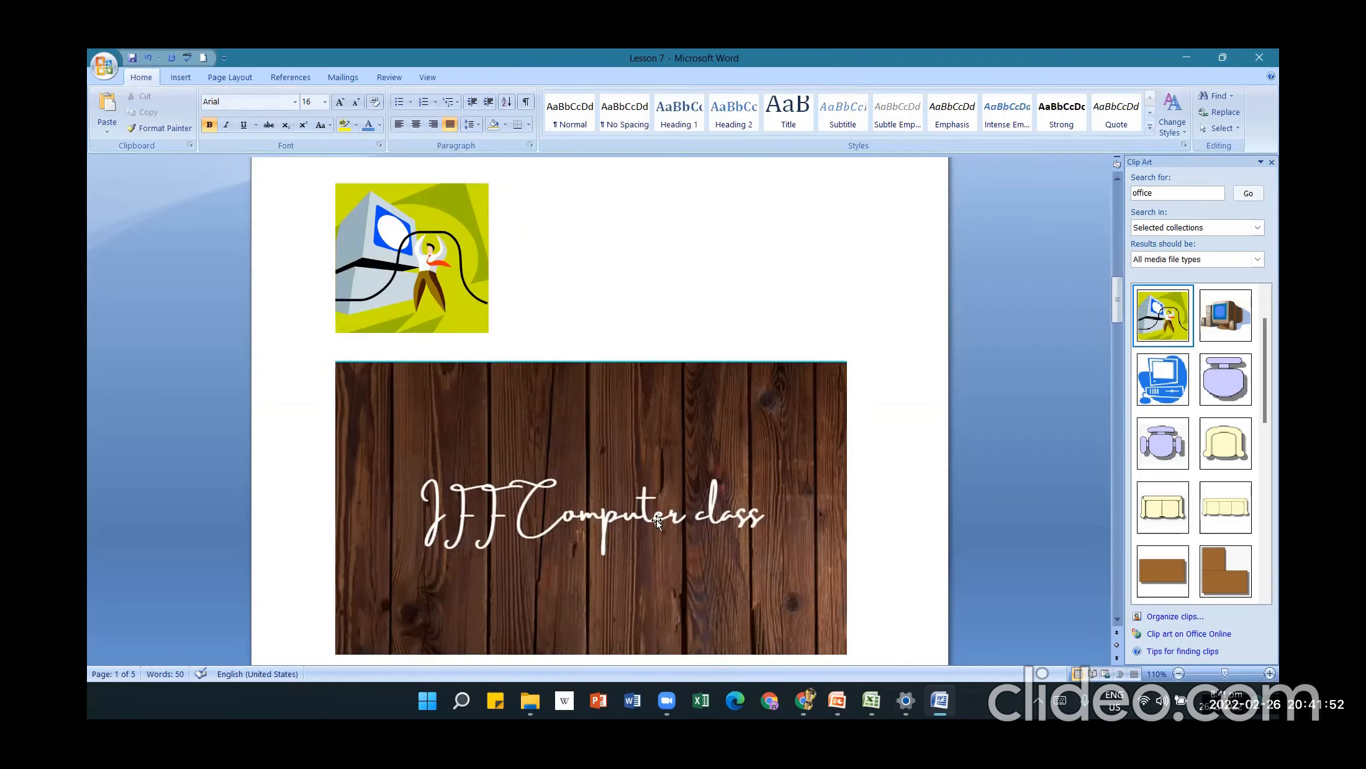
{"action": "scroll", "coordinate": [657, 523], "scroll_direction": "down", "scroll_amount": 7}
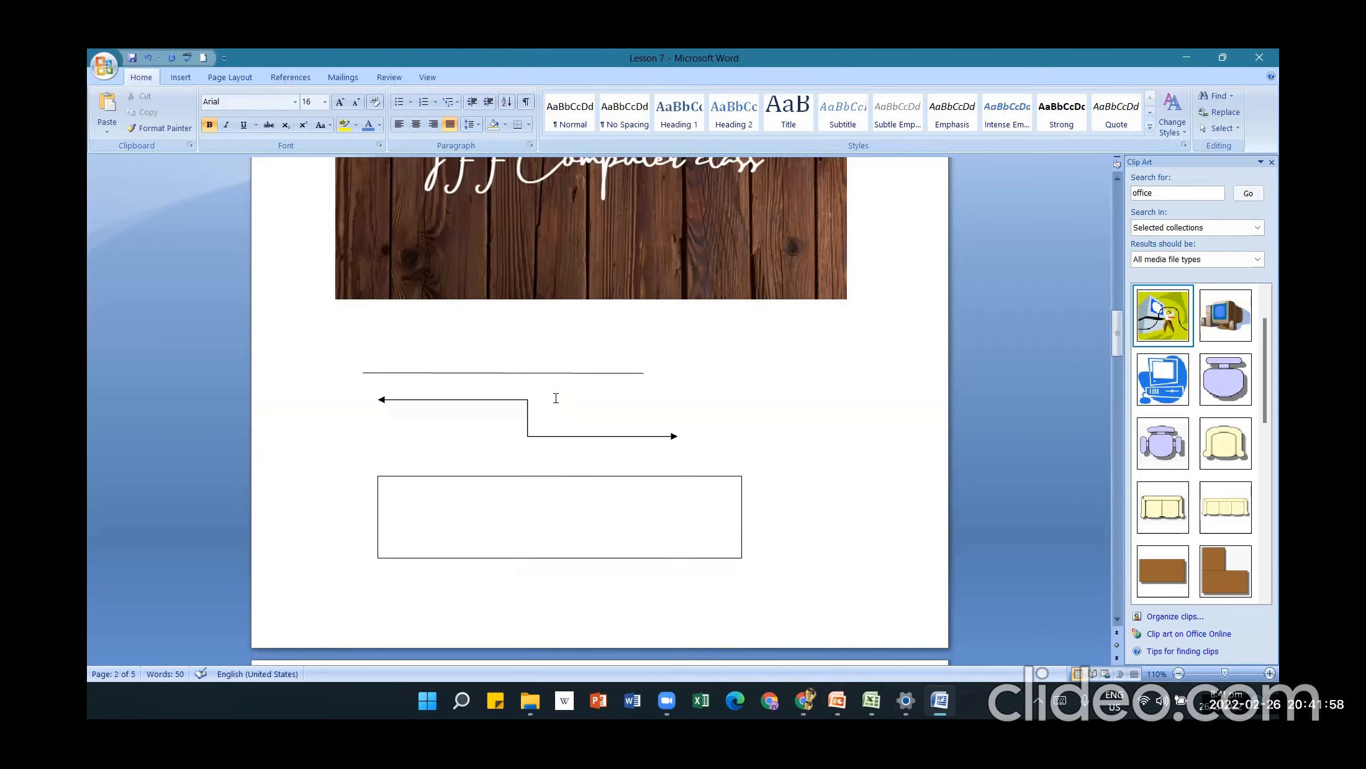
{"action": "left_click", "coordinate": [551, 373]}
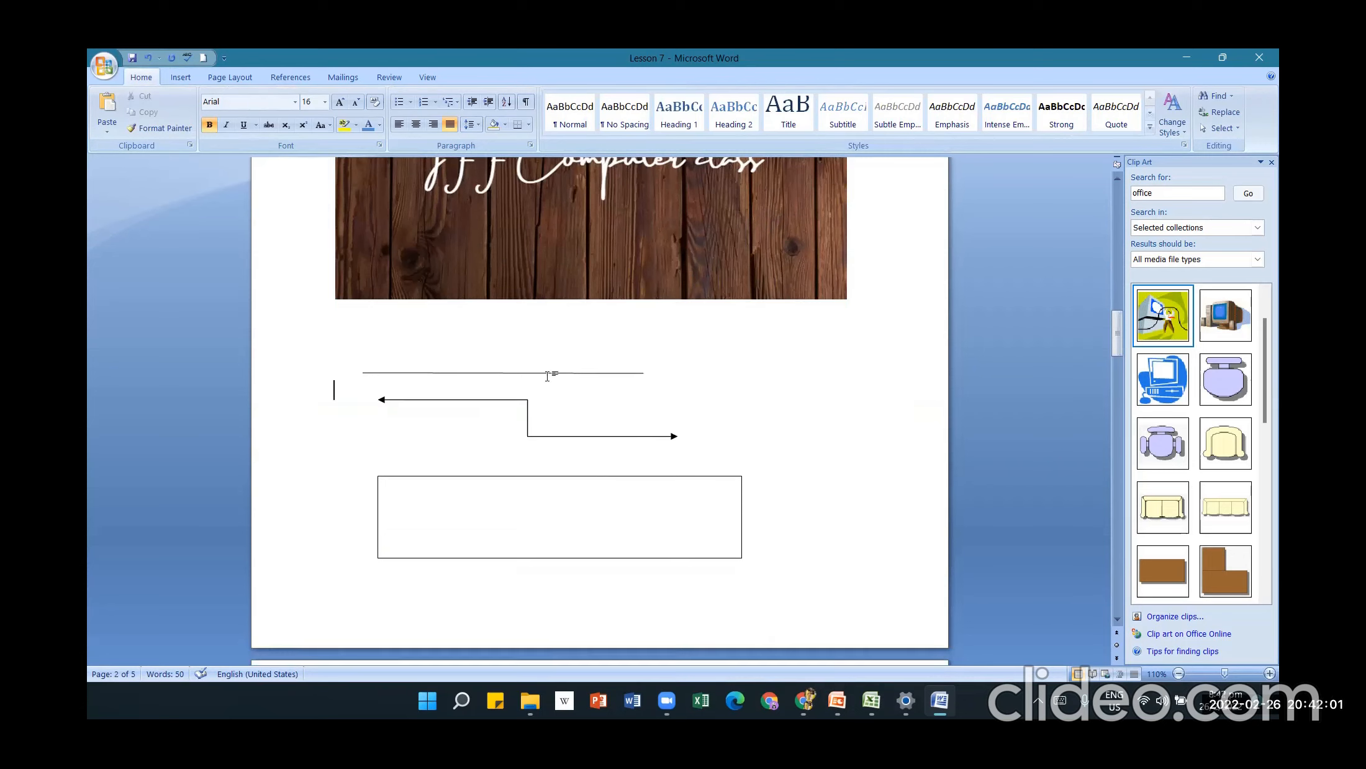
{"action": "left_click", "coordinate": [363, 372]}
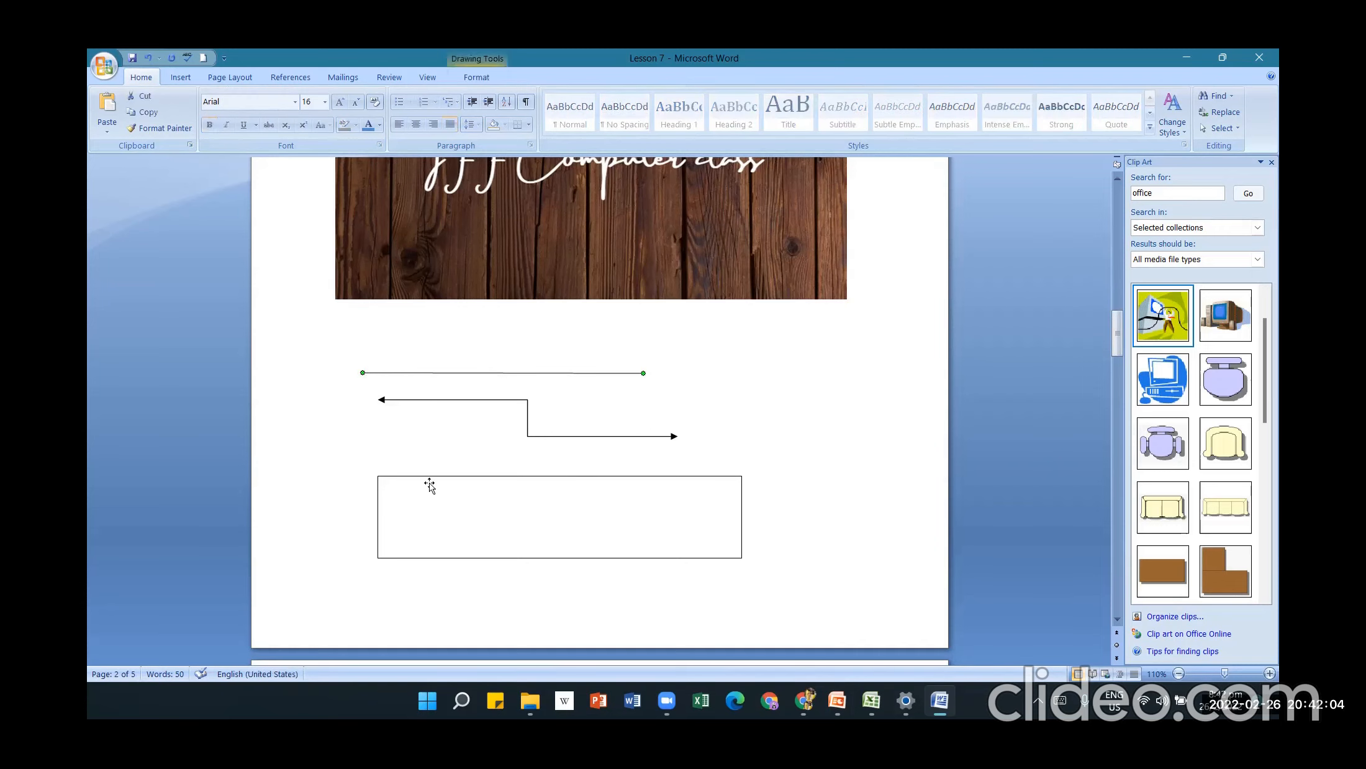
{"action": "left_click", "coordinate": [457, 322]}
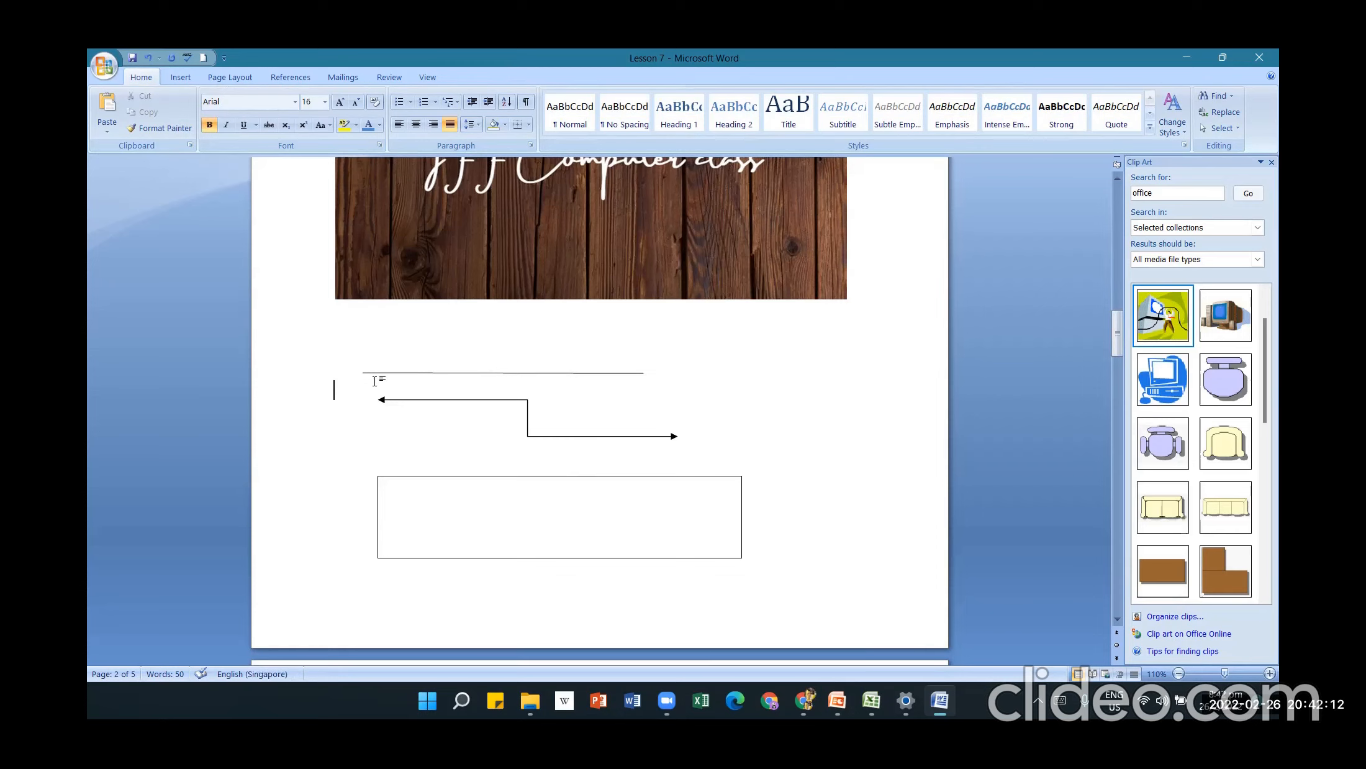
{"action": "left_click", "coordinate": [372, 372]}
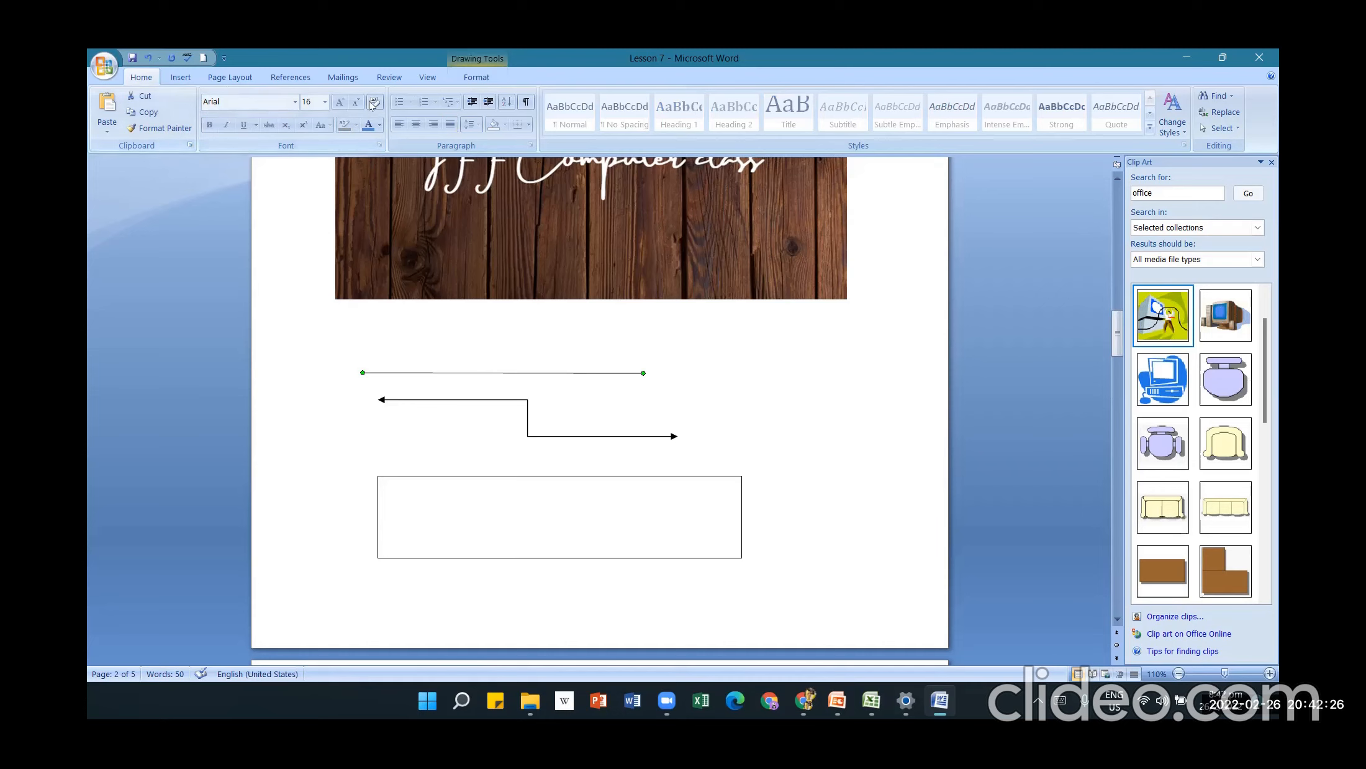
{"action": "left_click", "coordinate": [463, 81]}
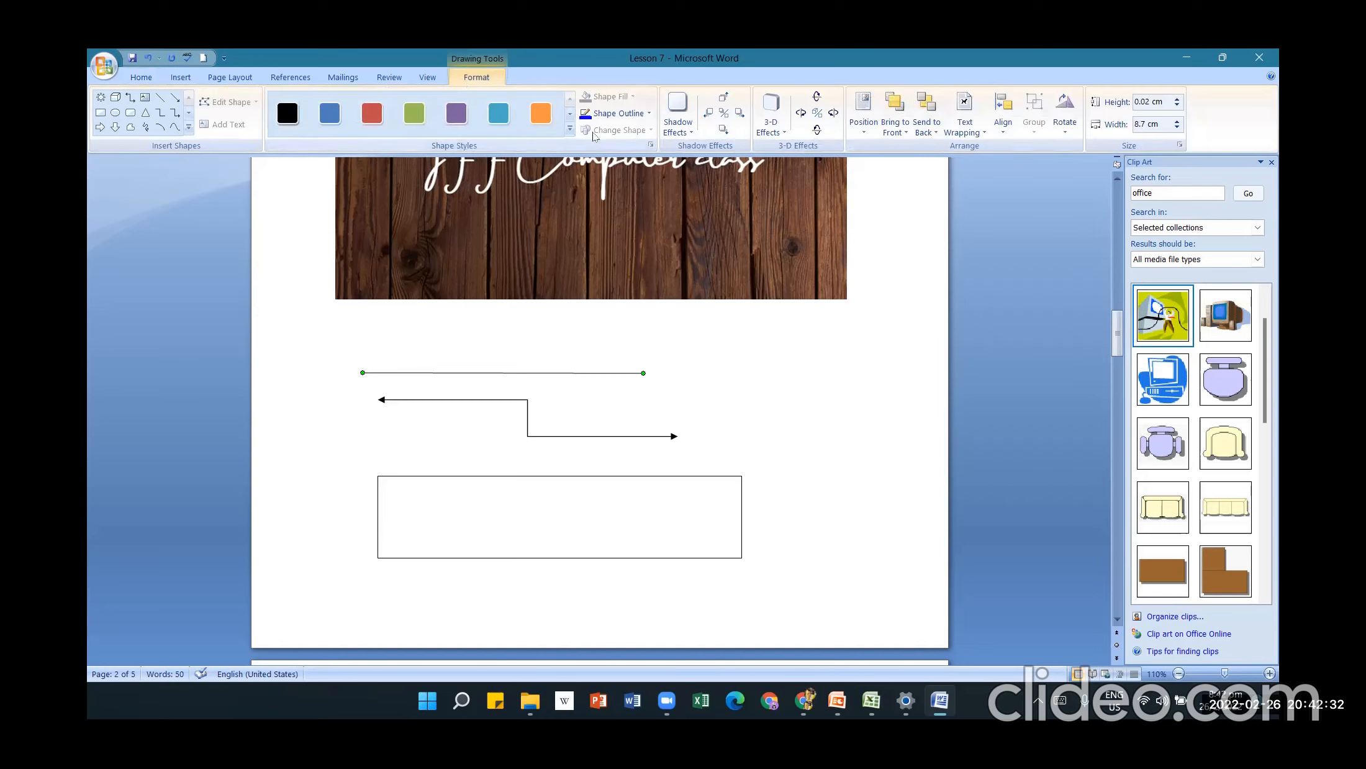
{"action": "left_click", "coordinate": [374, 125]}
{"action": "left_click", "coordinate": [375, 118]}
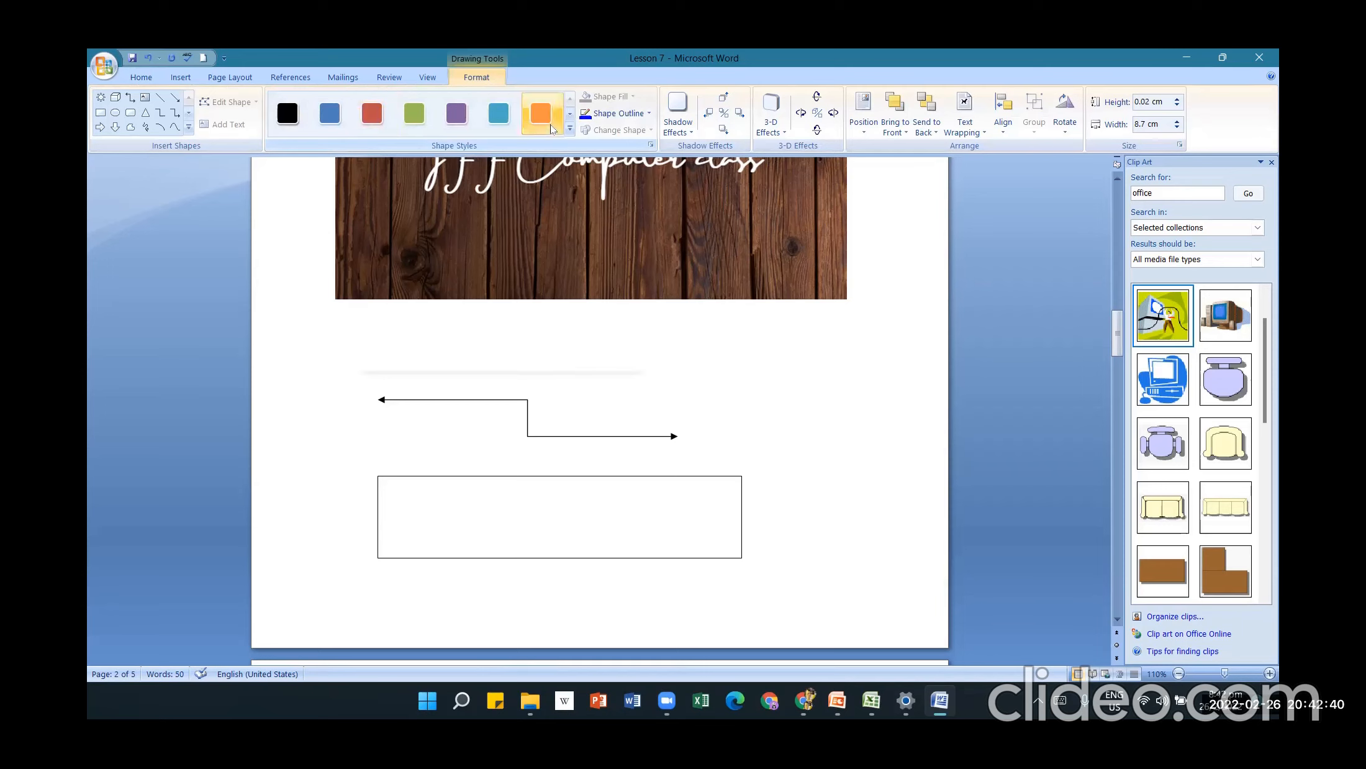
- Set the straight line's outline to standard orange with a weight of 6 pt
{"action": "left_click", "coordinate": [650, 114]}
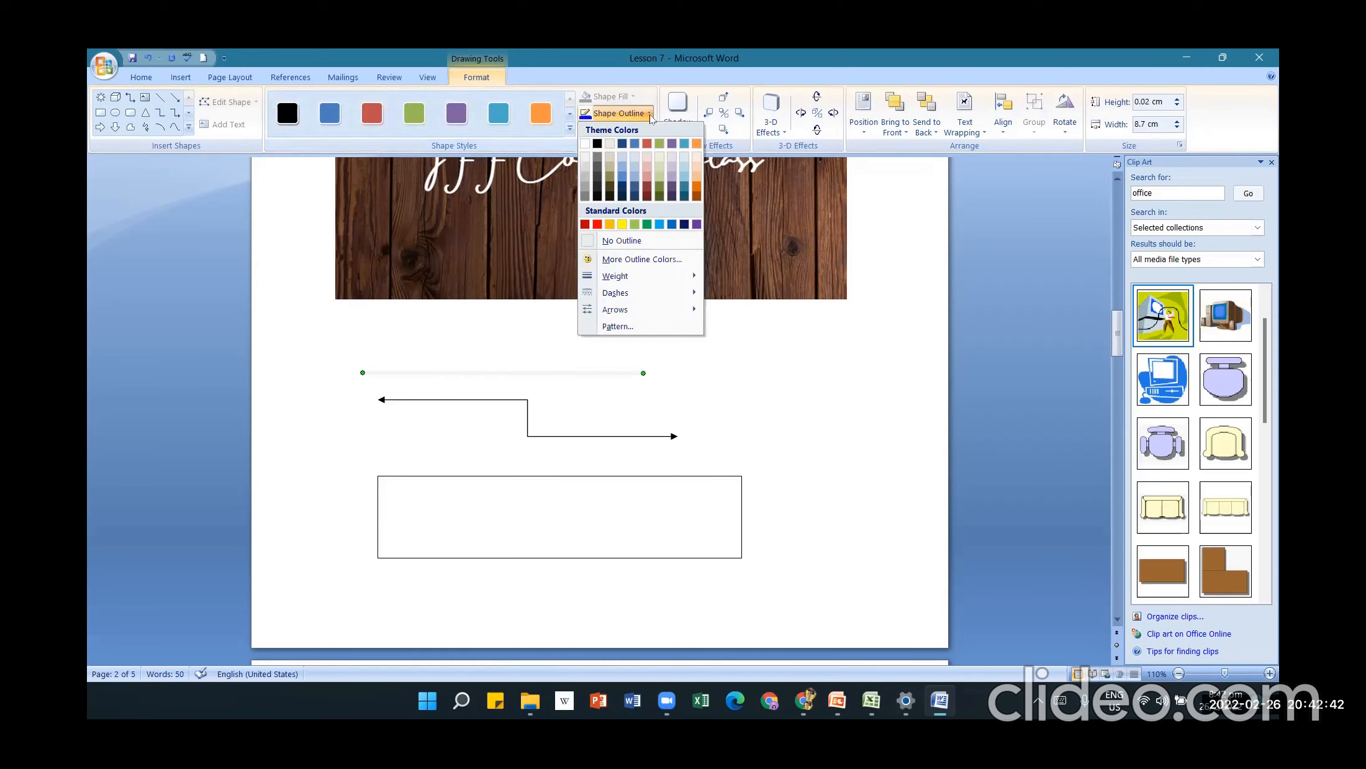
{"action": "left_click", "coordinate": [650, 114]}
{"action": "left_click", "coordinate": [650, 114]}
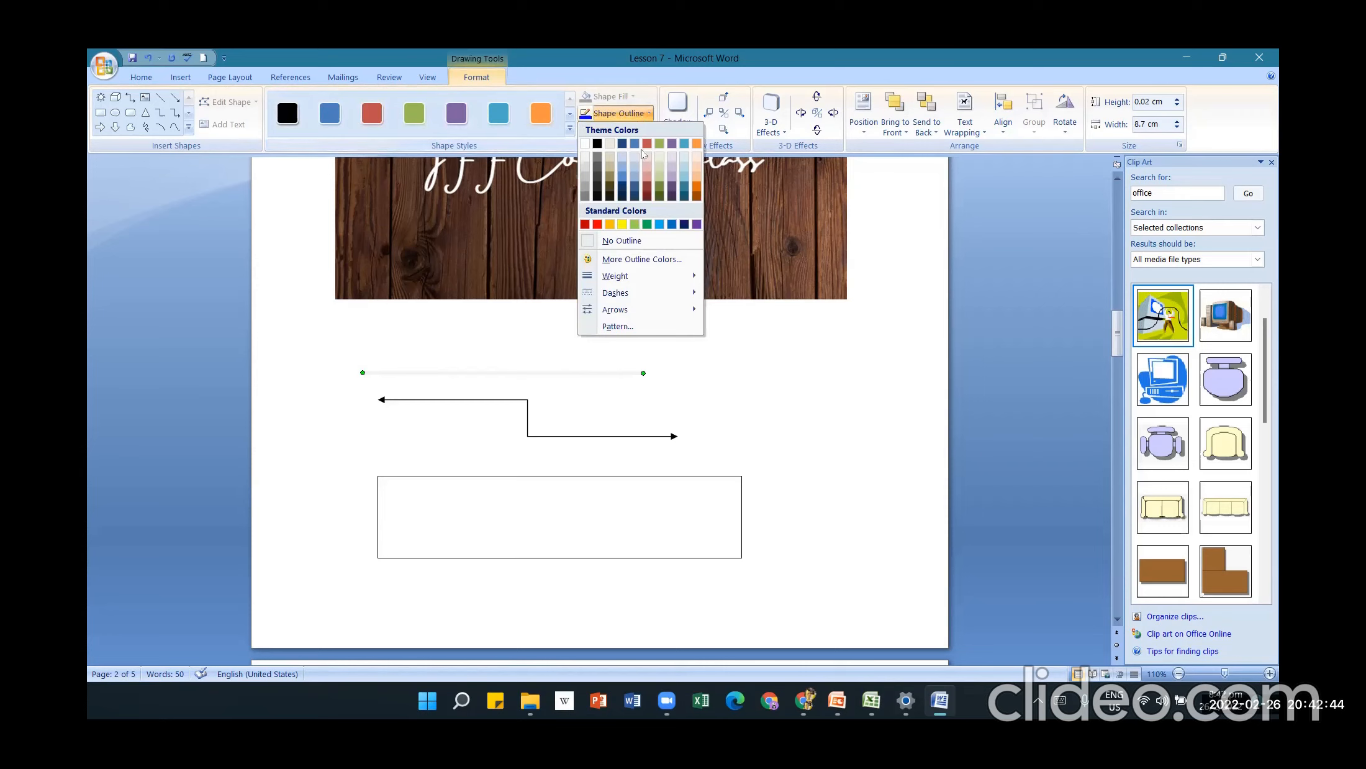
{"action": "left_click", "coordinate": [609, 225]}
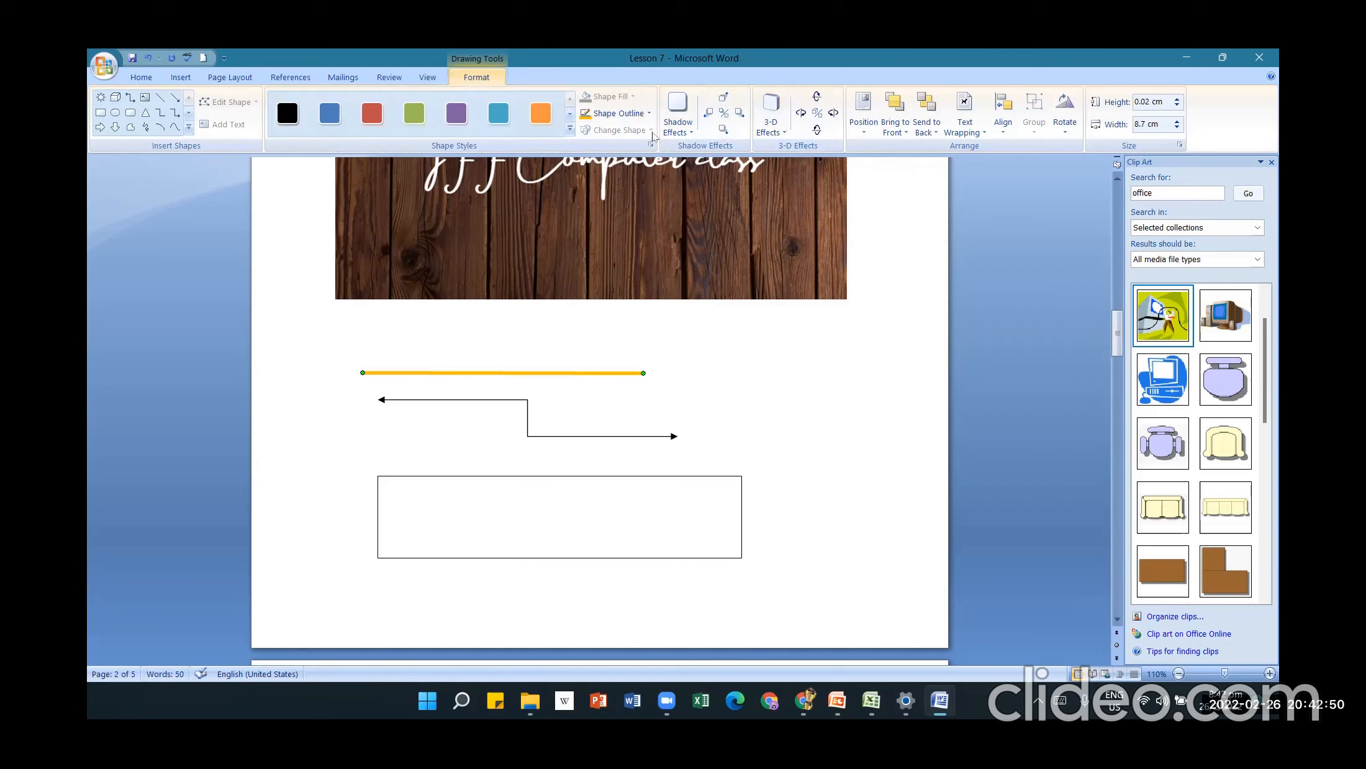
{"action": "left_click", "coordinate": [645, 115]}
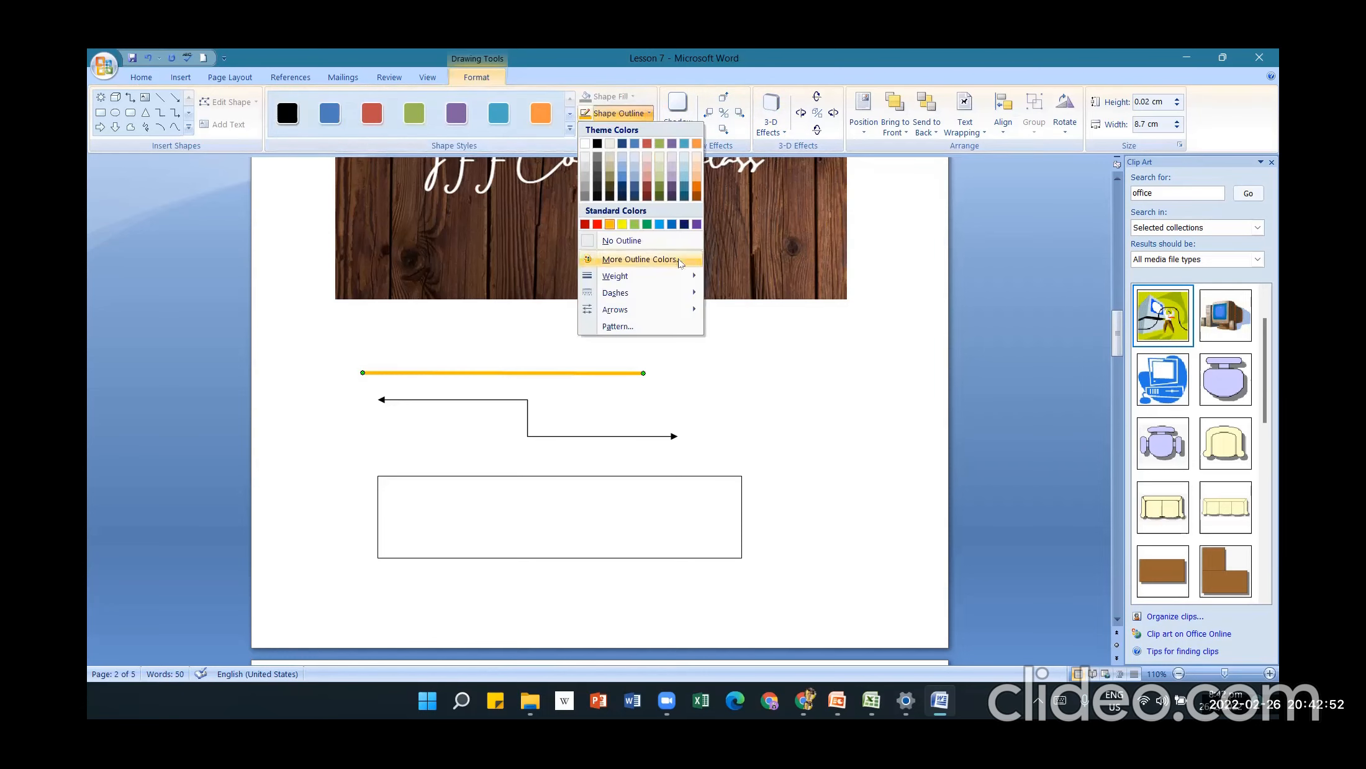
{"action": "mouse_move", "coordinate": [687, 275]}
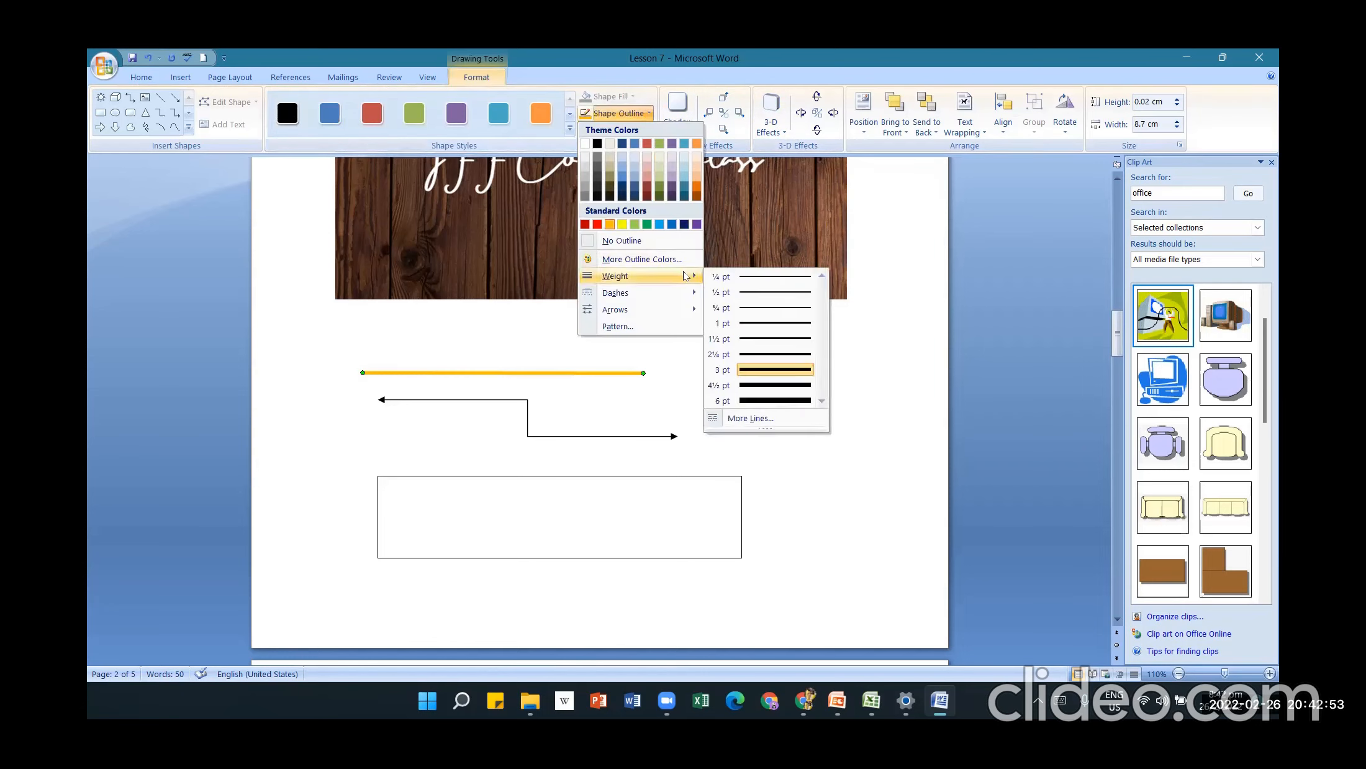
{"action": "left_click", "coordinate": [783, 401]}
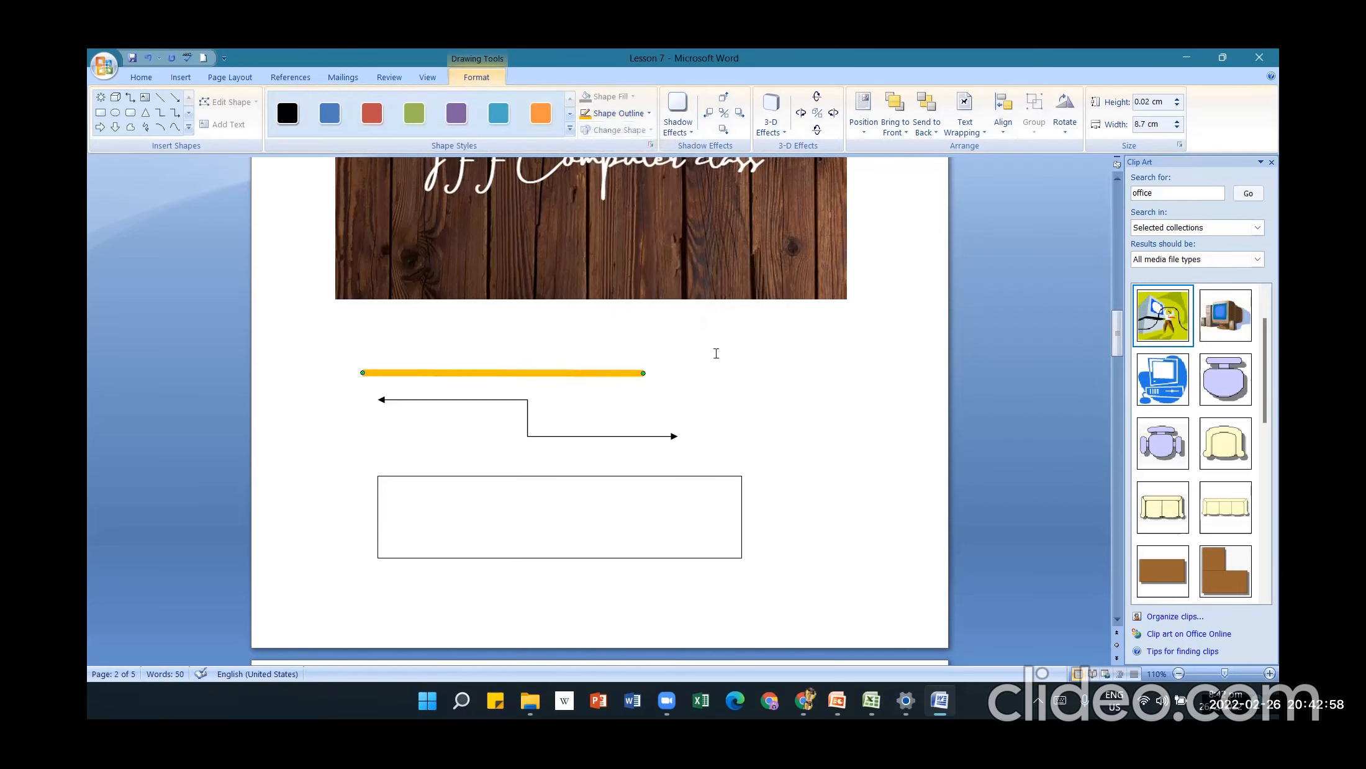
- Give the orange line arrowheads at both ends using Arrow Style 7, and deselect it
{"action": "left_click", "coordinate": [646, 113]}
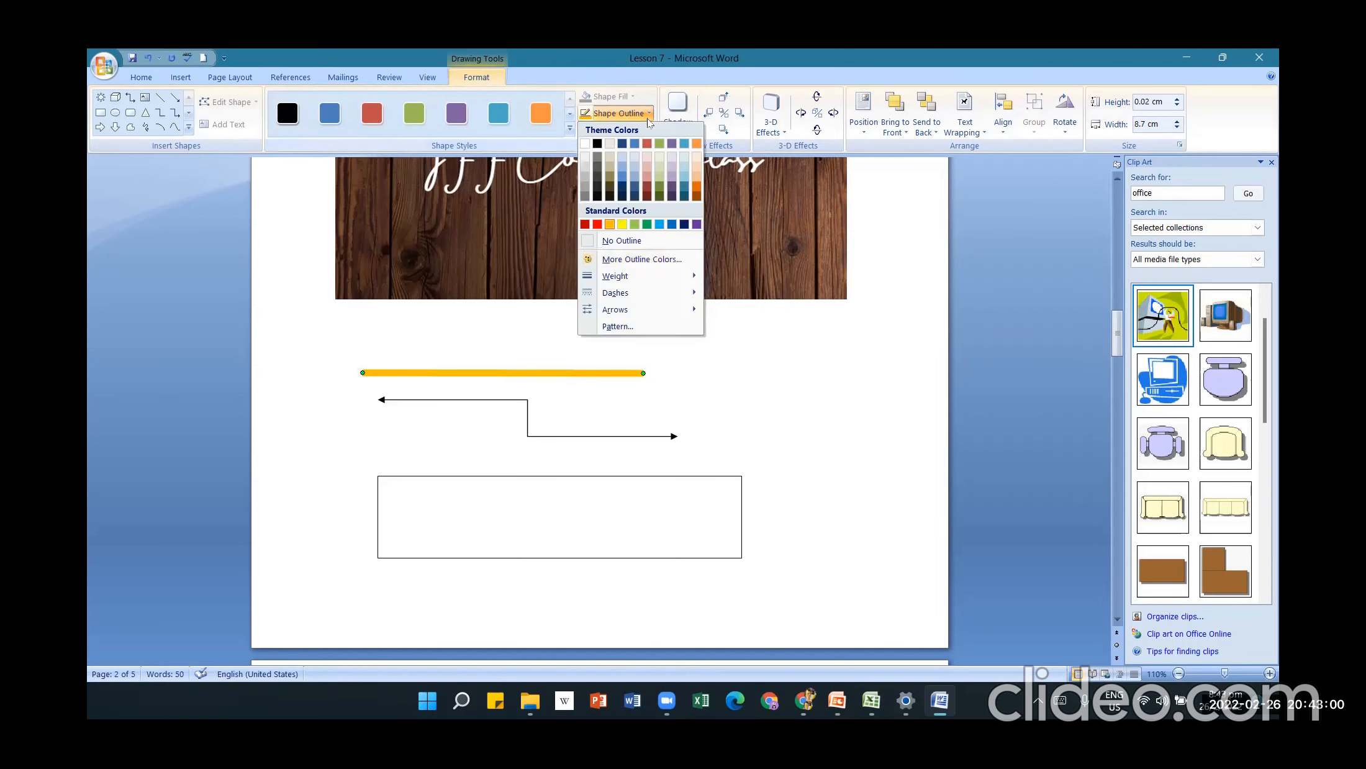
{"action": "mouse_move", "coordinate": [683, 301]}
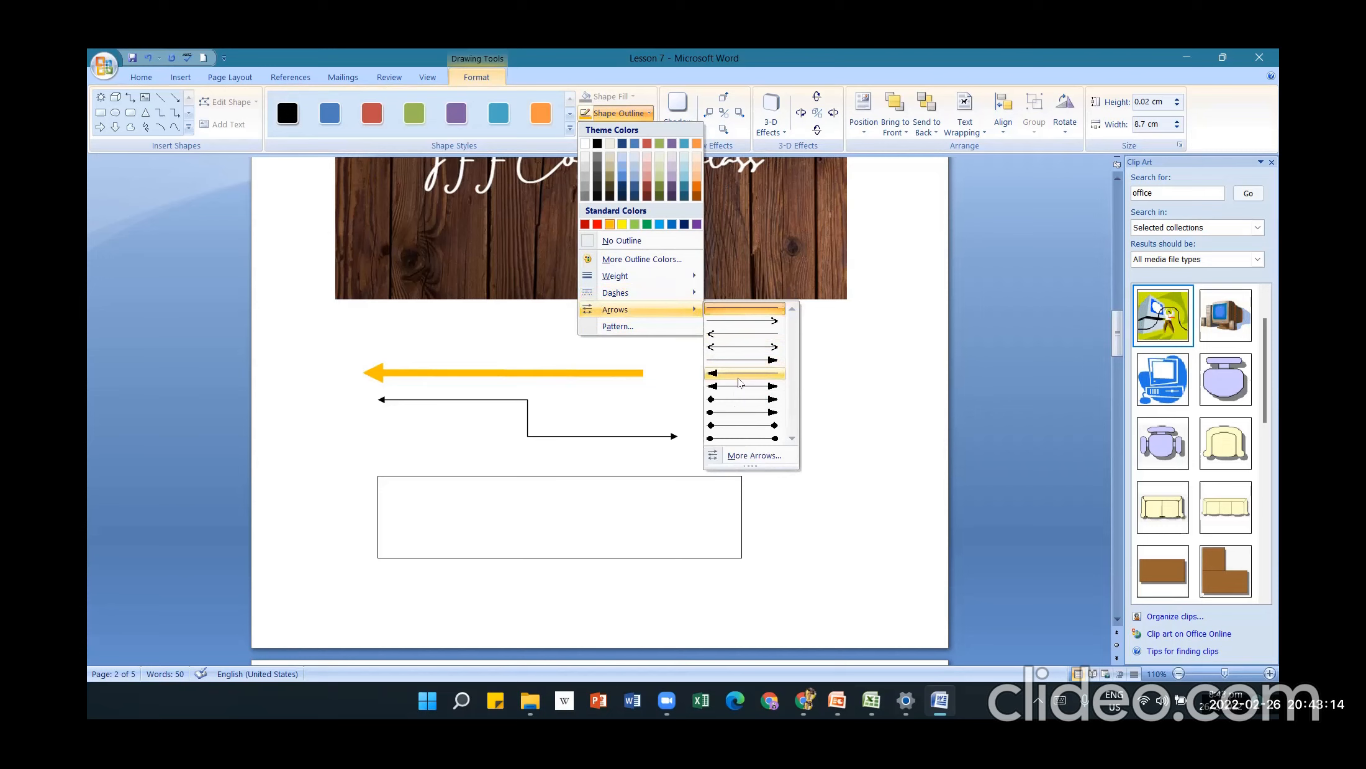
{"action": "left_click", "coordinate": [736, 386]}
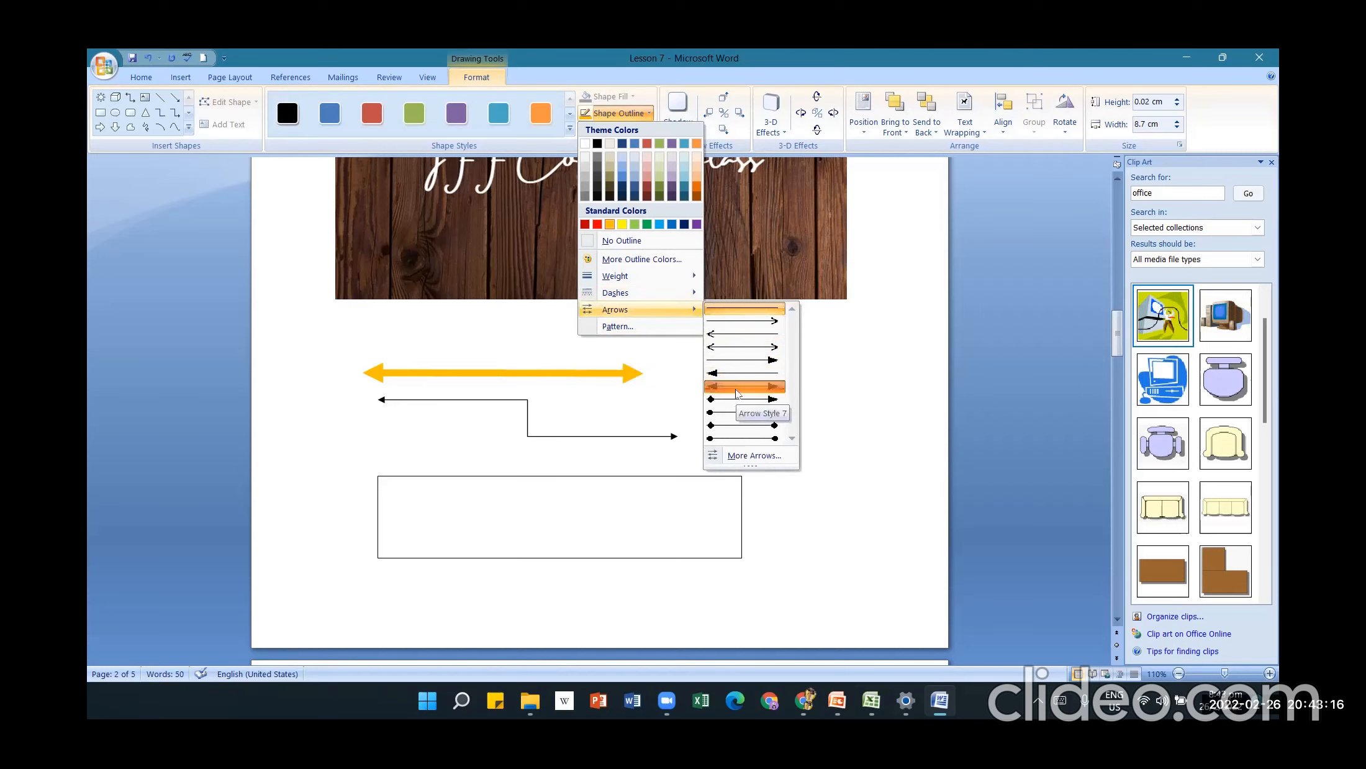
{"action": "left_click", "coordinate": [700, 420]}
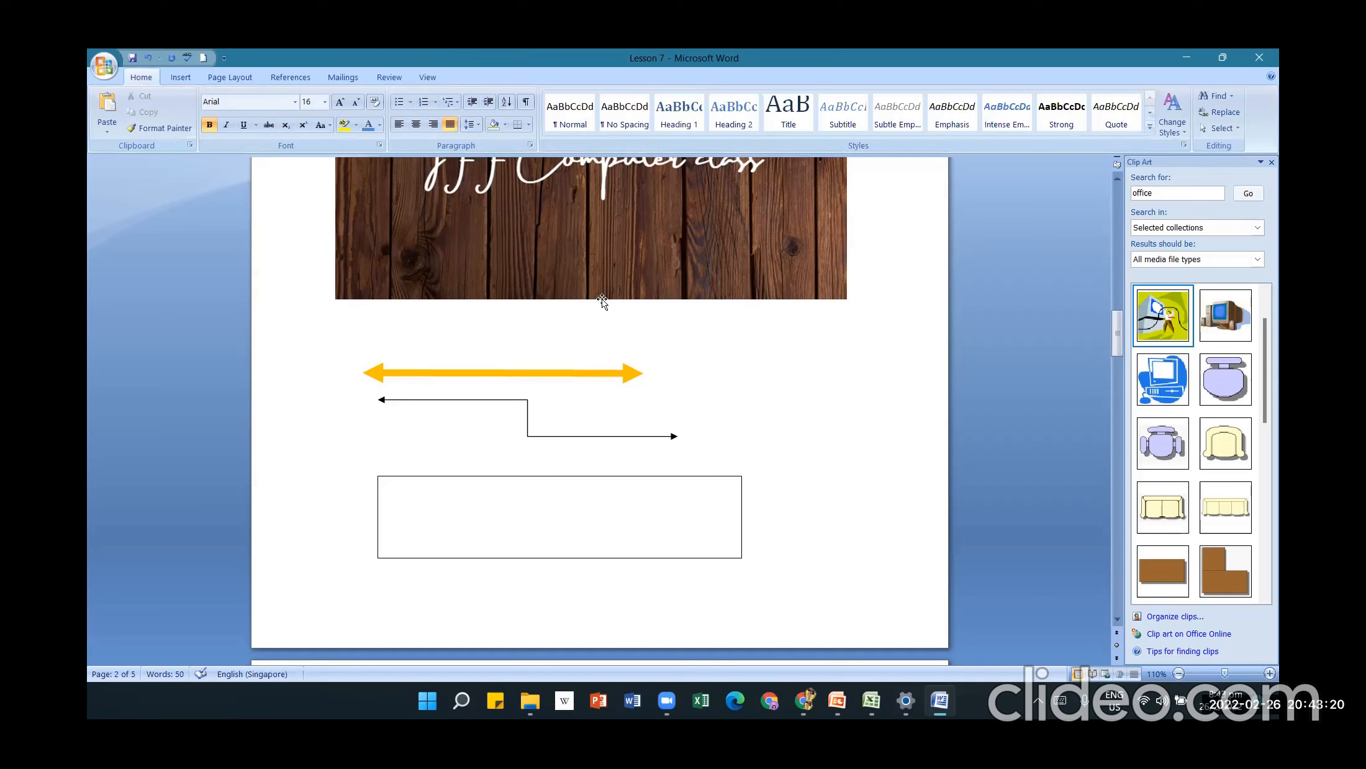
- Apply the 80% line pattern to the orange double-headed arrow
{"action": "left_click", "coordinate": [614, 378]}
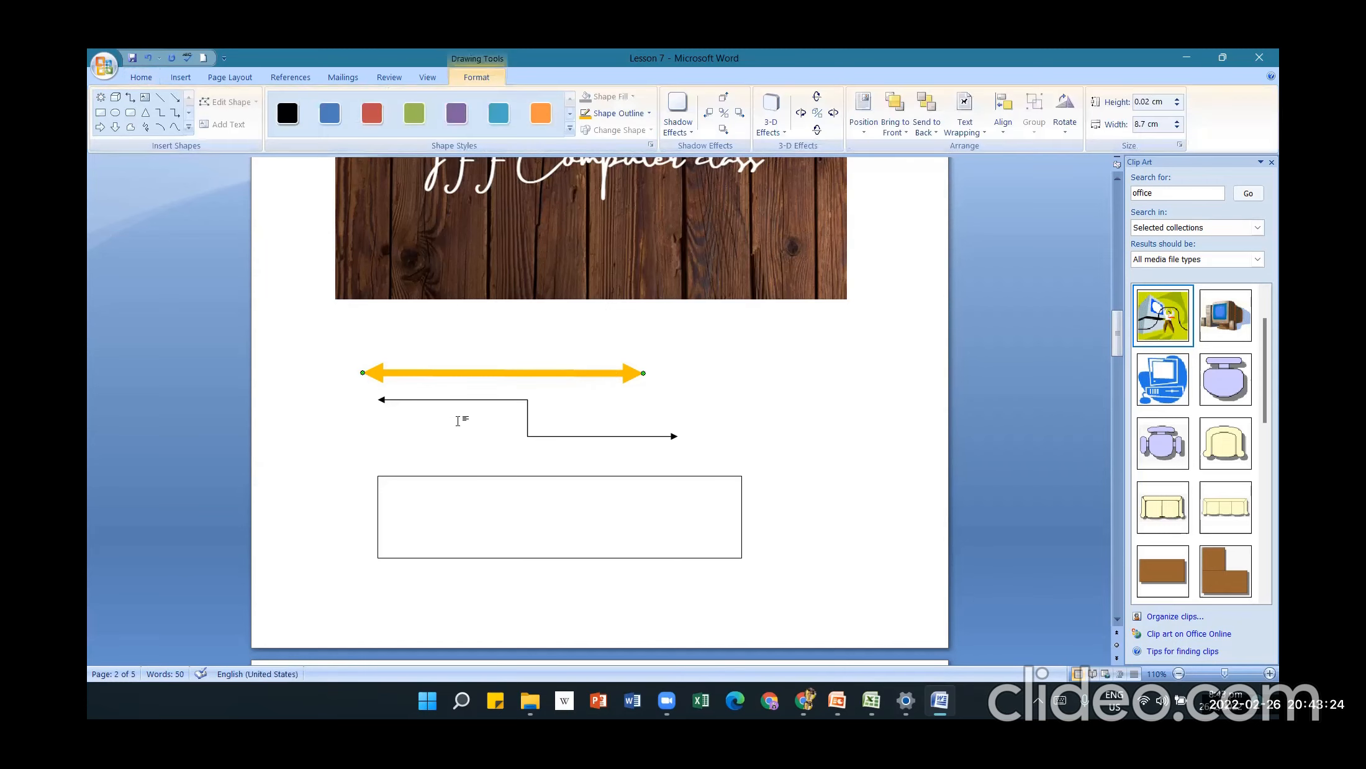
{"action": "left_click", "coordinate": [646, 114]}
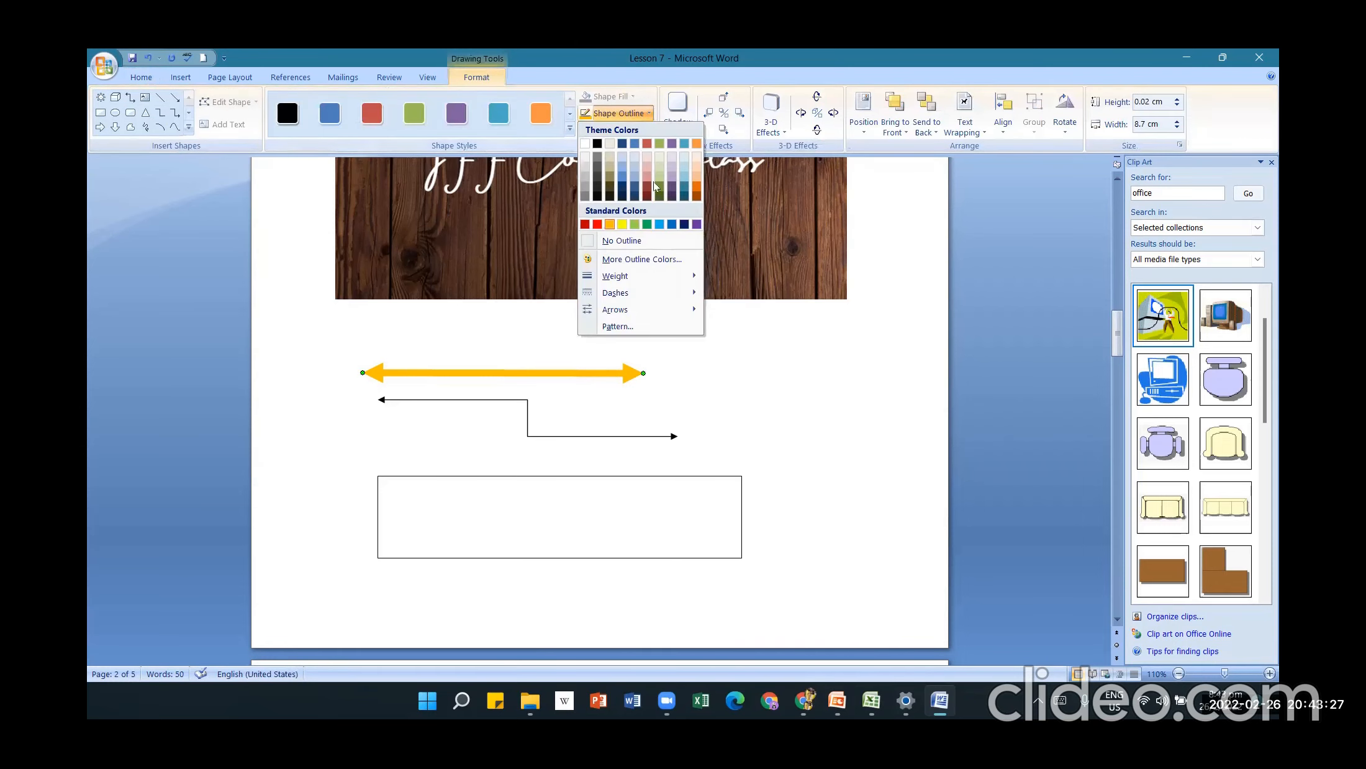
{"action": "left_click", "coordinate": [682, 327]}
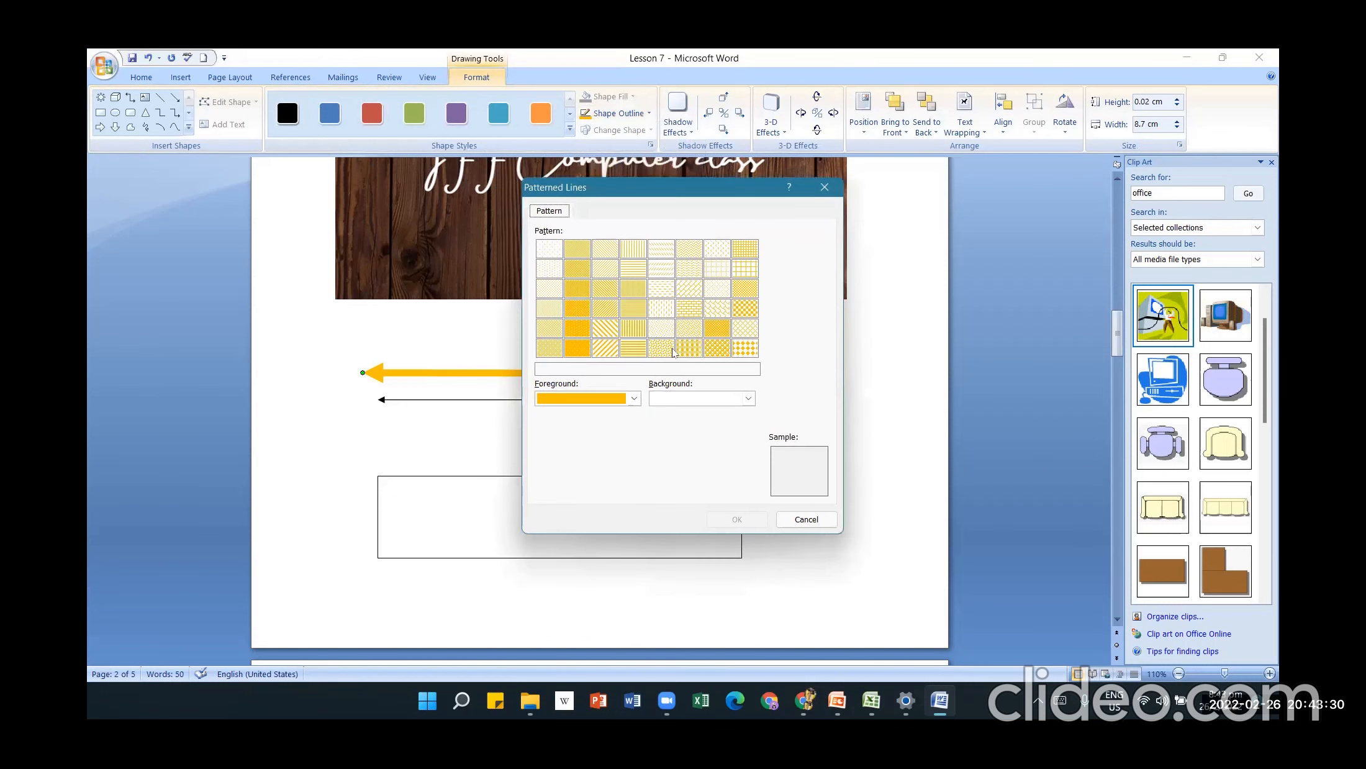
{"action": "left_click", "coordinate": [578, 329]}
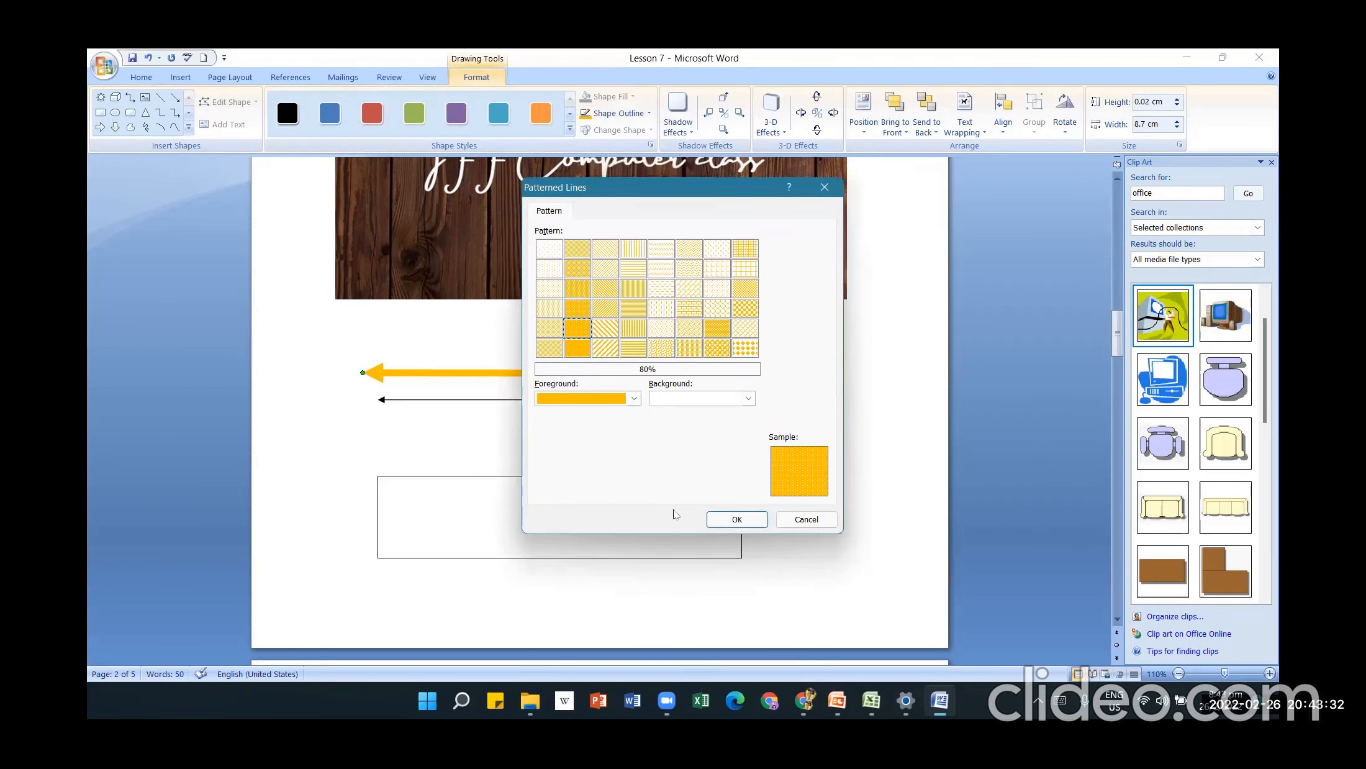
{"action": "left_click", "coordinate": [737, 520]}
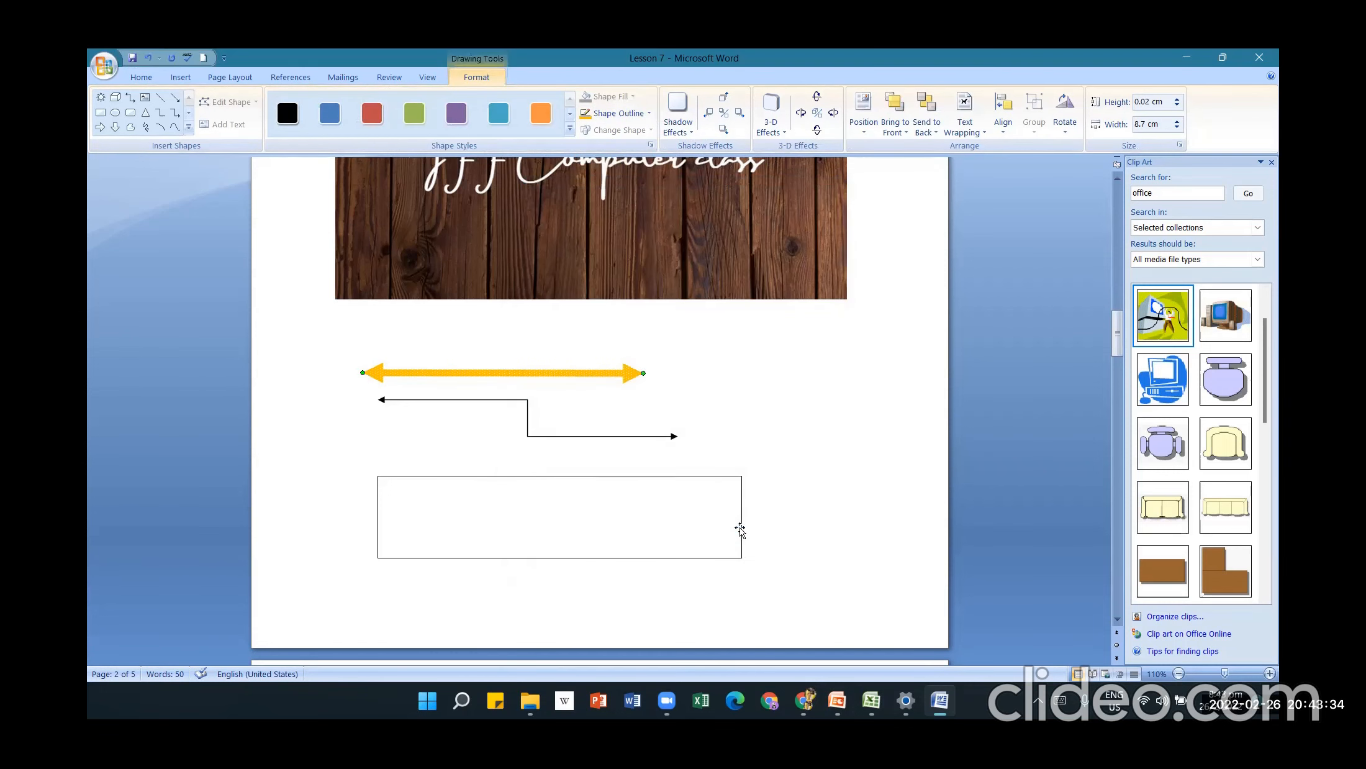
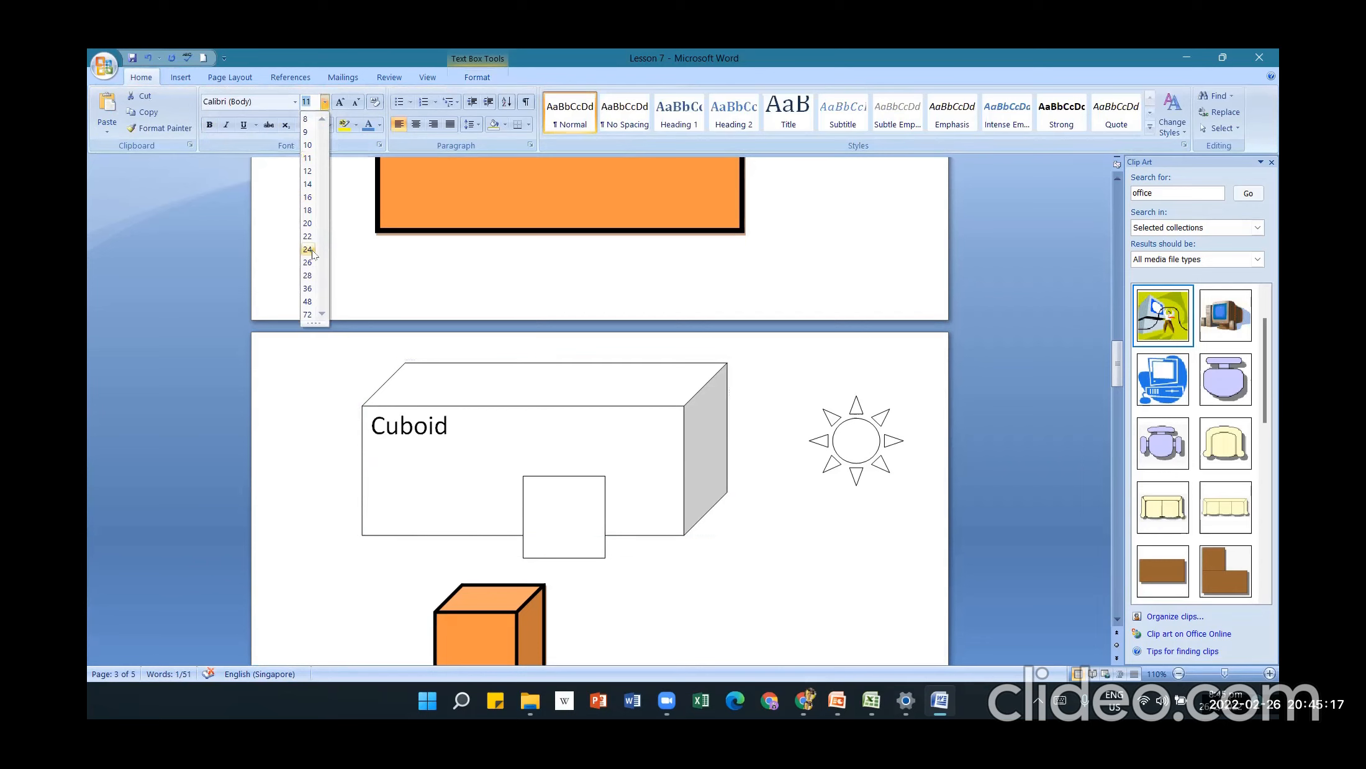
- Format the text Cuboid inside the cube shape as 28 pt, centred and red, and deselect the shape
{"action": "left_click", "coordinate": [308, 275]}
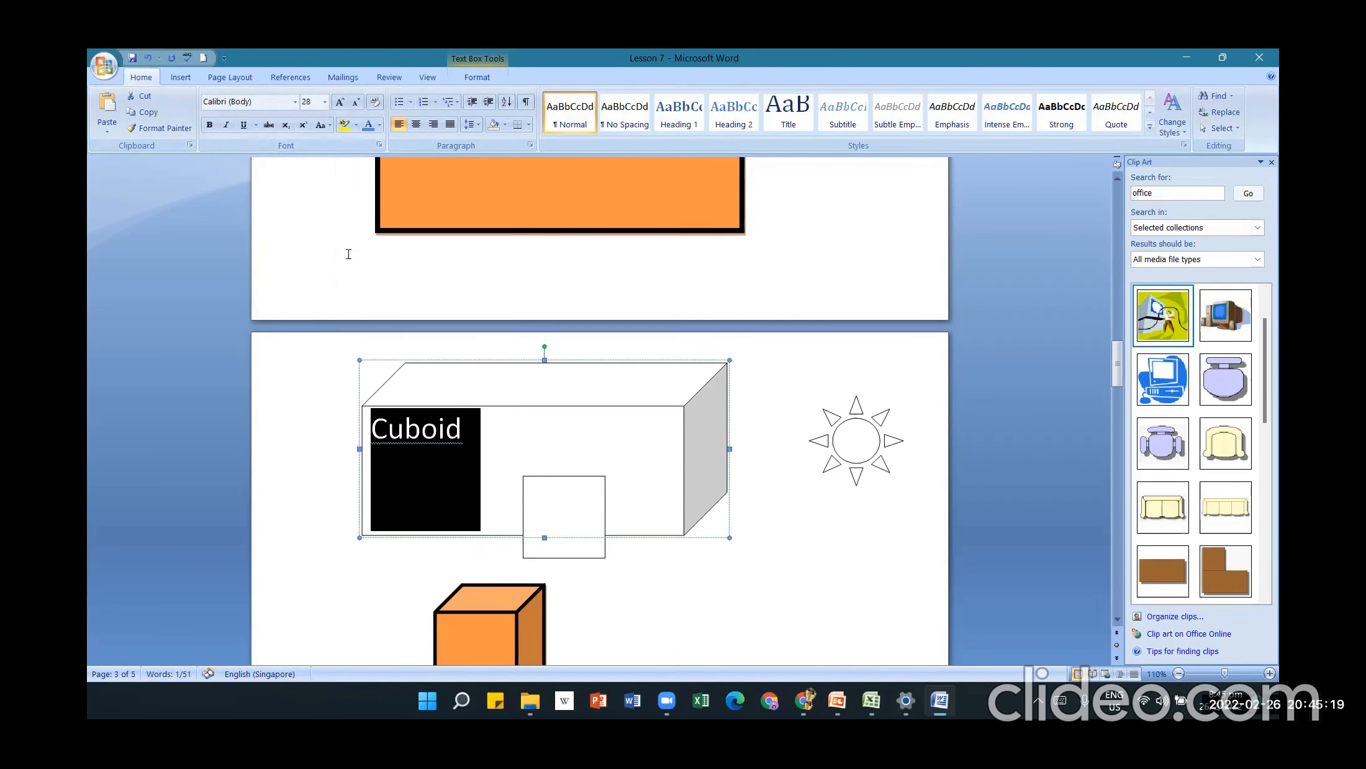
{"action": "left_click", "coordinate": [416, 124]}
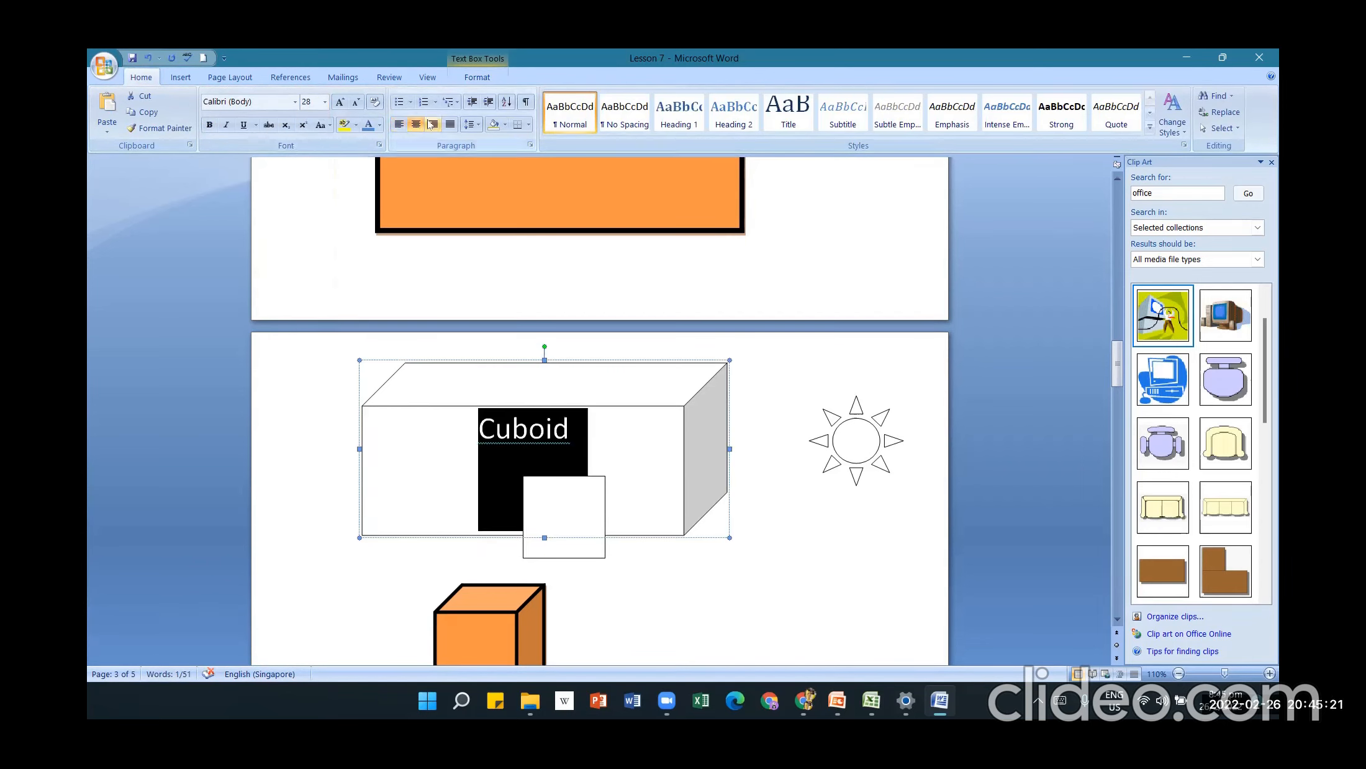
{"action": "left_click", "coordinate": [379, 124]}
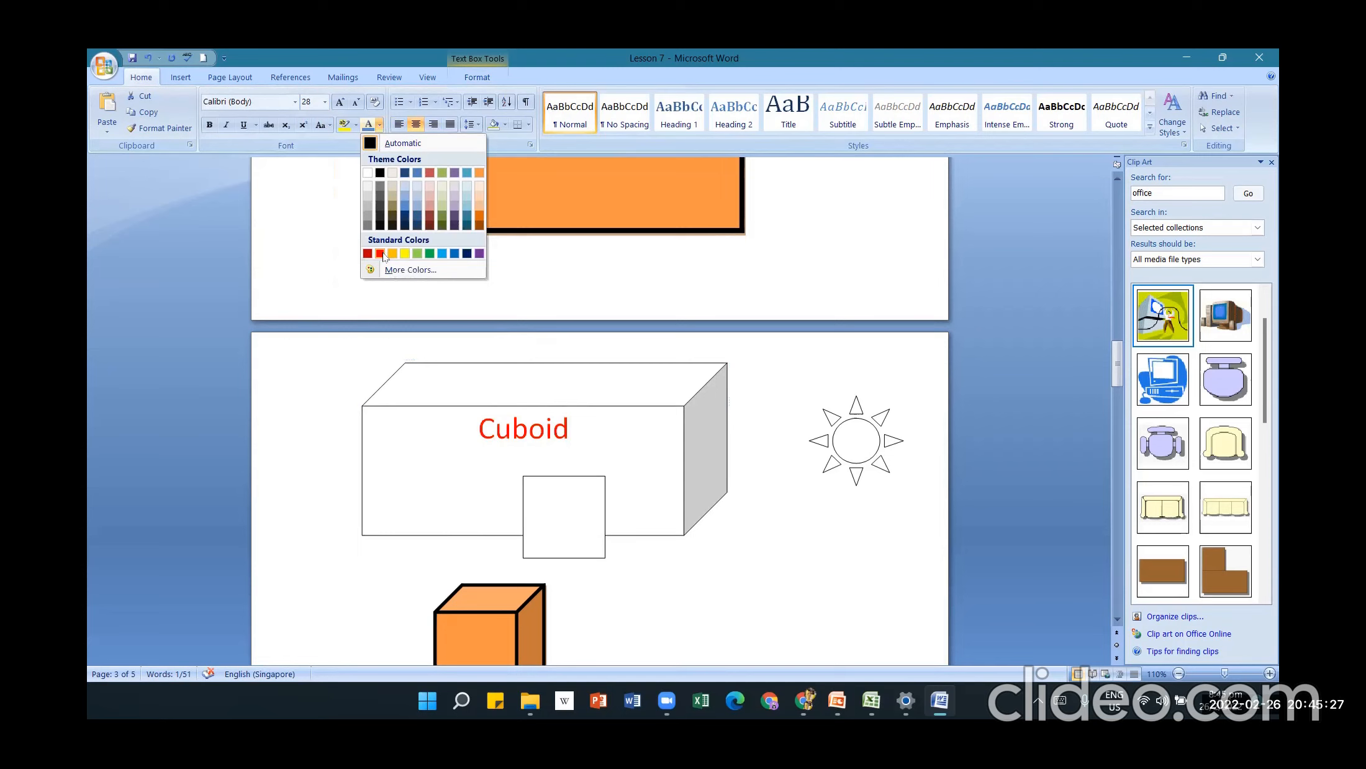
{"action": "left_click", "coordinate": [381, 254]}
{"action": "left_click", "coordinate": [696, 535]}
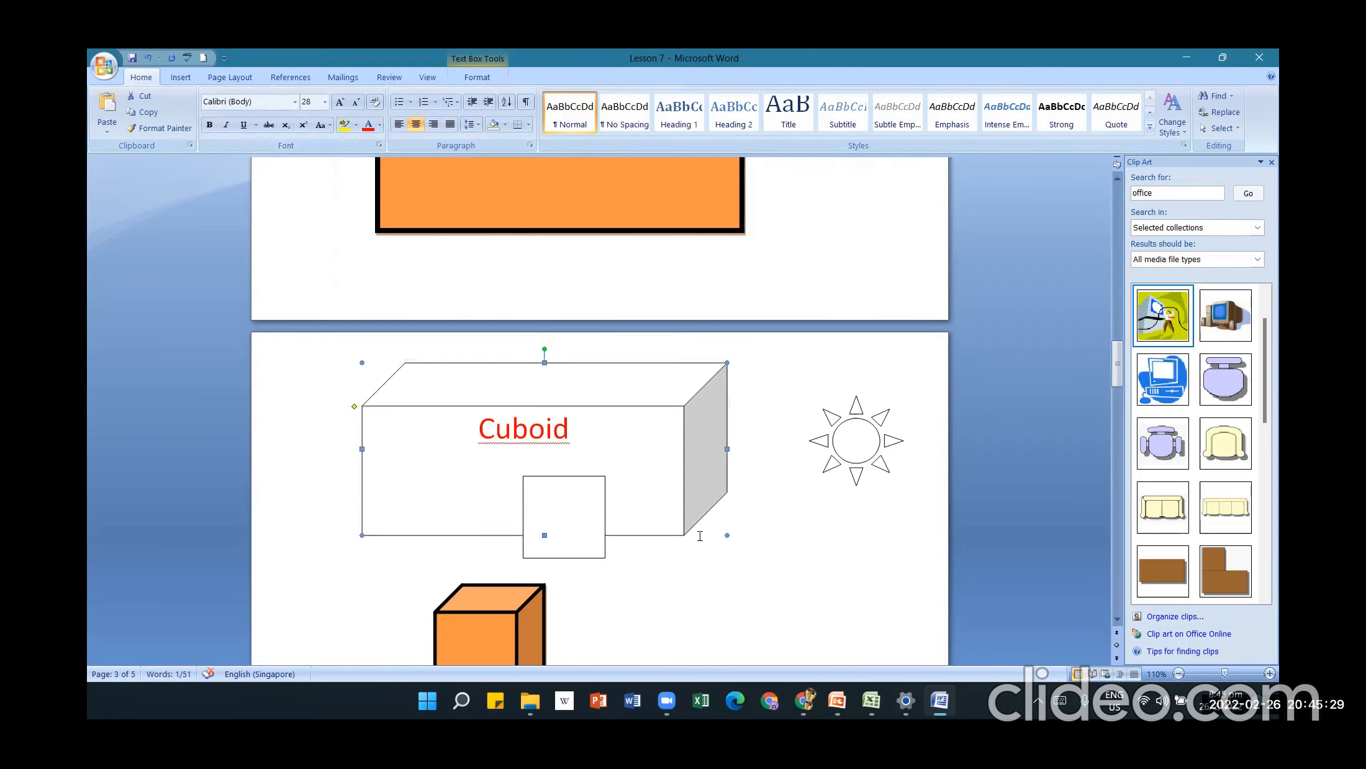
{"action": "left_click", "coordinate": [699, 554]}
- Delete the small empty square overlapping the lower edge of the white cuboid
{"action": "left_click", "coordinate": [549, 494]}
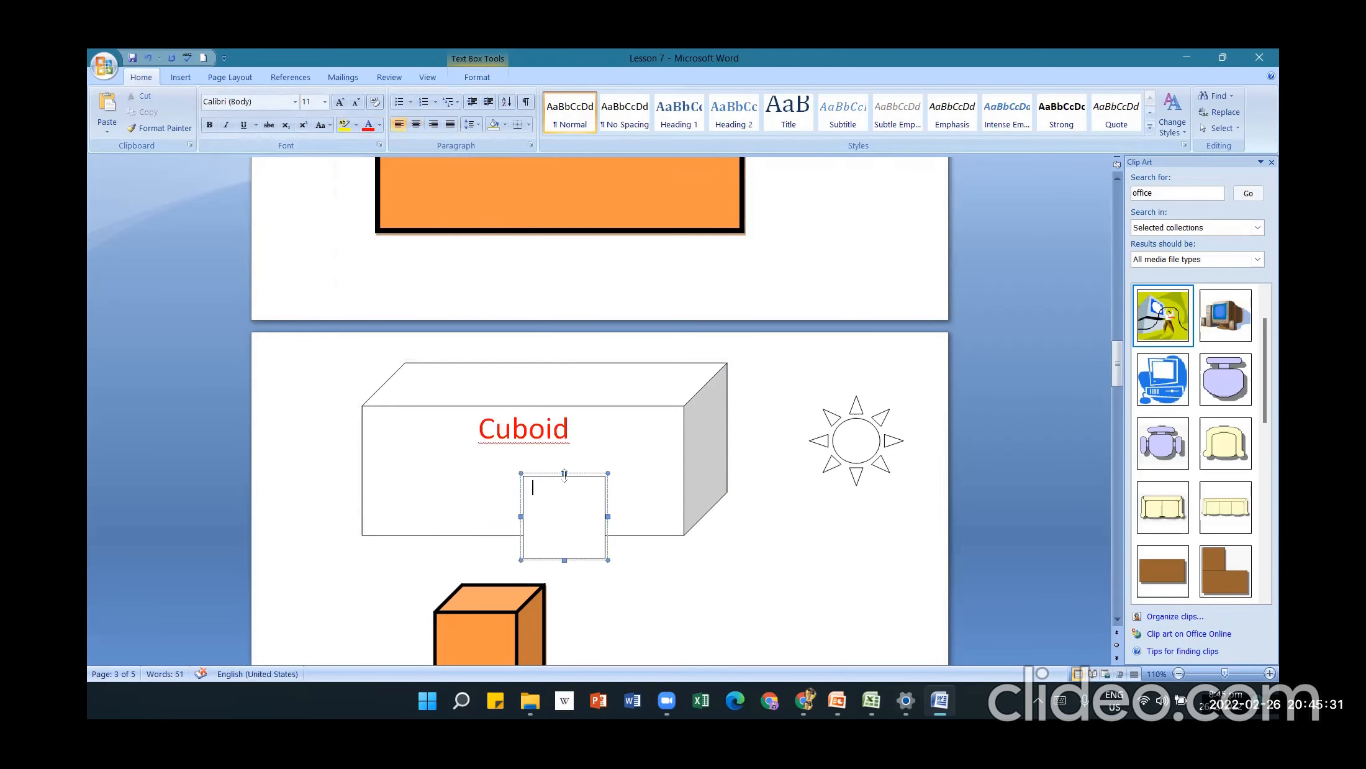
{"action": "left_click", "coordinate": [555, 475]}
{"action": "key", "text": "Delete"}
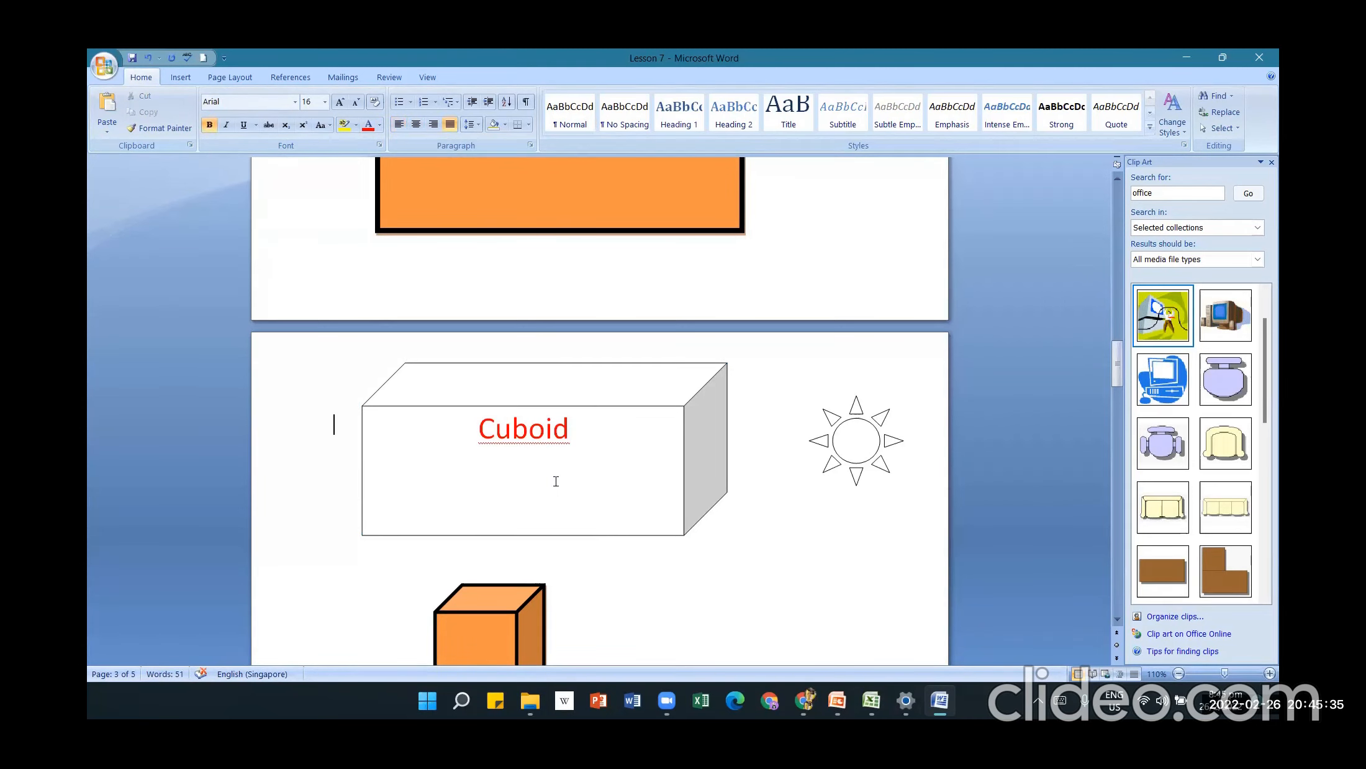
- Cut the JFF Computer class wood picture from below the clip art on page 2
{"action": "scroll", "coordinate": [555, 481], "scroll_direction": "down", "scroll_amount": 1}
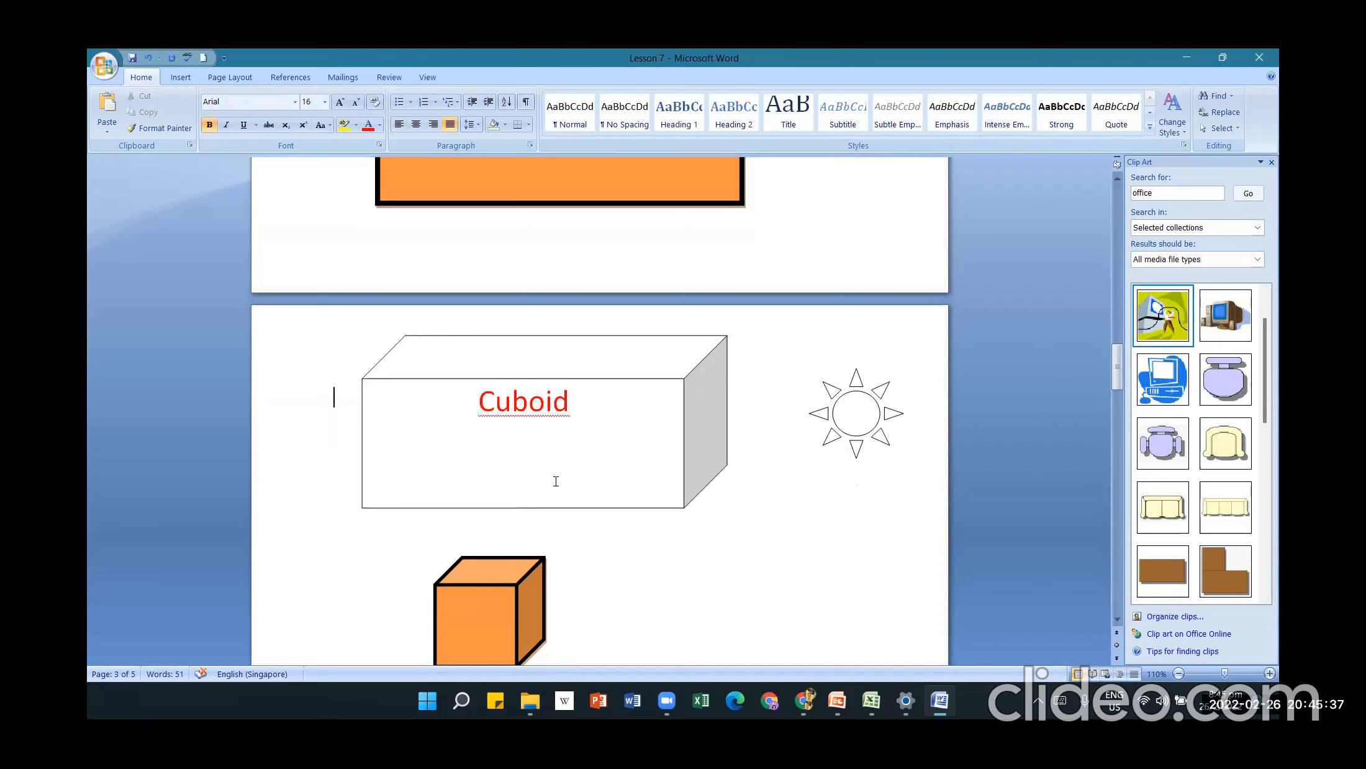
{"action": "scroll", "coordinate": [555, 481], "scroll_direction": "down", "scroll_amount": 1}
{"action": "scroll", "coordinate": [556, 481], "scroll_direction": "down", "scroll_amount": 3}
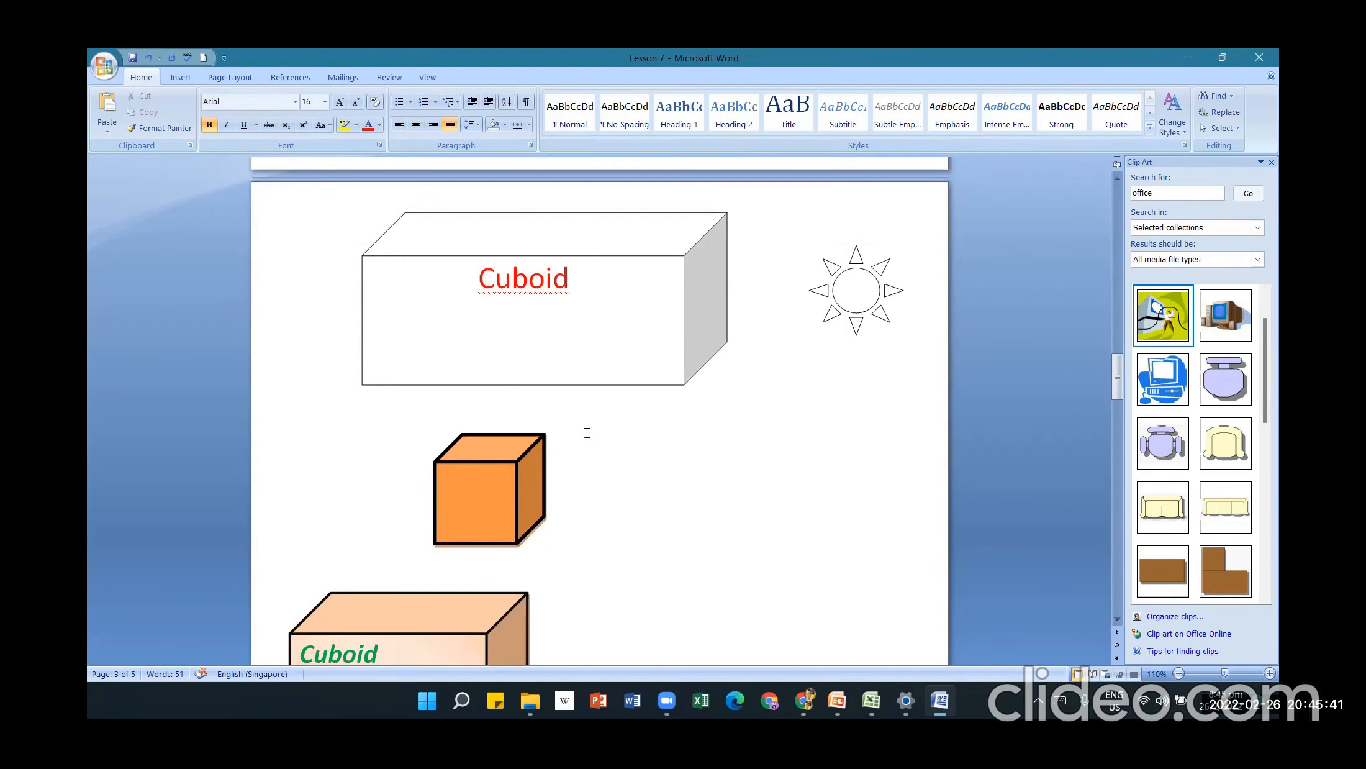
{"action": "scroll", "coordinate": [665, 386], "scroll_direction": "up", "scroll_amount": 3}
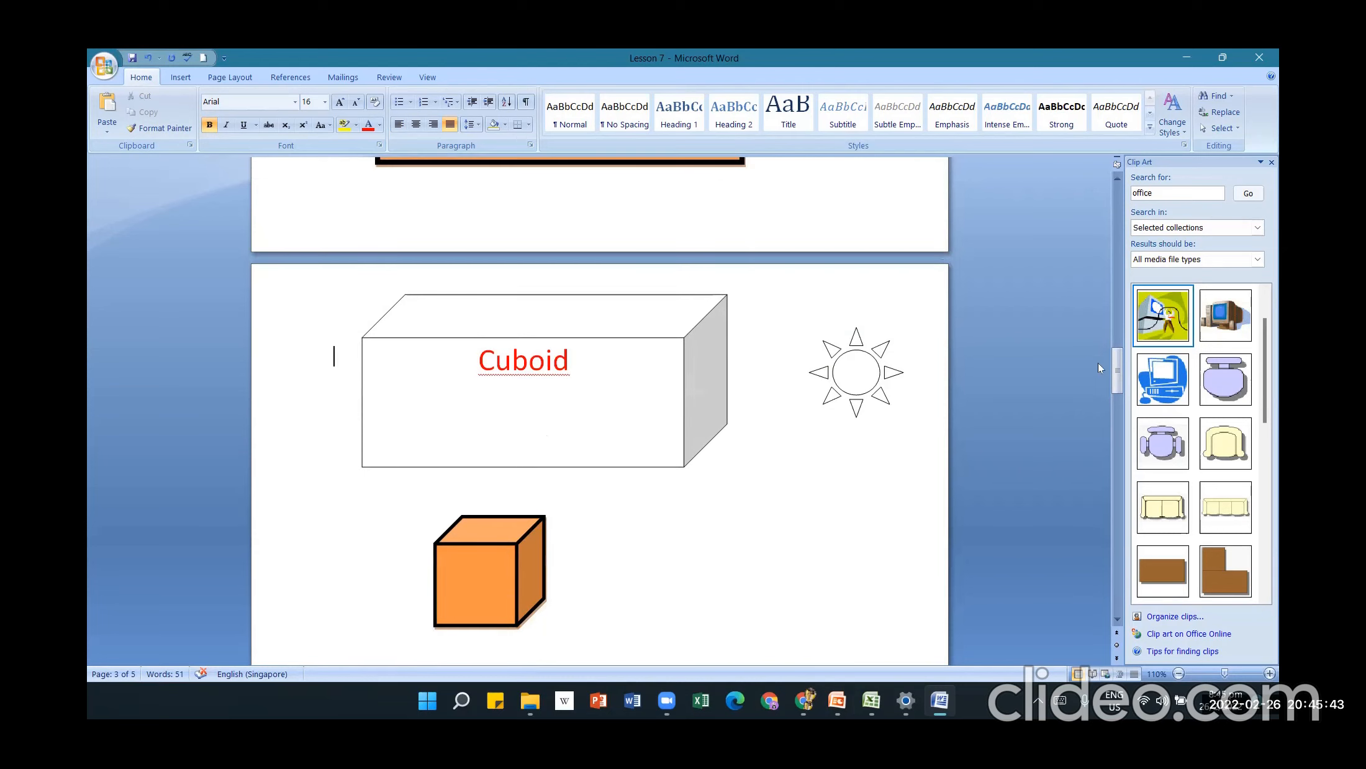
{"action": "left_click_drag", "start_coordinate": [1116, 370], "coordinate": [1072, 219]}
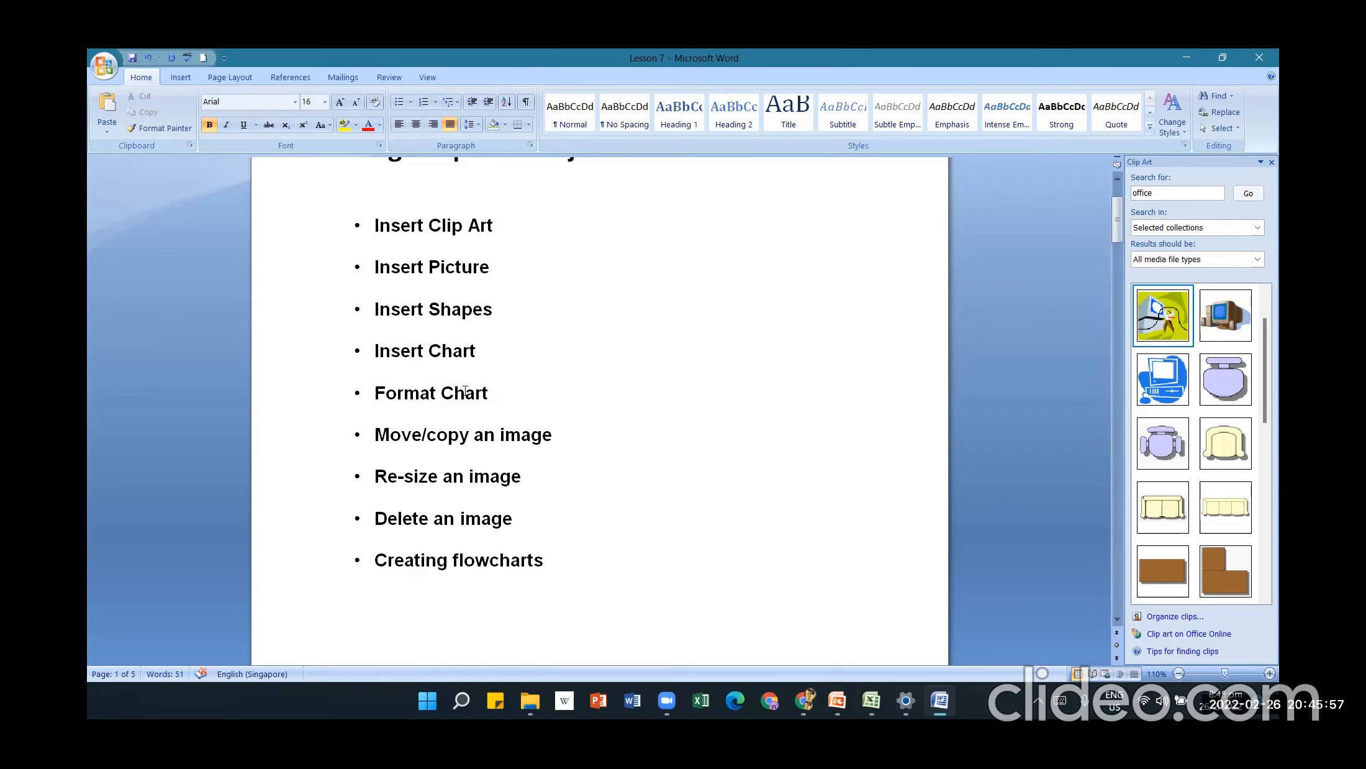
{"action": "scroll", "coordinate": [640, 442], "scroll_direction": "down", "scroll_amount": 8}
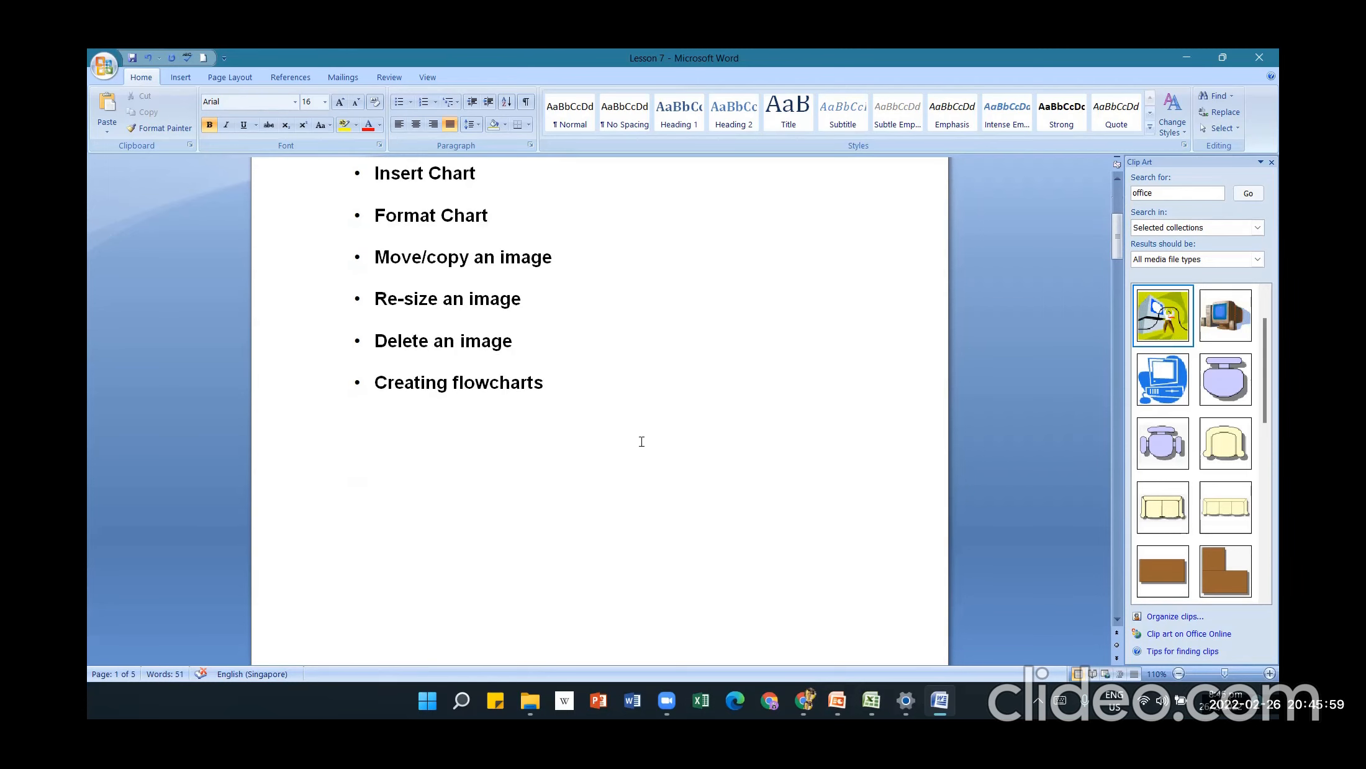
{"action": "scroll", "coordinate": [634, 480], "scroll_direction": "down", "scroll_amount": 12}
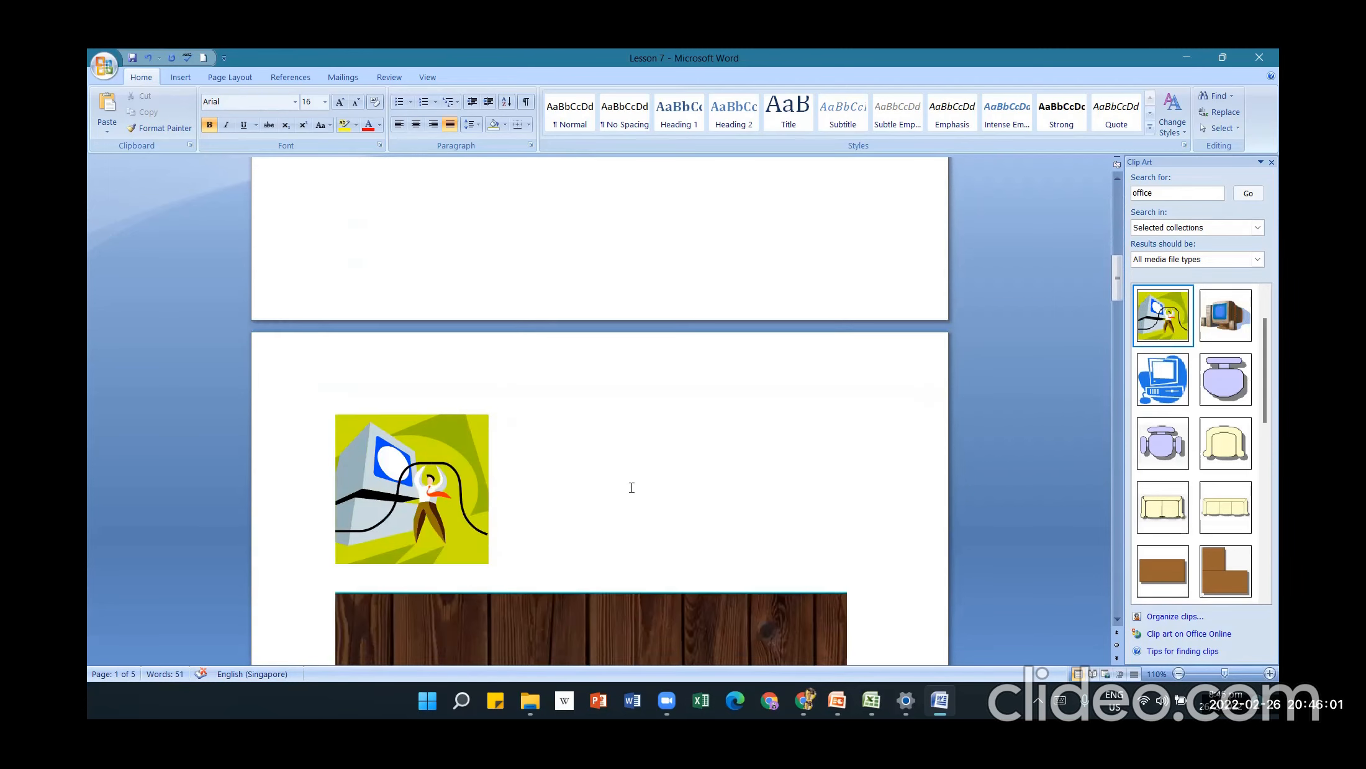
{"action": "scroll", "coordinate": [620, 492], "scroll_direction": "down", "scroll_amount": 2}
{"action": "left_click", "coordinate": [636, 385]}
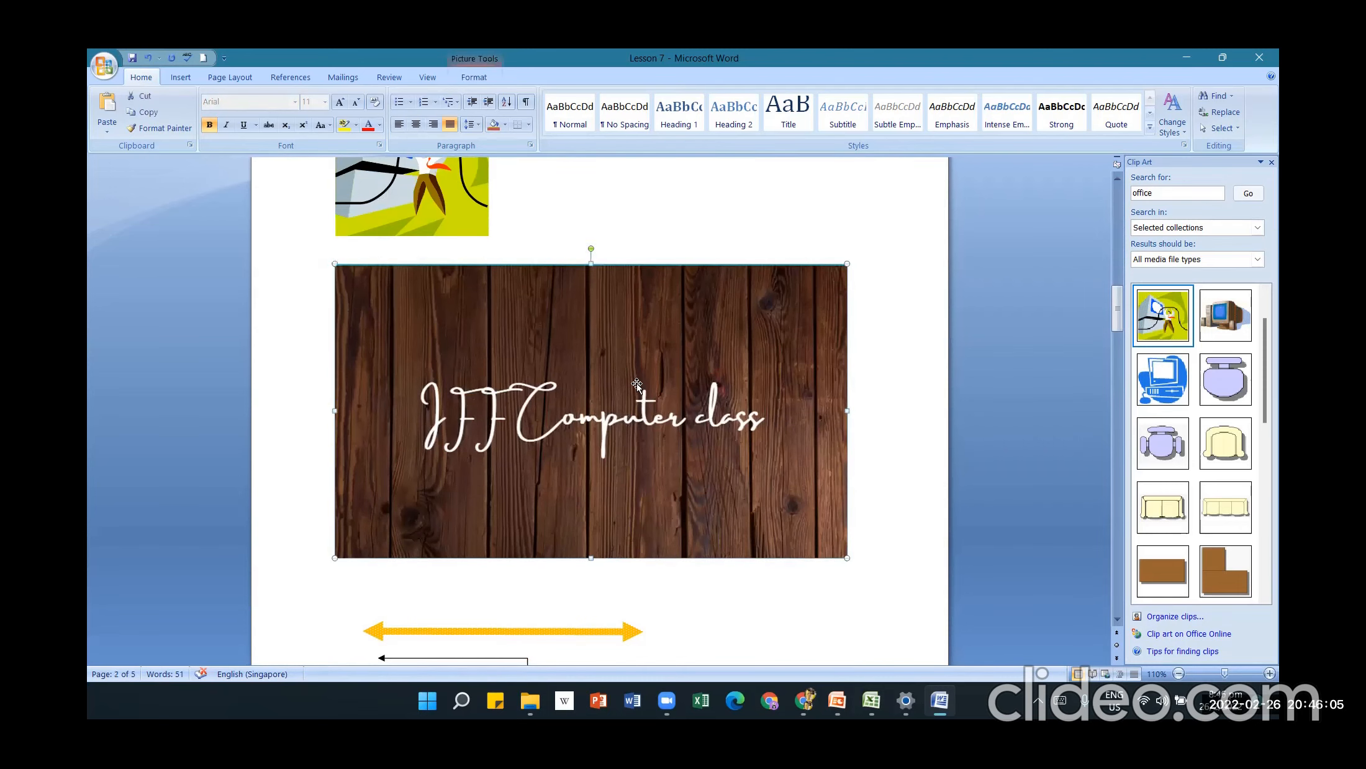
{"action": "scroll", "coordinate": [647, 277], "scroll_direction": "down", "scroll_amount": 2}
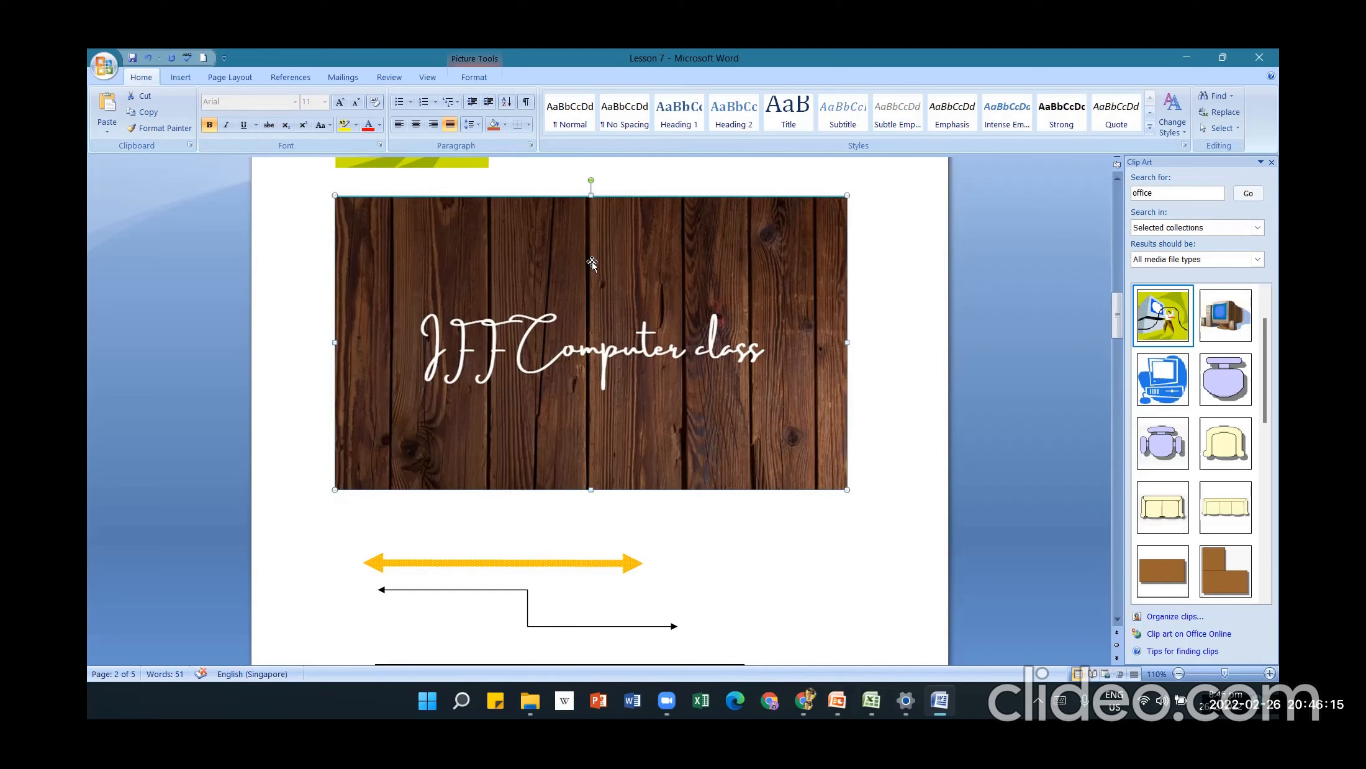
{"action": "left_click_drag", "start_coordinate": [592, 263], "coordinate": [707, 385]}
{"action": "right_click", "coordinate": [757, 438]}
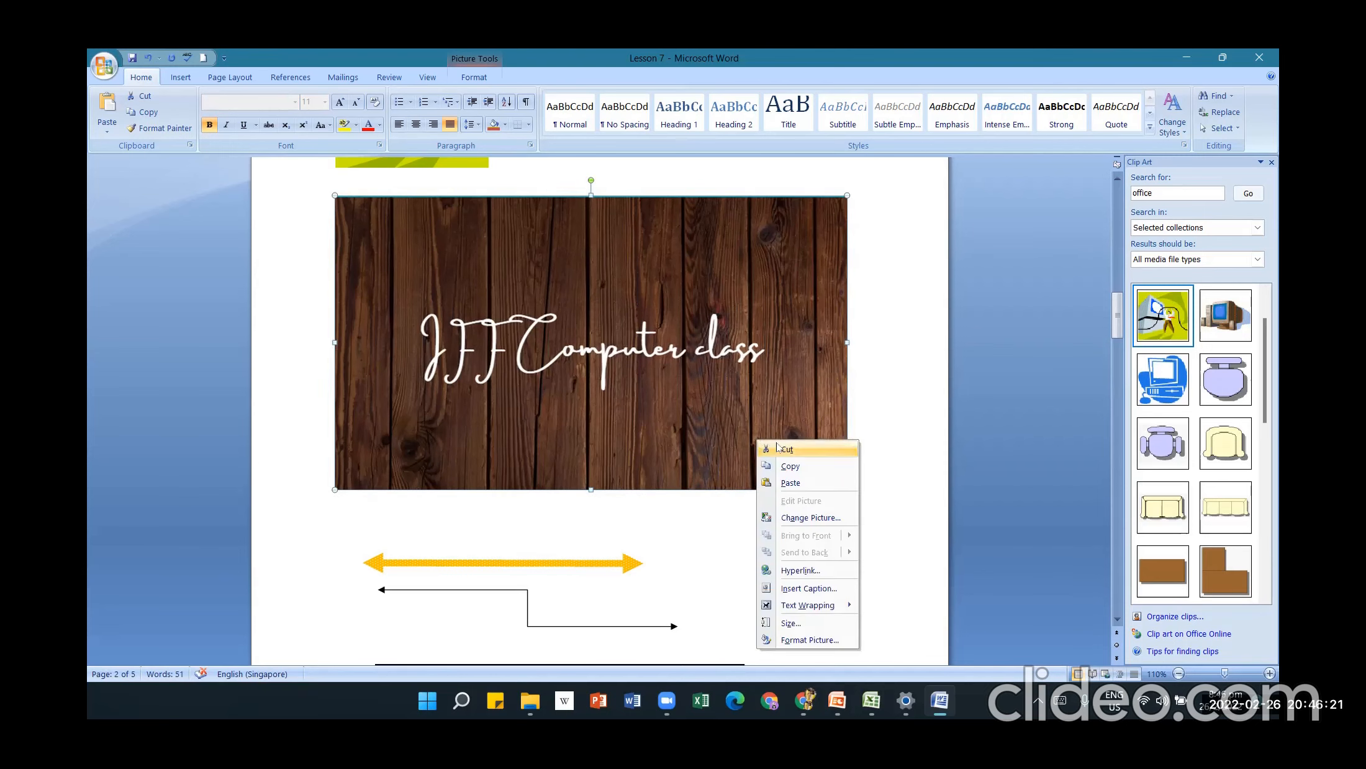
{"action": "left_click", "coordinate": [787, 449]}
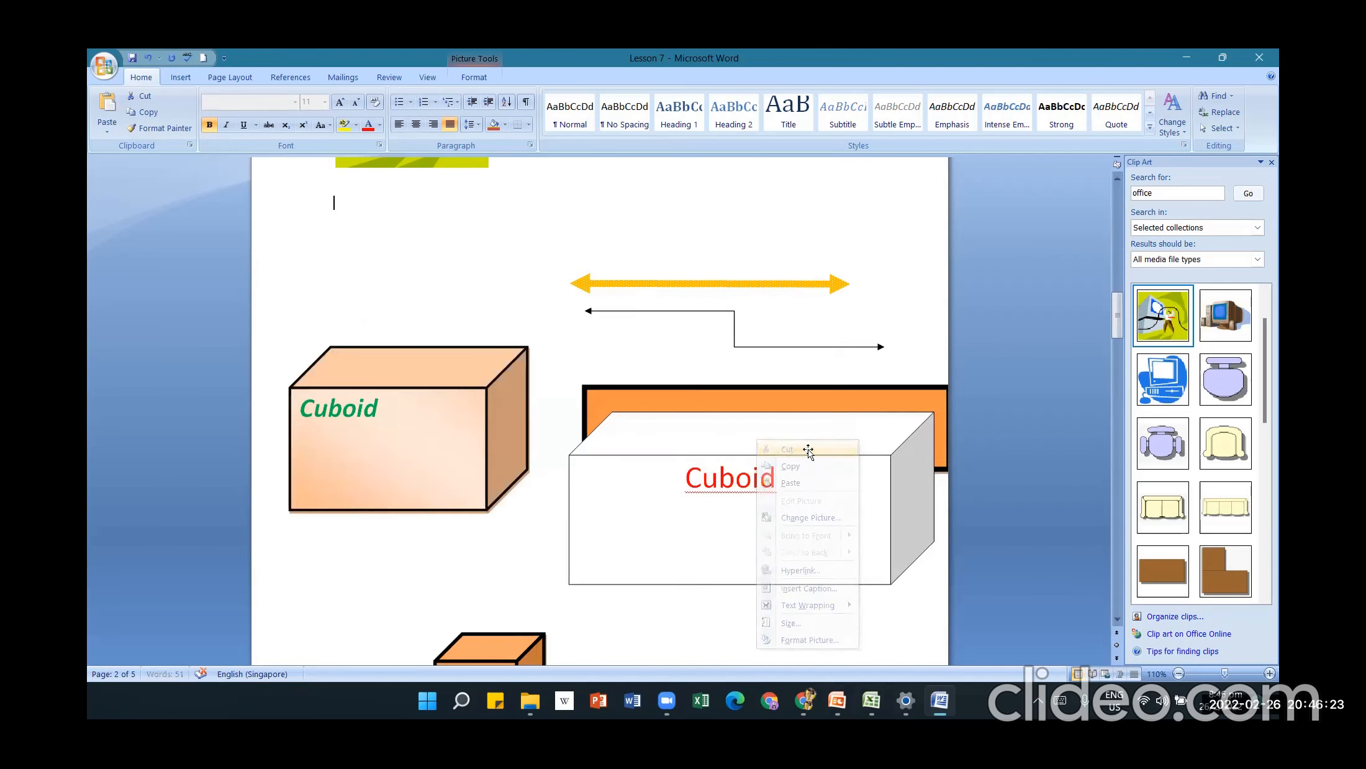
- Paste the cut picture into the blank area at the start of page 3 and deselect it
{"action": "scroll", "coordinate": [554, 433], "scroll_direction": "down", "scroll_amount": 3}
{"action": "scroll", "coordinate": [554, 432], "scroll_direction": "down", "scroll_amount": 10}
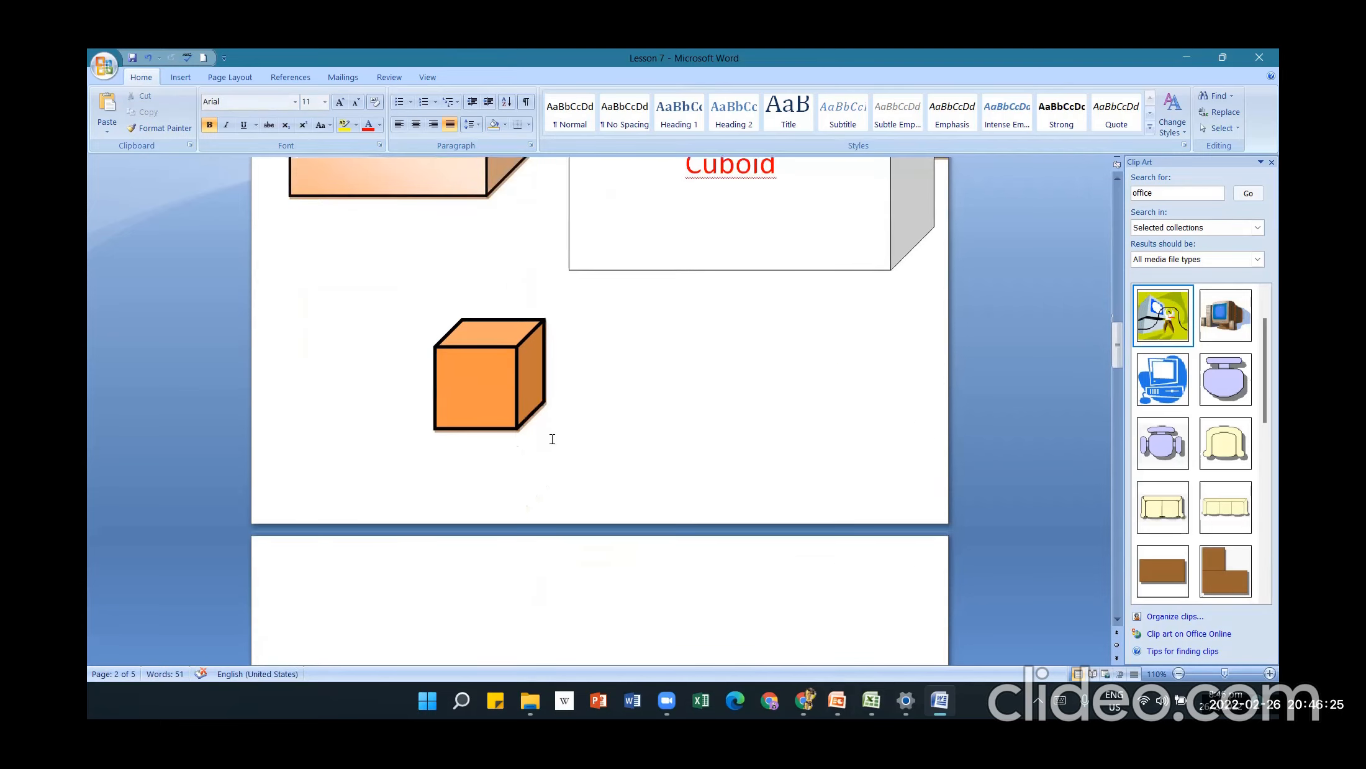
{"action": "right_click", "coordinate": [375, 520]}
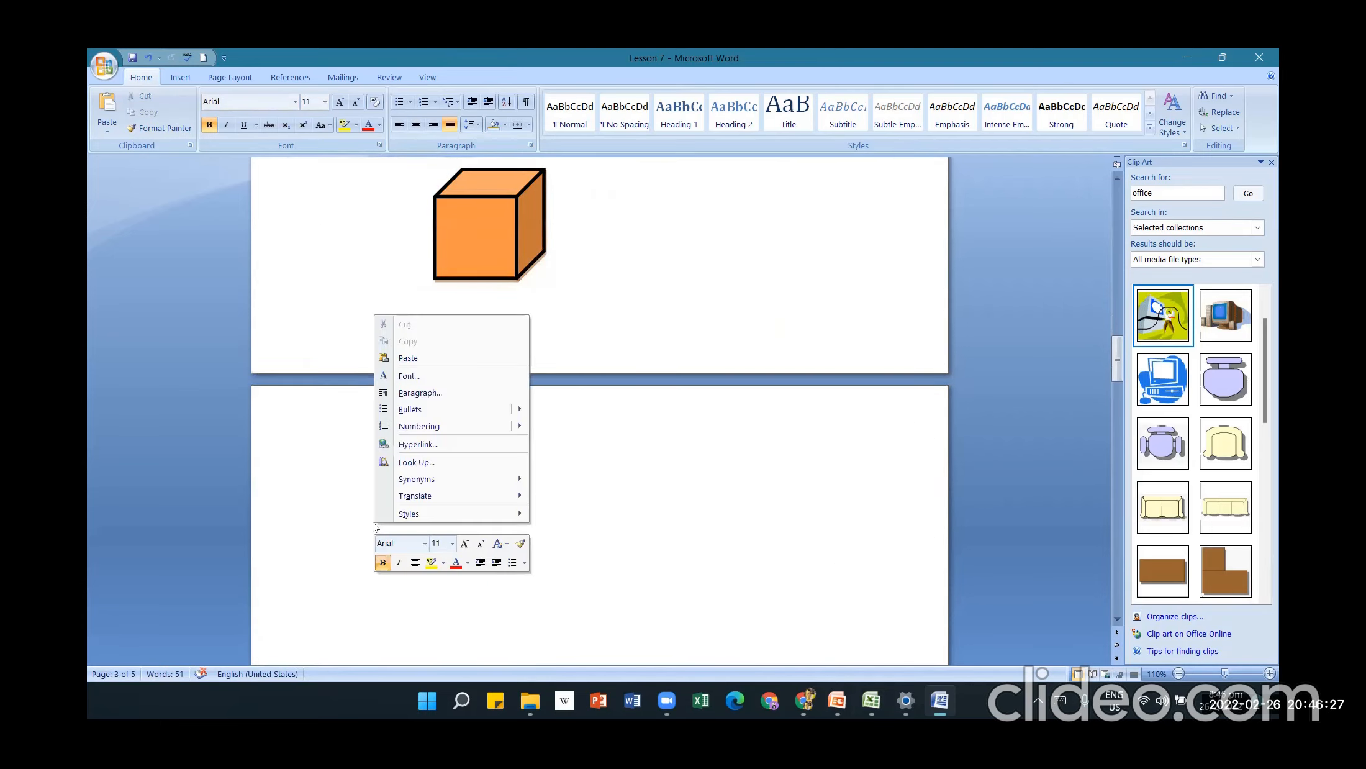
{"action": "left_click", "coordinate": [439, 359]}
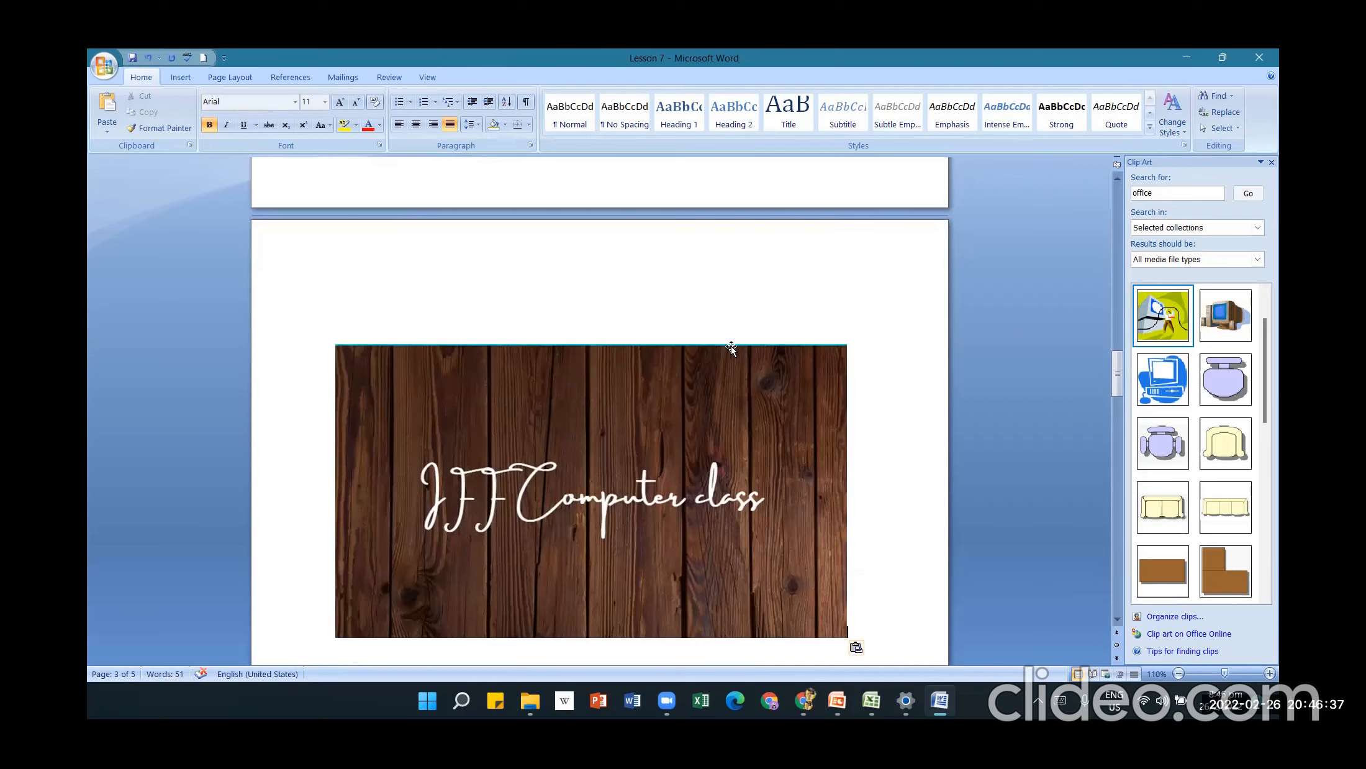
{"action": "left_click", "coordinate": [695, 403]}
{"action": "scroll", "coordinate": [693, 344], "scroll_direction": "down", "scroll_amount": 3}
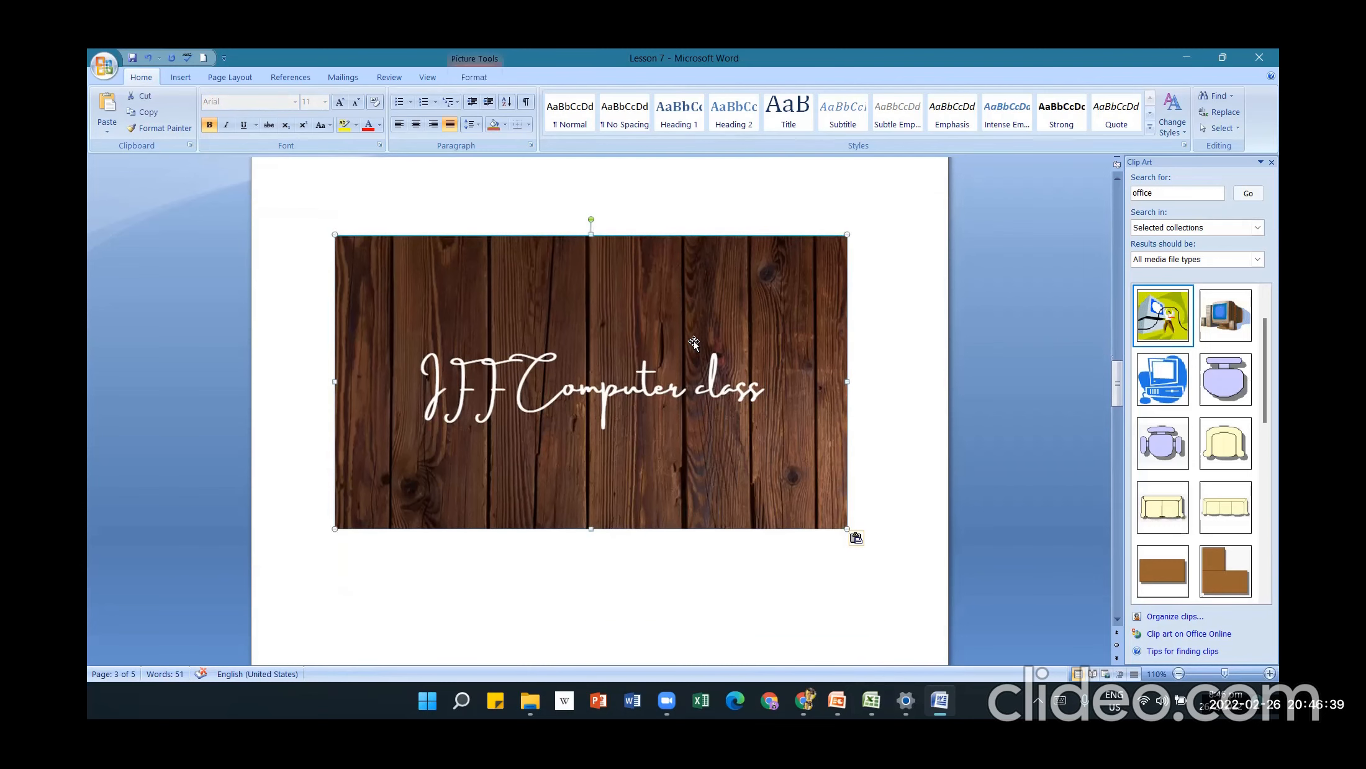
{"action": "scroll", "coordinate": [693, 343], "scroll_direction": "down", "scroll_amount": 1}
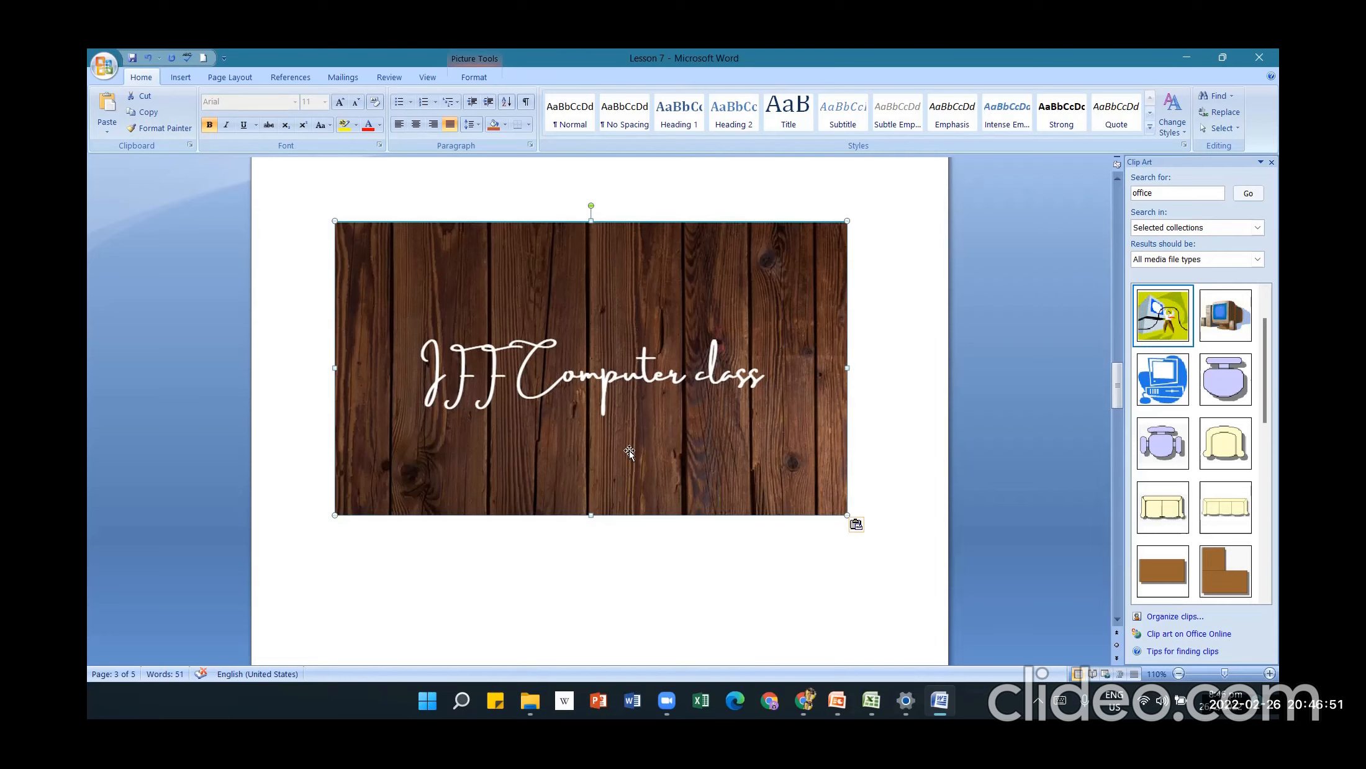
{"action": "left_click", "coordinate": [391, 594]}
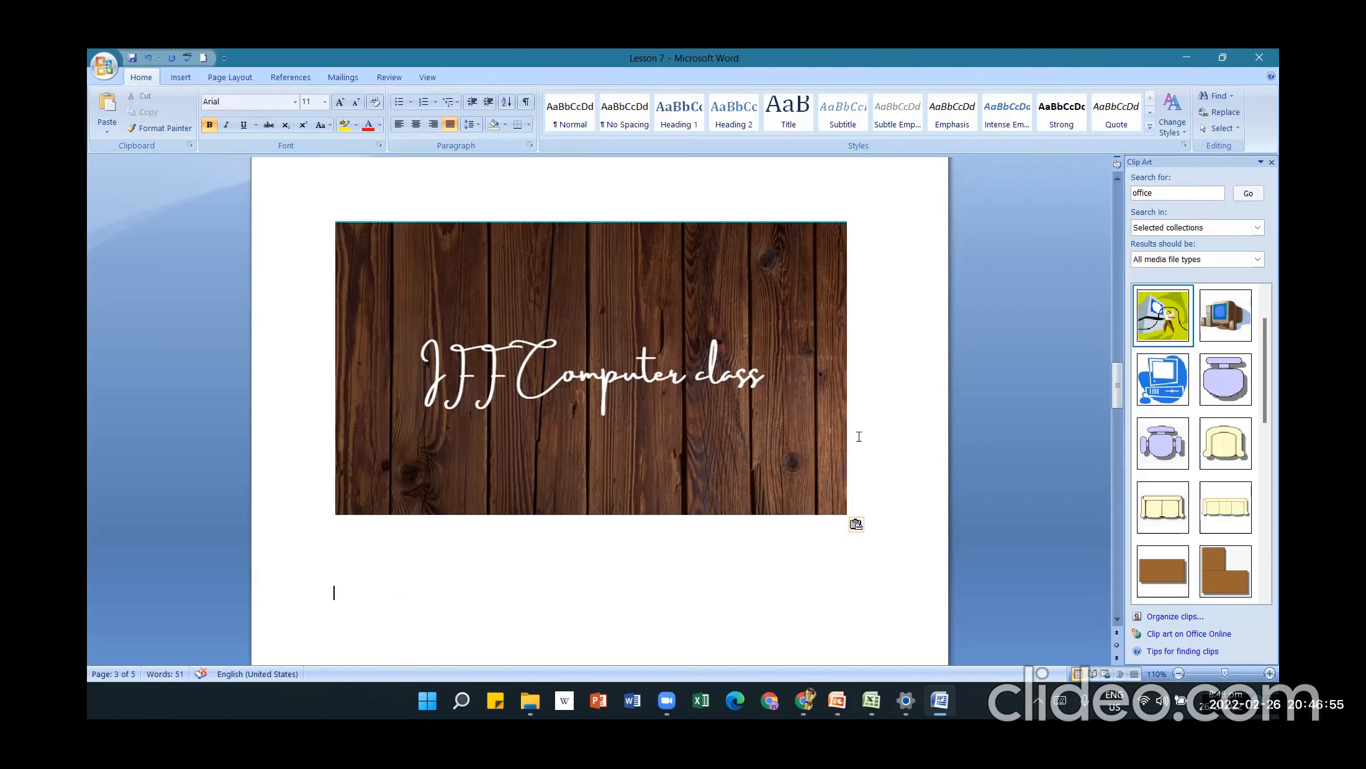
- Enlarge the pasted picture proportionally, and reduce its height and width separately to make it a small rectangle
{"action": "left_click", "coordinate": [773, 339]}
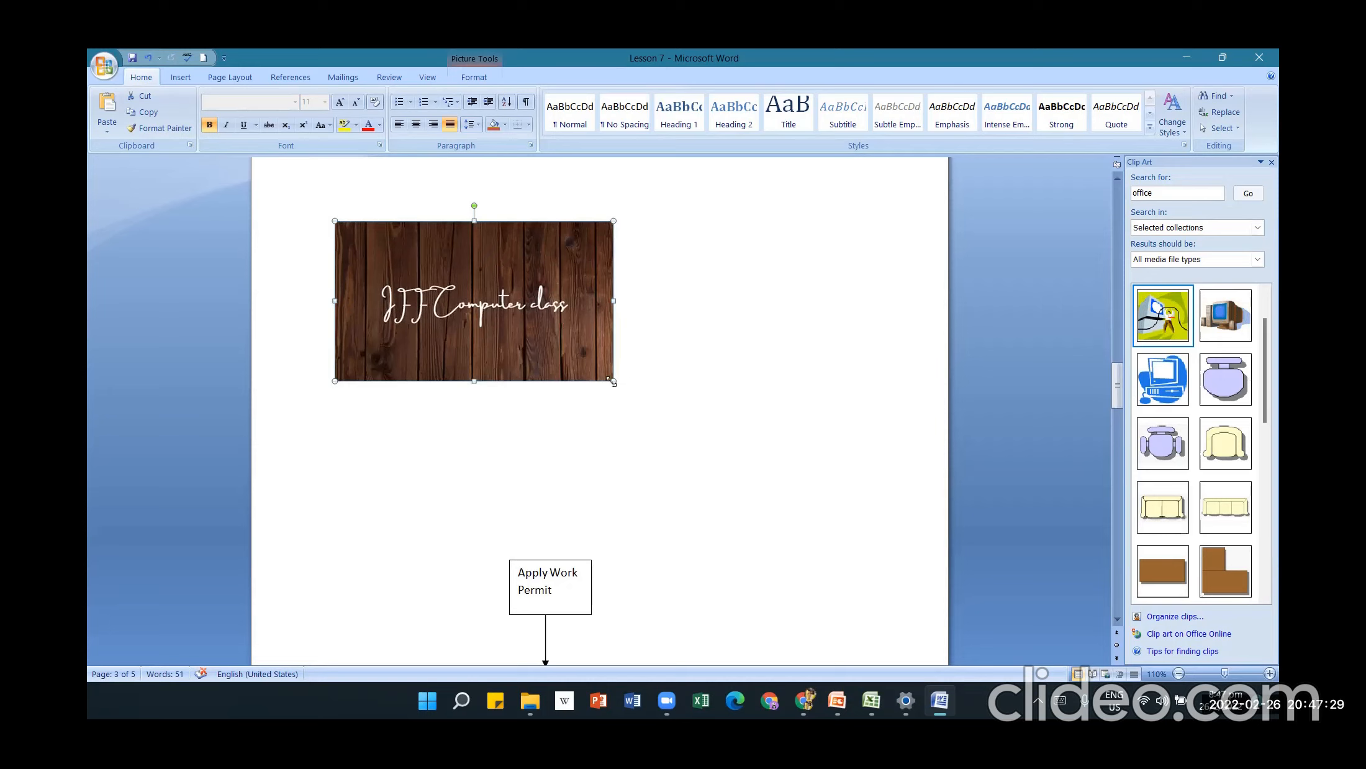
{"action": "left_click_drag", "start_coordinate": [610, 381], "coordinate": [821, 548]}
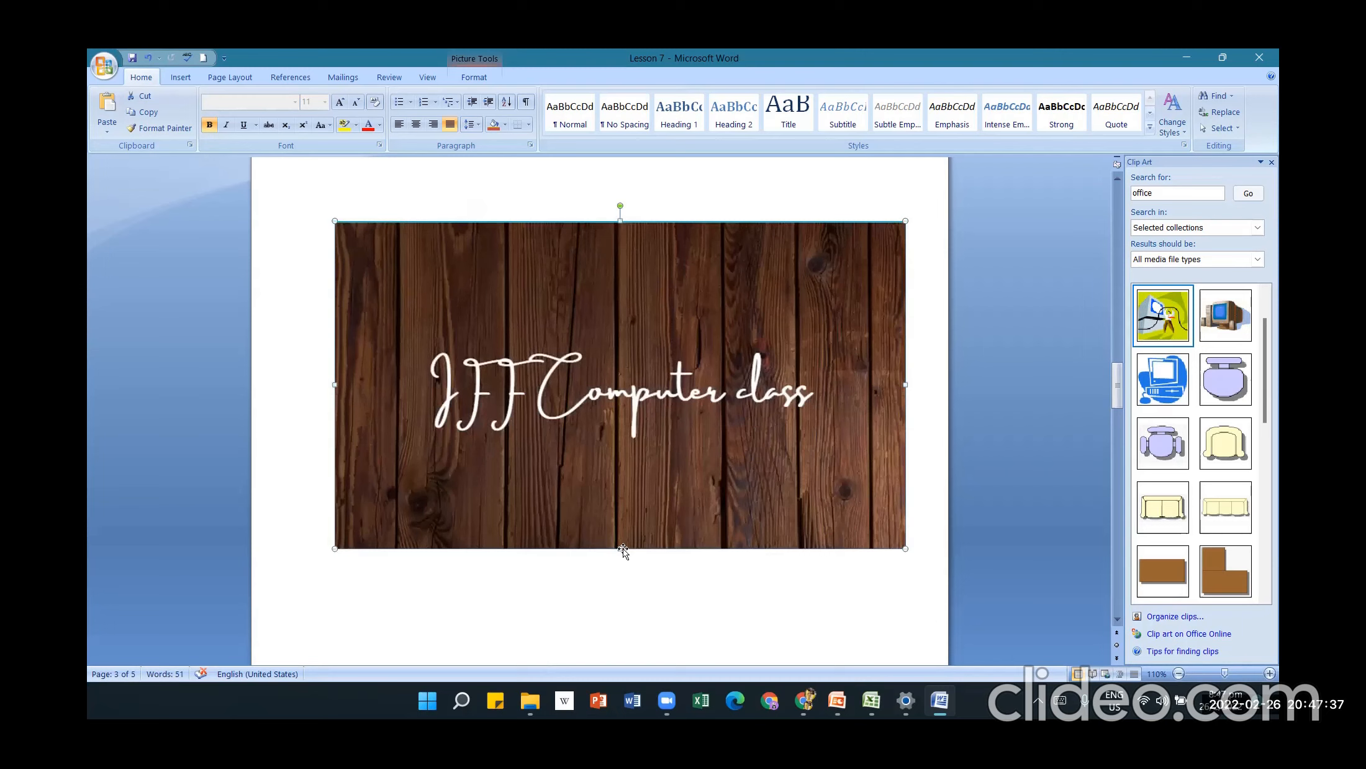
{"action": "left_click_drag", "start_coordinate": [619, 548], "coordinate": [621, 371]}
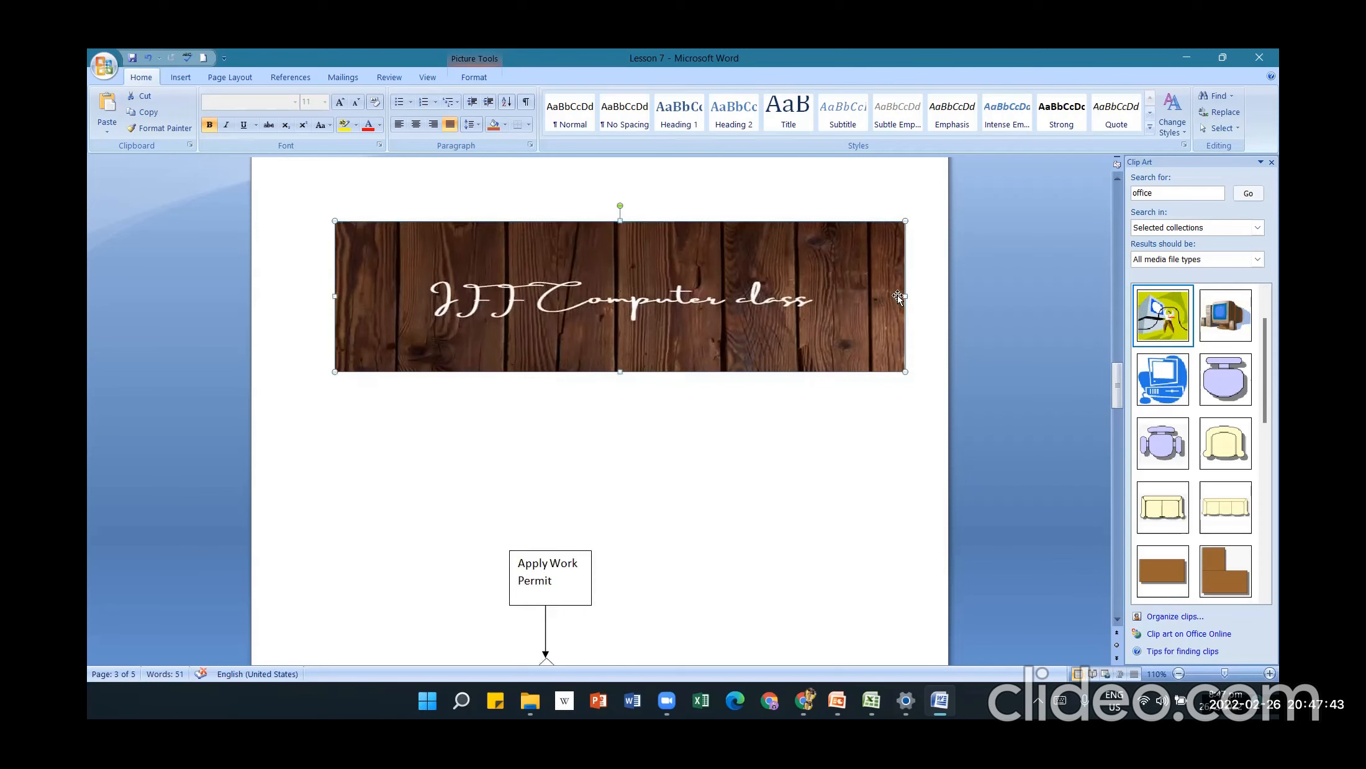
{"action": "left_click_drag", "start_coordinate": [906, 296], "coordinate": [559, 296]}
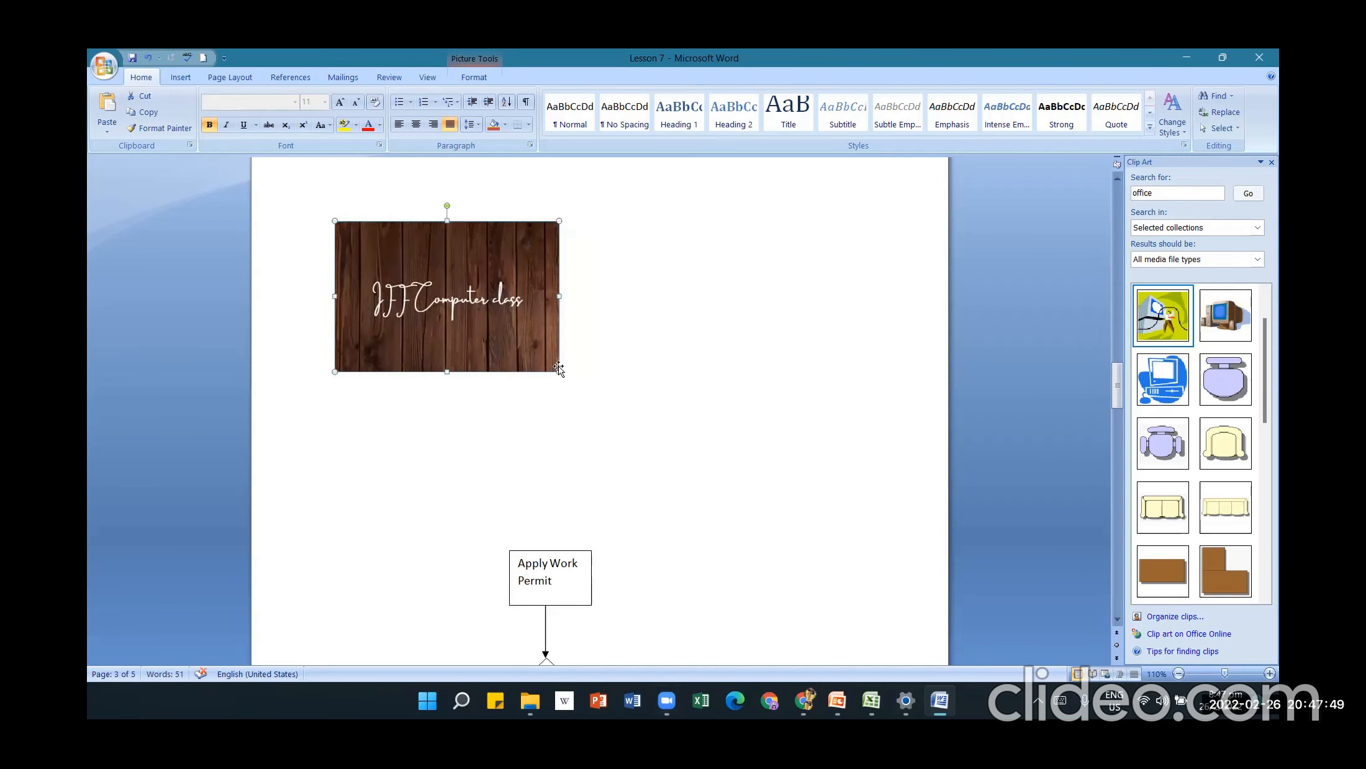
- Try enlarging the picture proportionally, undo that resize, and open the picture's size settings
{"action": "left_click_drag", "start_coordinate": [558, 371], "coordinate": [722, 528]}
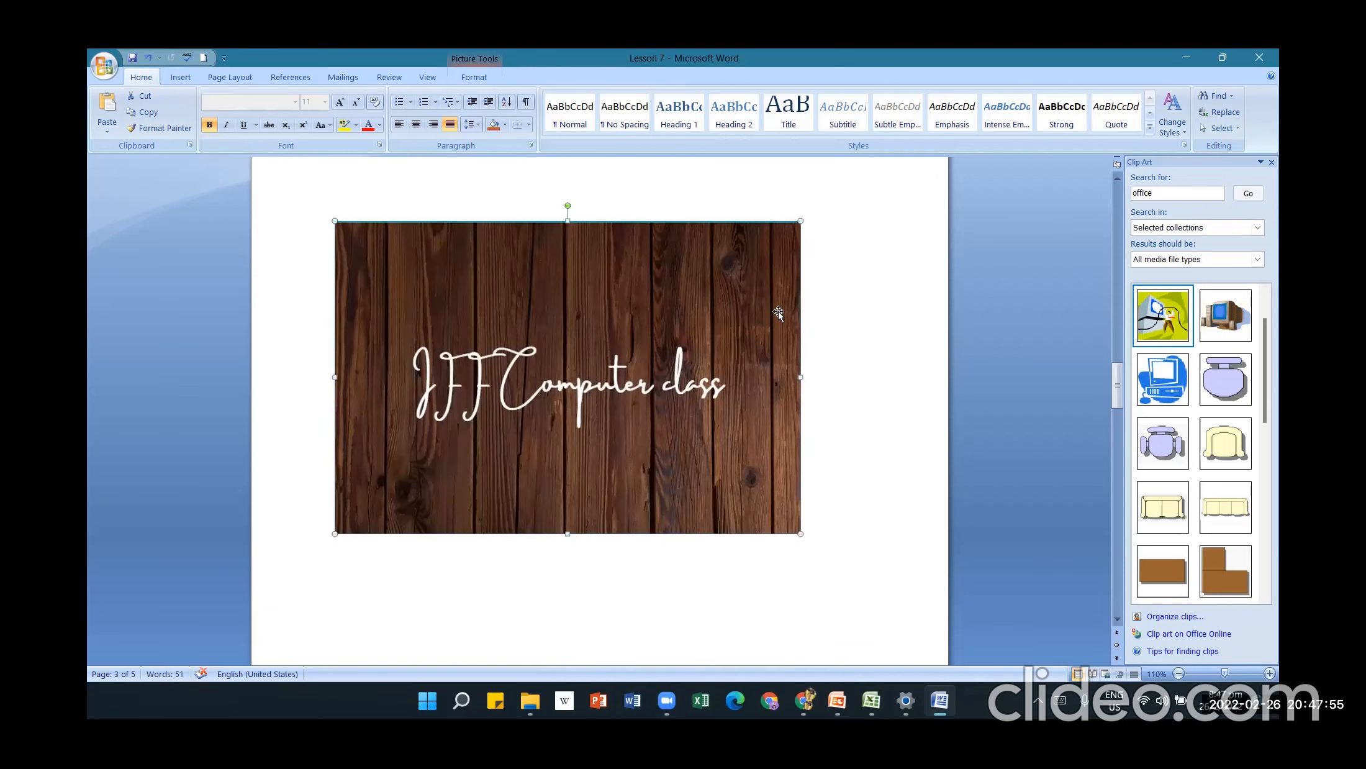
{"action": "left_click", "coordinate": [148, 59]}
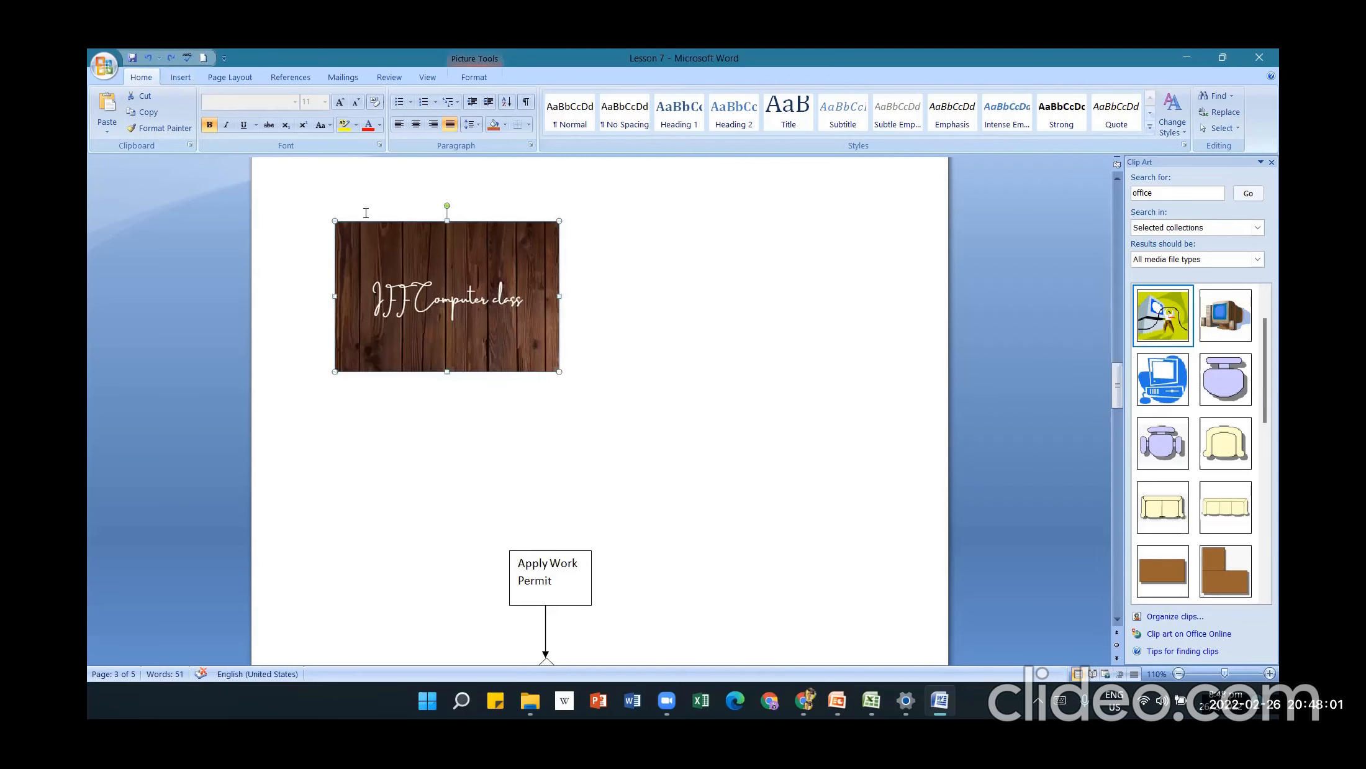
{"action": "right_click", "coordinate": [488, 257]}
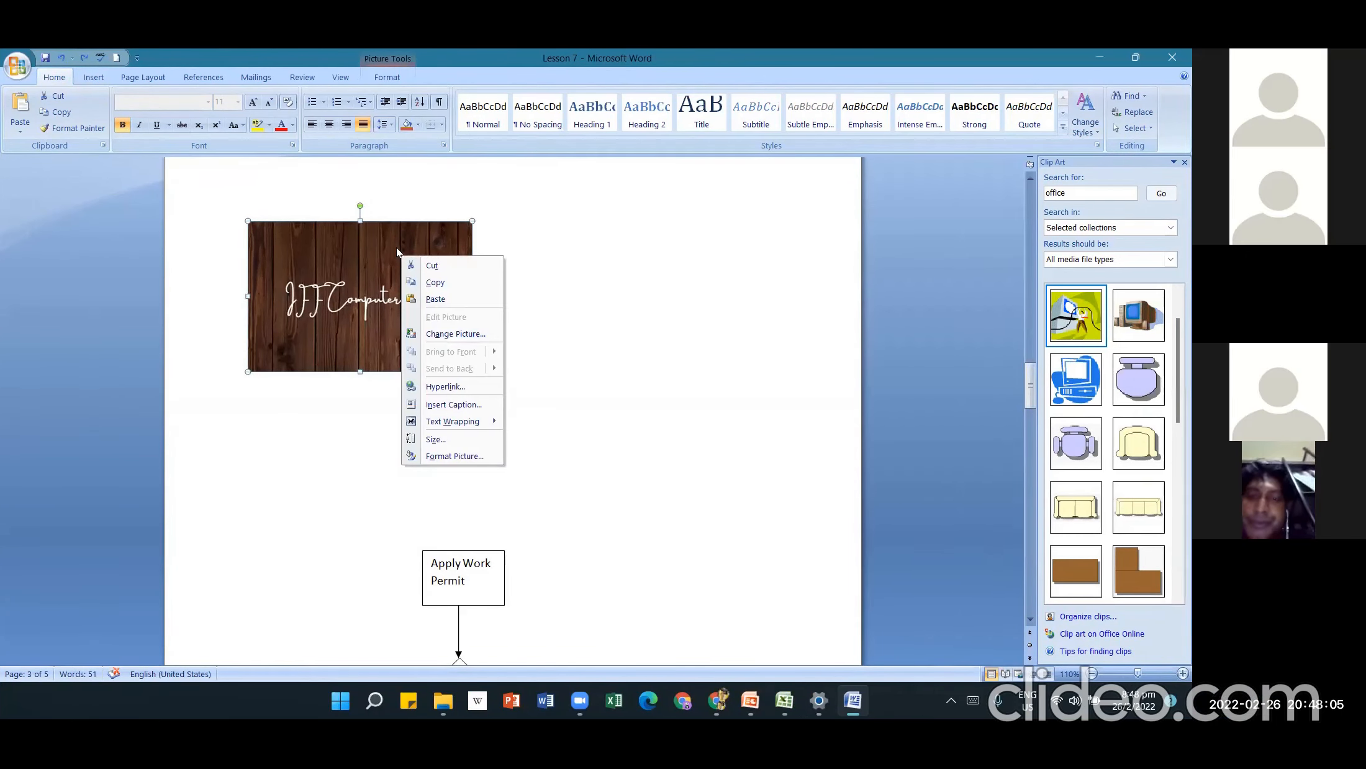
{"action": "left_click", "coordinate": [436, 441]}
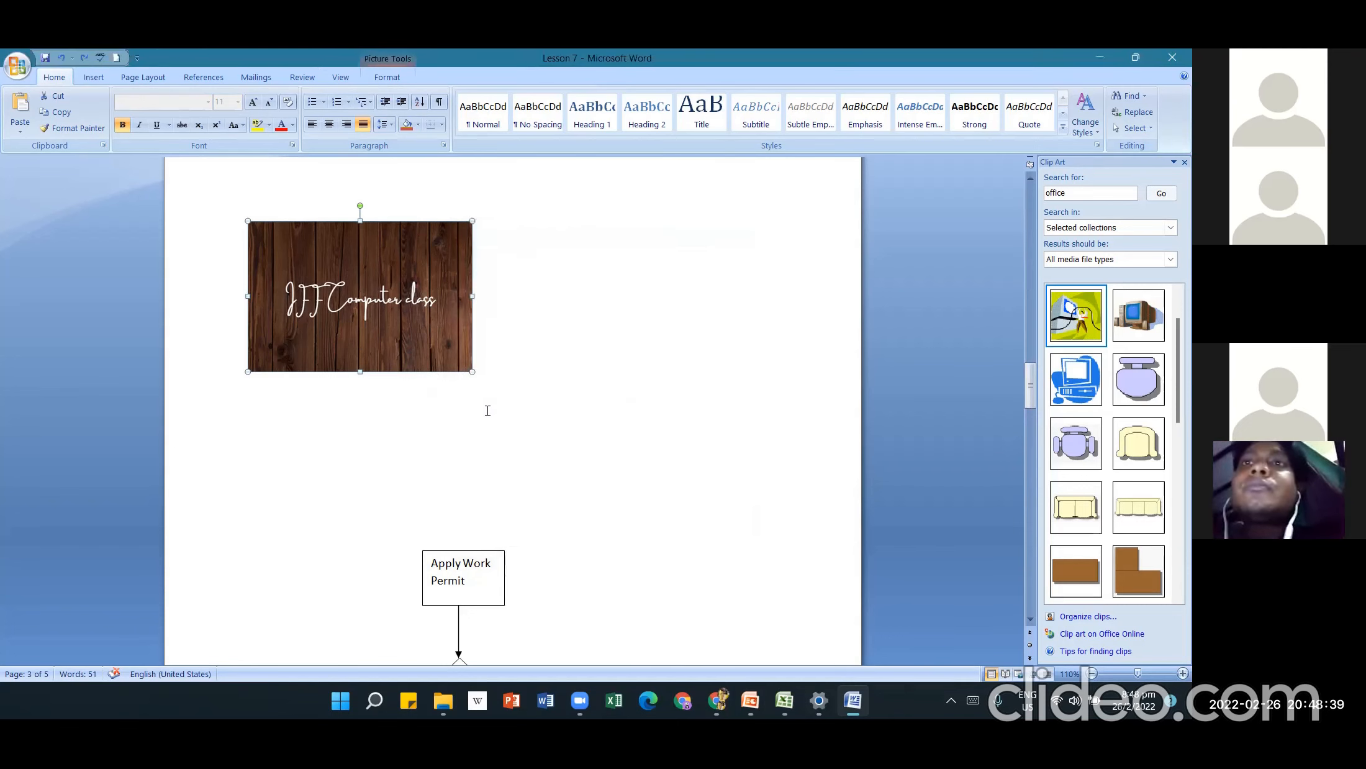
- Rescale the picture proportionally to about 5.6 cm high and 8.4 cm wide, undoing a trial height-only squash
{"action": "left_click_drag", "start_coordinate": [470, 370], "coordinate": [692, 519]}
{"action": "left_click_drag", "start_coordinate": [469, 519], "coordinate": [469, 337]}
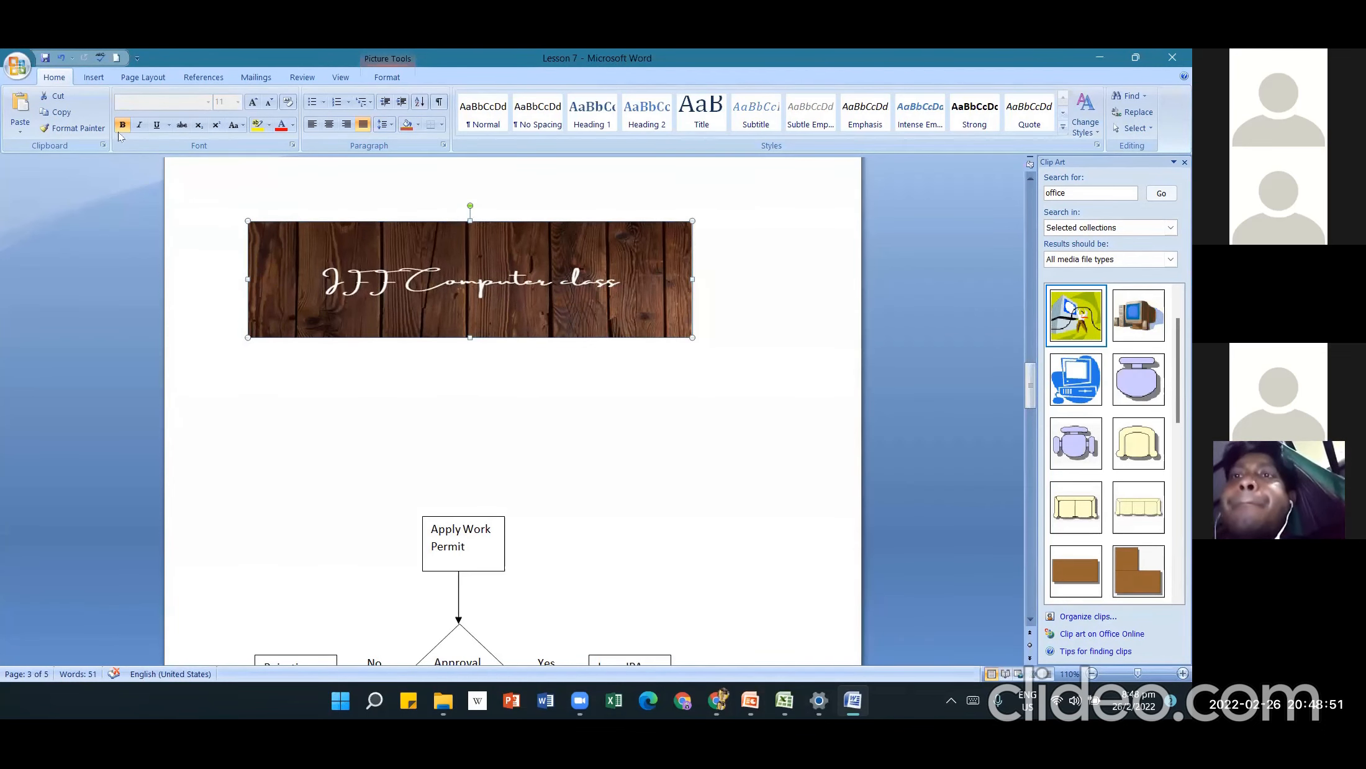
{"action": "left_click", "coordinate": [61, 57]}
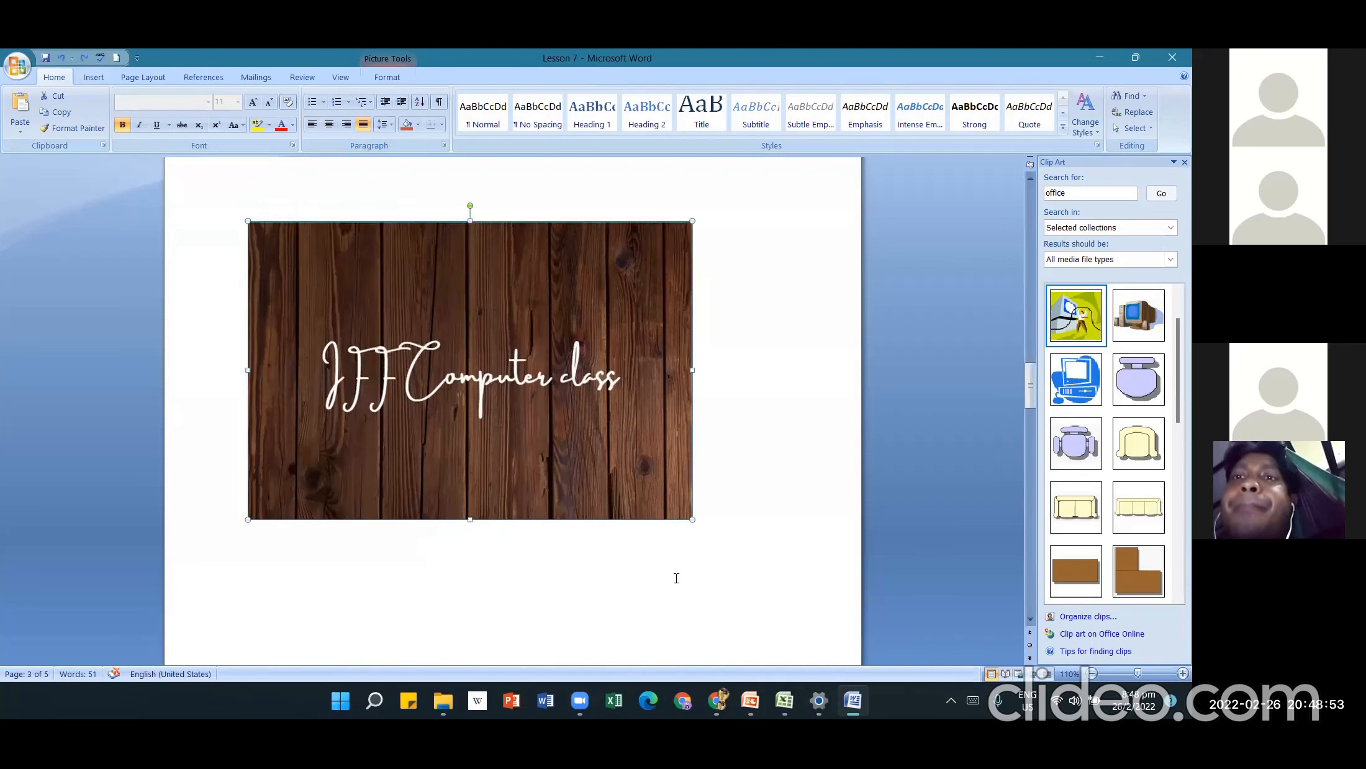
{"action": "left_click_drag", "start_coordinate": [688, 513], "coordinate": [514, 396]}
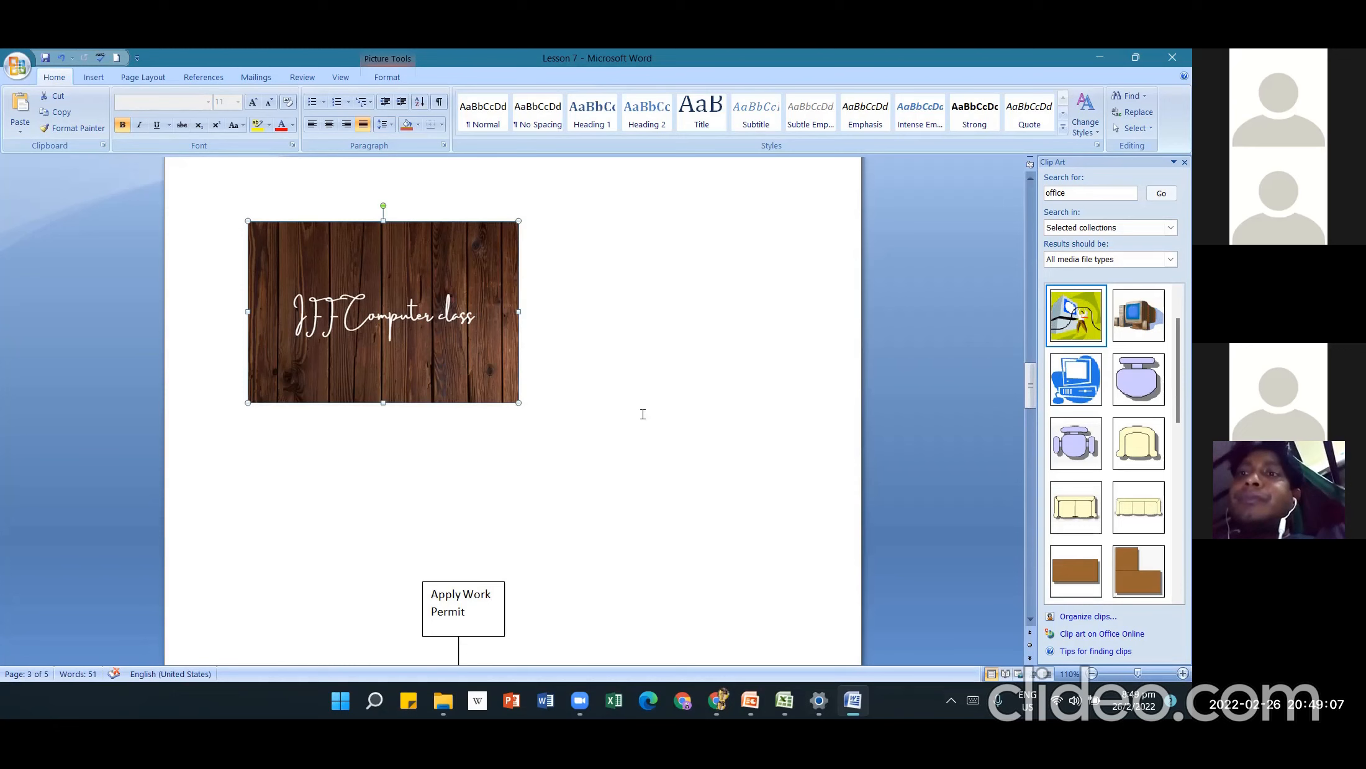
- Set the JFF Computer class picture's height to 8 cm in its size settings, keeping the aspect ratio locked
{"action": "right_click", "coordinate": [473, 289]}
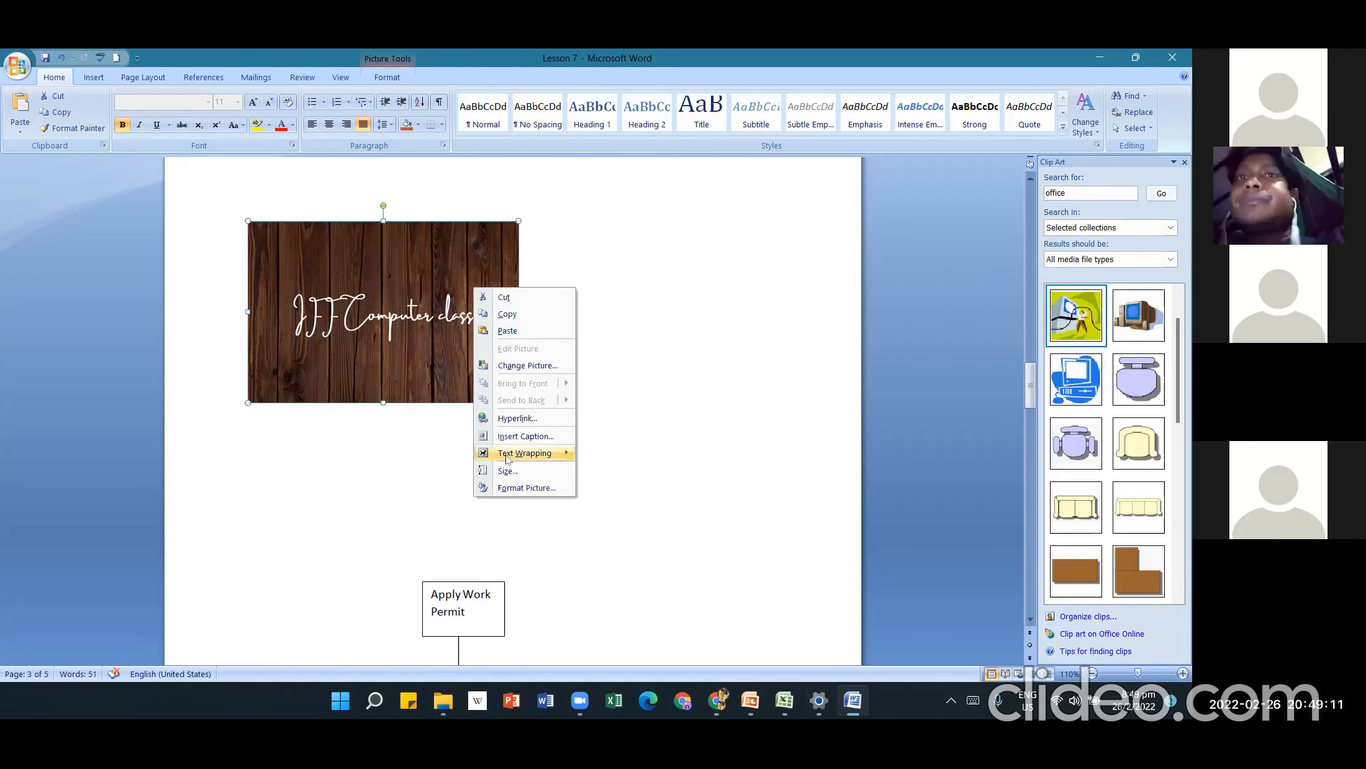
{"action": "left_click", "coordinate": [506, 471]}
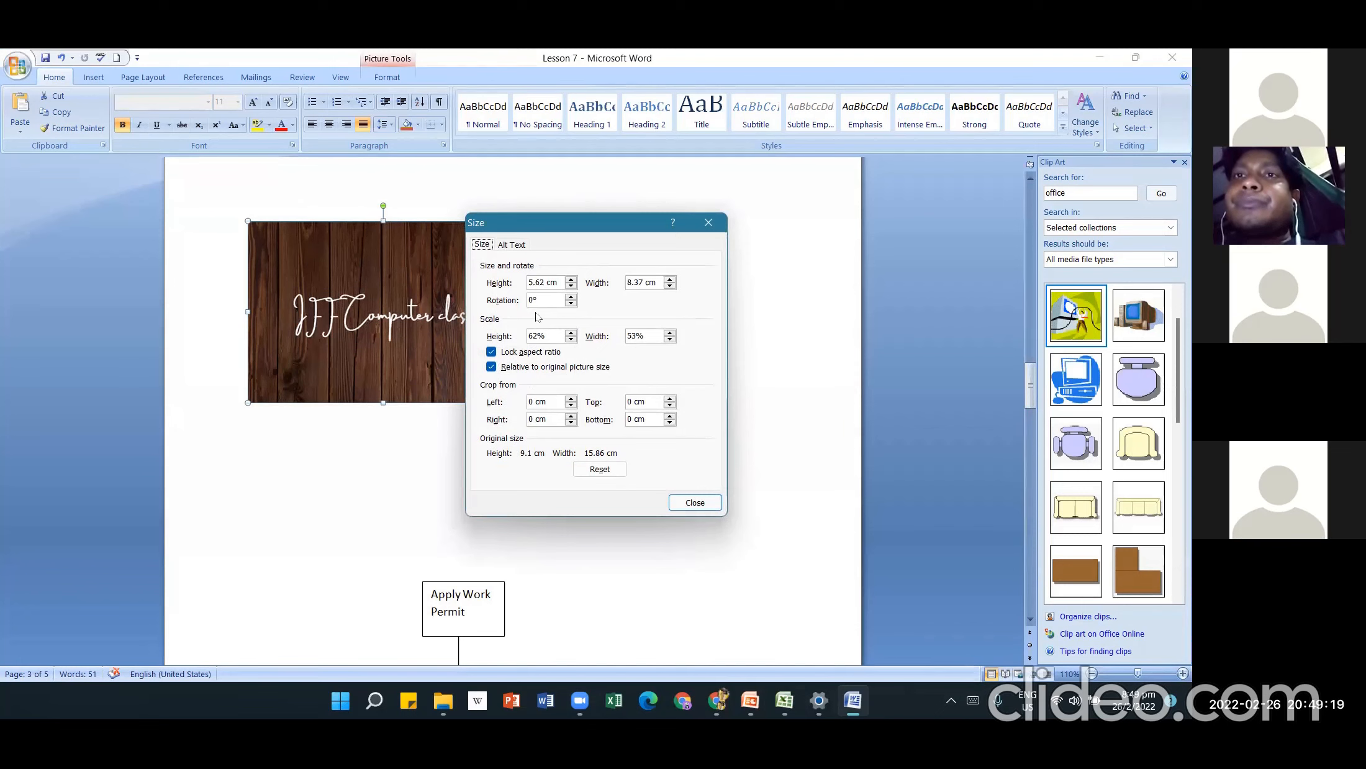
{"action": "left_click", "coordinate": [570, 279]}
{"action": "left_click", "coordinate": [570, 280]}
{"action": "left_click", "coordinate": [570, 279]}
{"action": "left_click", "coordinate": [570, 279]}
{"action": "left_click", "coordinate": [570, 279]}
{"action": "left_click", "coordinate": [570, 280]}
{"action": "left_click", "coordinate": [571, 279]}
{"action": "left_click", "coordinate": [571, 280]}
{"action": "left_click", "coordinate": [571, 279]}
{"action": "left_click", "coordinate": [571, 280]}
{"action": "left_click", "coordinate": [570, 280]}
{"action": "left_click", "coordinate": [570, 280]}
{"action": "left_click", "coordinate": [571, 280]}
{"action": "left_click", "coordinate": [570, 280]}
{"action": "left_click", "coordinate": [571, 279]}
{"action": "left_click", "coordinate": [571, 280]}
{"action": "left_click", "coordinate": [570, 280]}
{"action": "left_click", "coordinate": [570, 279]}
{"action": "left_click", "coordinate": [570, 279]}
{"action": "left_click", "coordinate": [571, 279]}
{"action": "left_click", "coordinate": [570, 279]}
{"action": "left_click", "coordinate": [571, 280]}
{"action": "left_click", "coordinate": [570, 279]}
{"action": "left_click", "coordinate": [570, 279]}
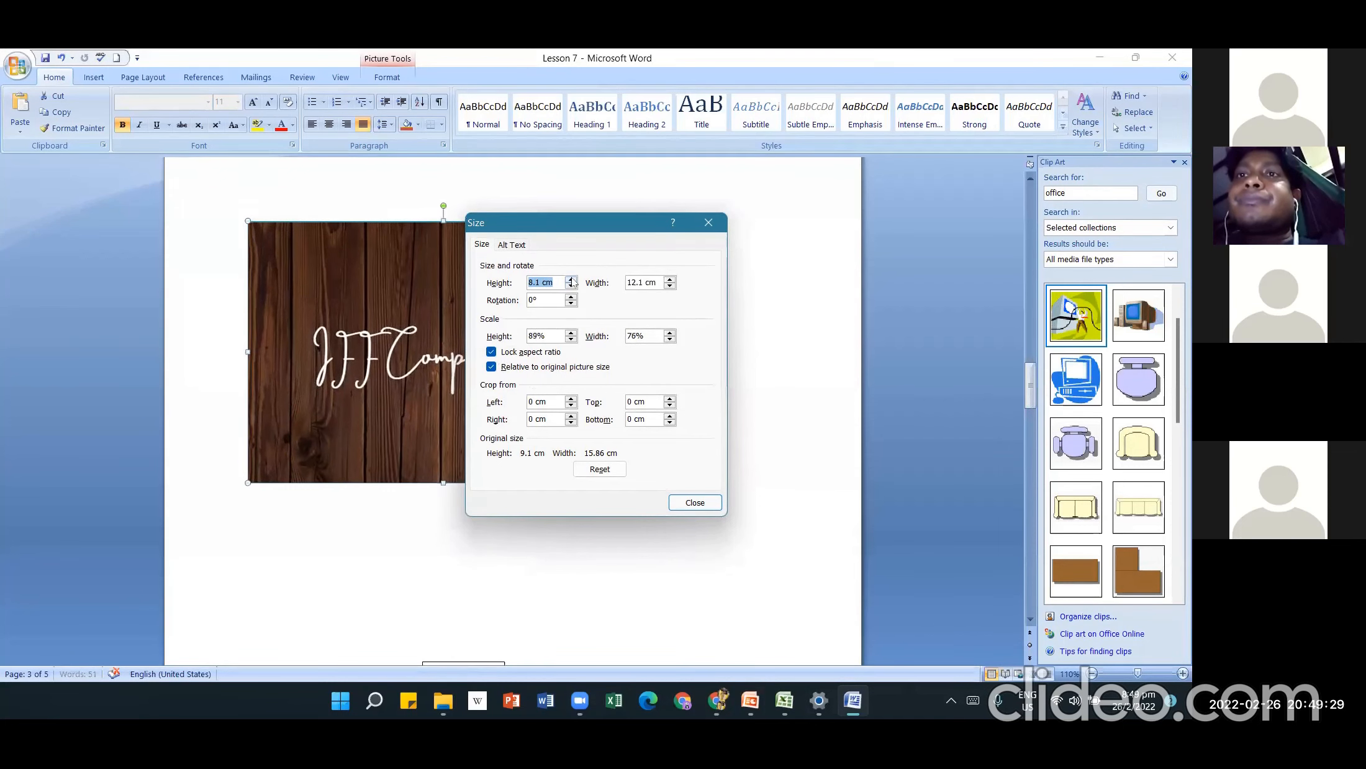
{"action": "left_click", "coordinate": [570, 286]}
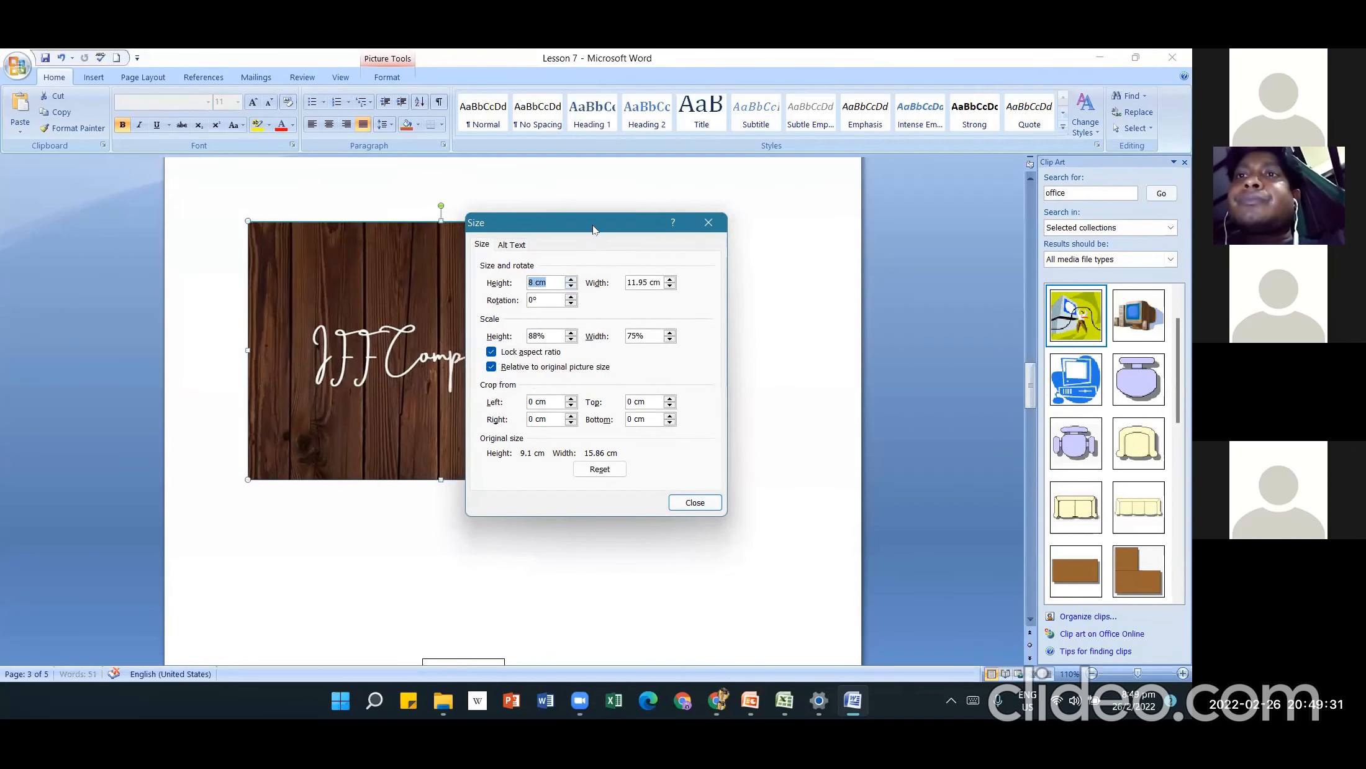
- Move the size settings clear of the picture, try a height of 7.7 cm, restore 8 cm, and close the settings
{"action": "left_click_drag", "start_coordinate": [592, 229], "coordinate": [801, 269]}
{"action": "left_click", "coordinate": [780, 327]}
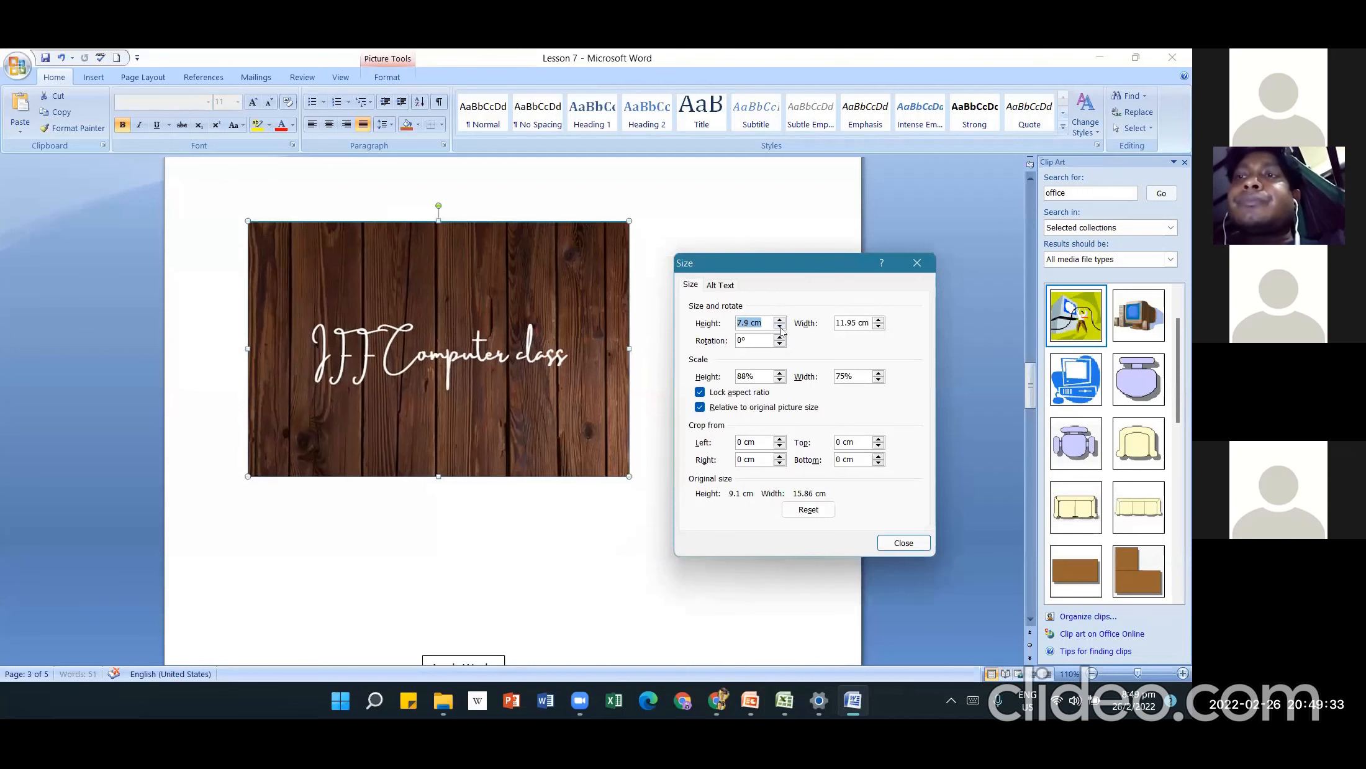
{"action": "left_click", "coordinate": [779, 327]}
{"action": "left_click", "coordinate": [779, 327]}
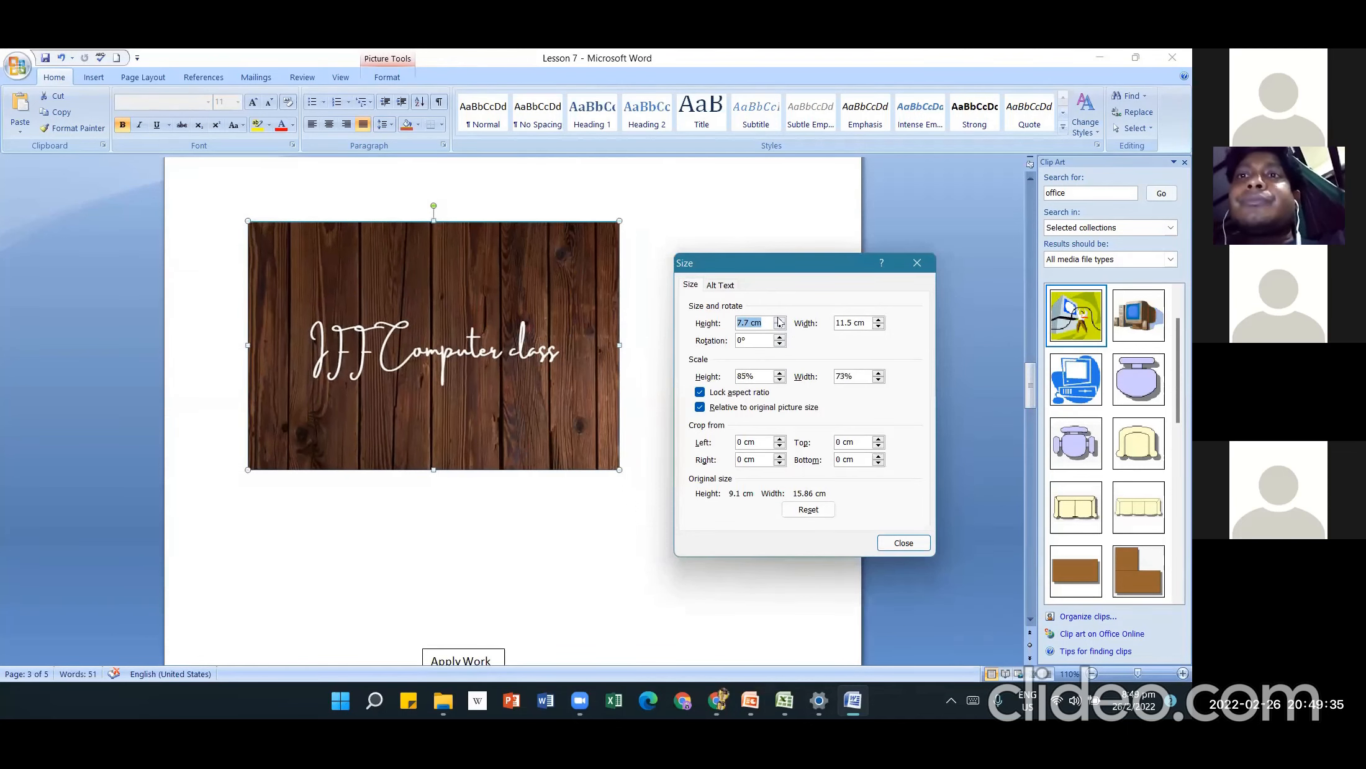
{"action": "left_click", "coordinate": [779, 322]}
{"action": "left_click", "coordinate": [780, 322]}
{"action": "left_click", "coordinate": [780, 323]}
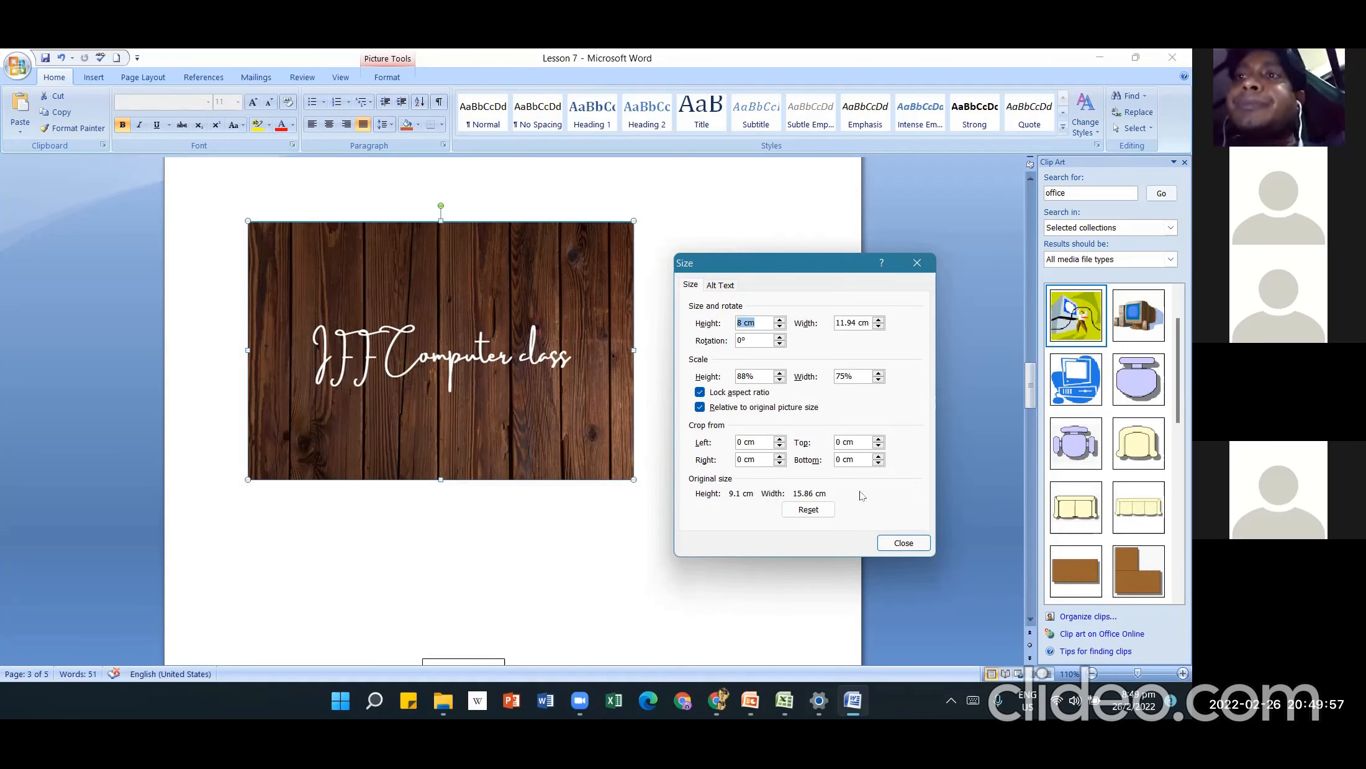
{"action": "left_click", "coordinate": [903, 542]}
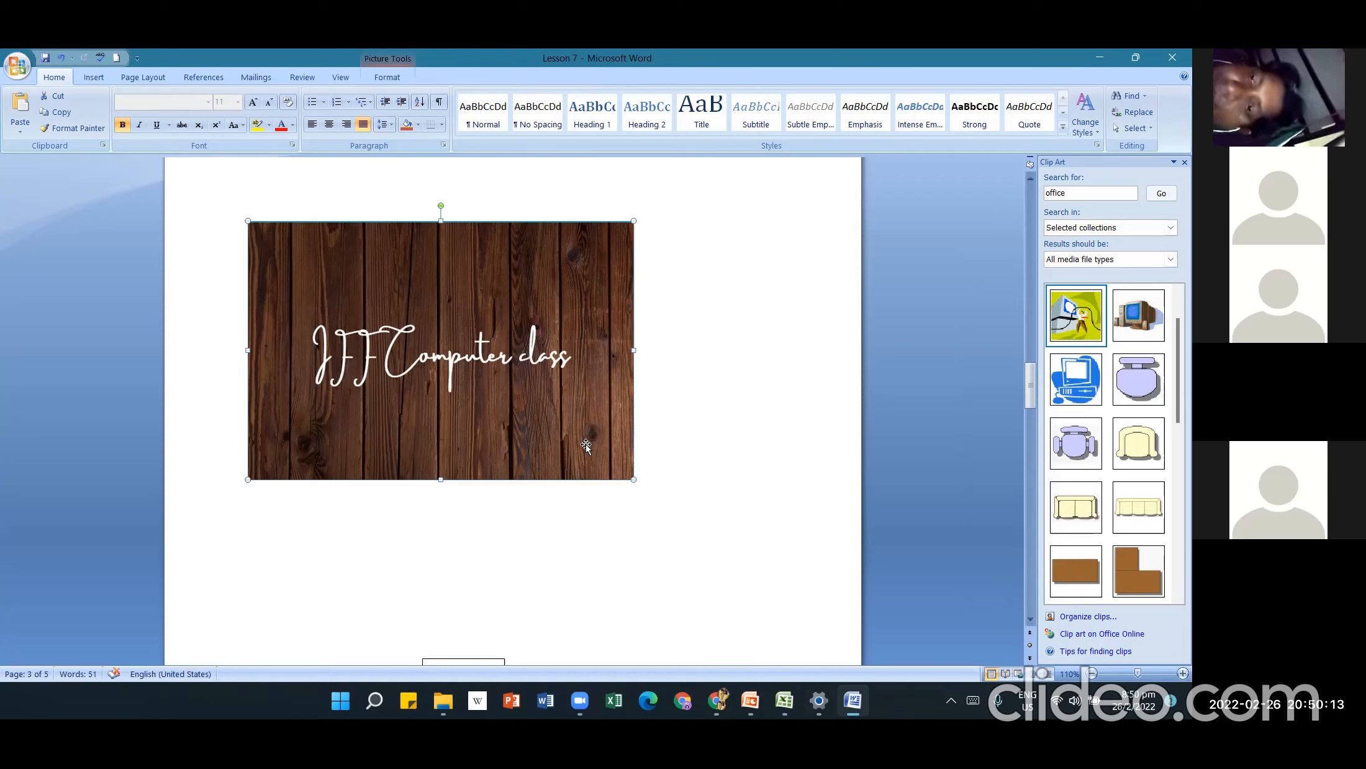
- Shrink and enlarge the picture proportionally by its corner, finishing at about 5.3 cm high and 7.9 cm wide, and deselect it
{"action": "left_click", "coordinate": [710, 510]}
{"action": "left_click", "coordinate": [535, 291]}
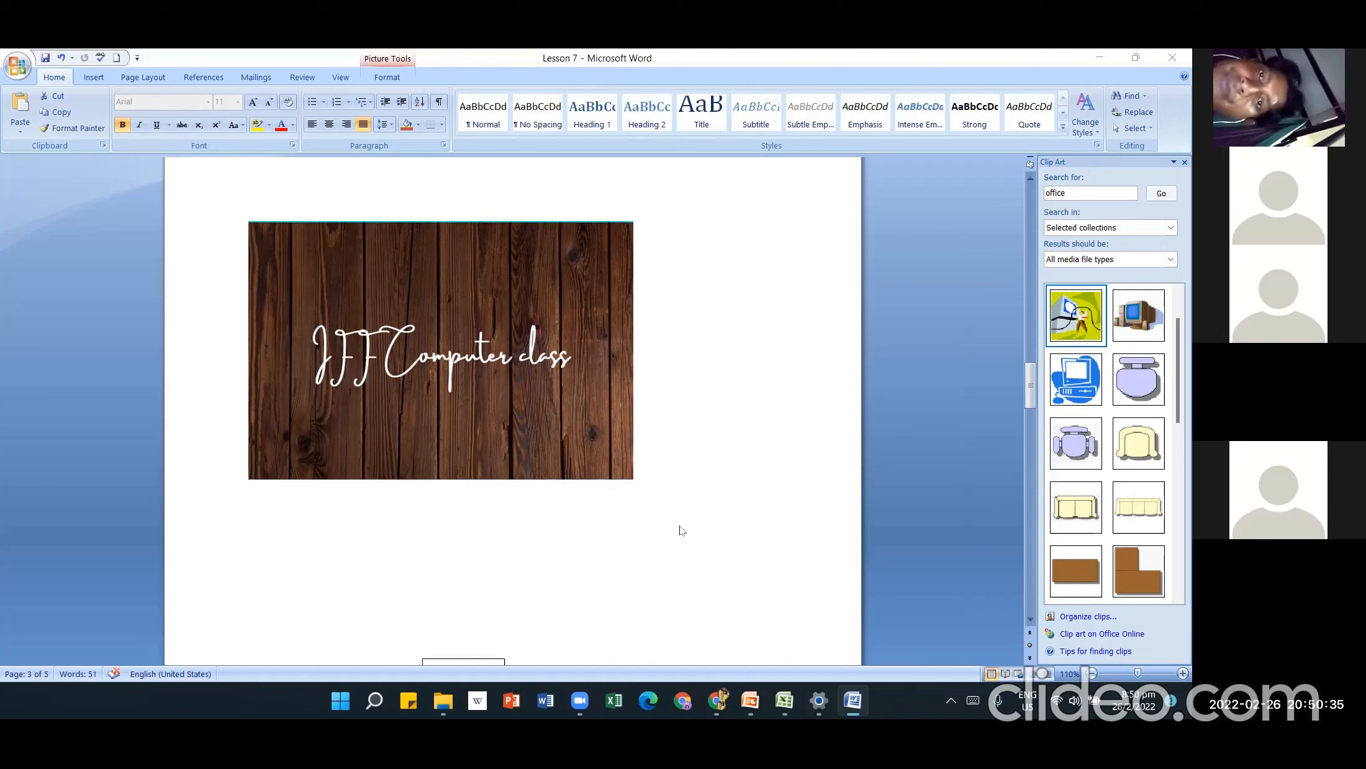
{"action": "left_click", "coordinate": [632, 478]}
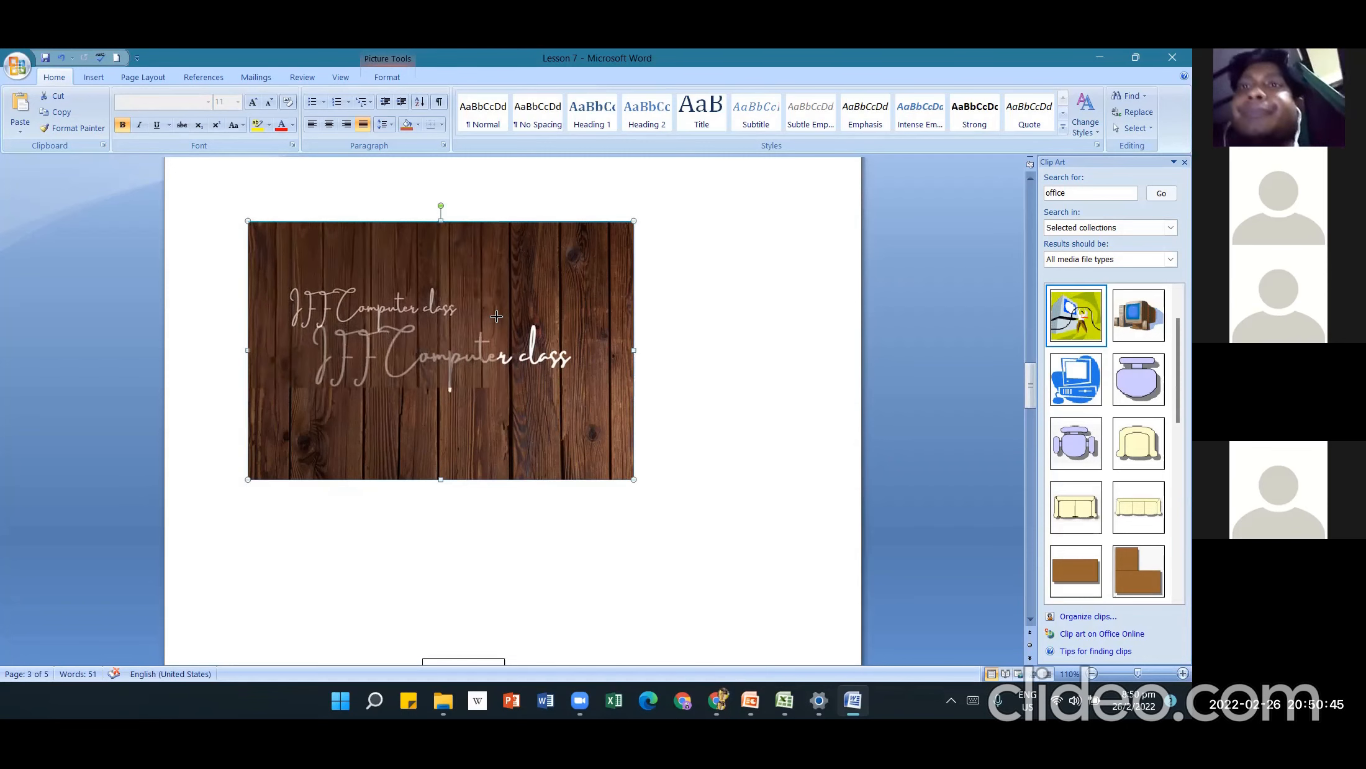
{"action": "left_click_drag", "start_coordinate": [496, 317], "coordinate": [497, 316]}
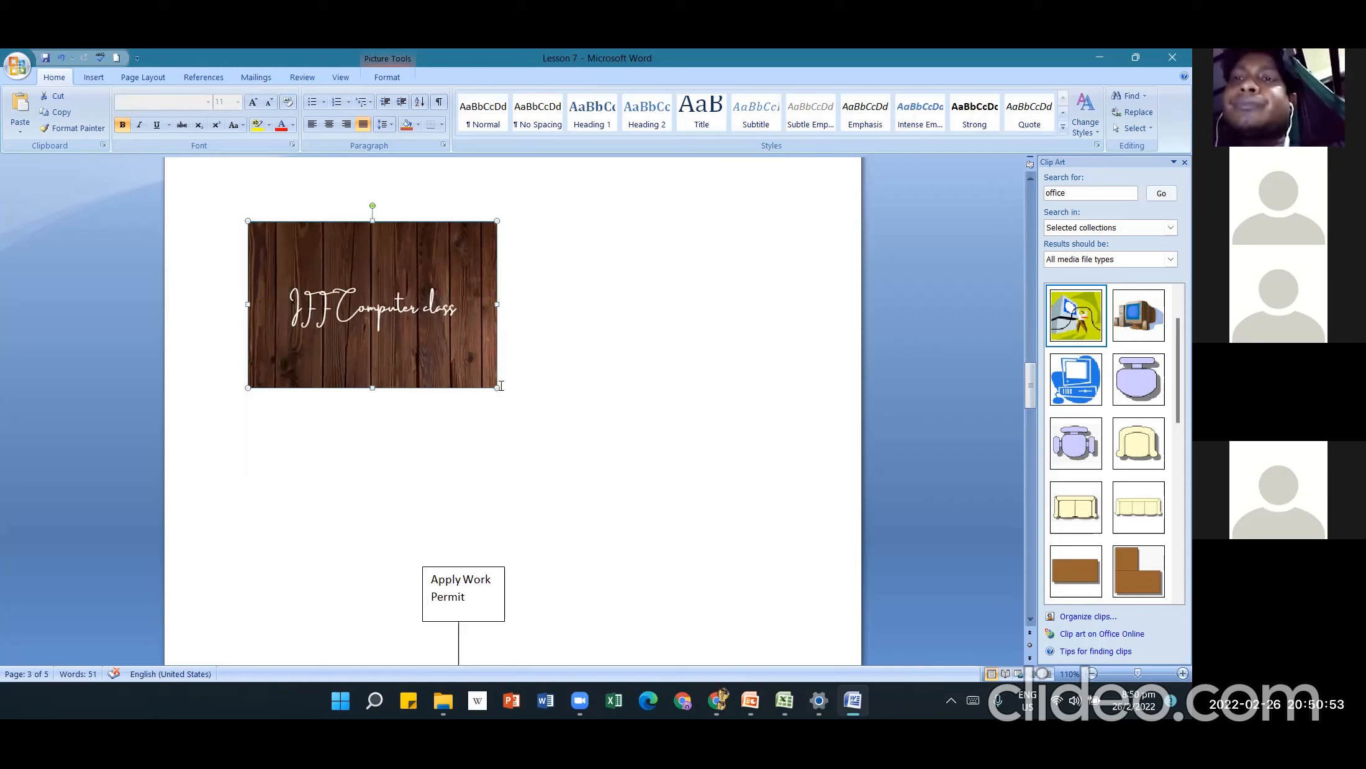
{"action": "left_click_drag", "start_coordinate": [494, 385], "coordinate": [785, 563]}
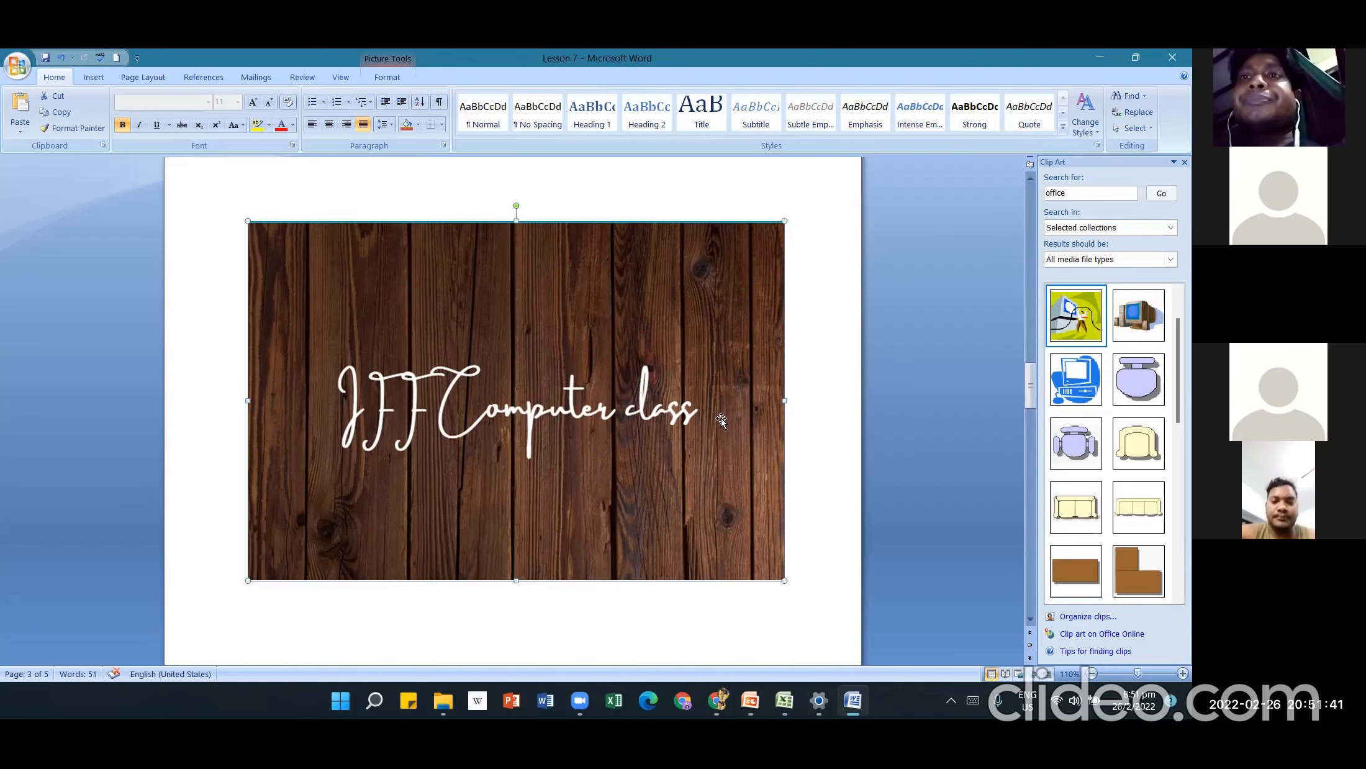
{"action": "left_click_drag", "start_coordinate": [776, 584], "coordinate": [464, 366]}
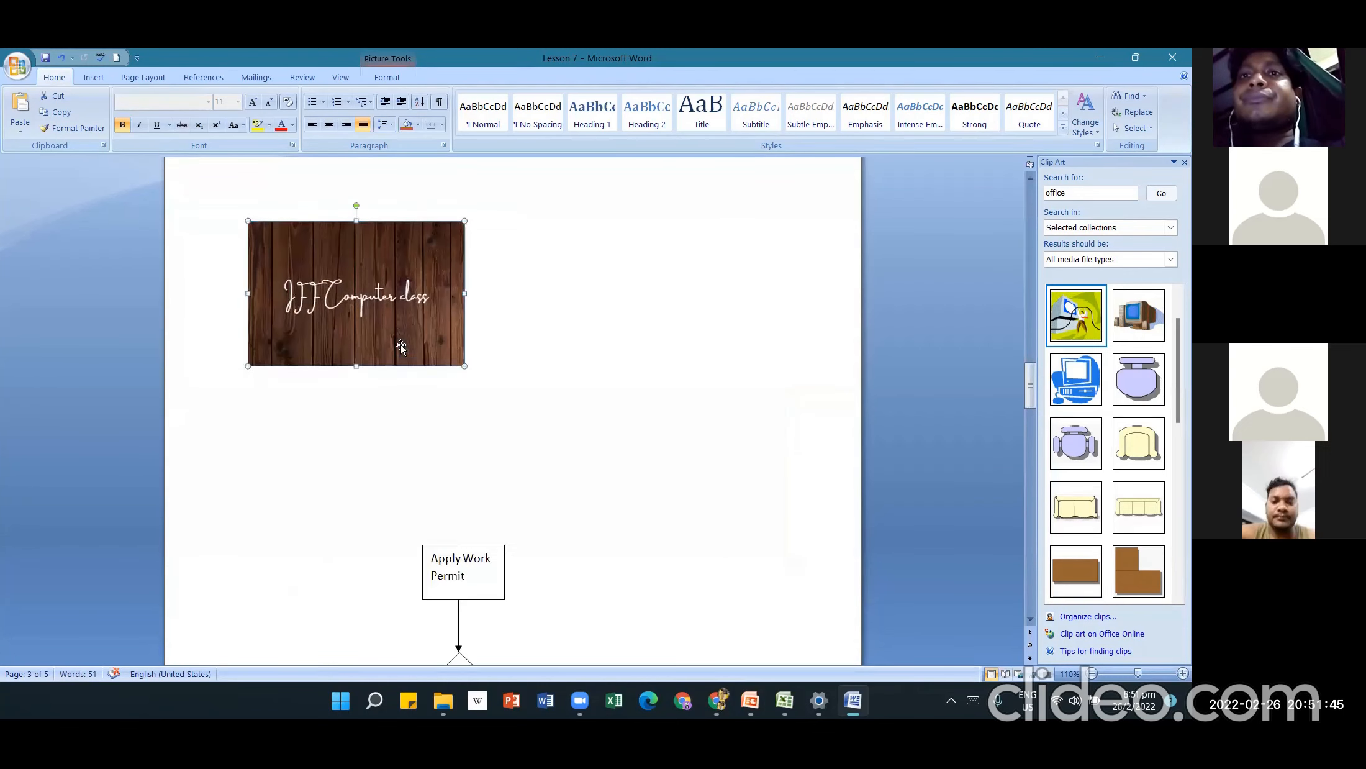
{"action": "left_click_drag", "start_coordinate": [465, 366], "coordinate": [503, 392]}
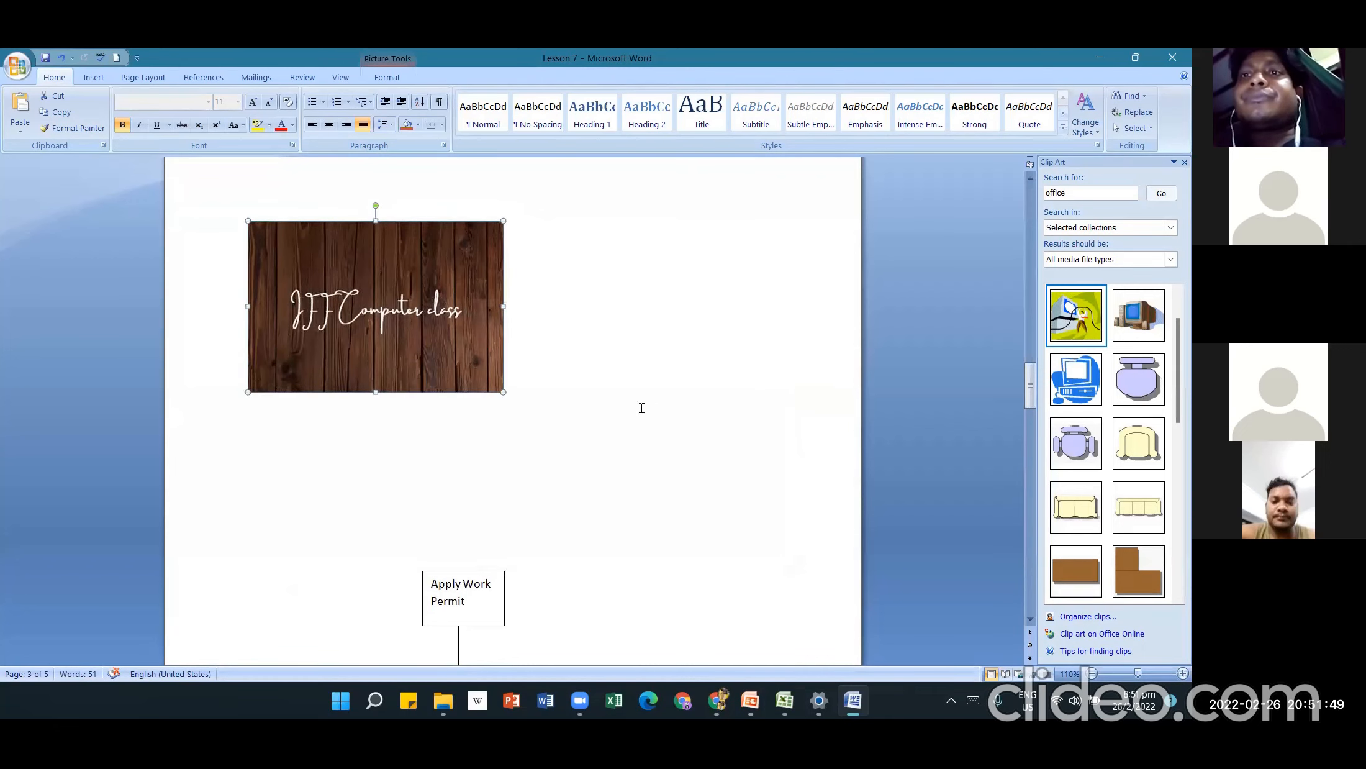
{"action": "left_click", "coordinate": [630, 369]}
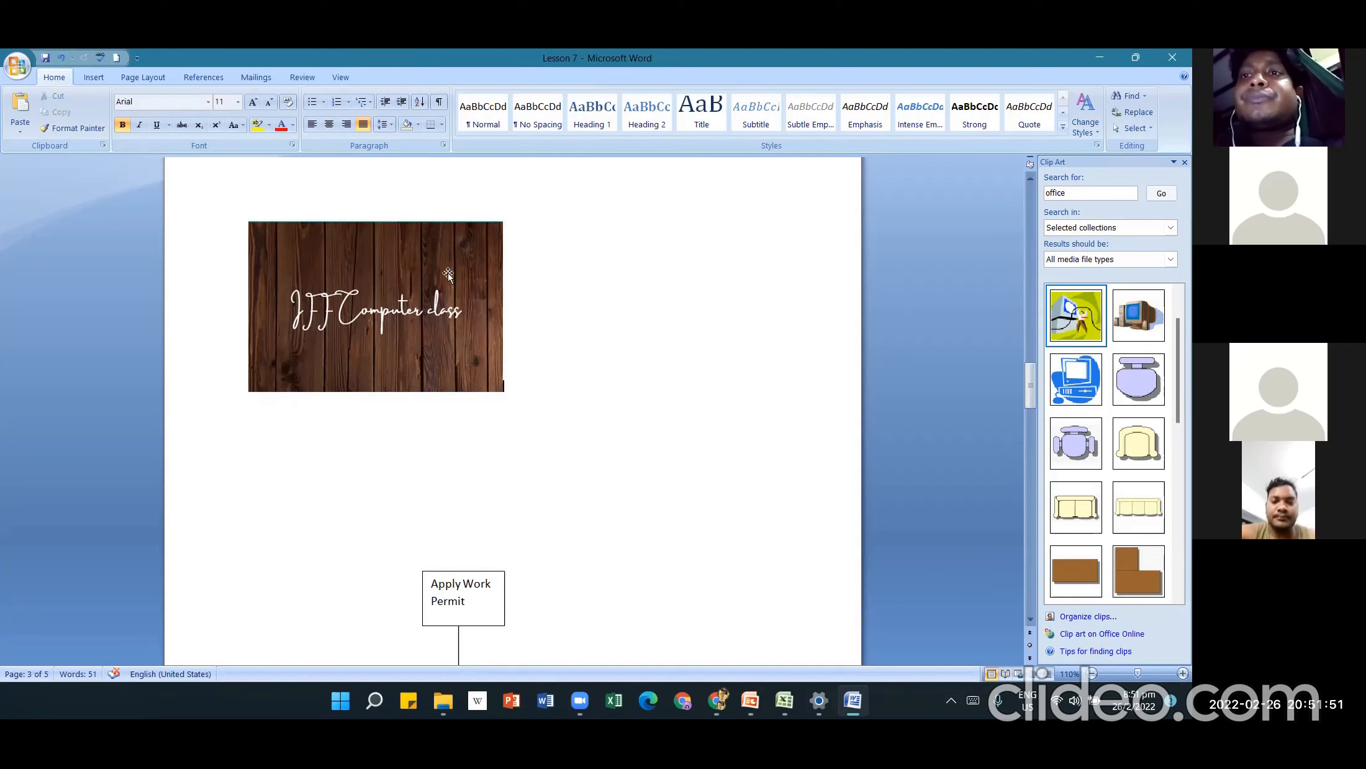
- Insert the picture bg1 from the background folder after the JFF Computer class picture
{"action": "left_click", "coordinate": [95, 83]}
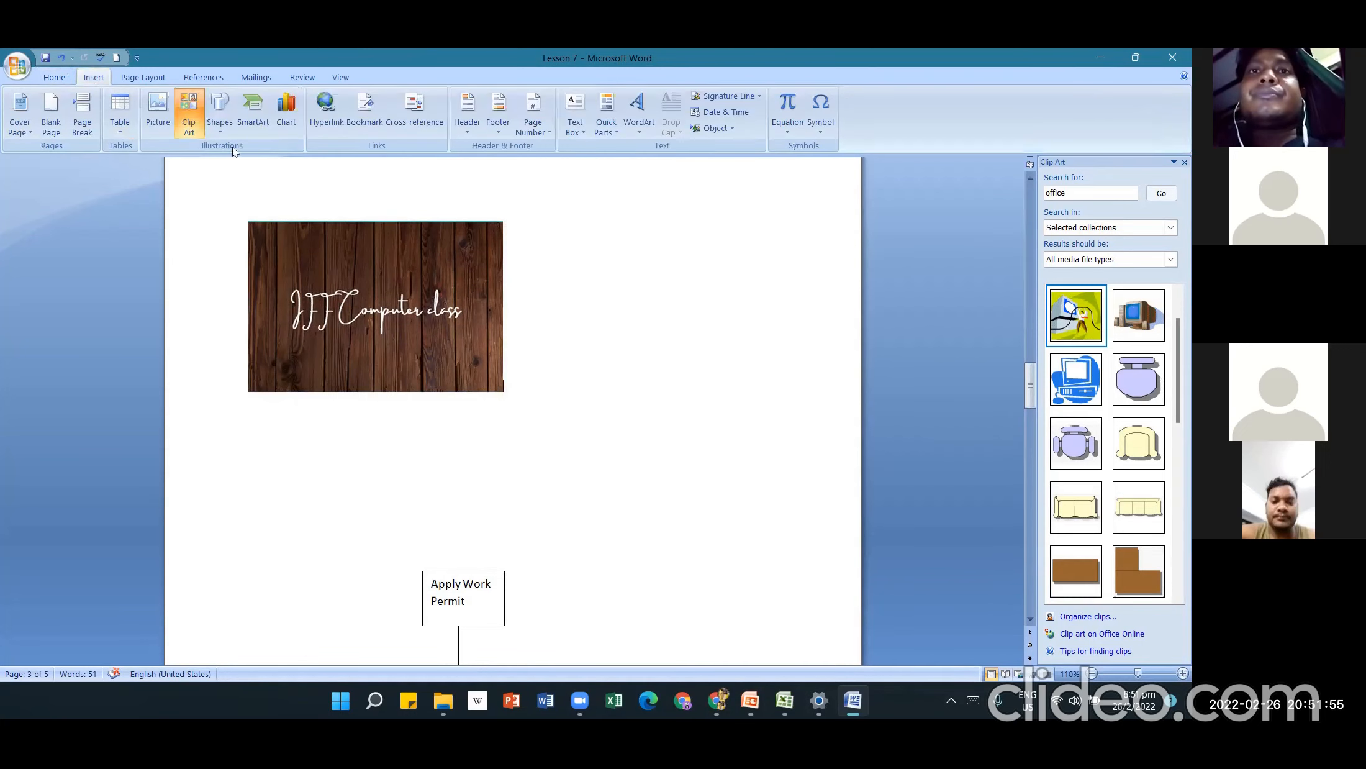
{"action": "left_click", "coordinate": [152, 119]}
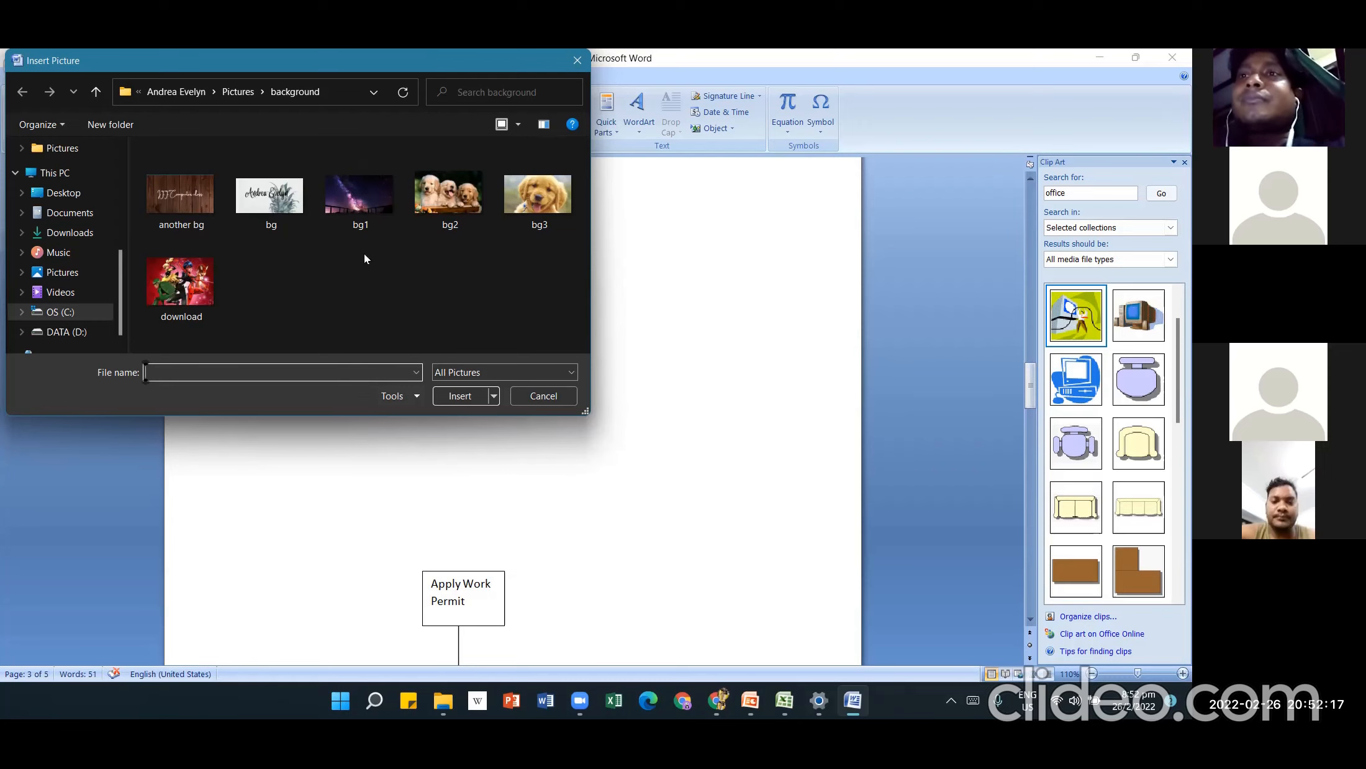
{"action": "left_click", "coordinate": [374, 203]}
{"action": "left_click", "coordinate": [457, 396]}
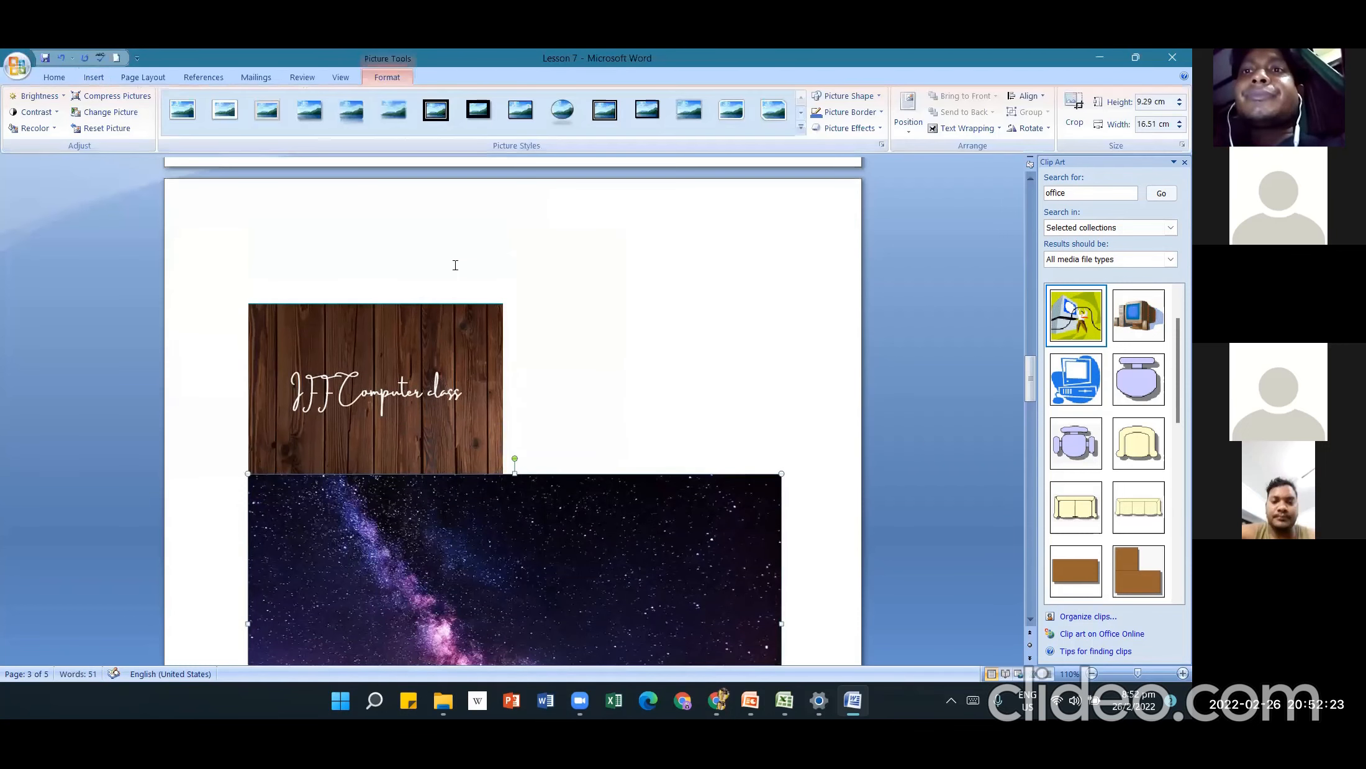
- Shrink the starry sky picture proportionally to about 4.6 cm high and 8.2 cm wide so it fits beside the wood picture
{"action": "scroll", "coordinate": [429, 312], "scroll_direction": "down", "scroll_amount": 1}
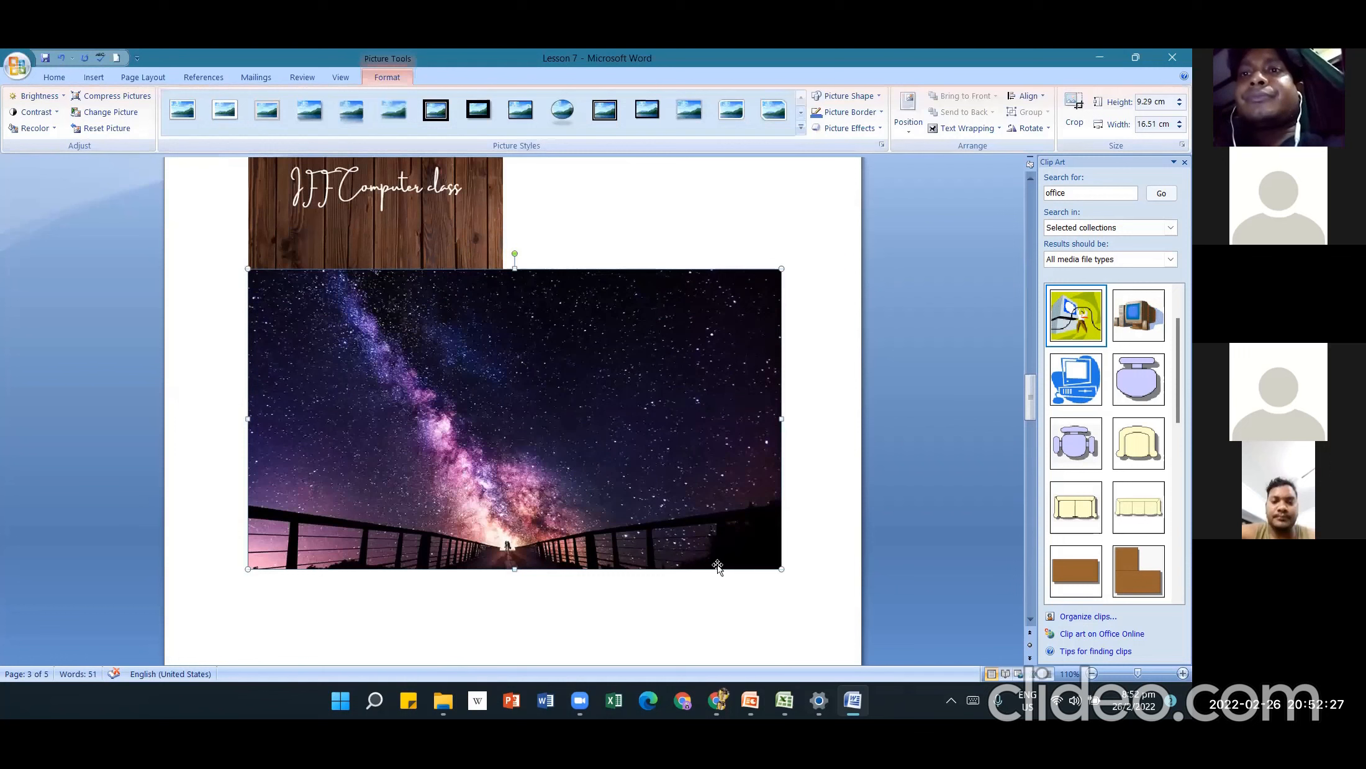
{"action": "left_click_drag", "start_coordinate": [781, 567], "coordinate": [643, 335]}
{"action": "left_click", "coordinate": [628, 402]}
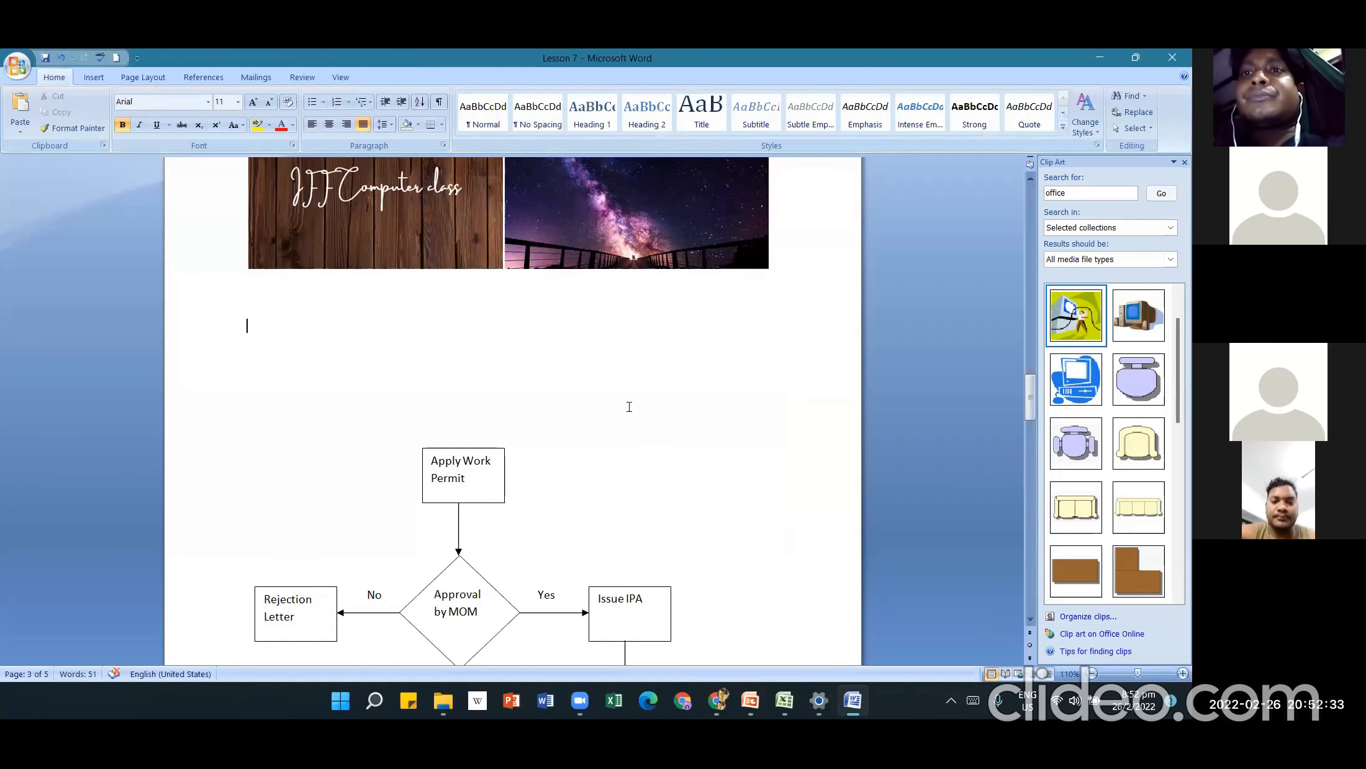
{"action": "scroll", "coordinate": [621, 406], "scroll_direction": "up", "scroll_amount": 3}
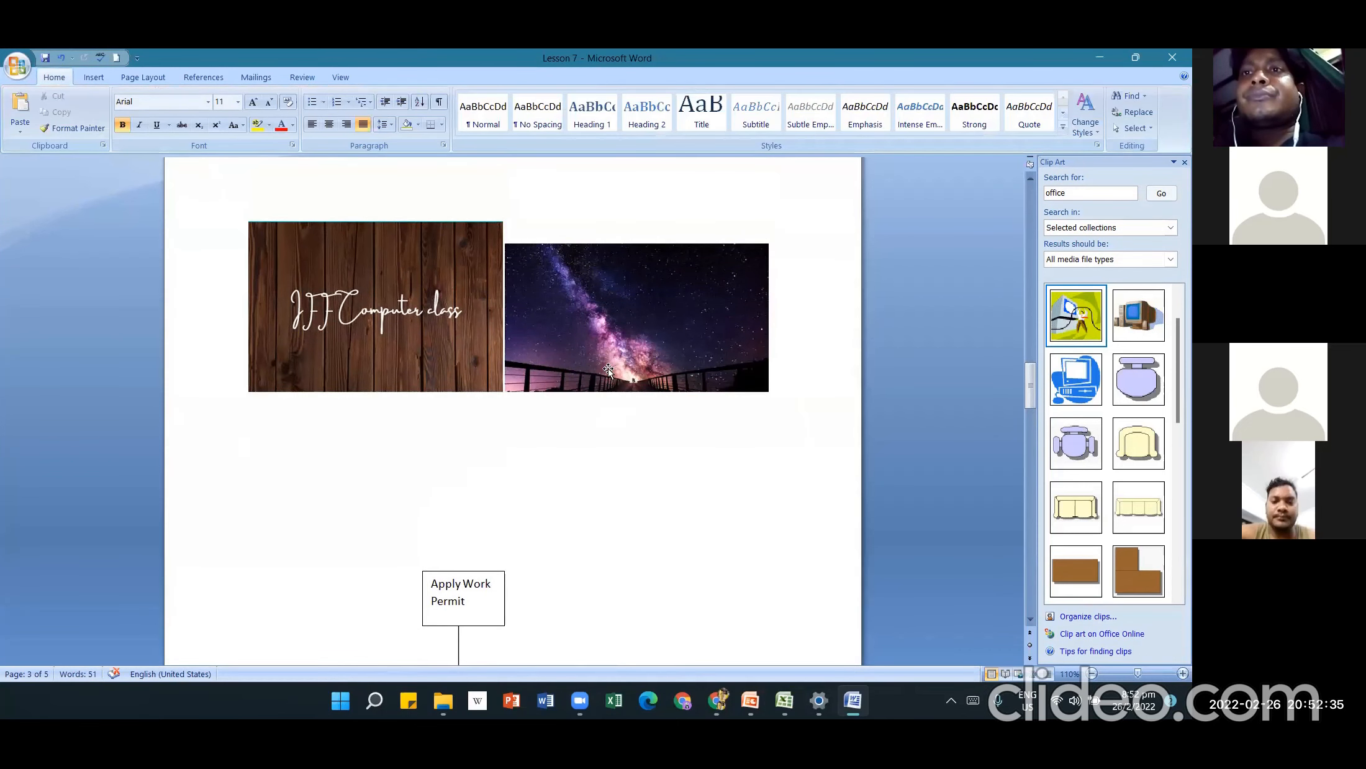
- Raise the wood picture's height to 6 cm in its size settings with the aspect ratio locked
{"action": "left_click", "coordinate": [426, 327]}
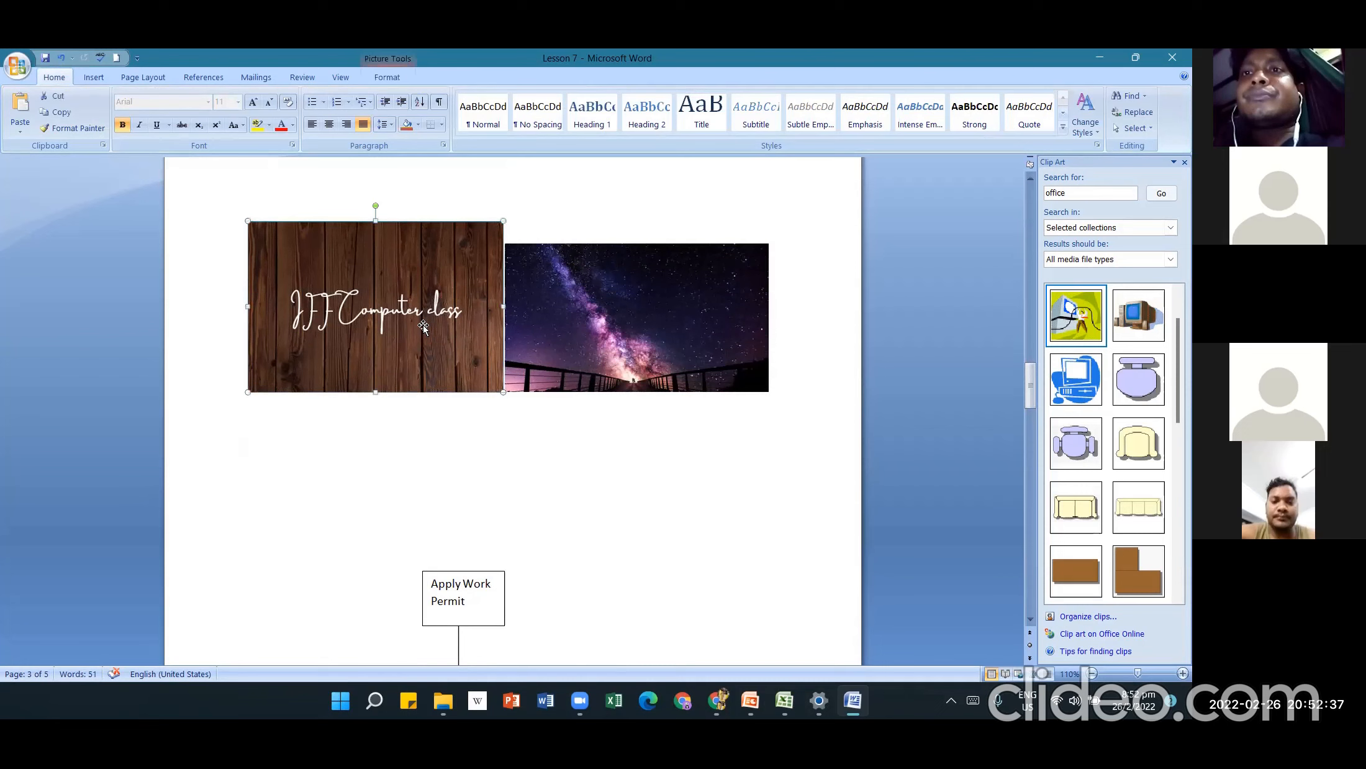
{"action": "right_click", "coordinate": [428, 253]}
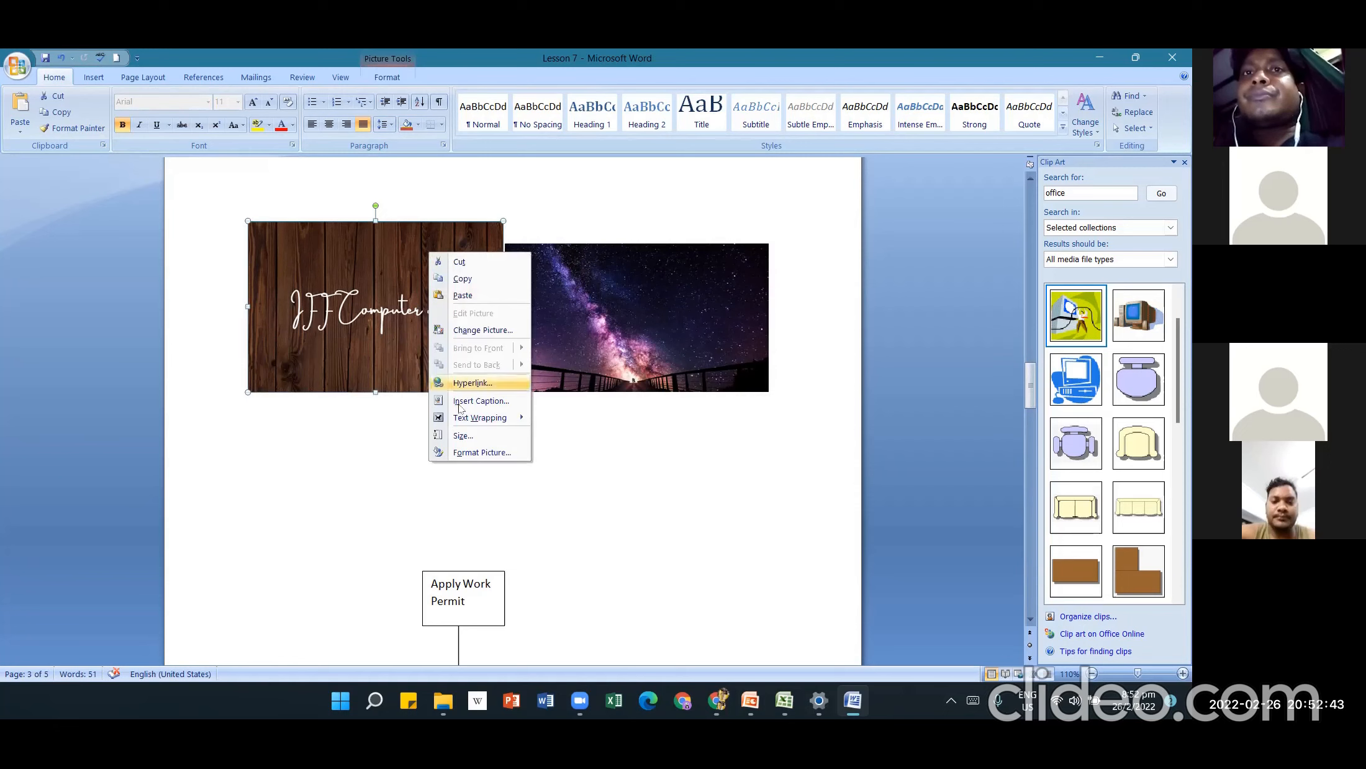
{"action": "left_click", "coordinate": [473, 436]}
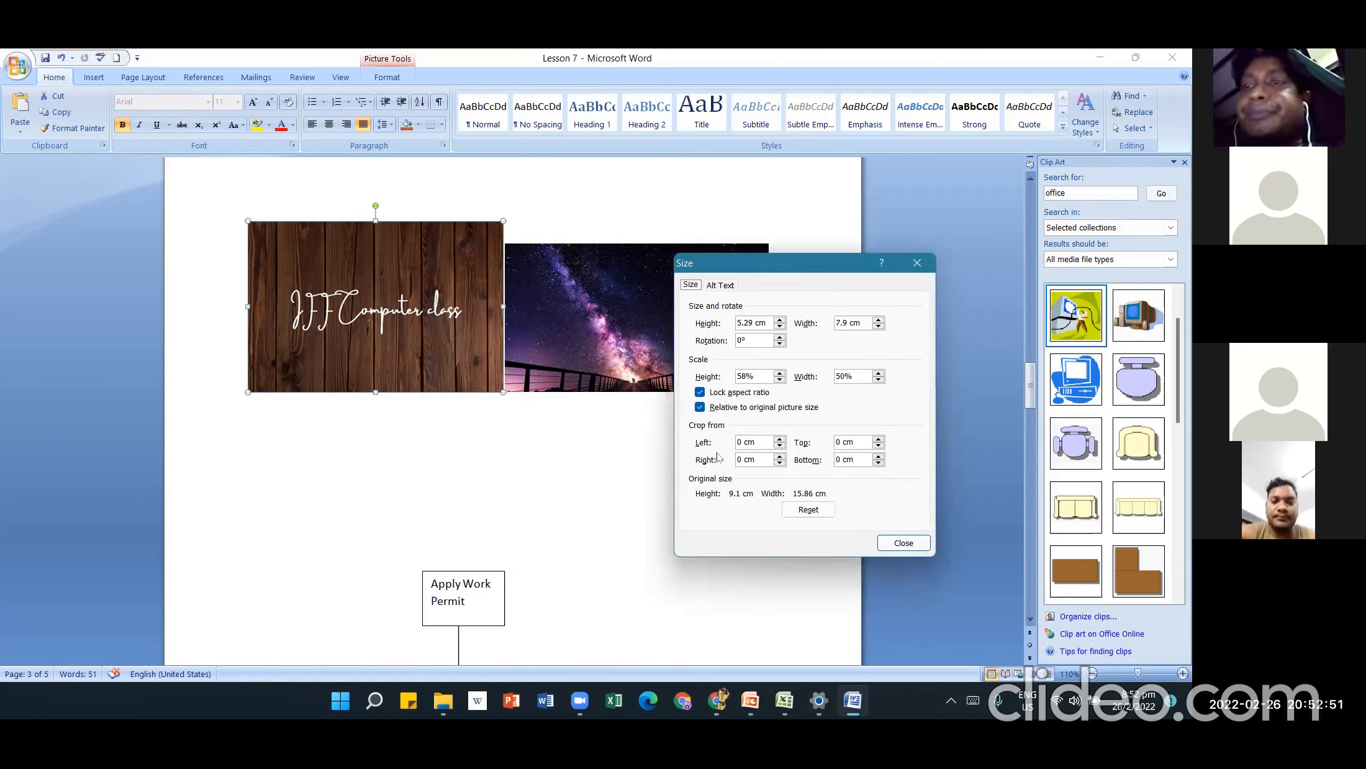
{"action": "left_click", "coordinate": [779, 320]}
{"action": "left_click", "coordinate": [780, 320]}
{"action": "left_click", "coordinate": [779, 319]}
{"action": "left_click", "coordinate": [780, 320]}
{"action": "left_click", "coordinate": [780, 320]}
{"action": "left_click", "coordinate": [780, 319]}
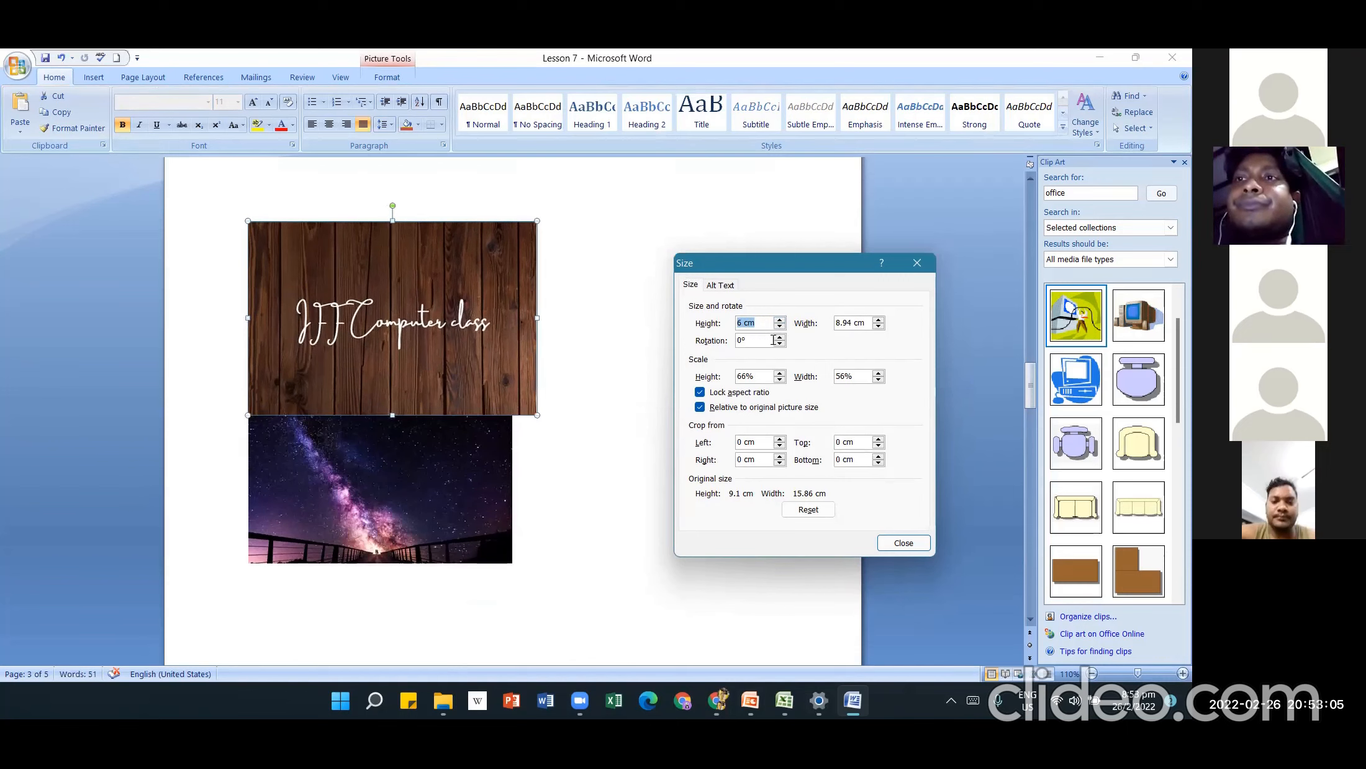
- Reduce the wood picture's height to 5.4 cm so both pictures fit side by side, and close the size settings
{"action": "left_click", "coordinate": [780, 327]}
{"action": "left_click", "coordinate": [780, 327]}
{"action": "left_click", "coordinate": [779, 327]}
{"action": "left_click", "coordinate": [779, 327]}
{"action": "left_click", "coordinate": [780, 327]}
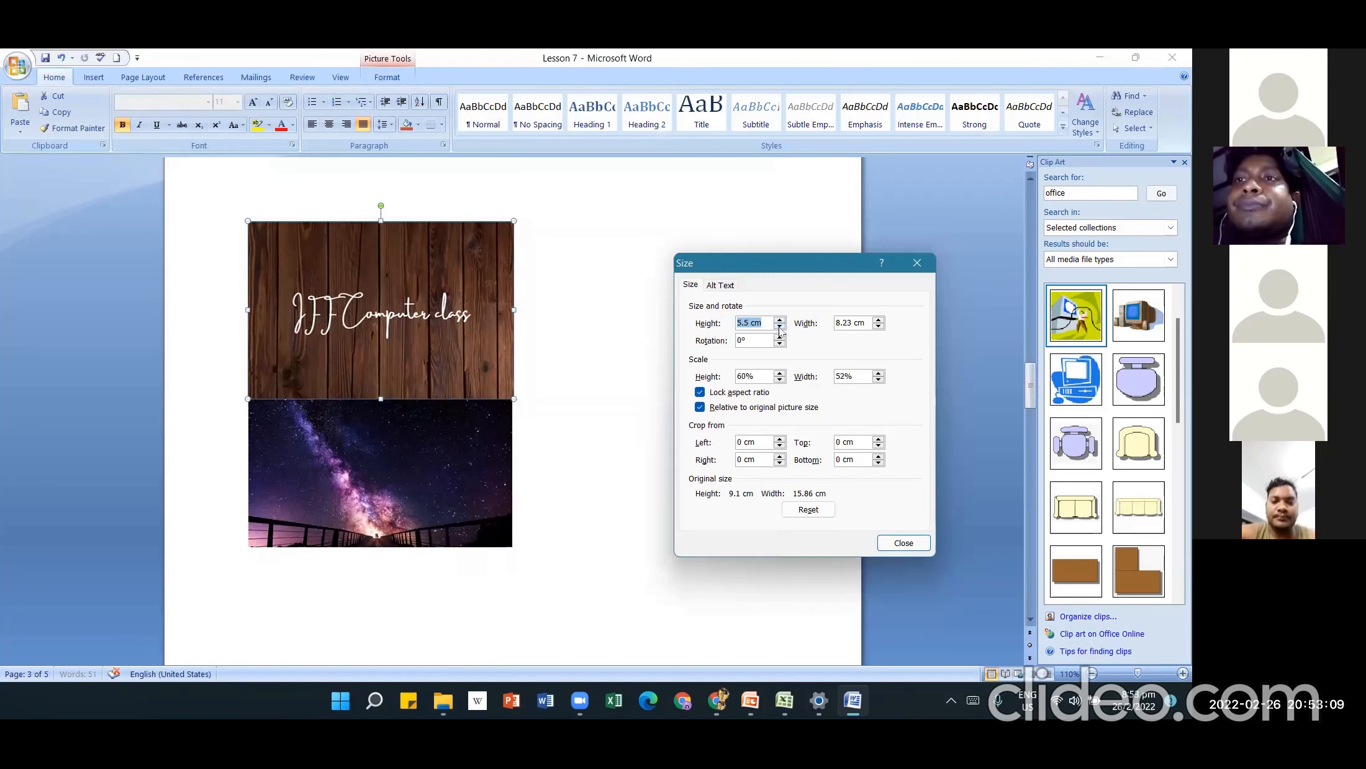
{"action": "left_click", "coordinate": [780, 327]}
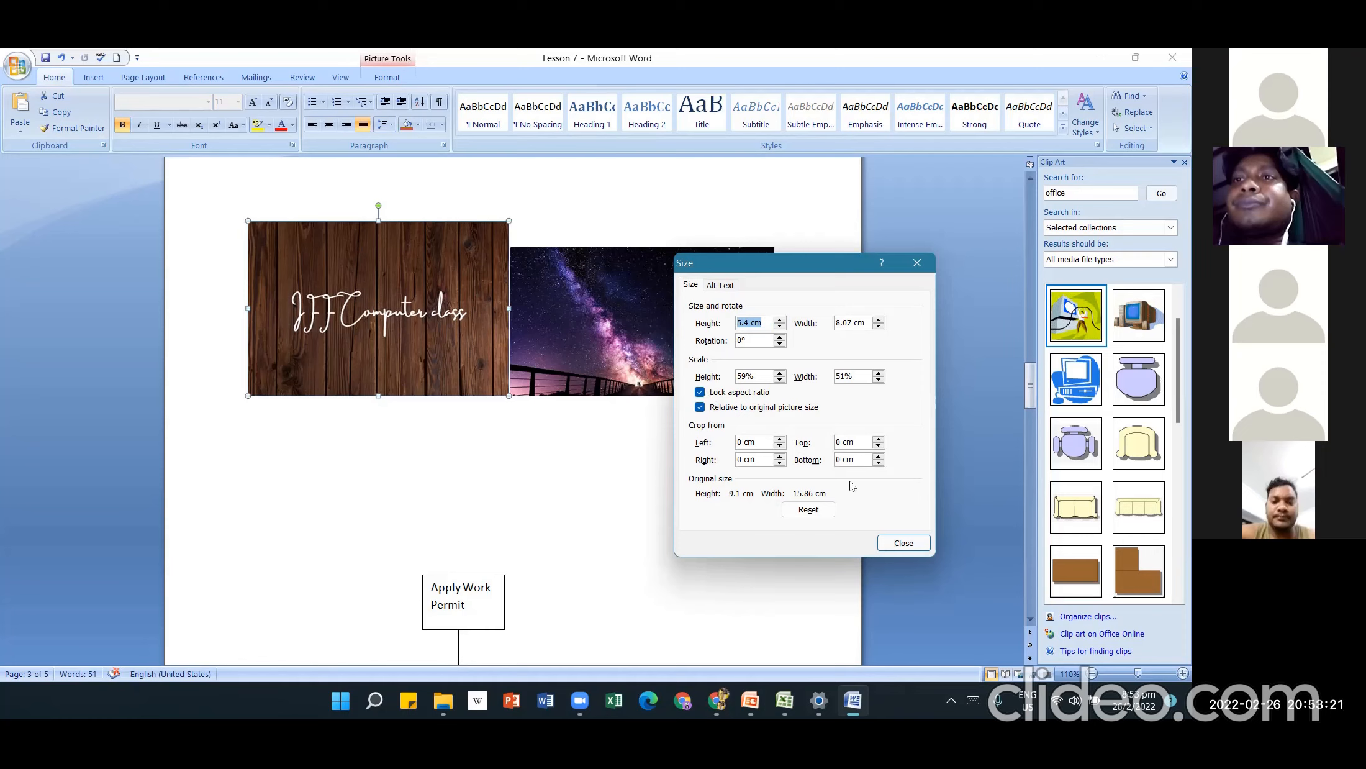
{"action": "left_click", "coordinate": [901, 544]}
- Increase the starry sky picture's height to 5.2 cm in its size settings with the aspect ratio locked
{"action": "left_click", "coordinate": [672, 317]}
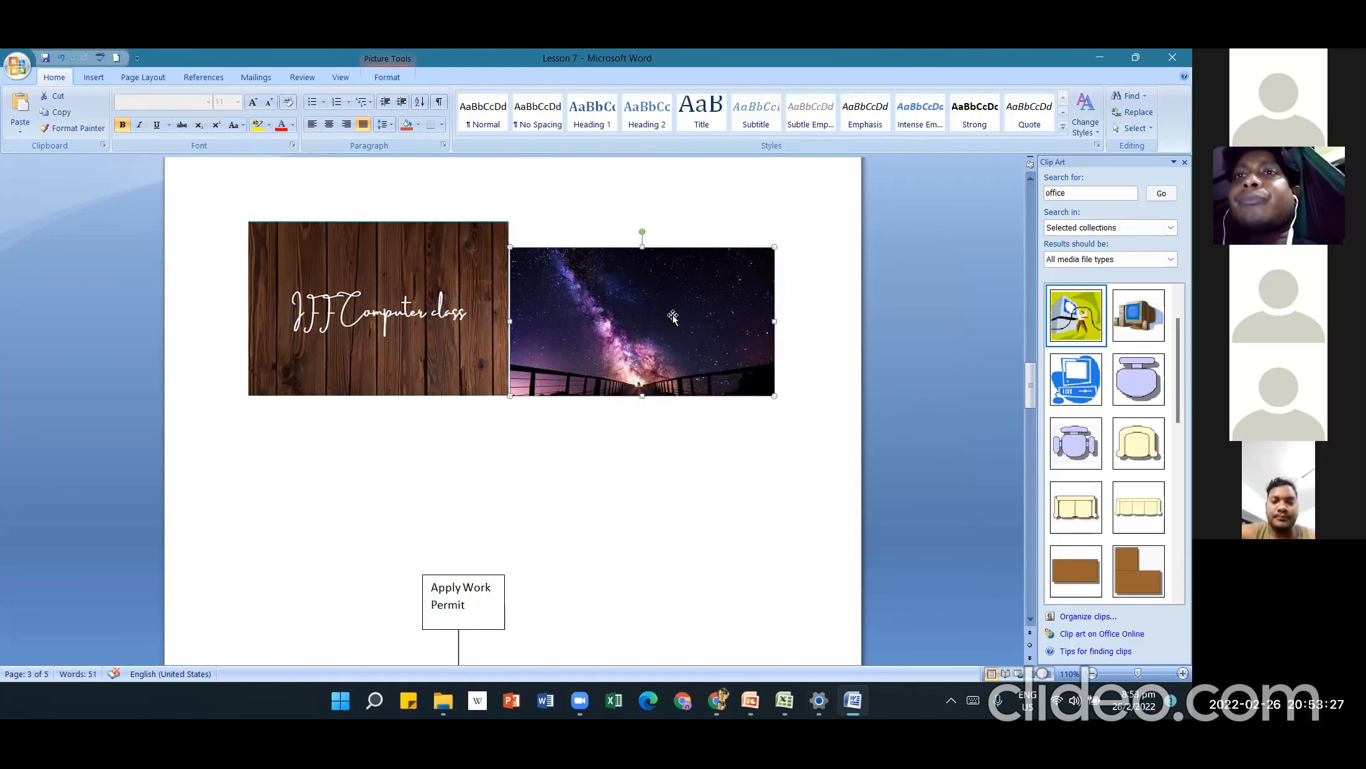
{"action": "right_click", "coordinate": [672, 317]}
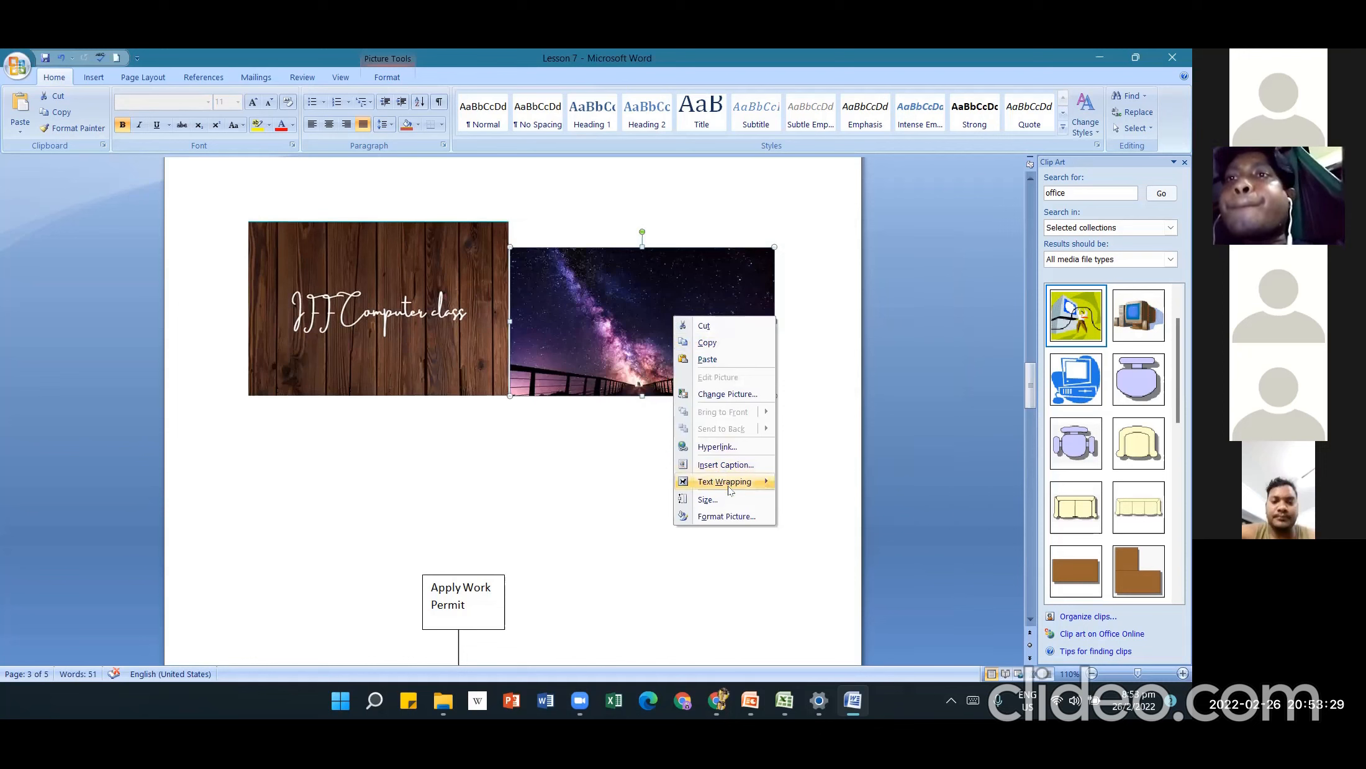
{"action": "left_click", "coordinate": [708, 500]}
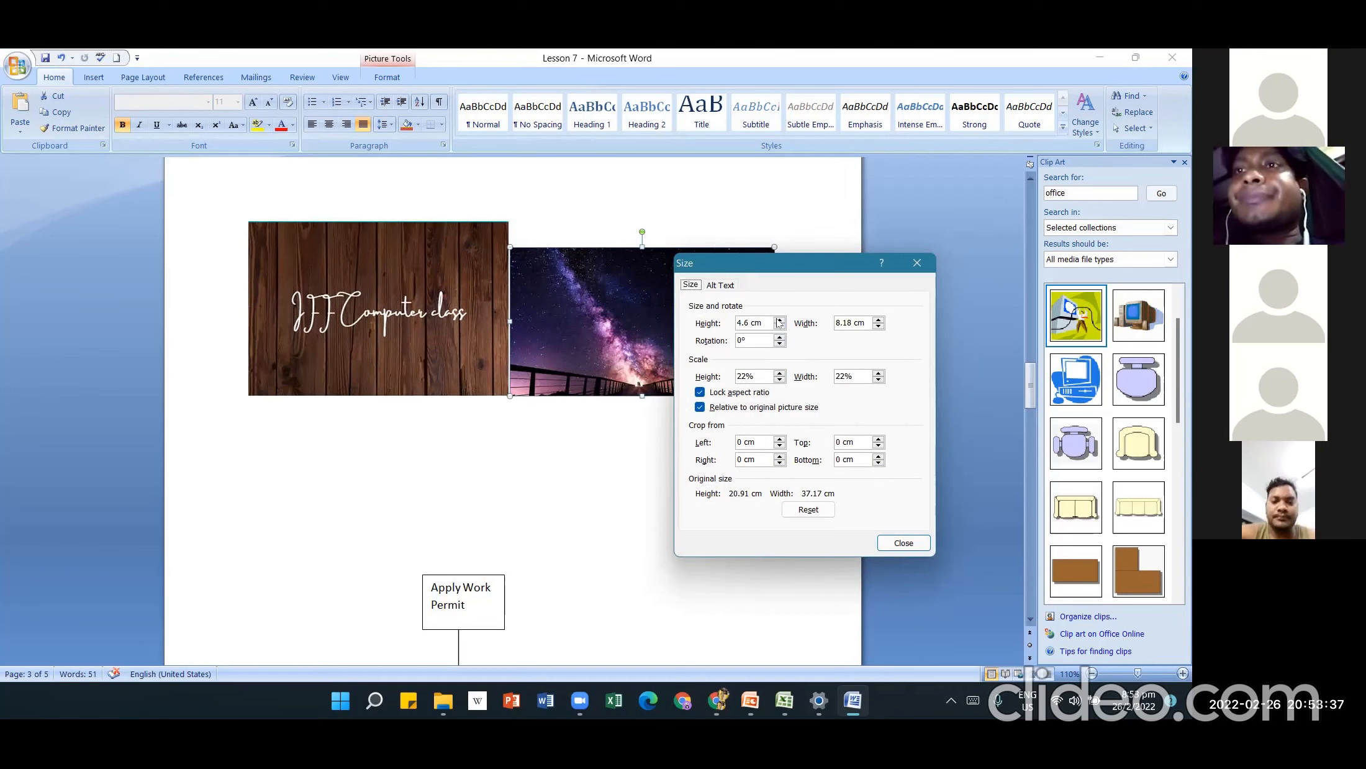
{"action": "left_click", "coordinate": [780, 320]}
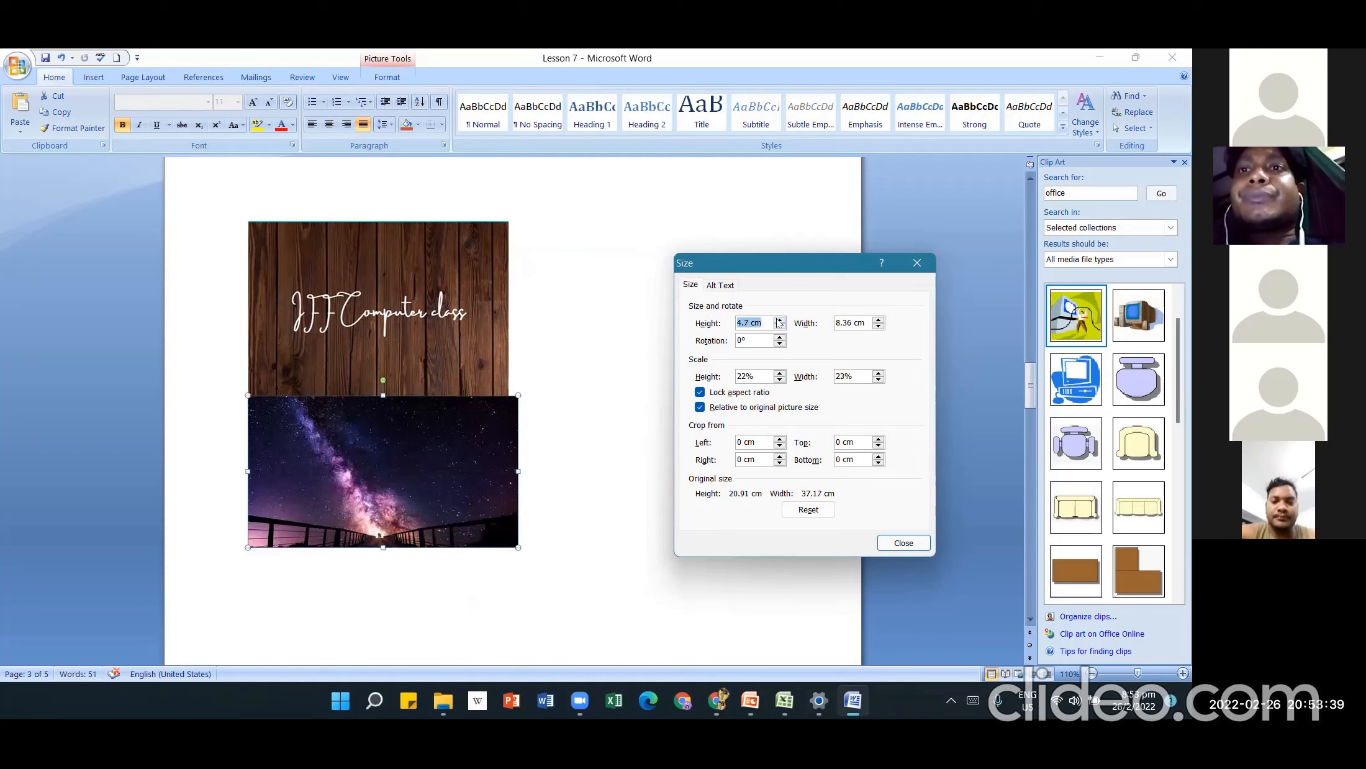
{"action": "left_click", "coordinate": [779, 319]}
{"action": "left_click", "coordinate": [779, 320]}
{"action": "left_click", "coordinate": [779, 319]}
{"action": "left_click", "coordinate": [779, 320]}
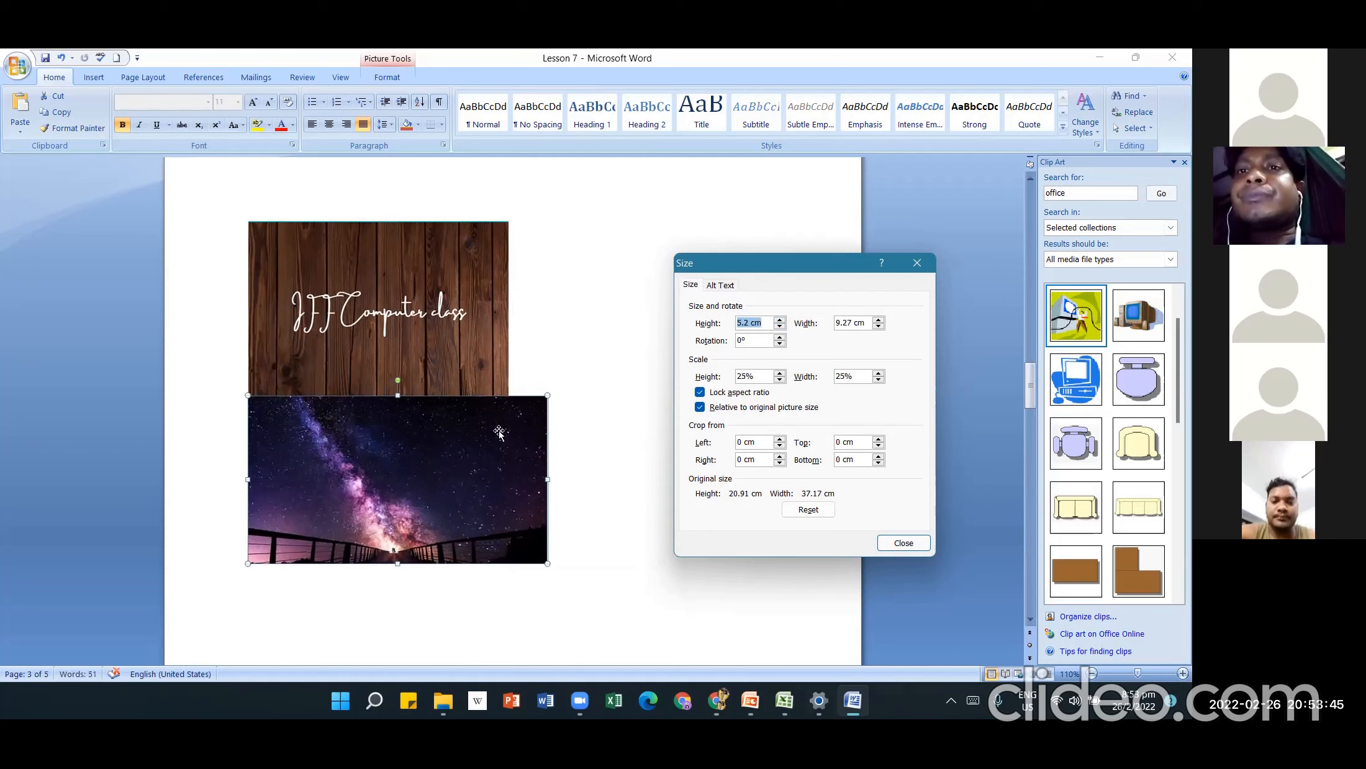
- Unlock the starry sky picture's aspect ratio, set its height to 5.4 cm and width to 8.07 cm, and close the size settings
{"action": "left_click", "coordinate": [699, 392]}
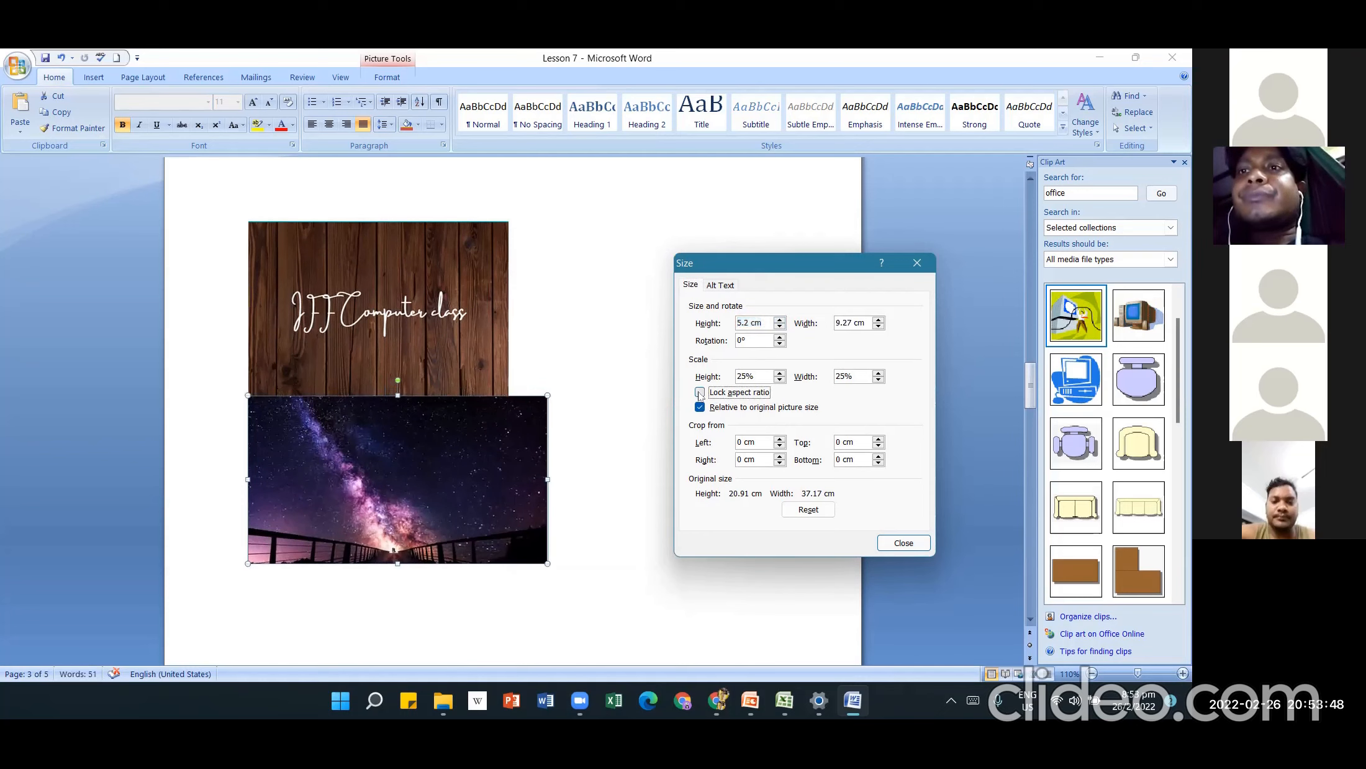
{"action": "left_click", "coordinate": [779, 320]}
{"action": "left_click", "coordinate": [779, 320]}
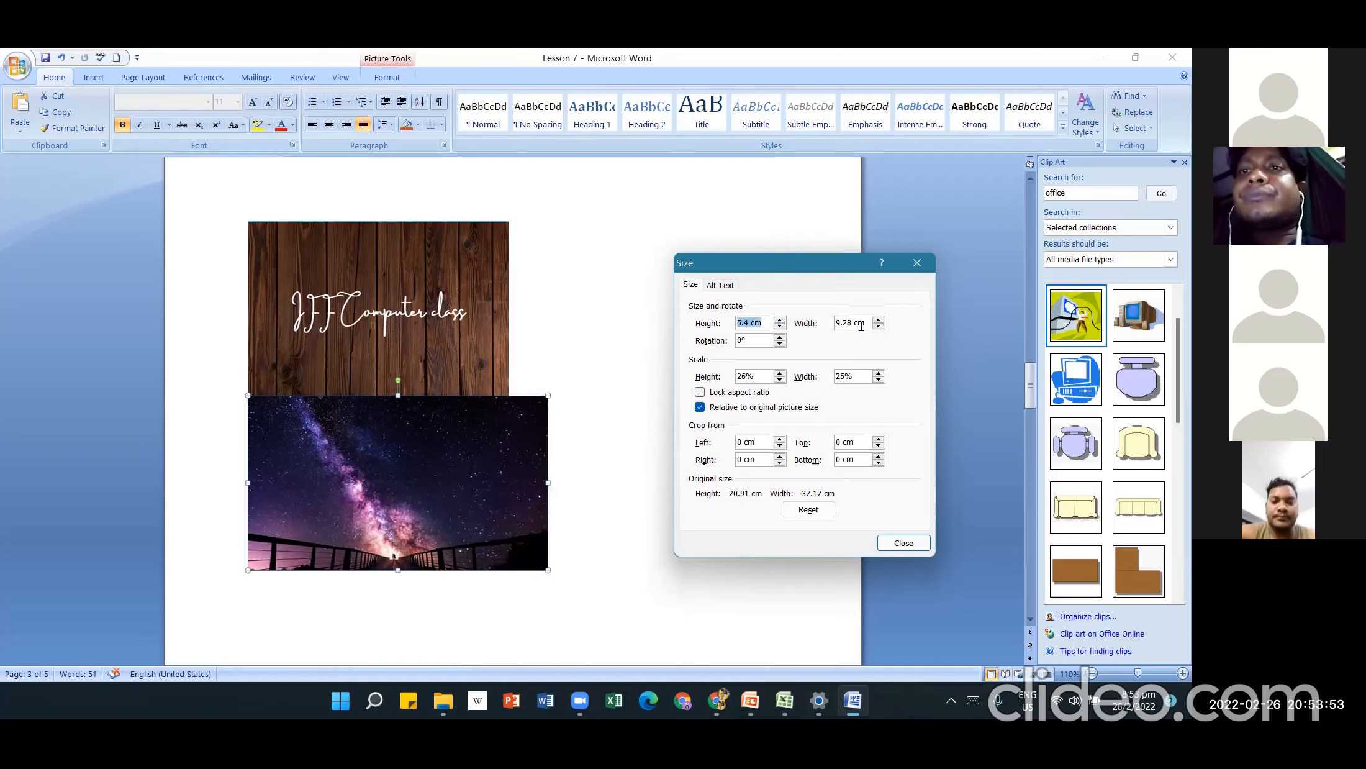
{"action": "double_click", "coordinate": [852, 322]}
{"action": "type", "text": "8.07"}
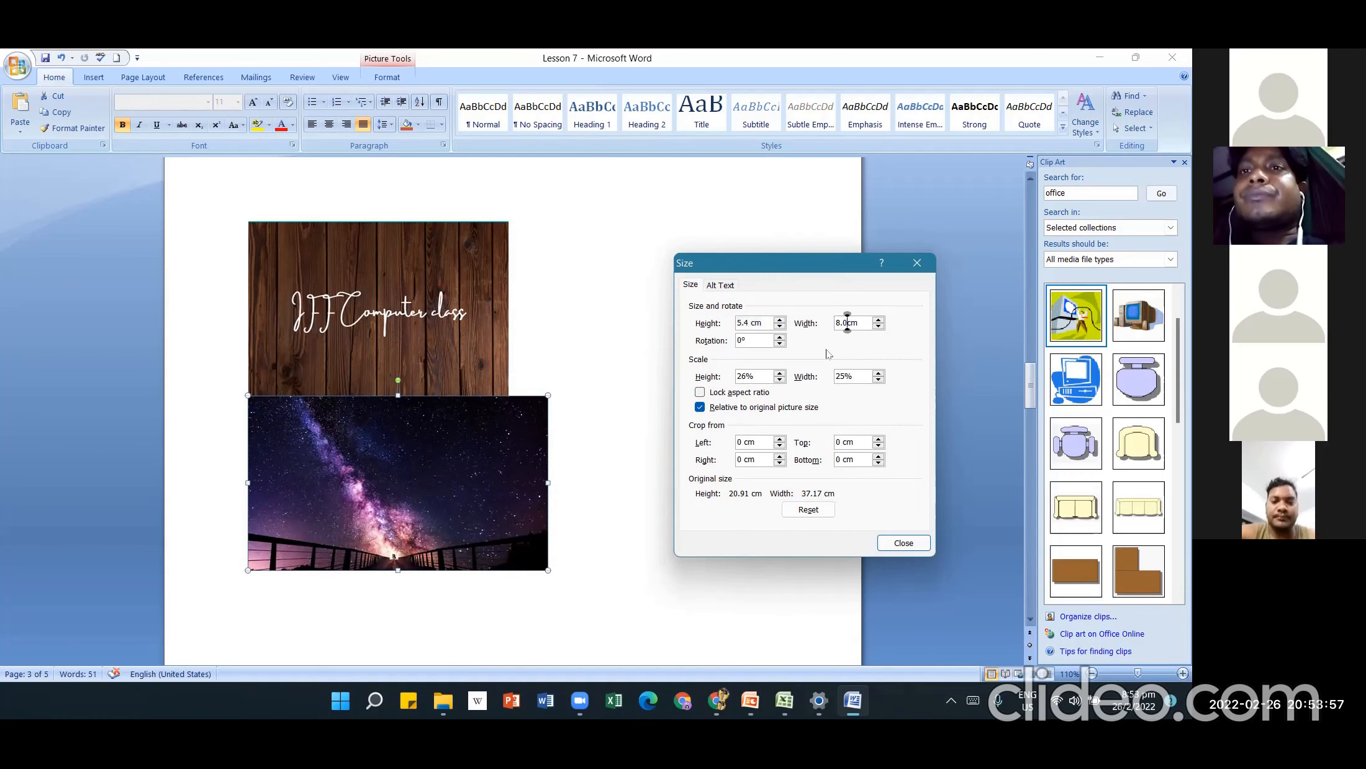
{"action": "key", "text": "Return"}
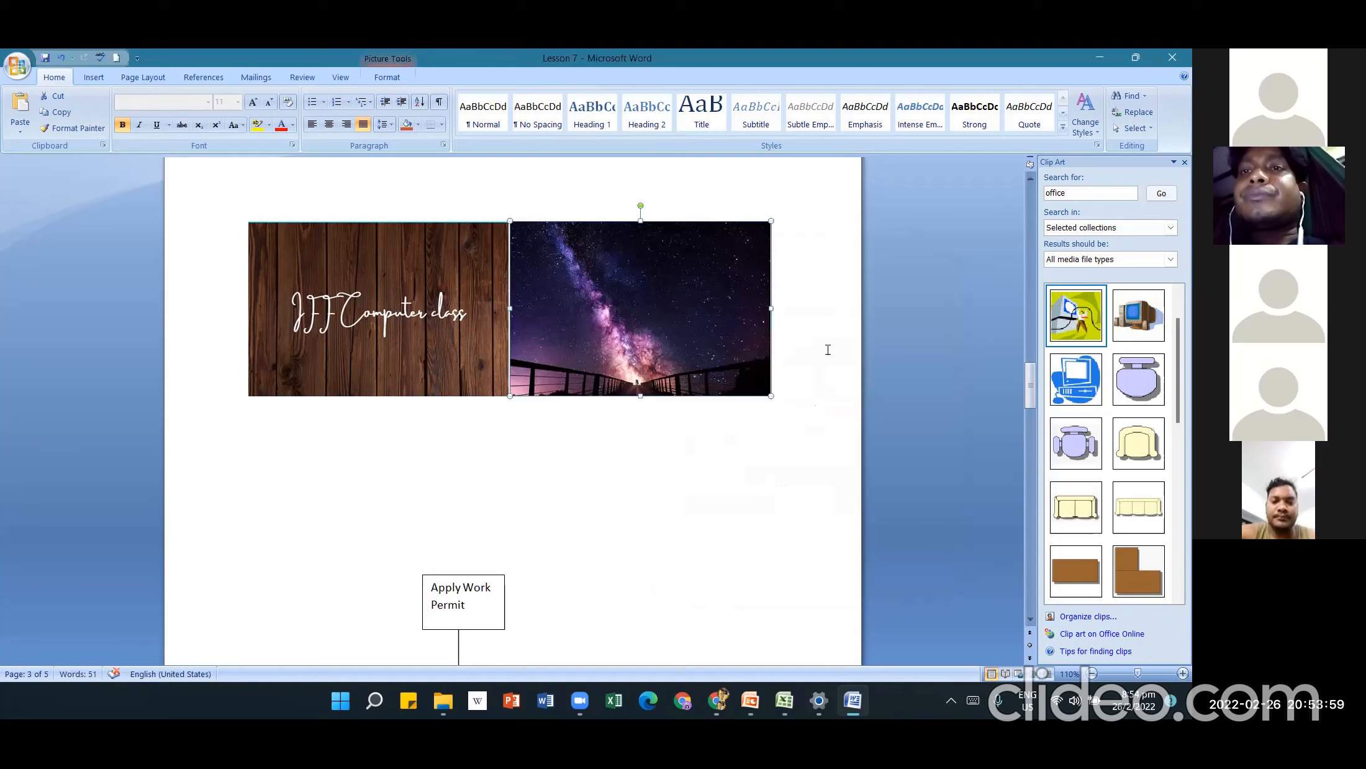
{"action": "left_click", "coordinate": [716, 467]}
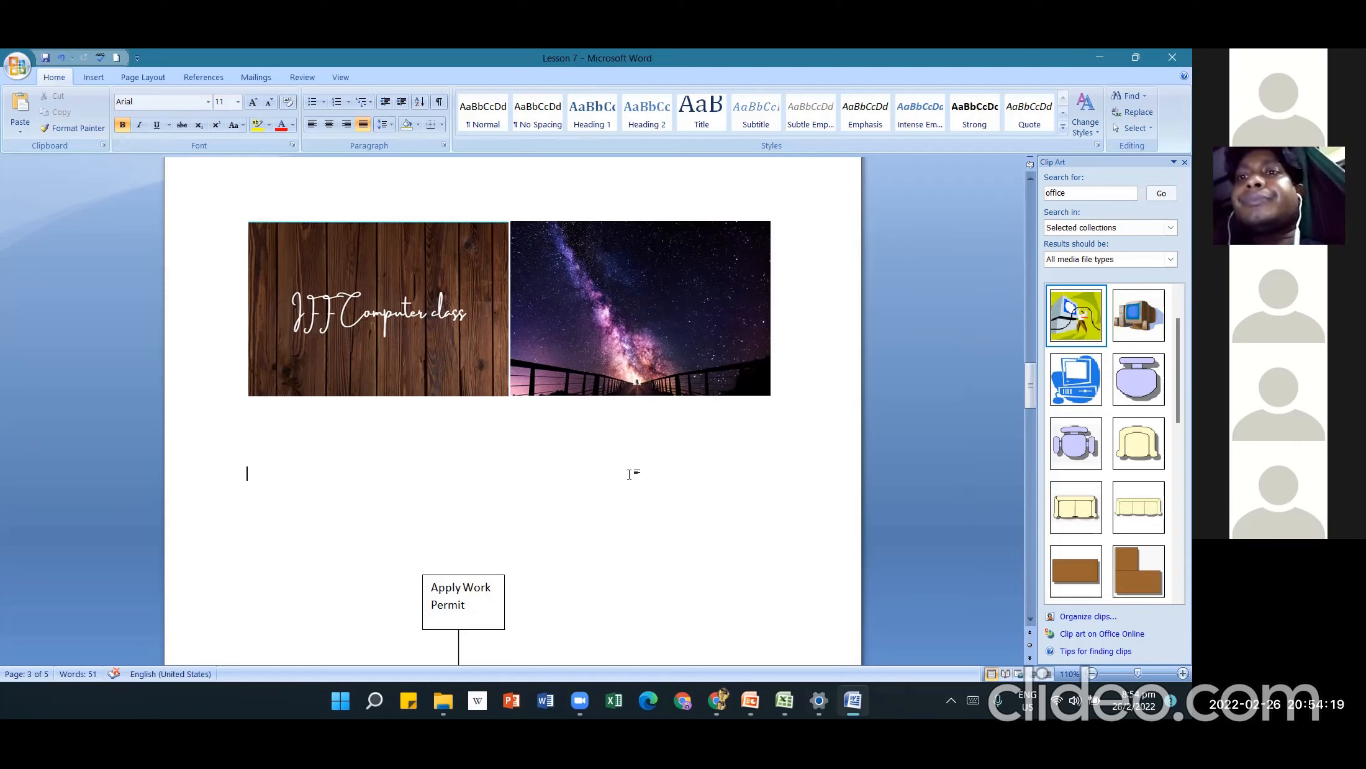
- Check the wood picture's height and width in its size settings, and close them without changes
{"action": "left_click", "coordinate": [461, 347]}
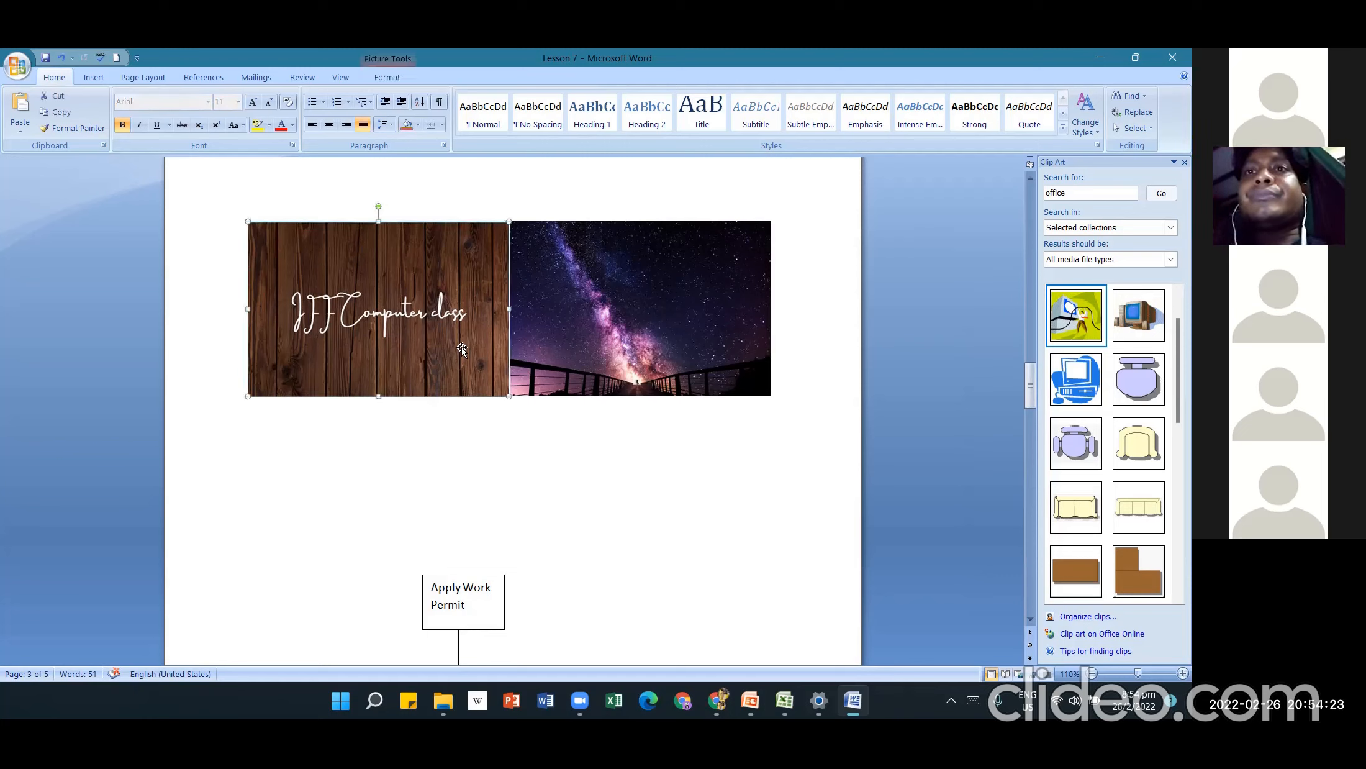
{"action": "right_click", "coordinate": [460, 347]}
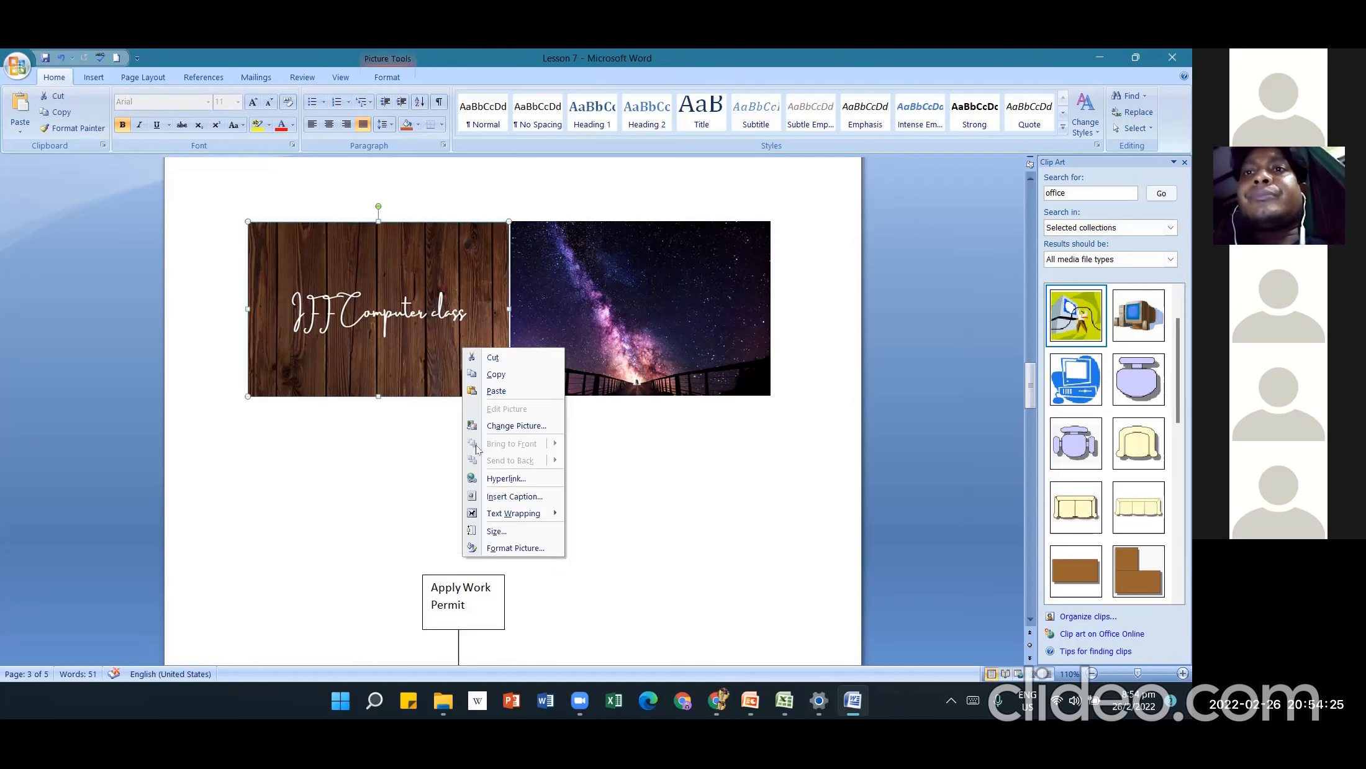
{"action": "left_click", "coordinate": [336, 253]}
{"action": "right_click", "coordinate": [336, 253]}
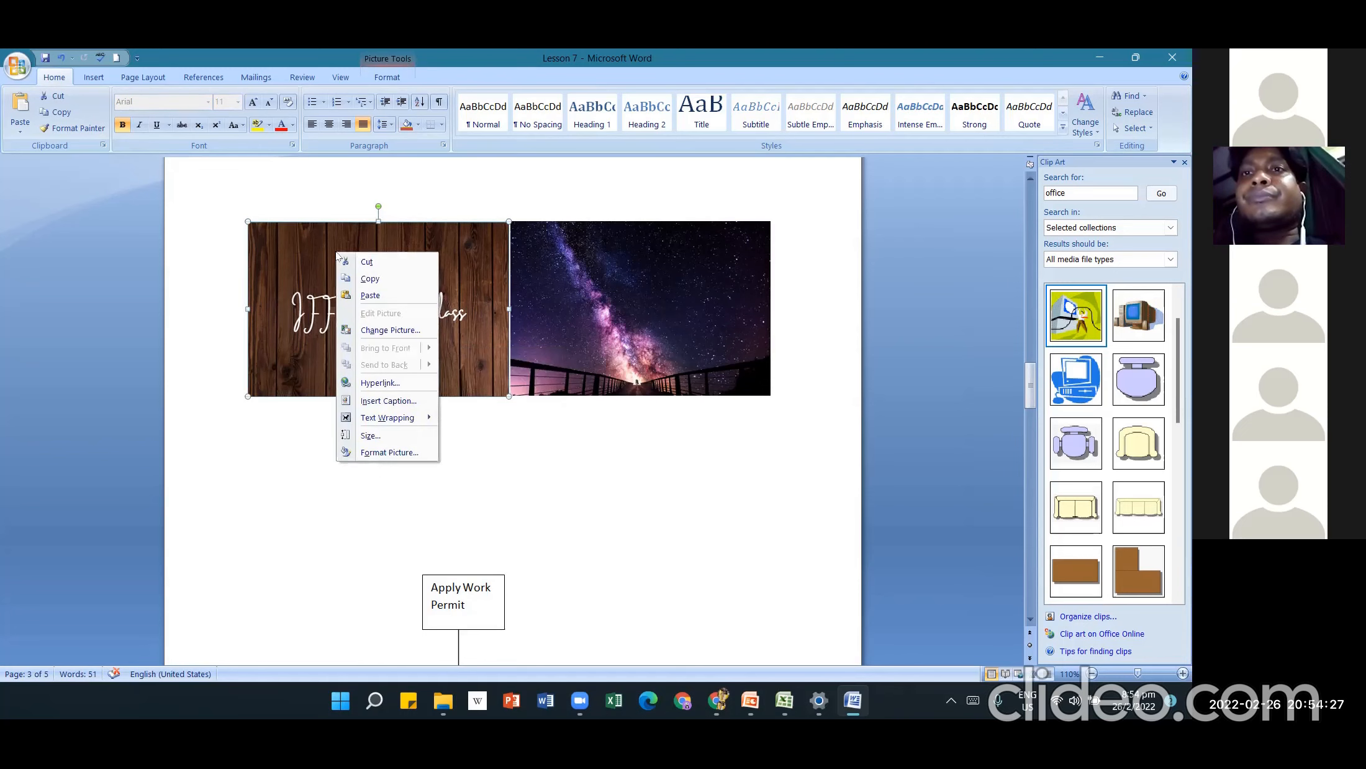
{"action": "left_click", "coordinate": [371, 435]}
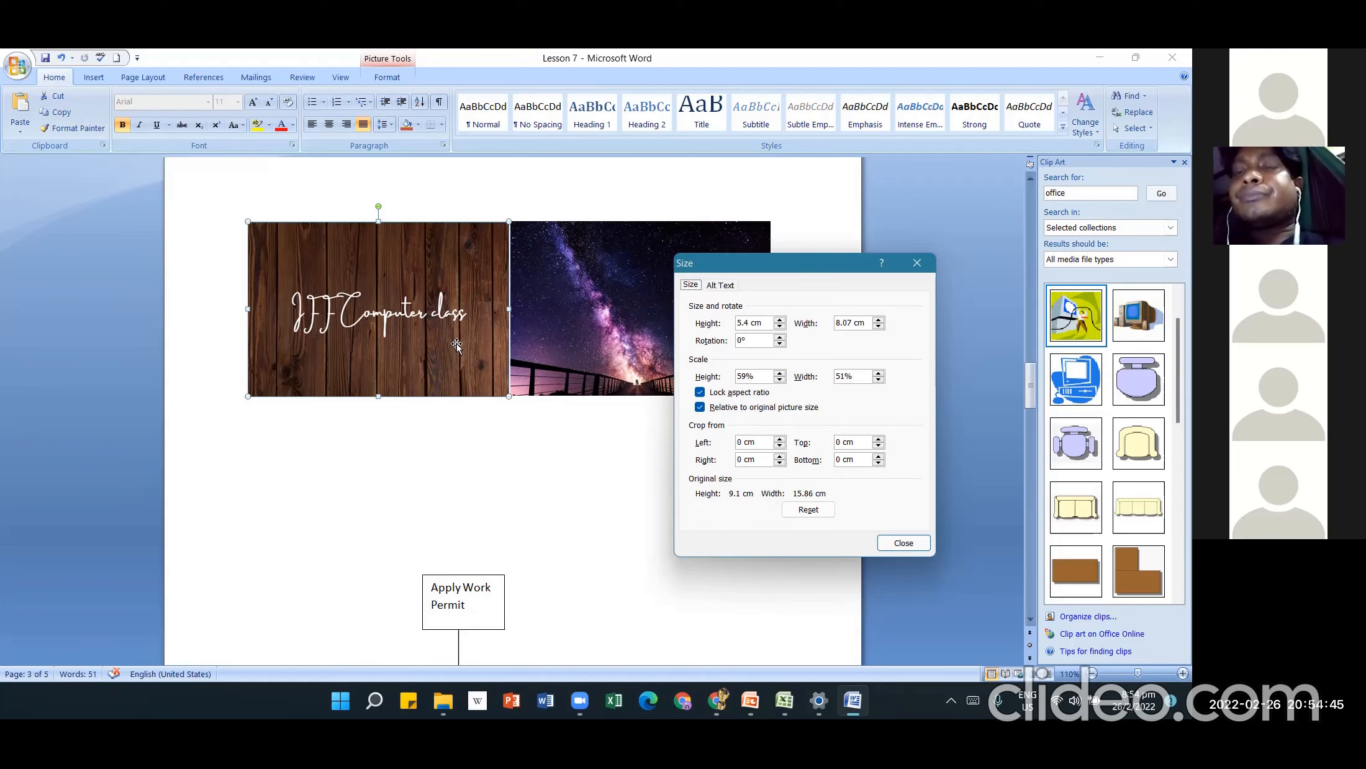
{"action": "left_click", "coordinate": [442, 351]}
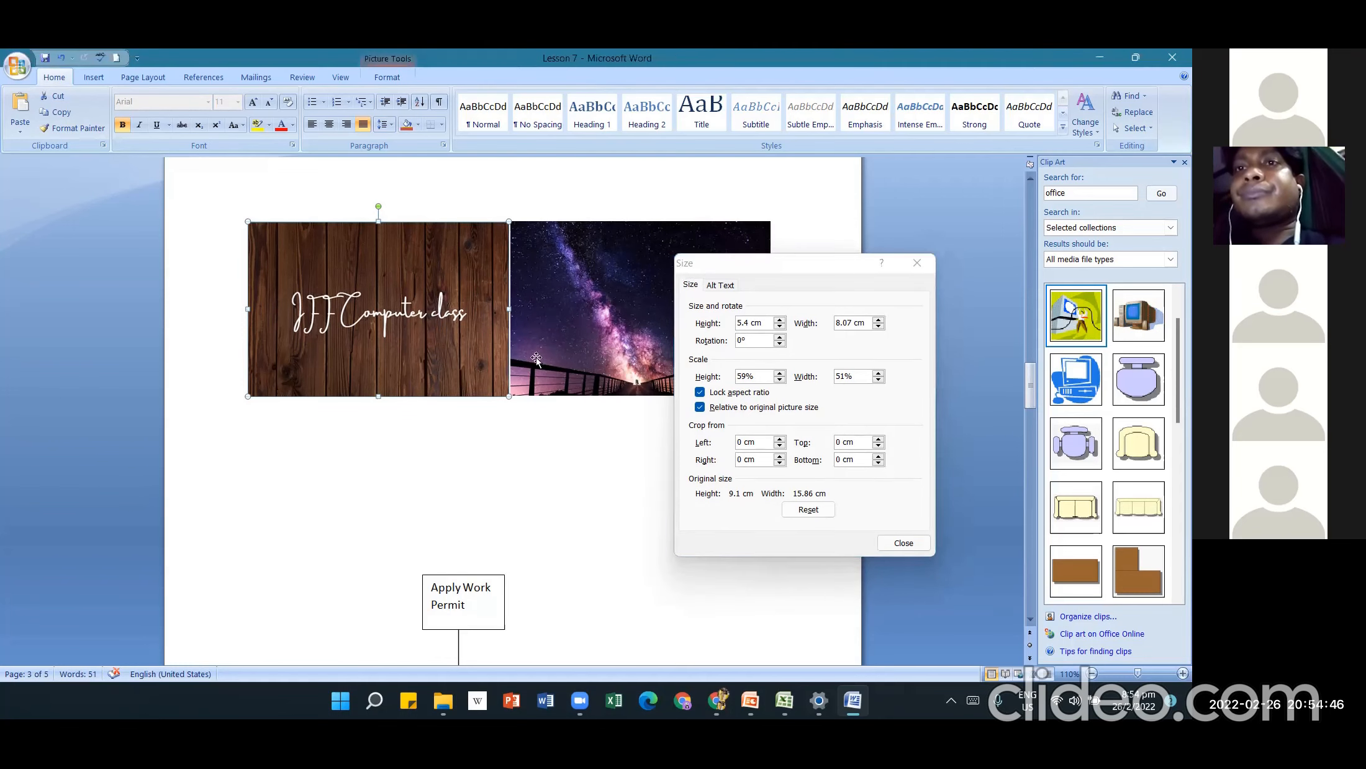
{"action": "left_click", "coordinate": [903, 544]}
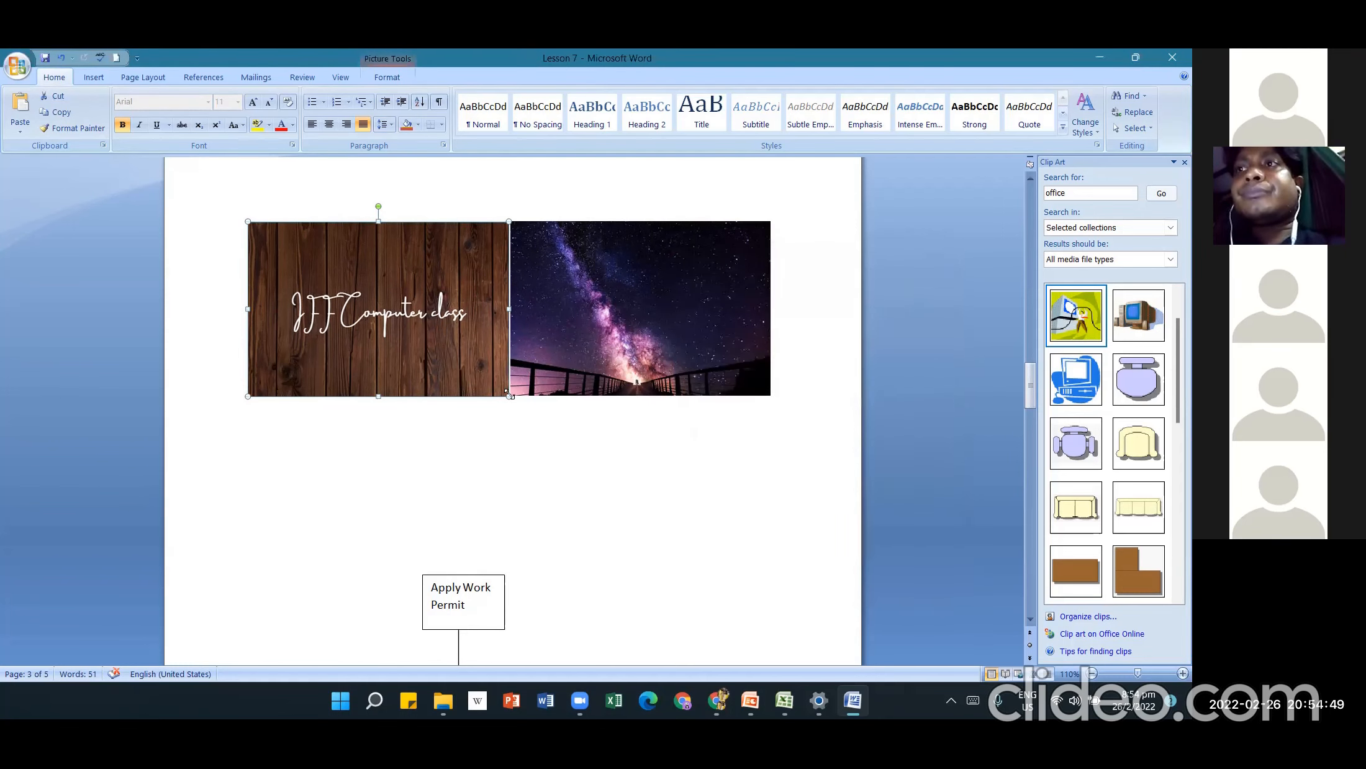
- Enlarge the wood picture freehand by its corner to about 5.44 cm high and 8.12 cm wide, and check its size settings
{"action": "left_click_drag", "start_coordinate": [509, 395], "coordinate": [515, 407]}
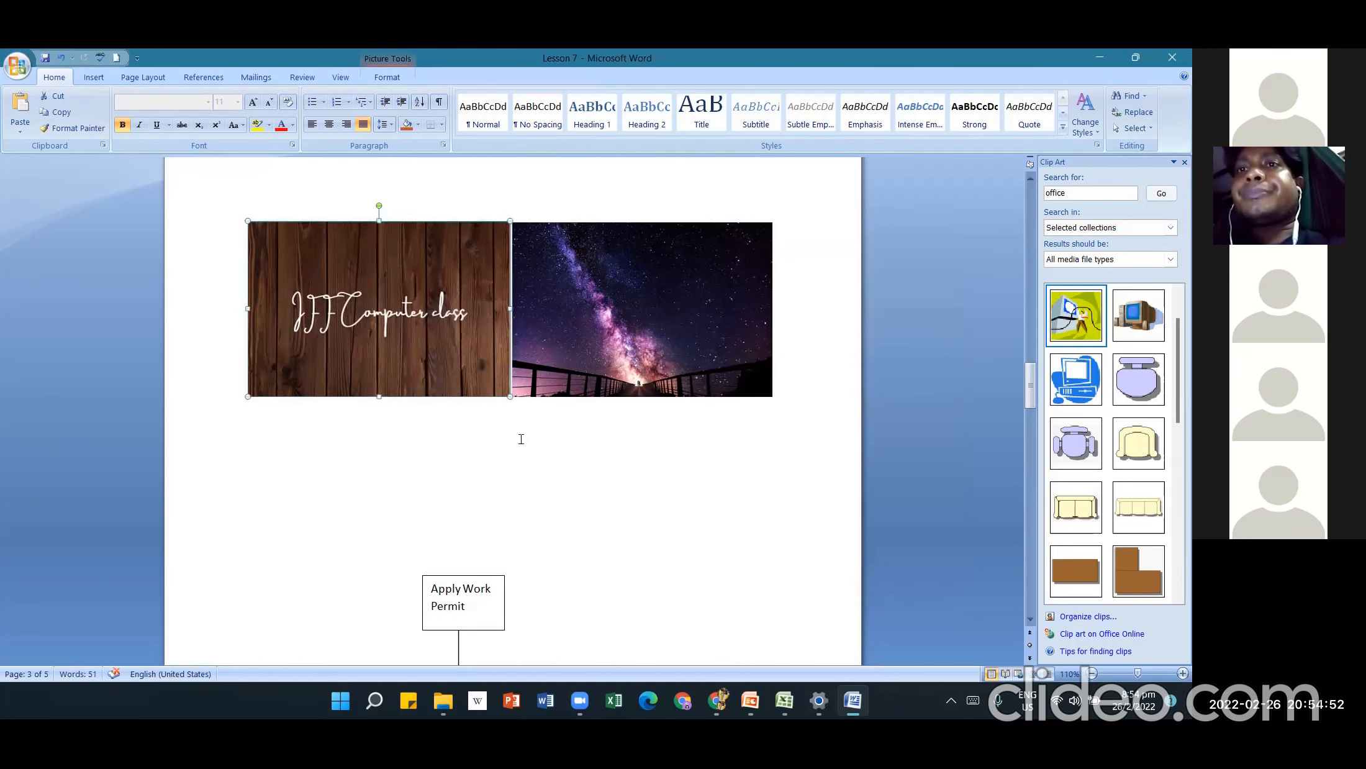
{"action": "right_click", "coordinate": [455, 353]}
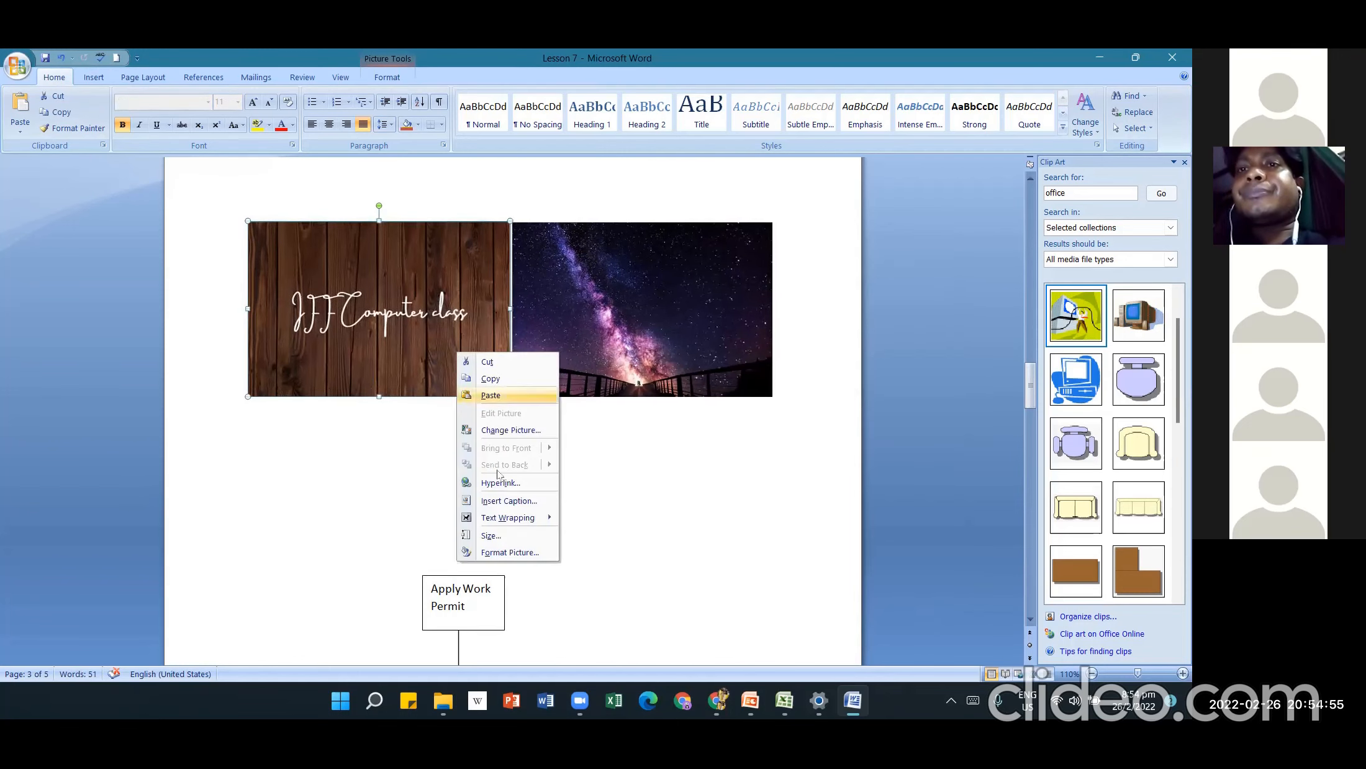
{"action": "key", "text": "Return"}
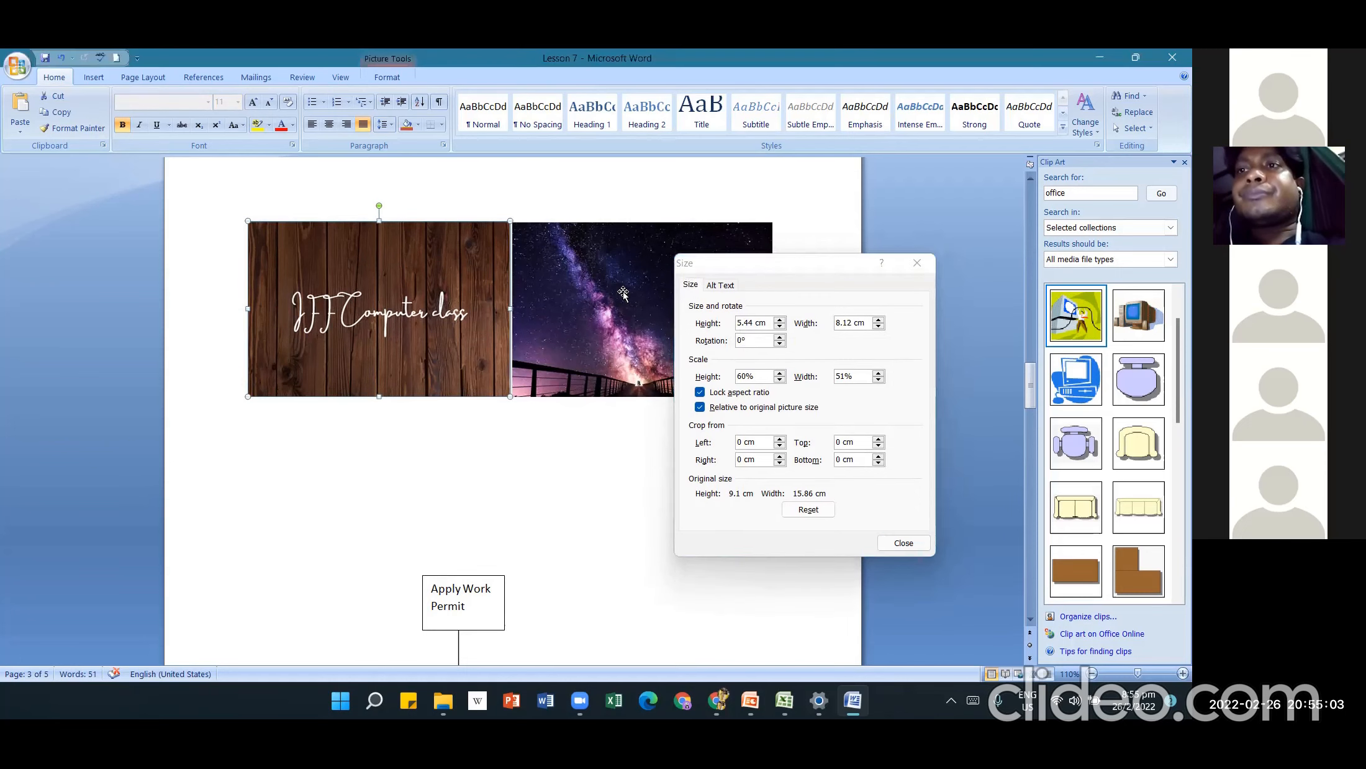
{"action": "left_click", "coordinate": [894, 542]}
- Compare the starry sky picture's height and width with the wood picture's in their size settings
{"action": "right_click", "coordinate": [627, 280]}
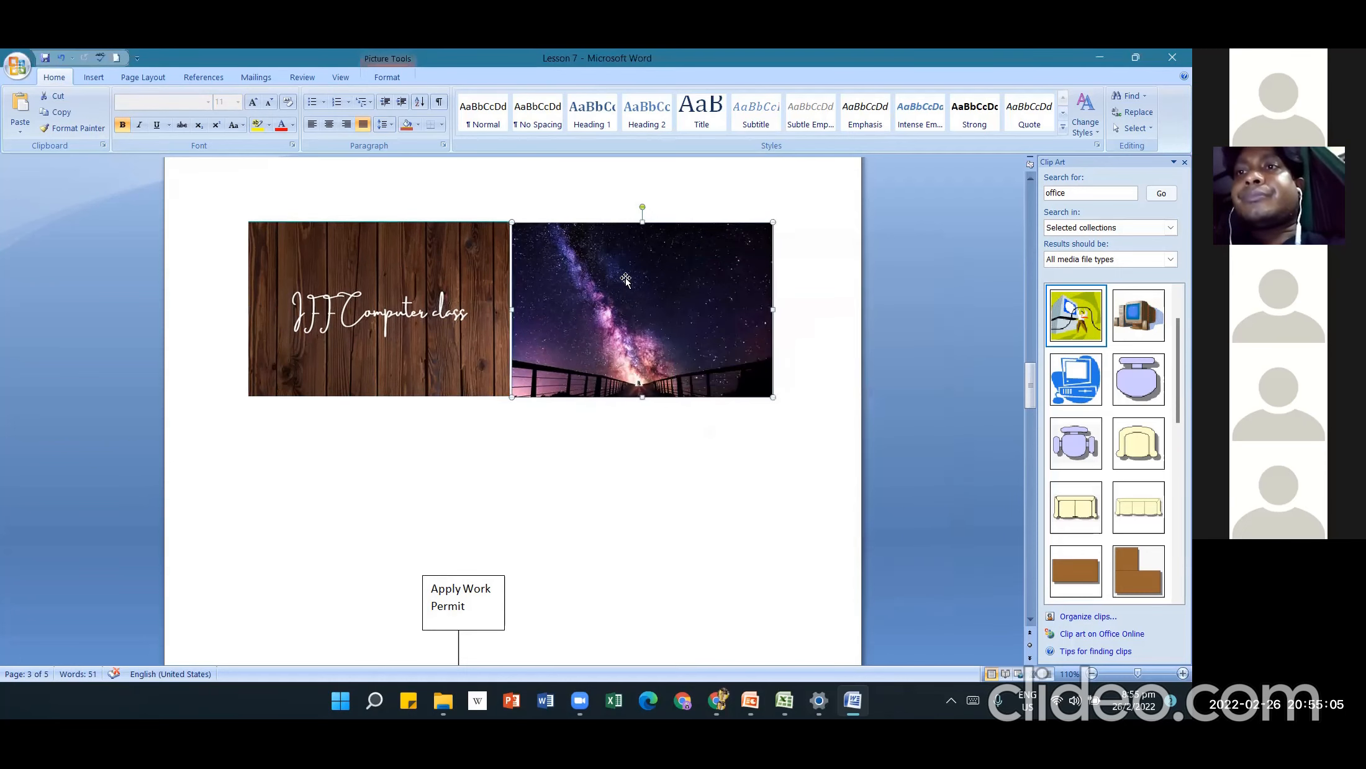
{"action": "left_click", "coordinate": [660, 461]}
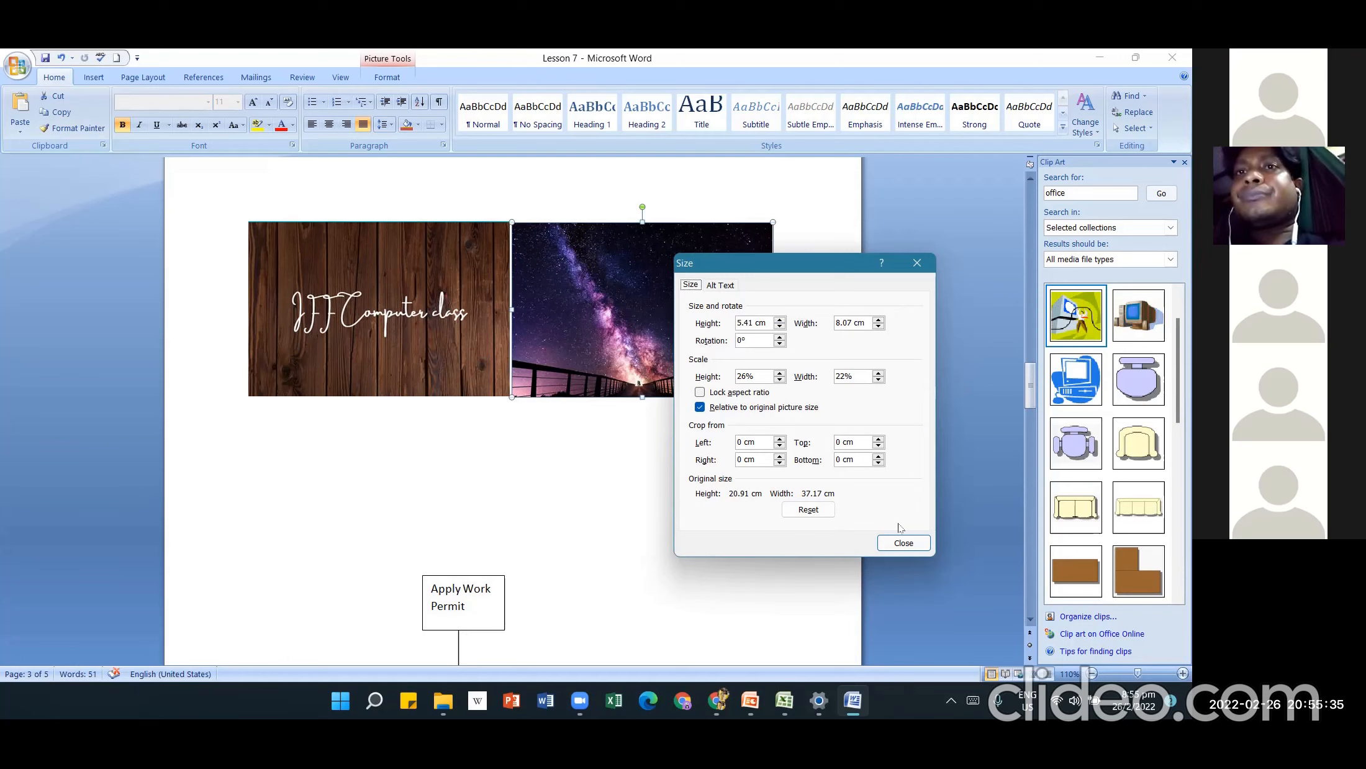
{"action": "left_click", "coordinate": [903, 544]}
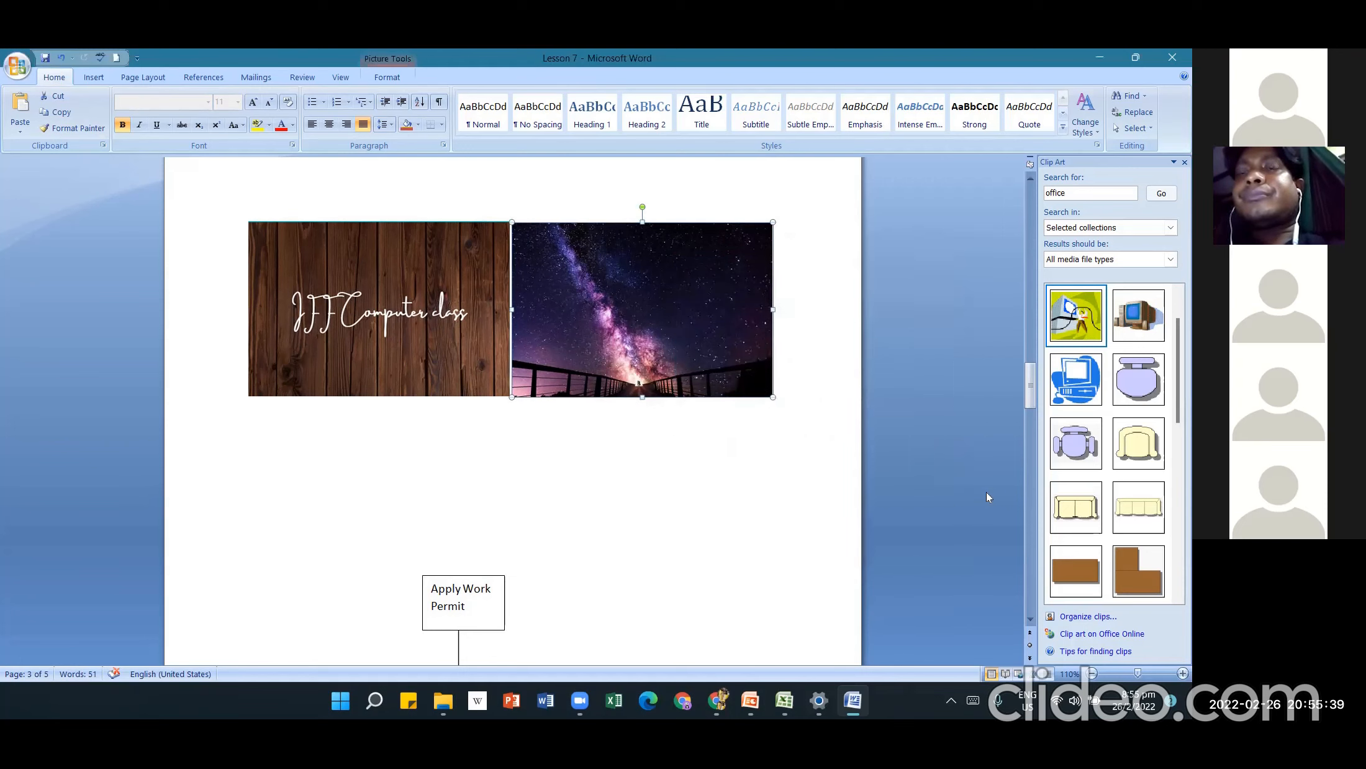
{"action": "left_click", "coordinate": [710, 516]}
{"action": "left_click", "coordinate": [453, 349]}
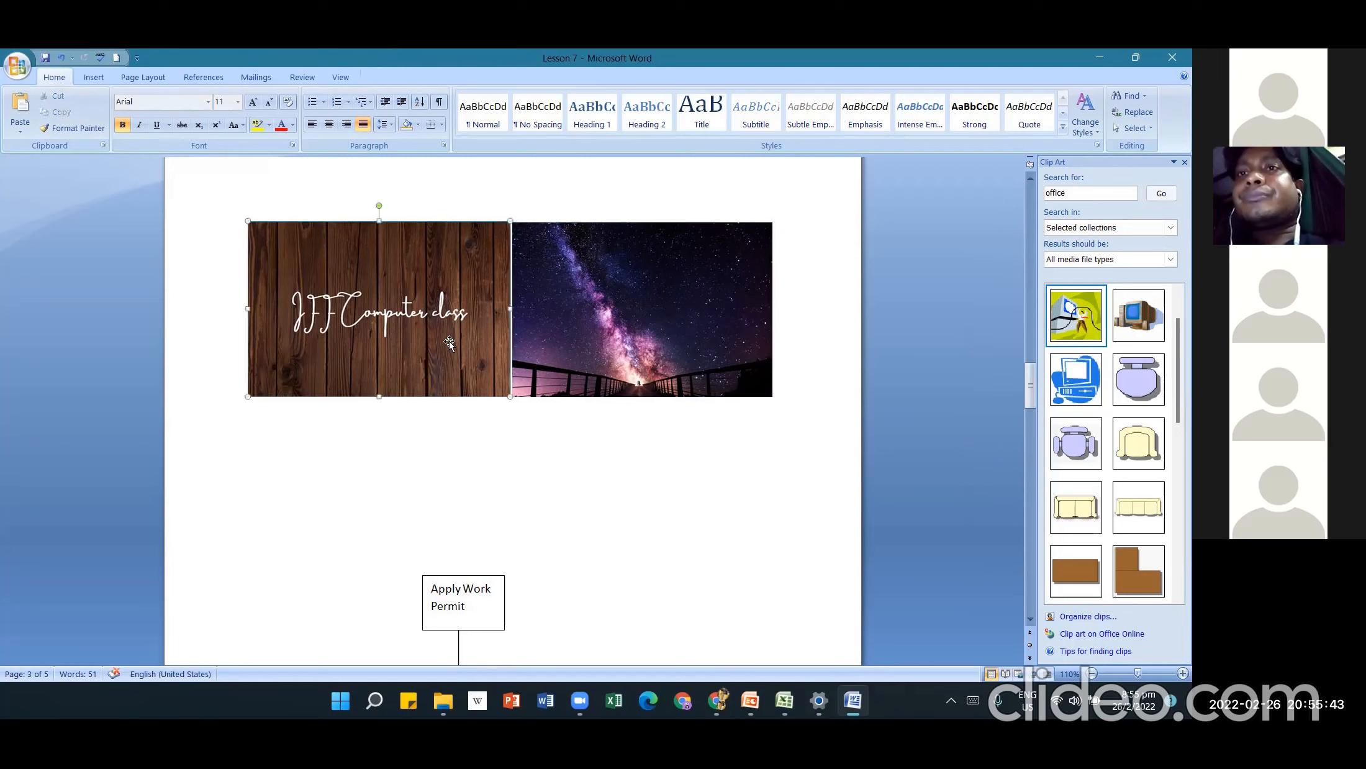
{"action": "right_click", "coordinate": [458, 355]}
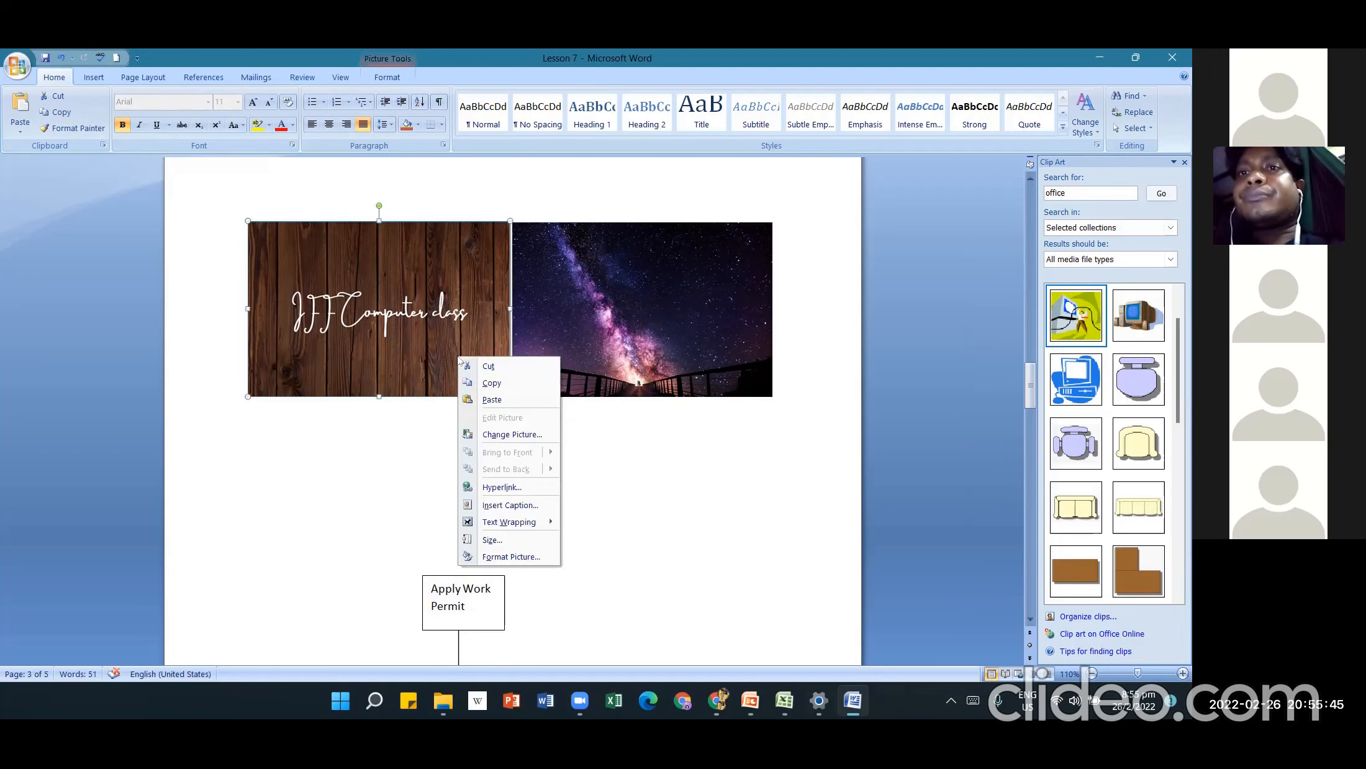
{"action": "left_click", "coordinate": [510, 543]}
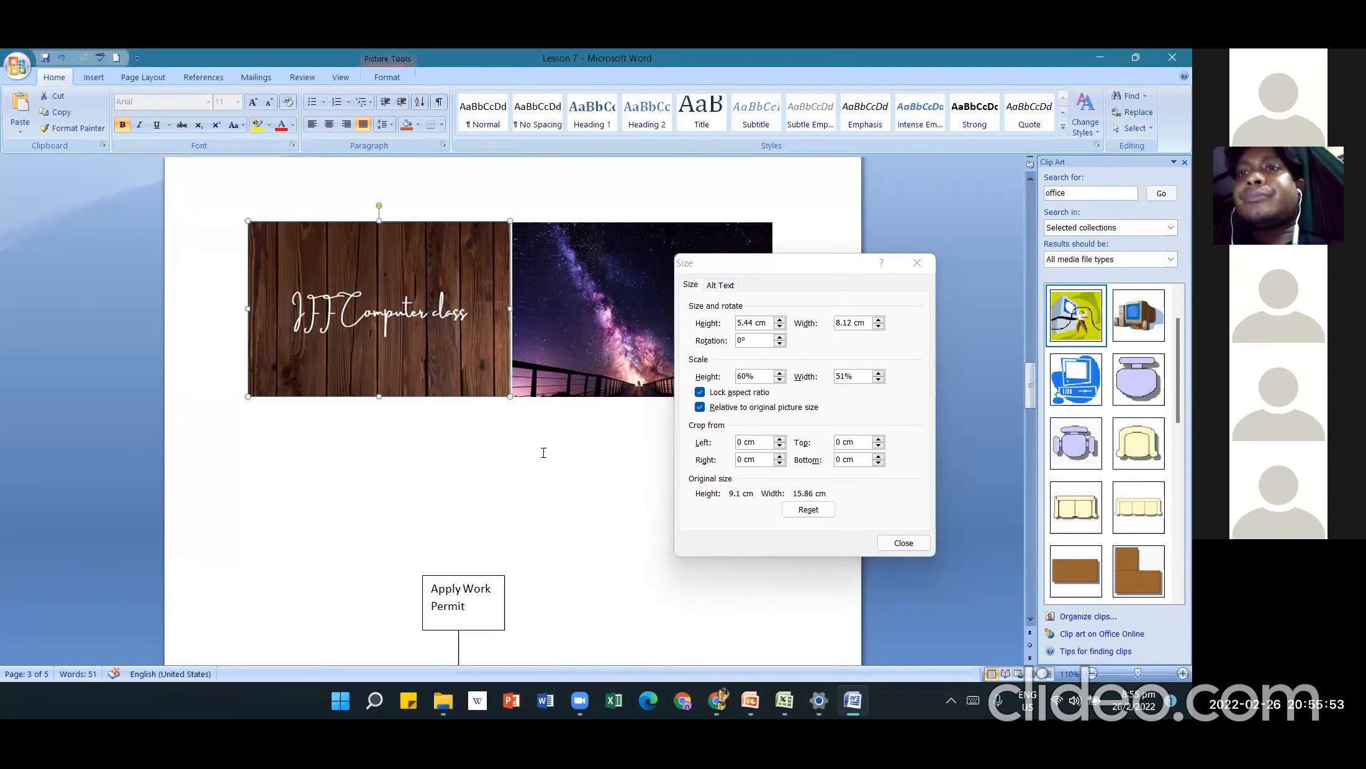
{"action": "left_click", "coordinate": [903, 543]}
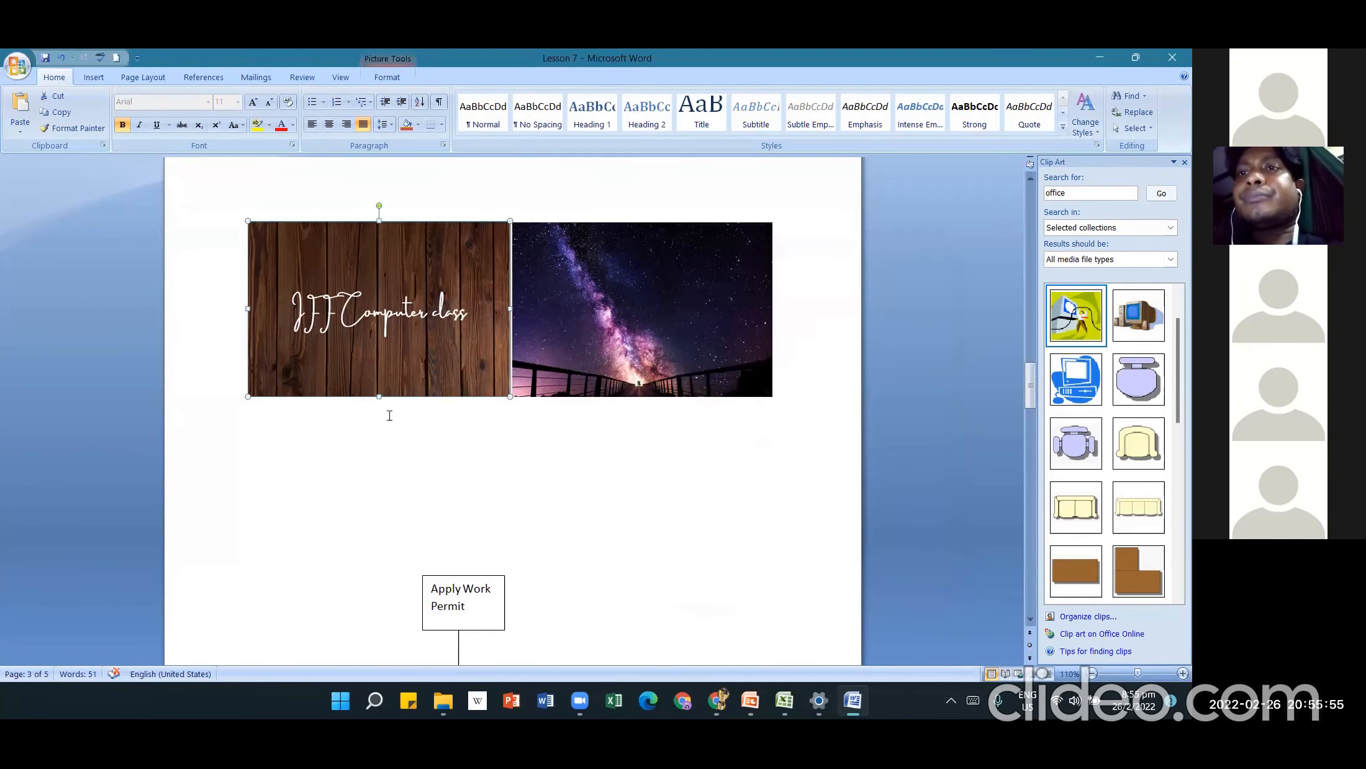
{"action": "left_click", "coordinate": [624, 430]}
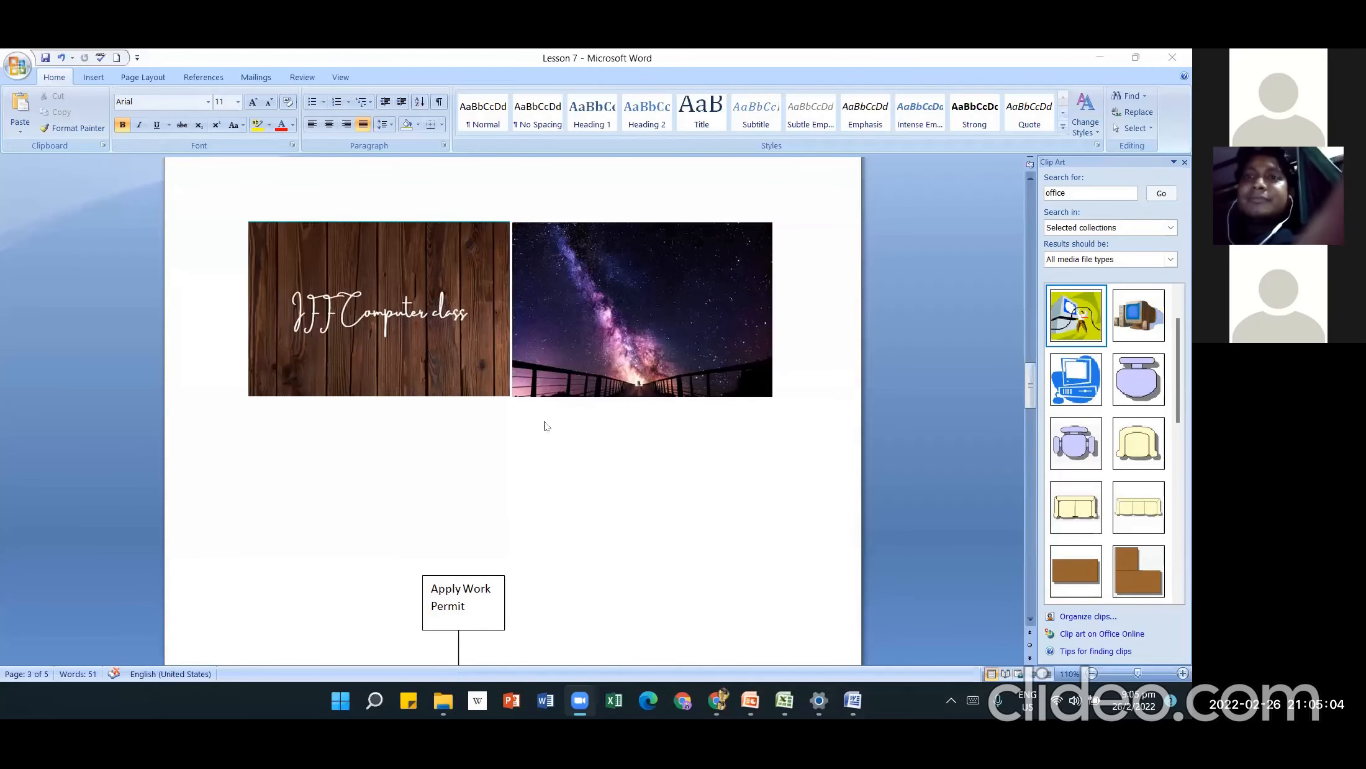
- Review the lesson document's pictures, flowchart, shapes and list of topics up to the first page
{"action": "scroll", "coordinate": [545, 423], "scroll_direction": "up", "scroll_amount": 1}
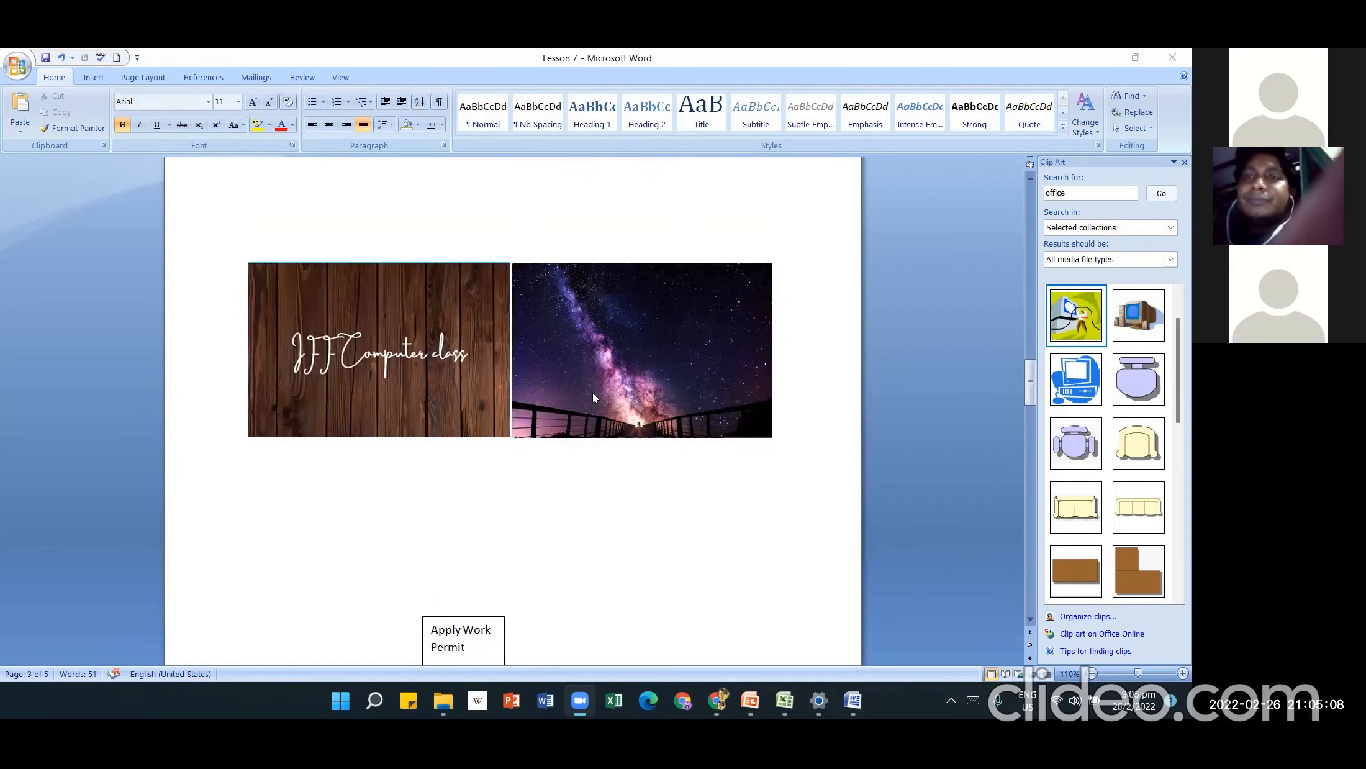
{"action": "scroll", "coordinate": [592, 393], "scroll_direction": "down", "scroll_amount": 9}
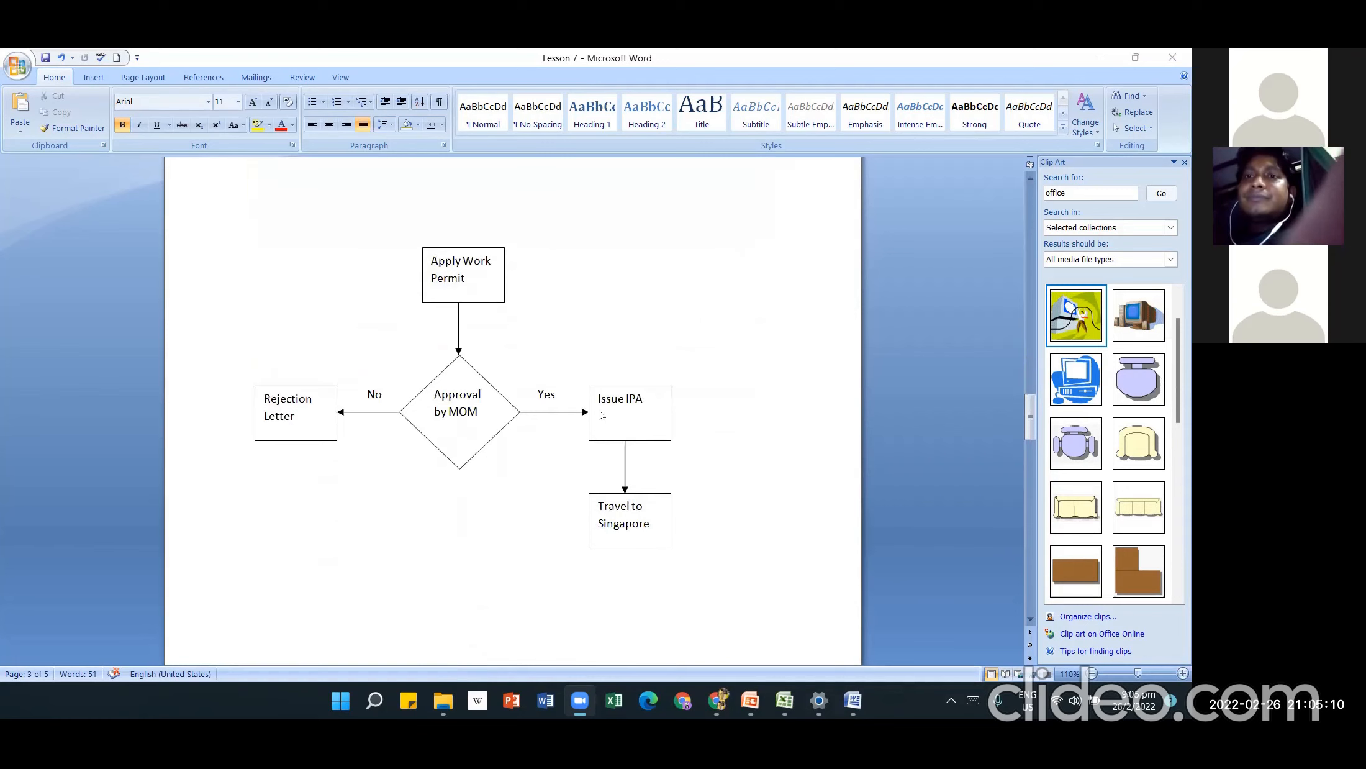
{"action": "scroll", "coordinate": [589, 335], "scroll_direction": "up", "scroll_amount": 10}
{"action": "scroll", "coordinate": [586, 334], "scroll_direction": "up", "scroll_amount": 15}
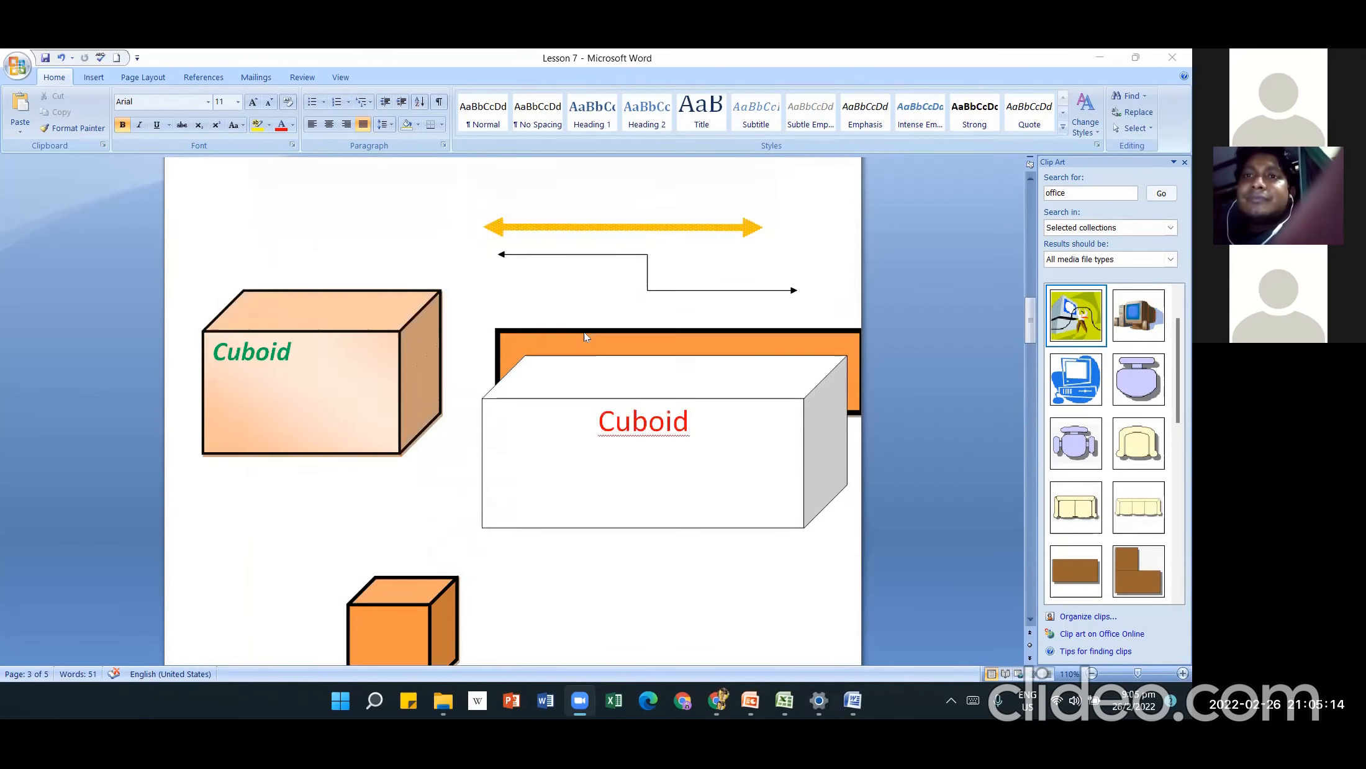
{"action": "scroll", "coordinate": [584, 336], "scroll_direction": "up", "scroll_amount": 18}
{"action": "scroll", "coordinate": [586, 334], "scroll_direction": "up", "scroll_amount": 8}
{"action": "scroll", "coordinate": [582, 334], "scroll_direction": "down", "scroll_amount": 2}
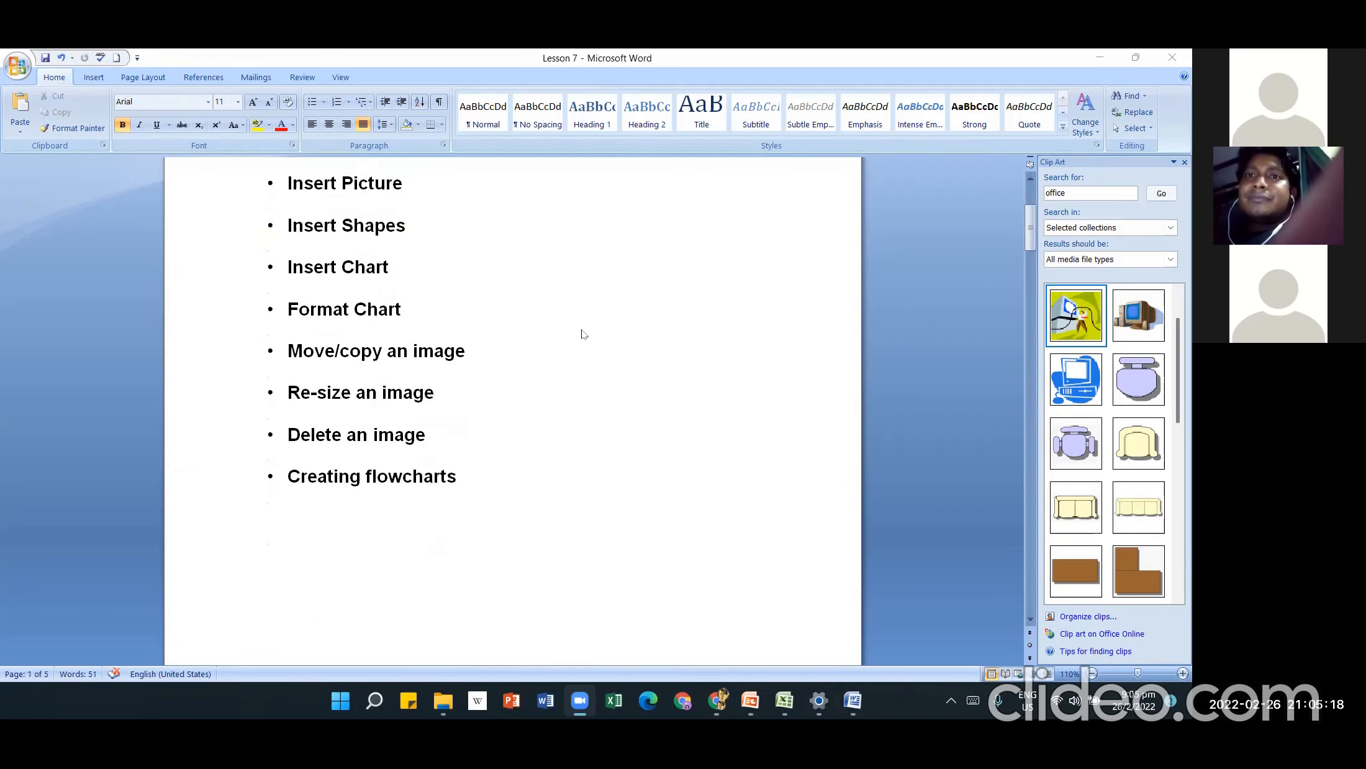
{"action": "scroll", "coordinate": [584, 339], "scroll_direction": "down", "scroll_amount": 9}
{"action": "scroll", "coordinate": [594, 365], "scroll_direction": "down", "scroll_amount": 4}
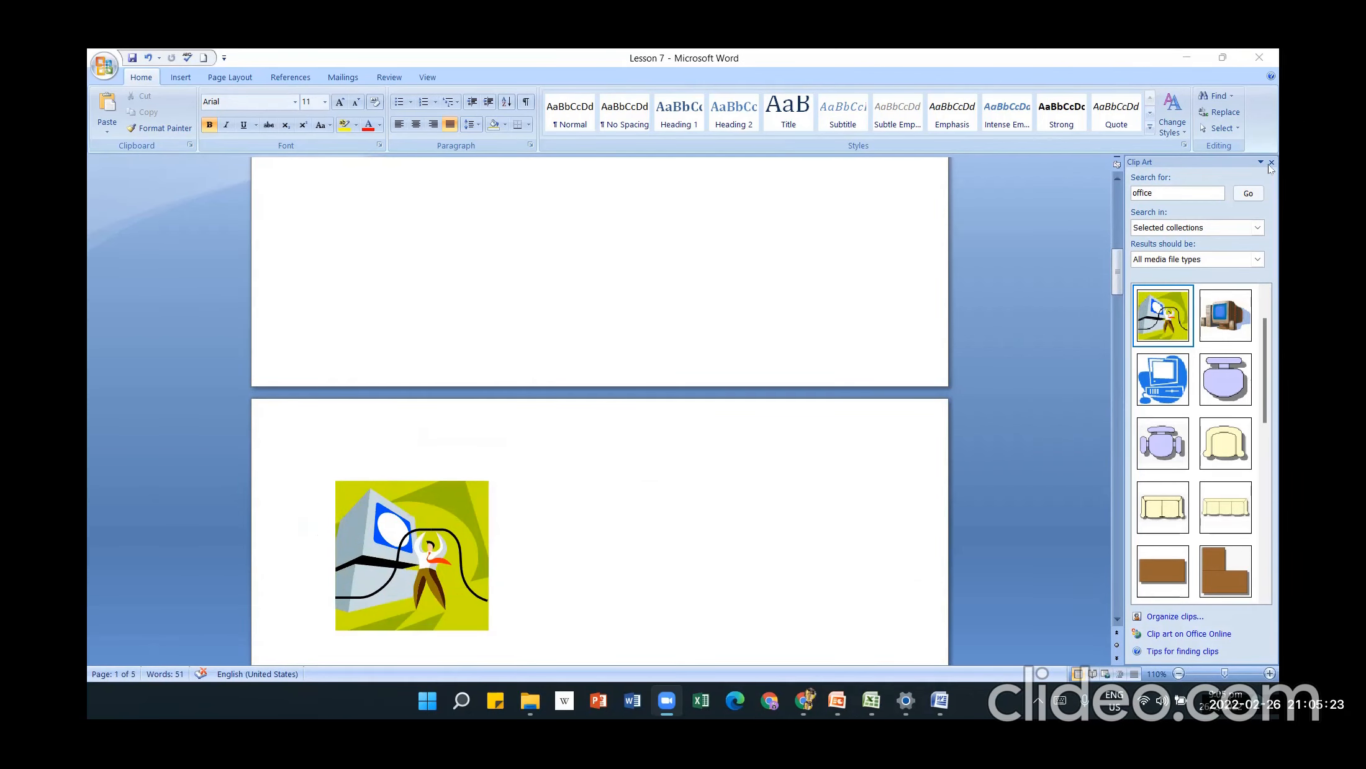
- Close the Clip Art pane and go to the empty space below the line chart on page 4
{"action": "left_click", "coordinate": [1270, 164]}
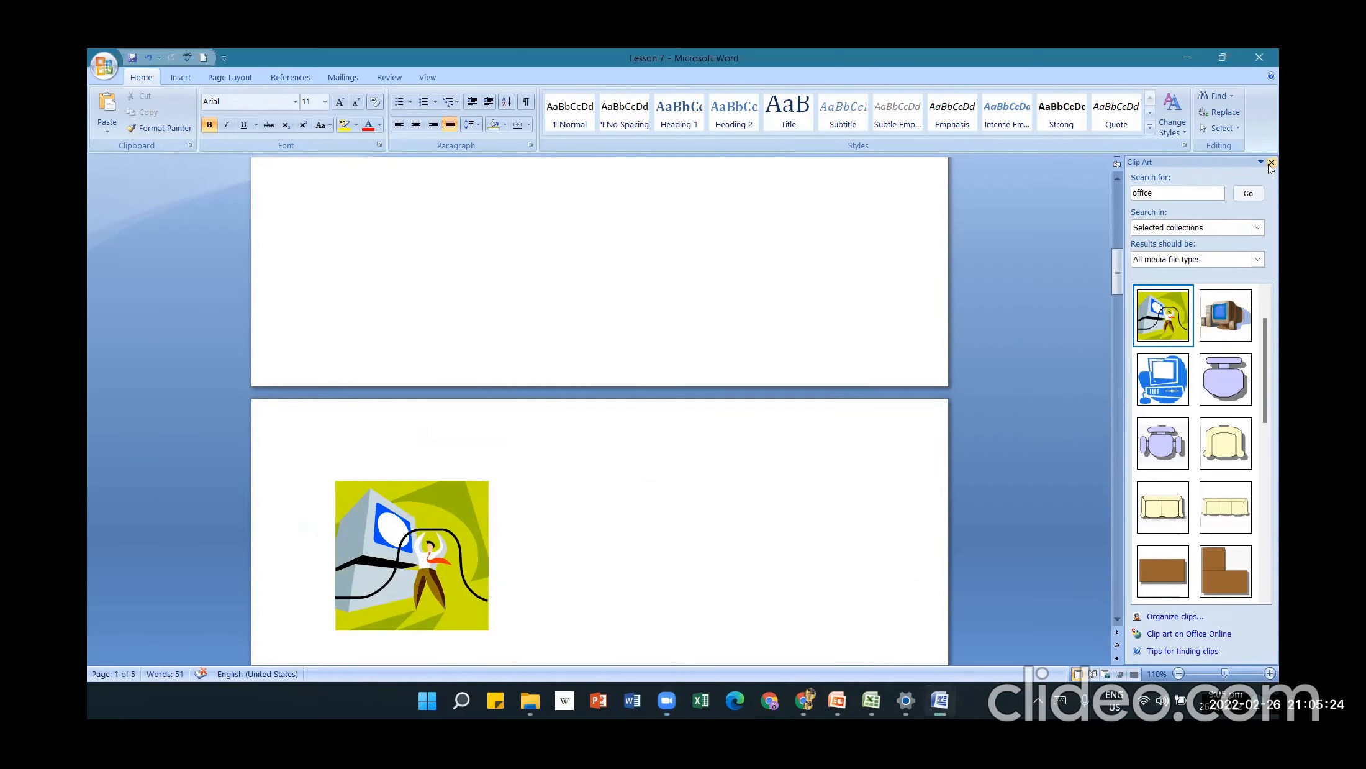
{"action": "left_click", "coordinate": [1270, 163]}
{"action": "left_click_drag", "start_coordinate": [1272, 292], "coordinate": [1235, 514]}
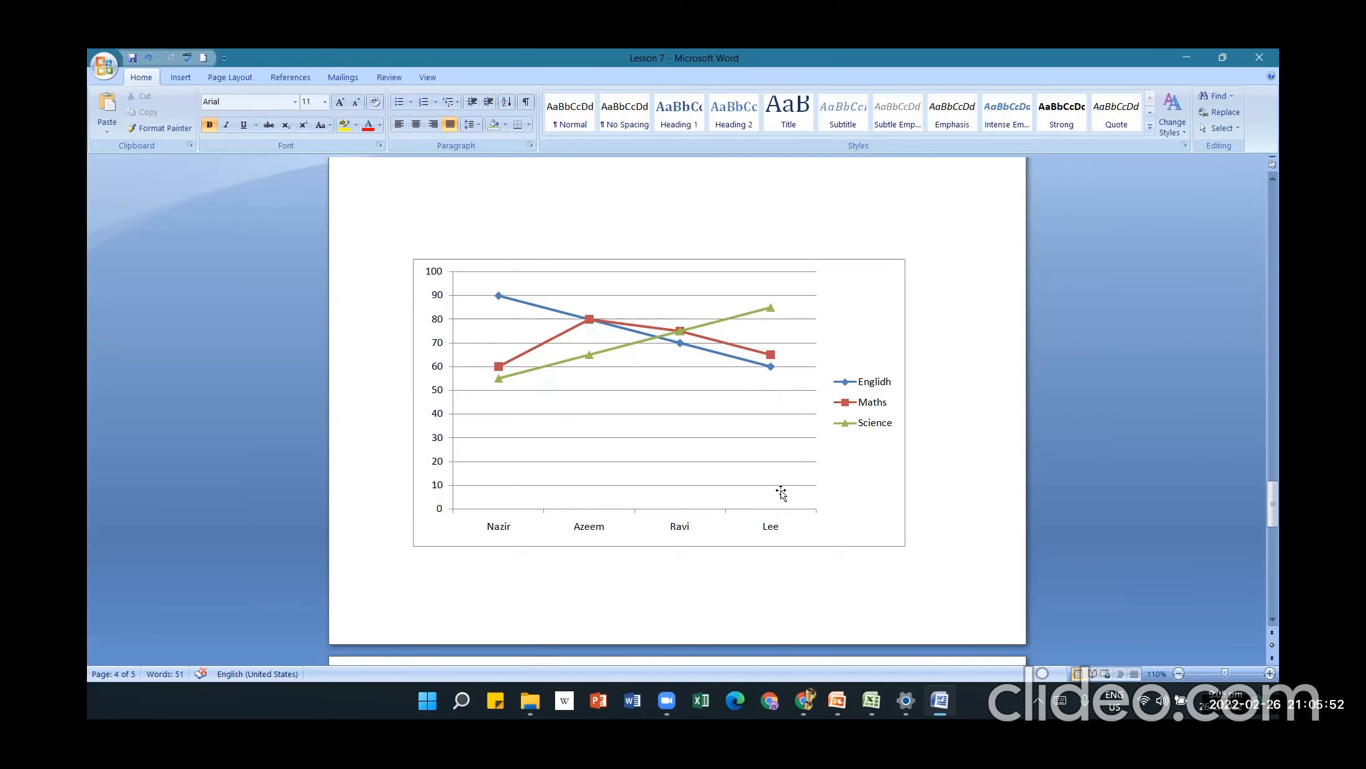
{"action": "scroll", "coordinate": [781, 492], "scroll_direction": "down", "scroll_amount": 3}
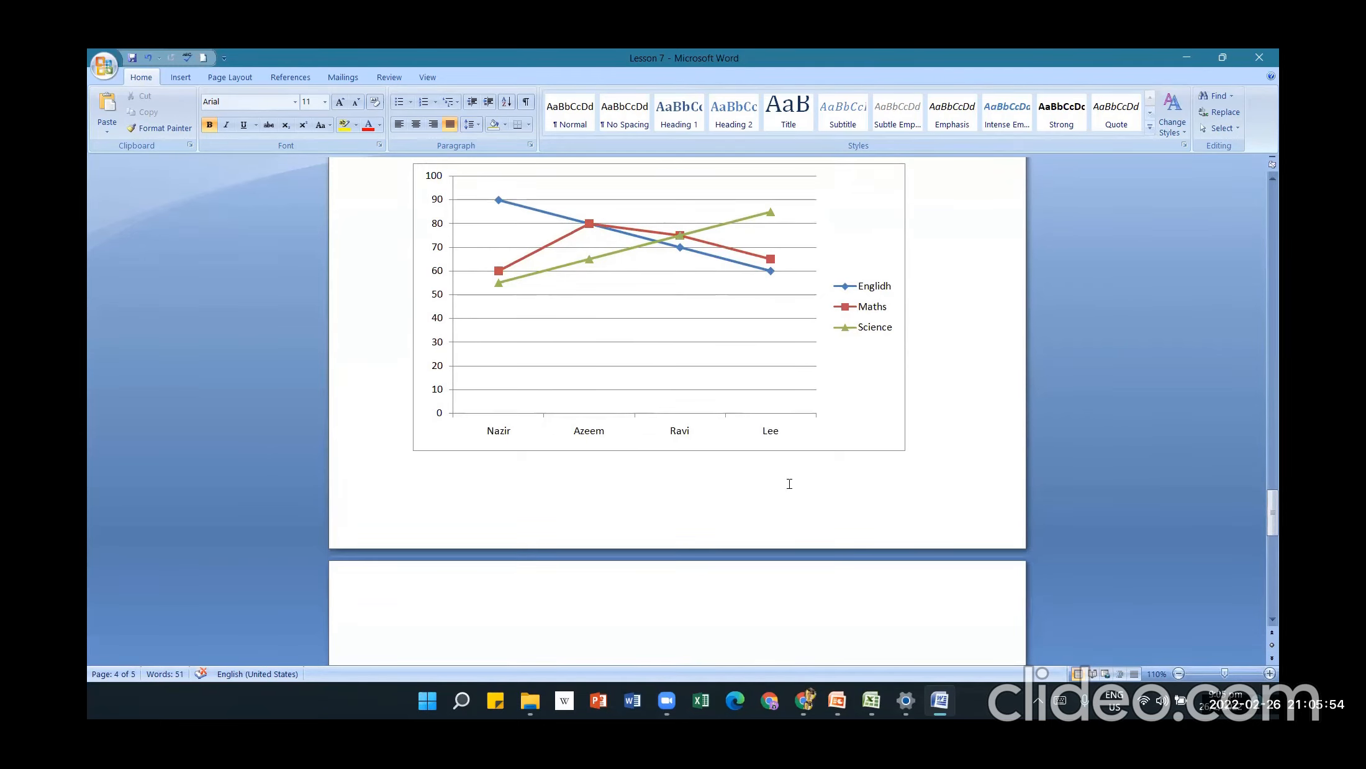
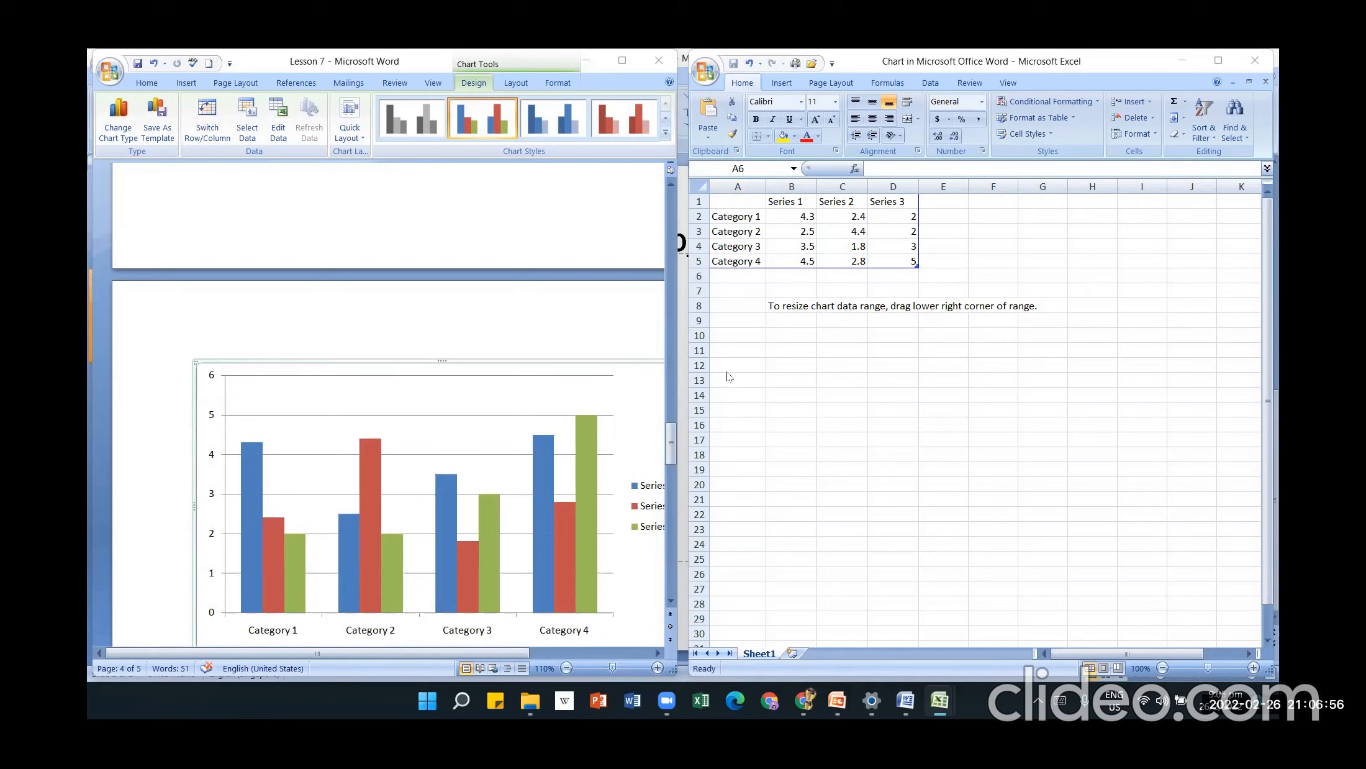
- Delete the Series 2 and Series 3 columns from the new column chart's data sheet, and select the Category 1 cell
{"action": "left_click", "coordinate": [764, 318]}
{"action": "left_click", "coordinate": [738, 217]}
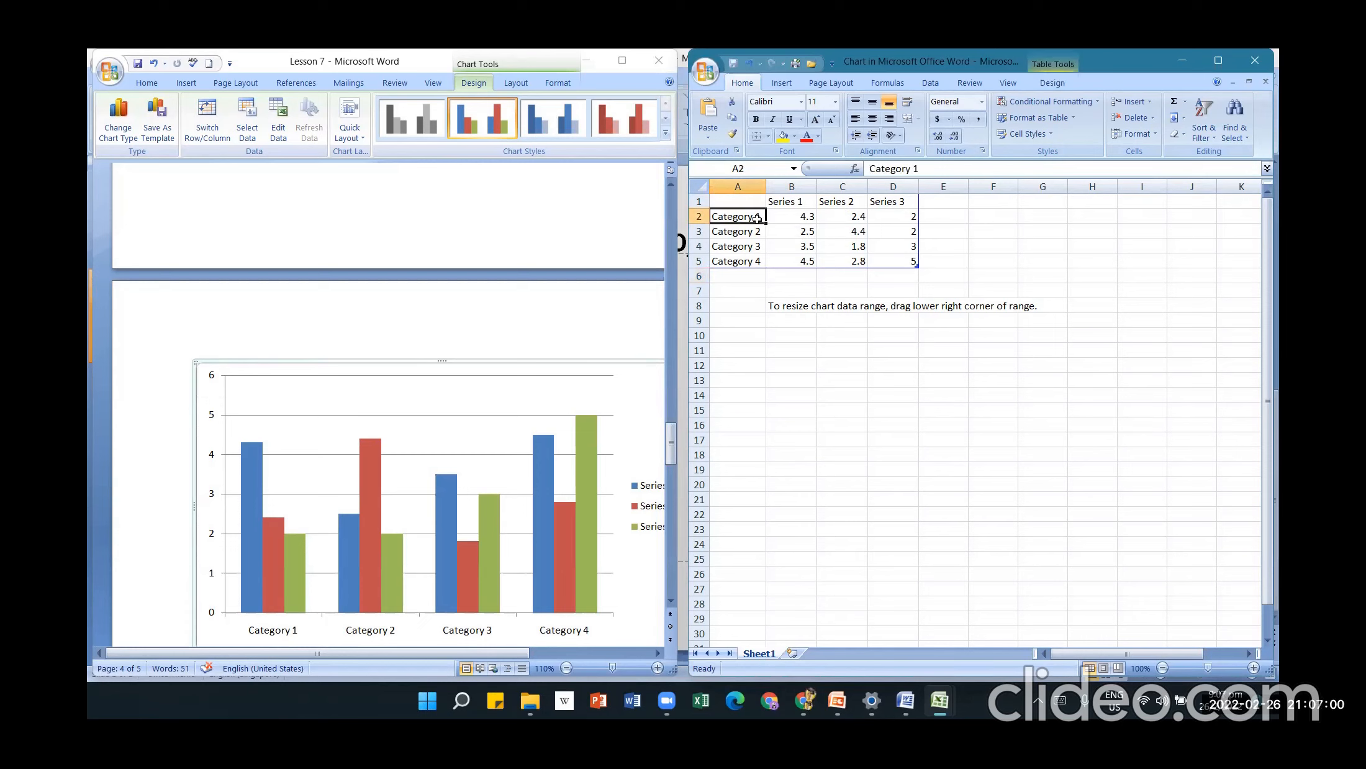
{"action": "left_click", "coordinate": [868, 193]}
{"action": "left_click_drag", "start_coordinate": [867, 193], "coordinate": [873, 199]}
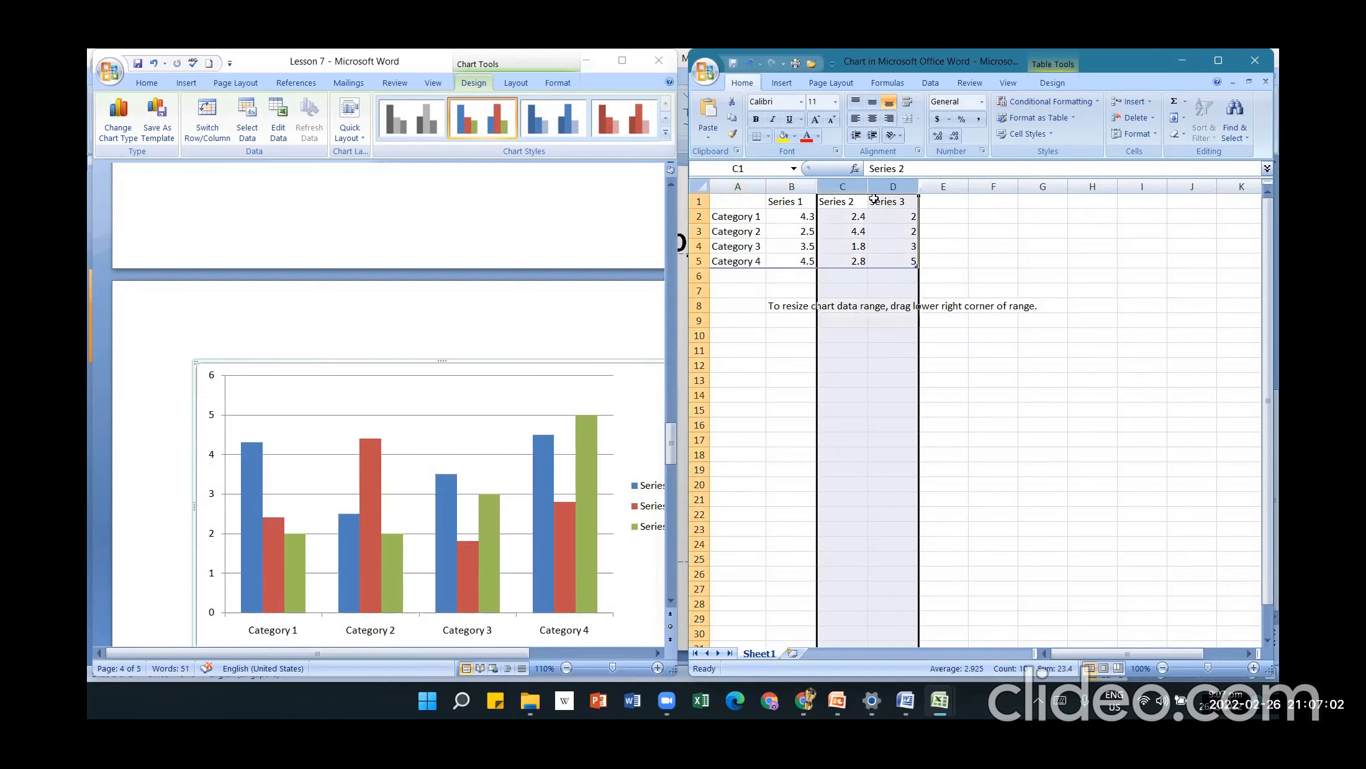
{"action": "right_click", "coordinate": [882, 194]}
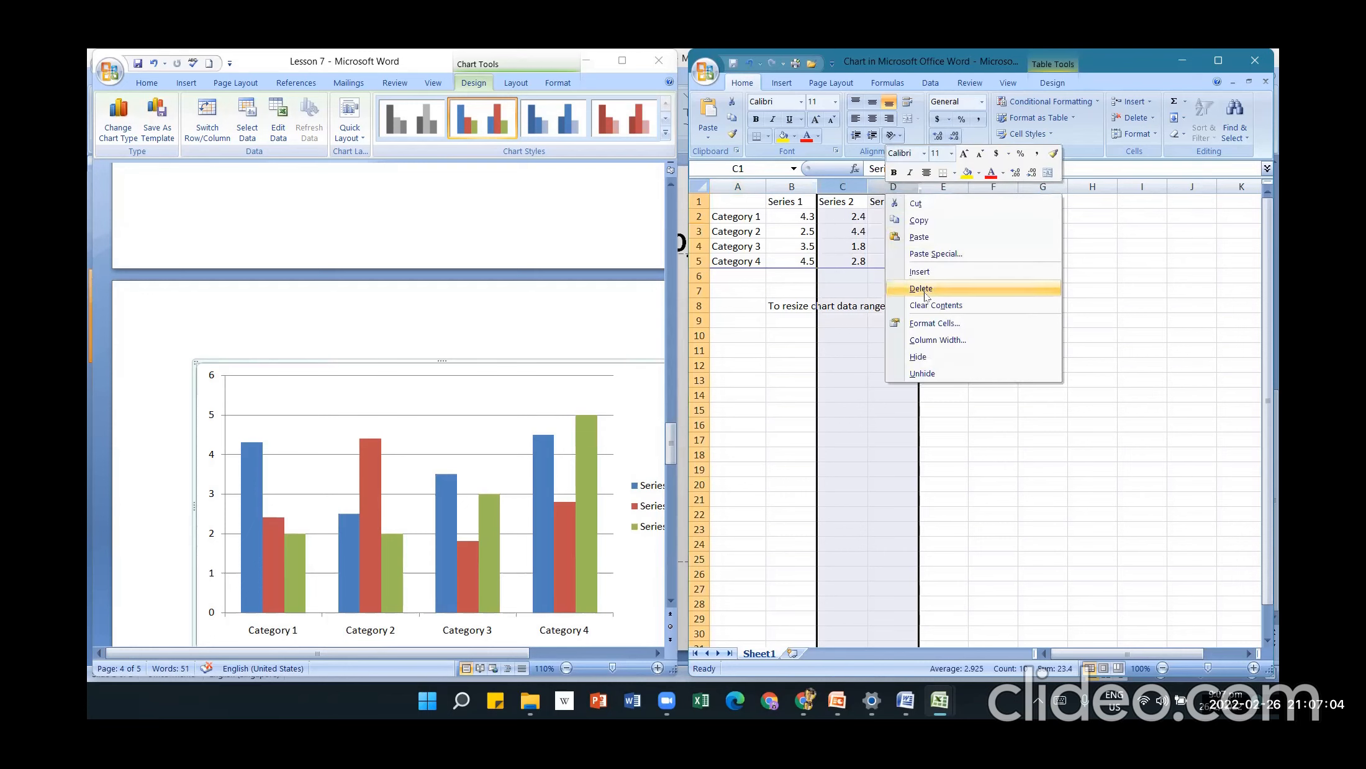
{"action": "left_click", "coordinate": [925, 294]}
{"action": "left_click", "coordinate": [685, 414]}
{"action": "left_click", "coordinate": [756, 223]}
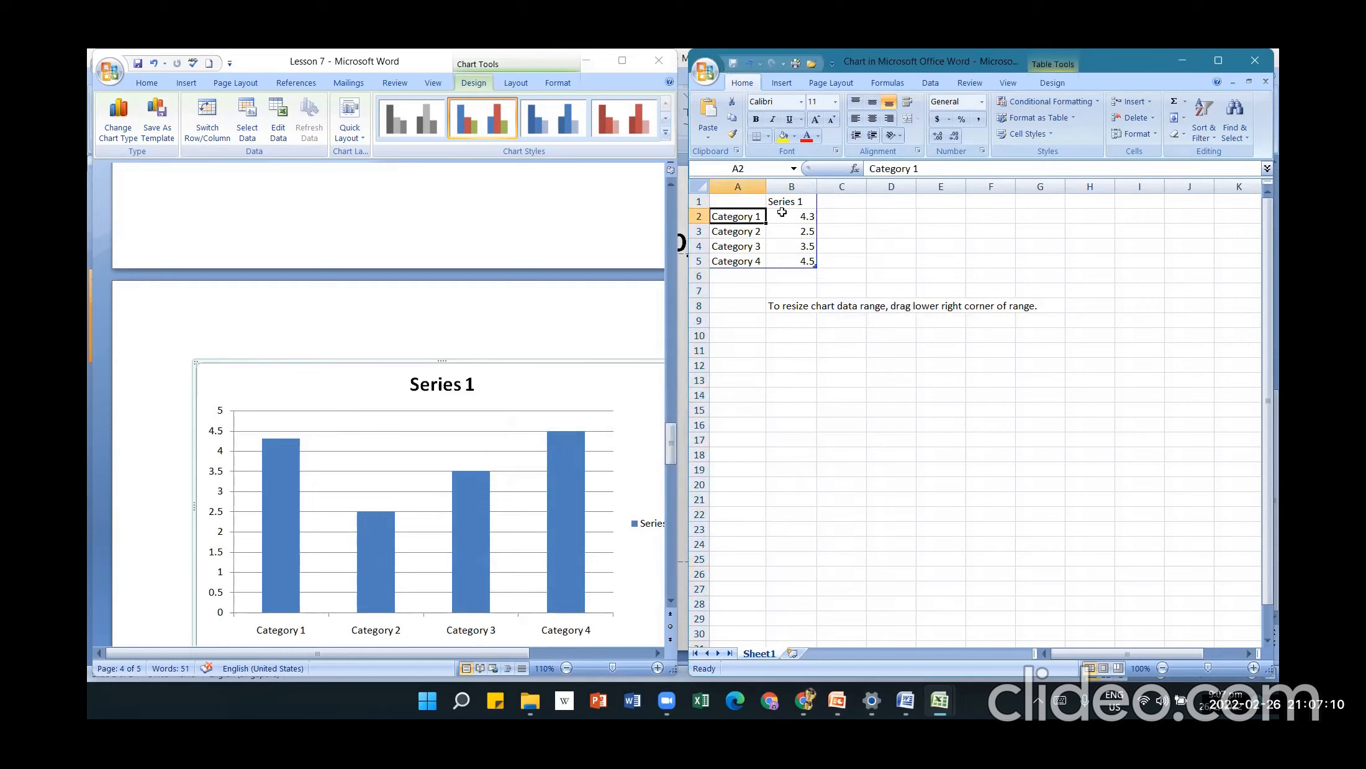
- Rename the first three categories in the chart's data sheet as Jan, Feb and Mar, dismissing the formula warnings
{"action": "type", "text": "Jan"}
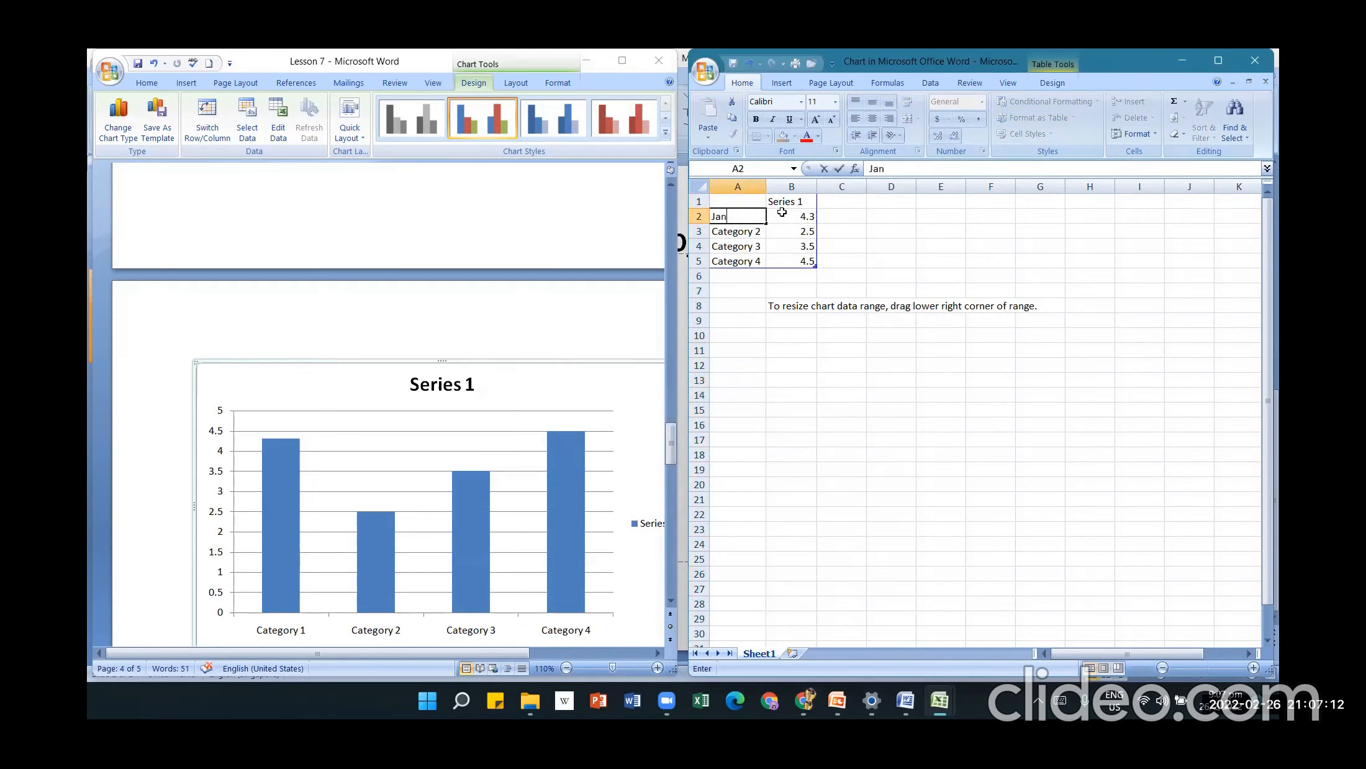
{"action": "key", "text": "Return"}
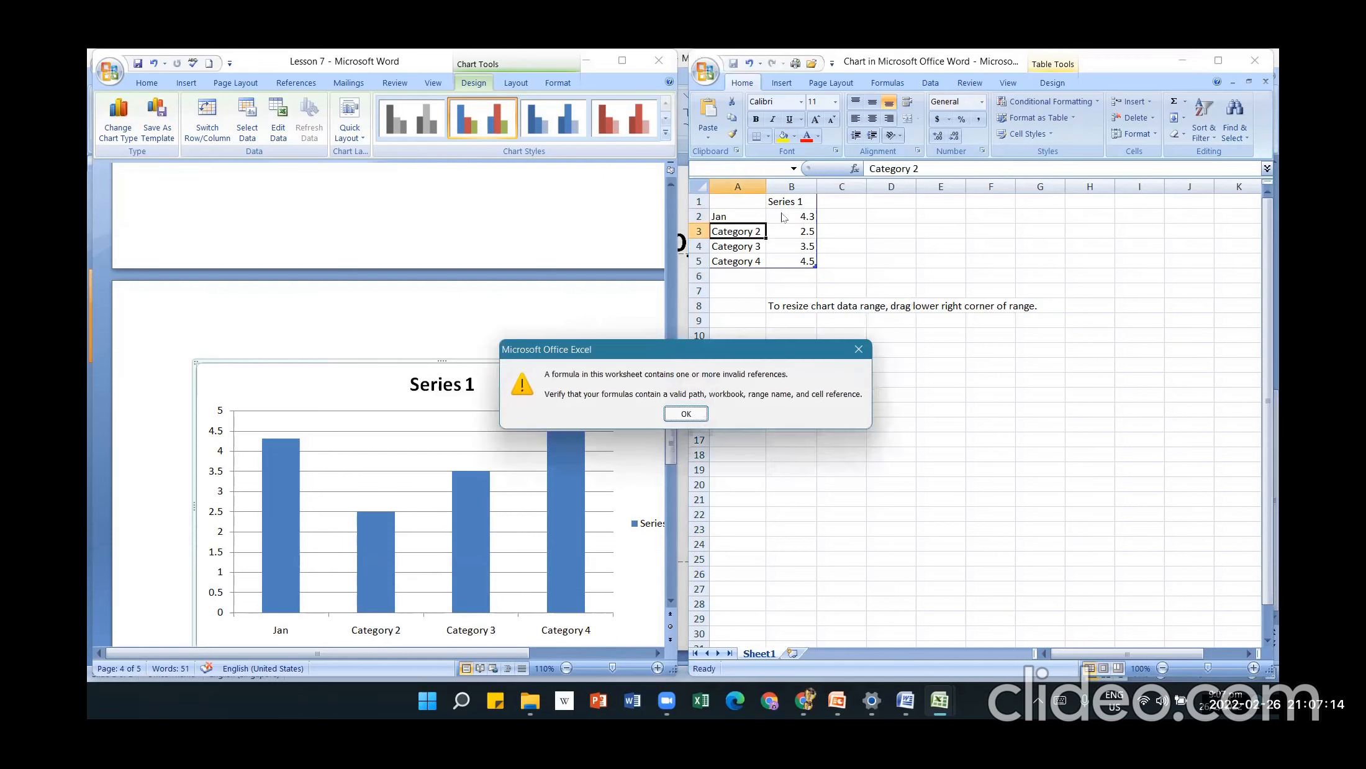
{"action": "left_click", "coordinate": [685, 414]}
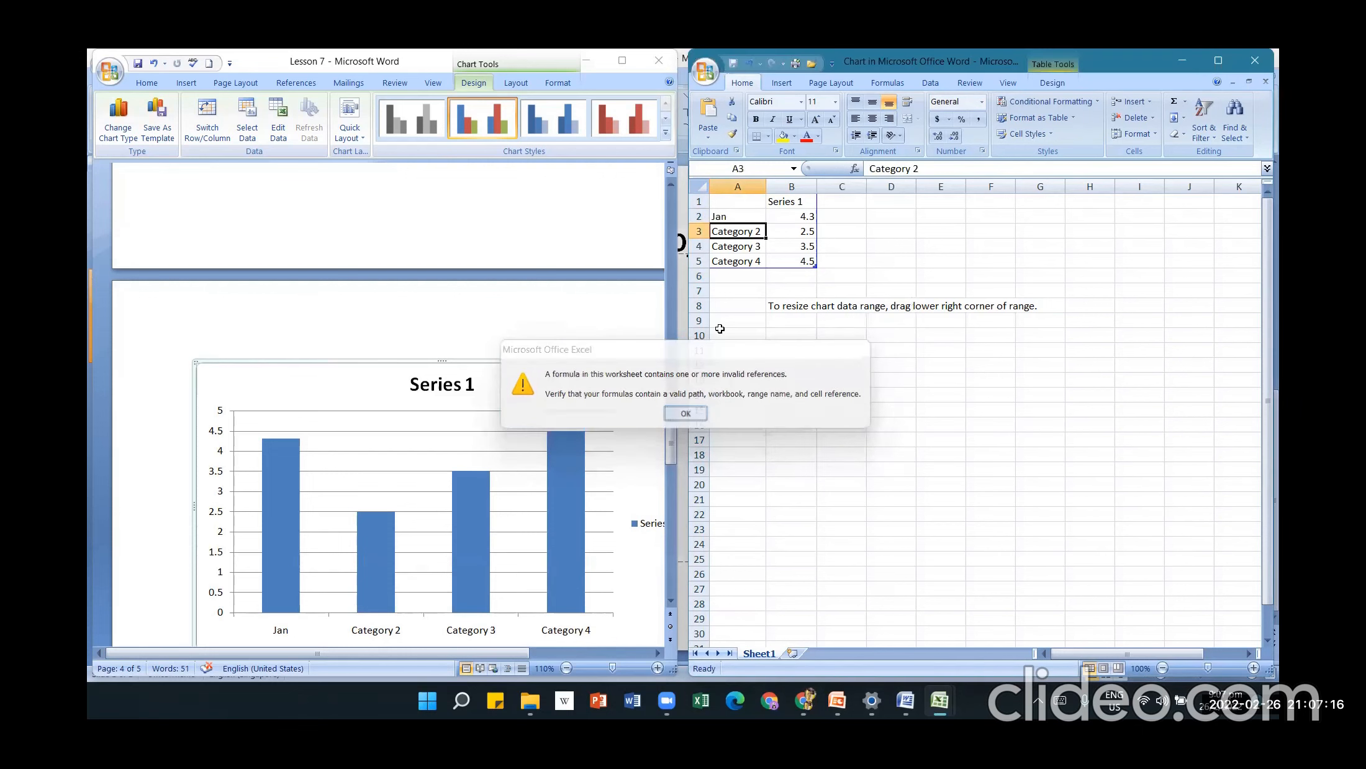
{"action": "type", "text": "Fe"}
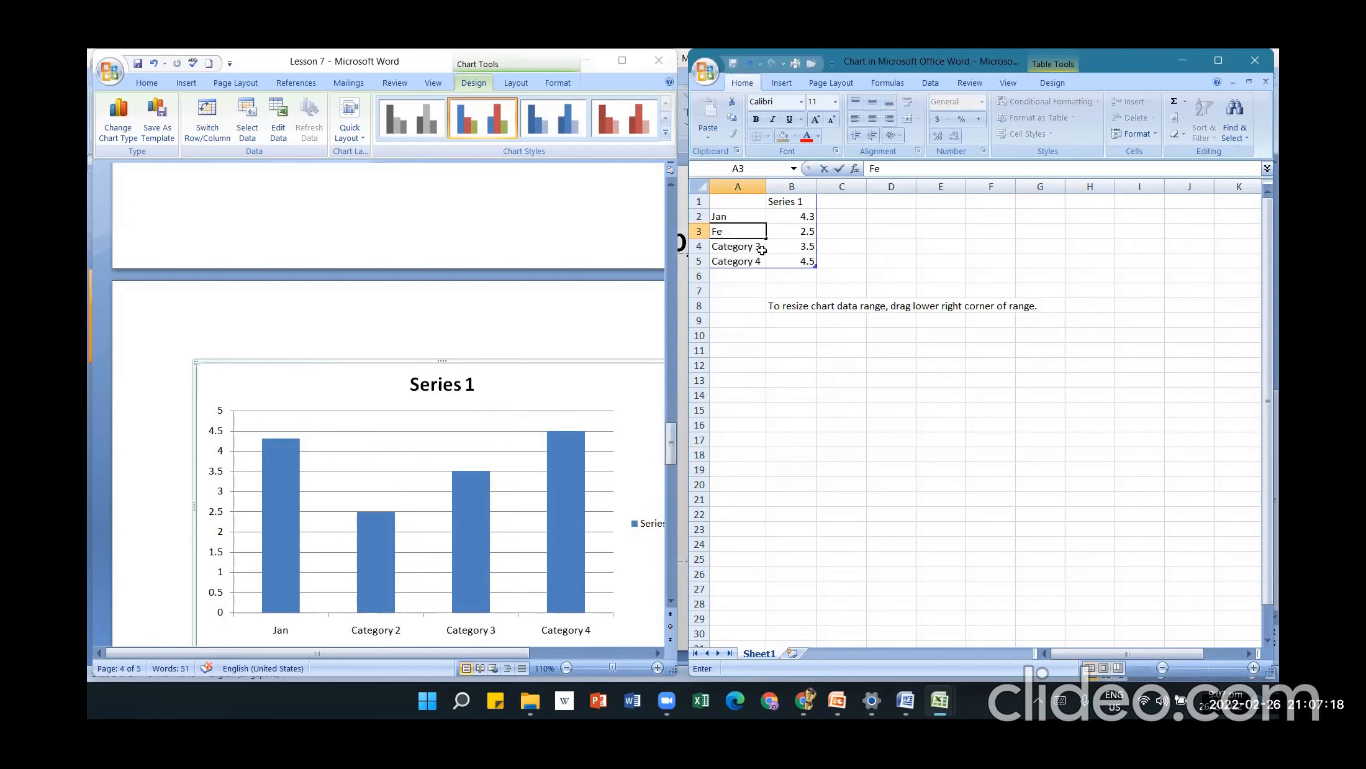
{"action": "type", "text": "b"}
{"action": "left_click", "coordinate": [750, 257]}
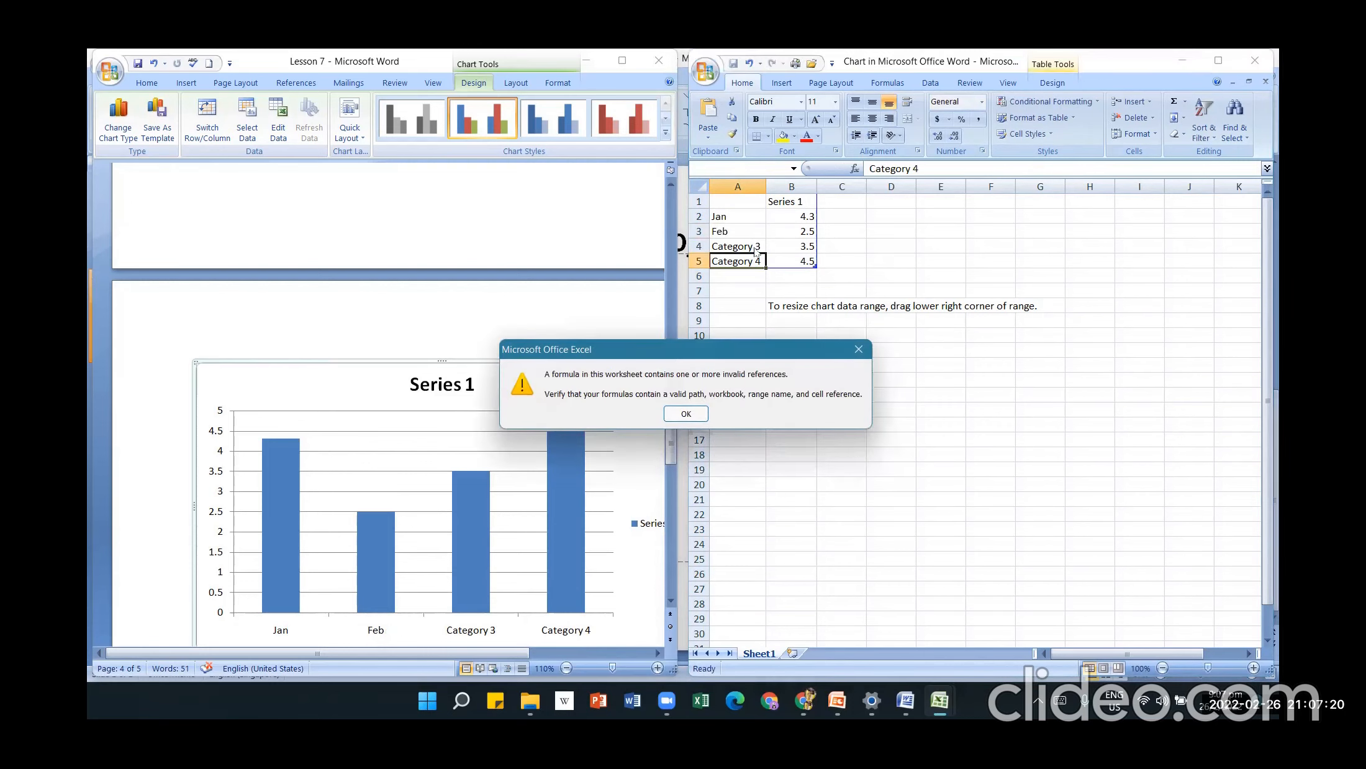
{"action": "left_click", "coordinate": [685, 411]}
{"action": "left_click", "coordinate": [747, 232]}
{"action": "left_click", "coordinate": [750, 247]}
{"action": "type", "text": "Mar"}
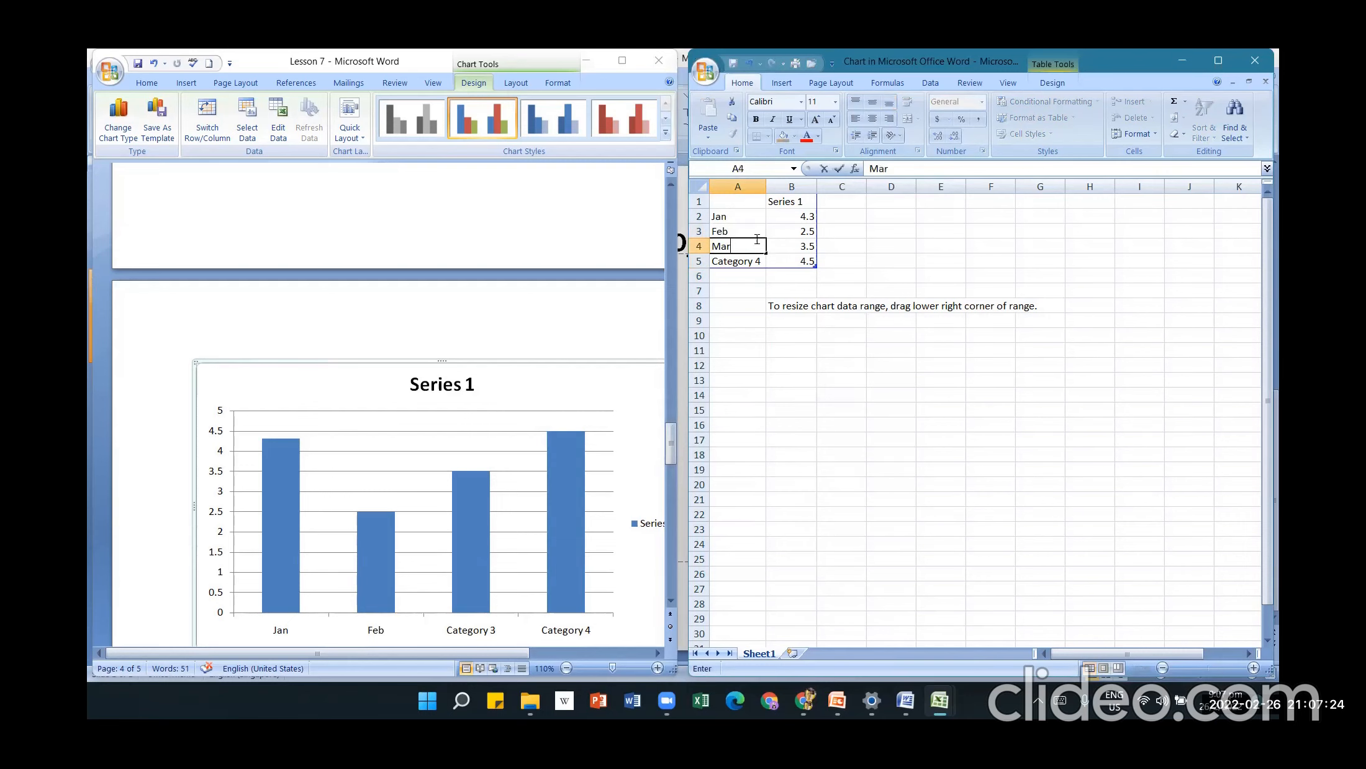
{"action": "left_click", "coordinate": [736, 470]}
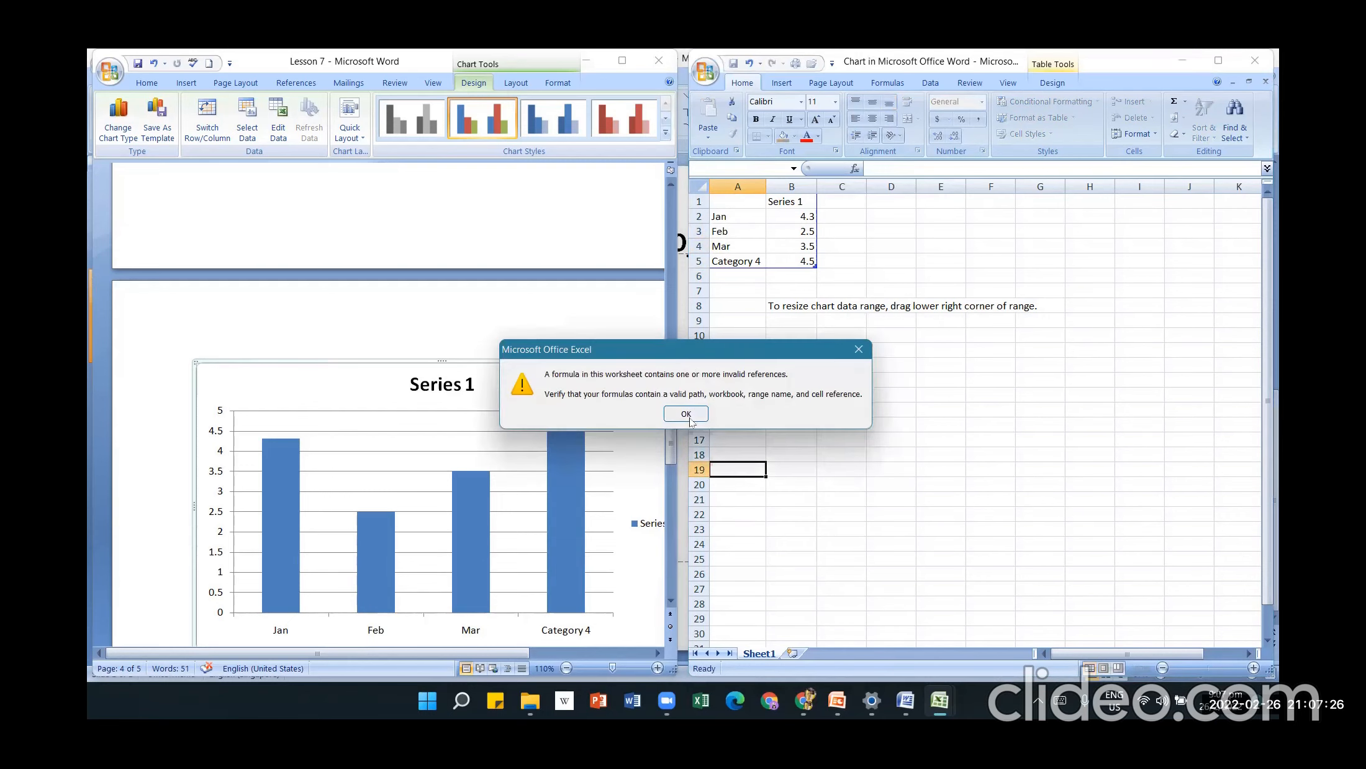
{"action": "left_click", "coordinate": [686, 414]}
- Set the Series 1 values to 500 for Jan, 300 for Feb and 250 for Mar in the data sheet
{"action": "left_click", "coordinate": [801, 218]}
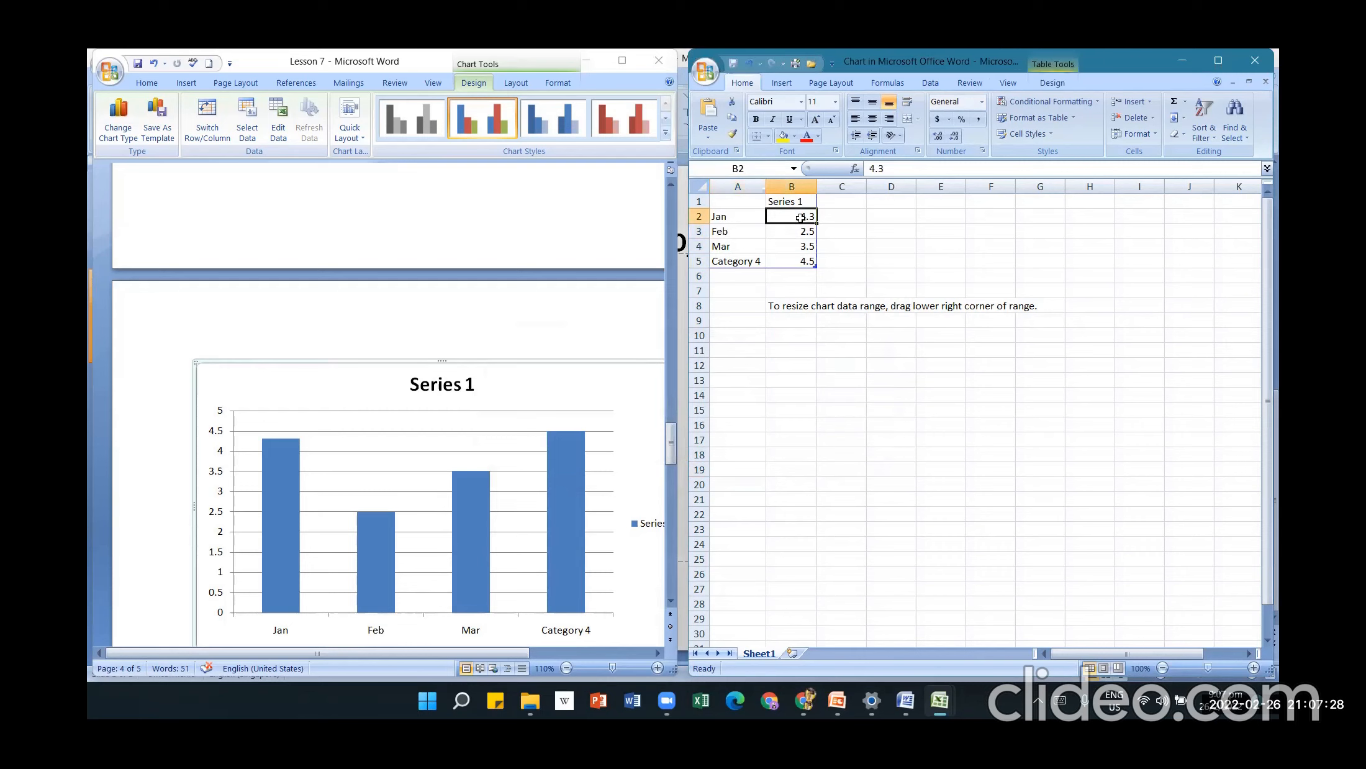
{"action": "type", "text": "15"}
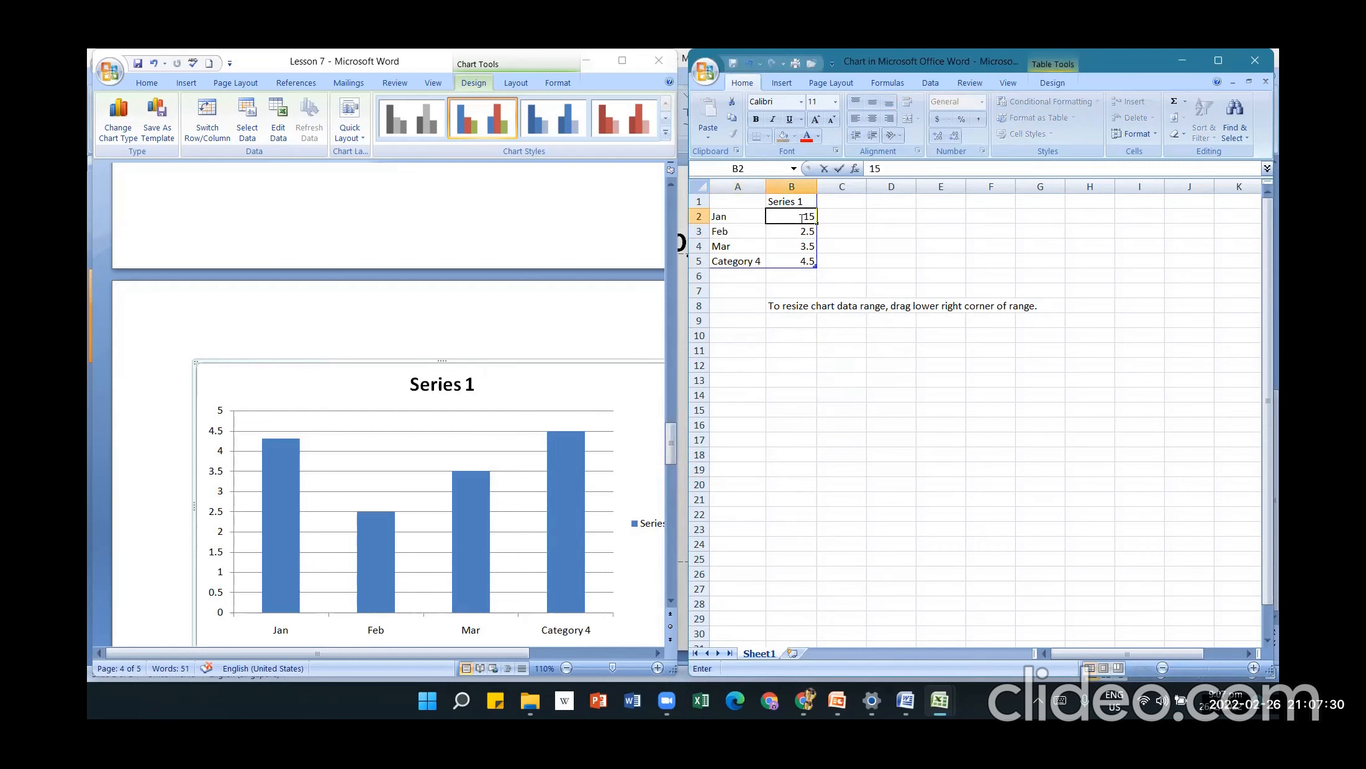
{"action": "type", "text": "500"}
{"action": "key", "text": "Return"}
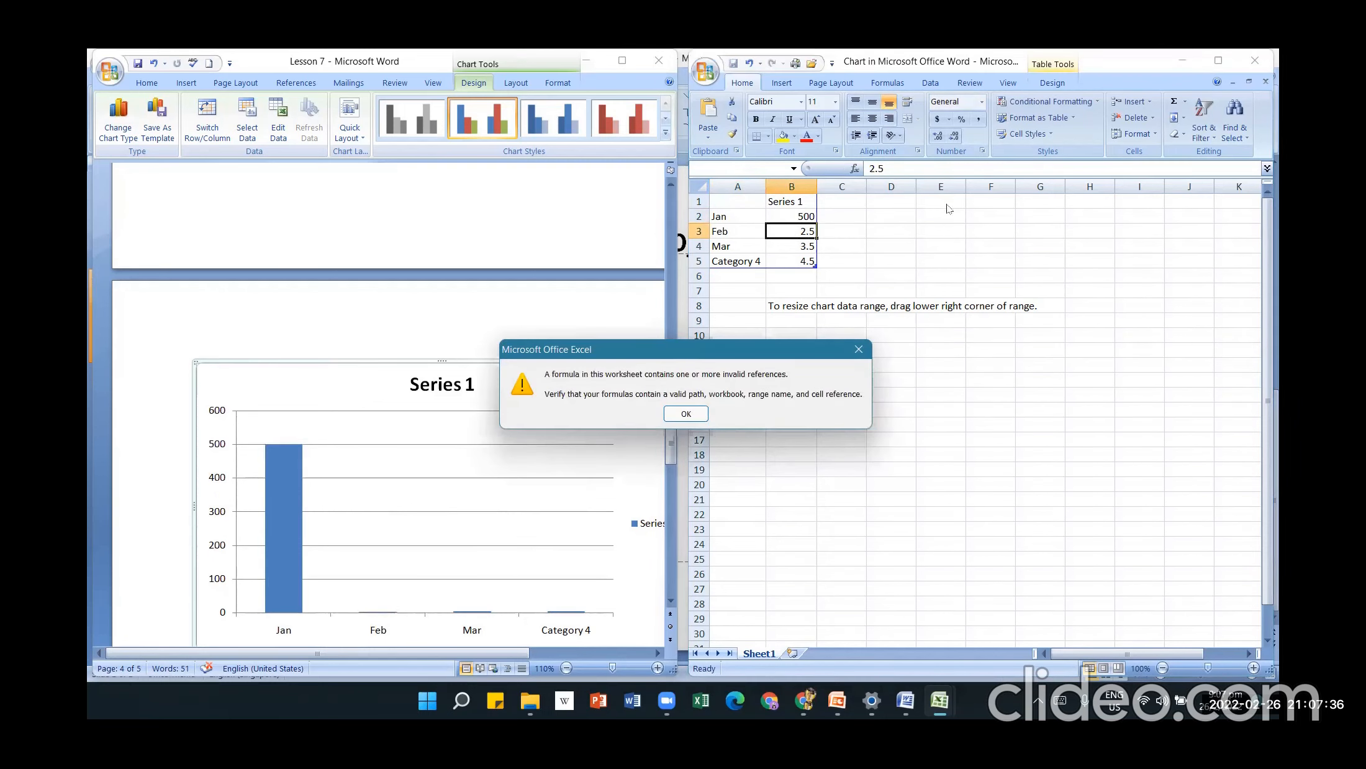
{"action": "key", "text": "Return"}
{"action": "type", "text": "300"}
{"action": "left_click", "coordinate": [805, 249]}
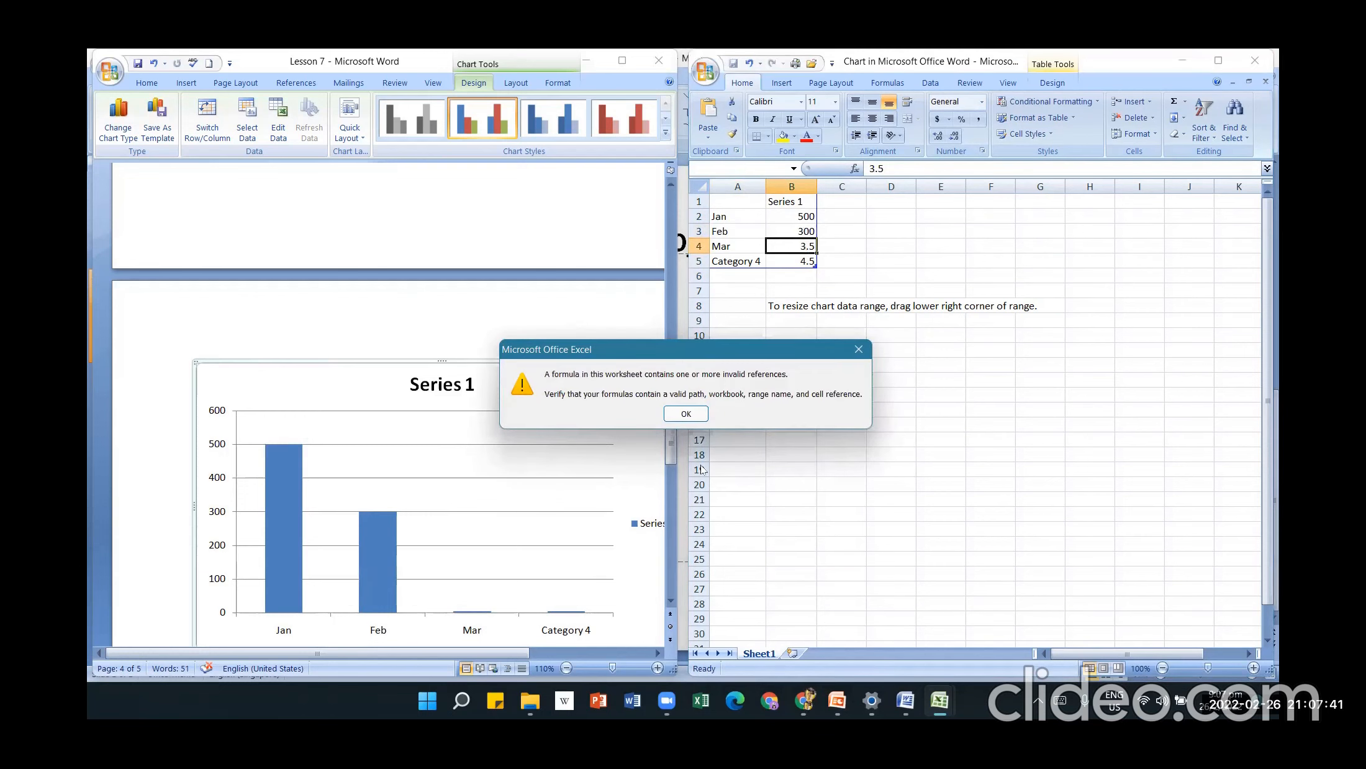
{"action": "left_click", "coordinate": [686, 414]}
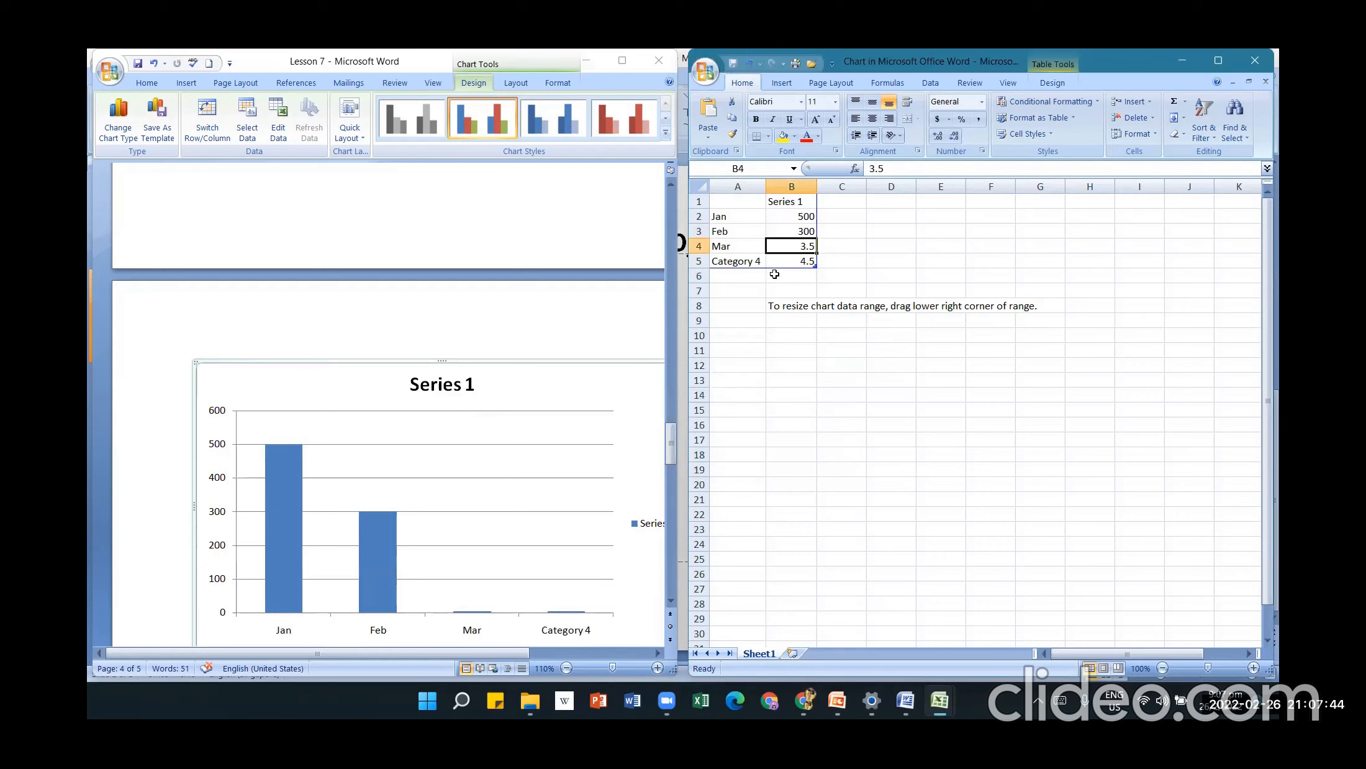
{"action": "type", "text": "250"}
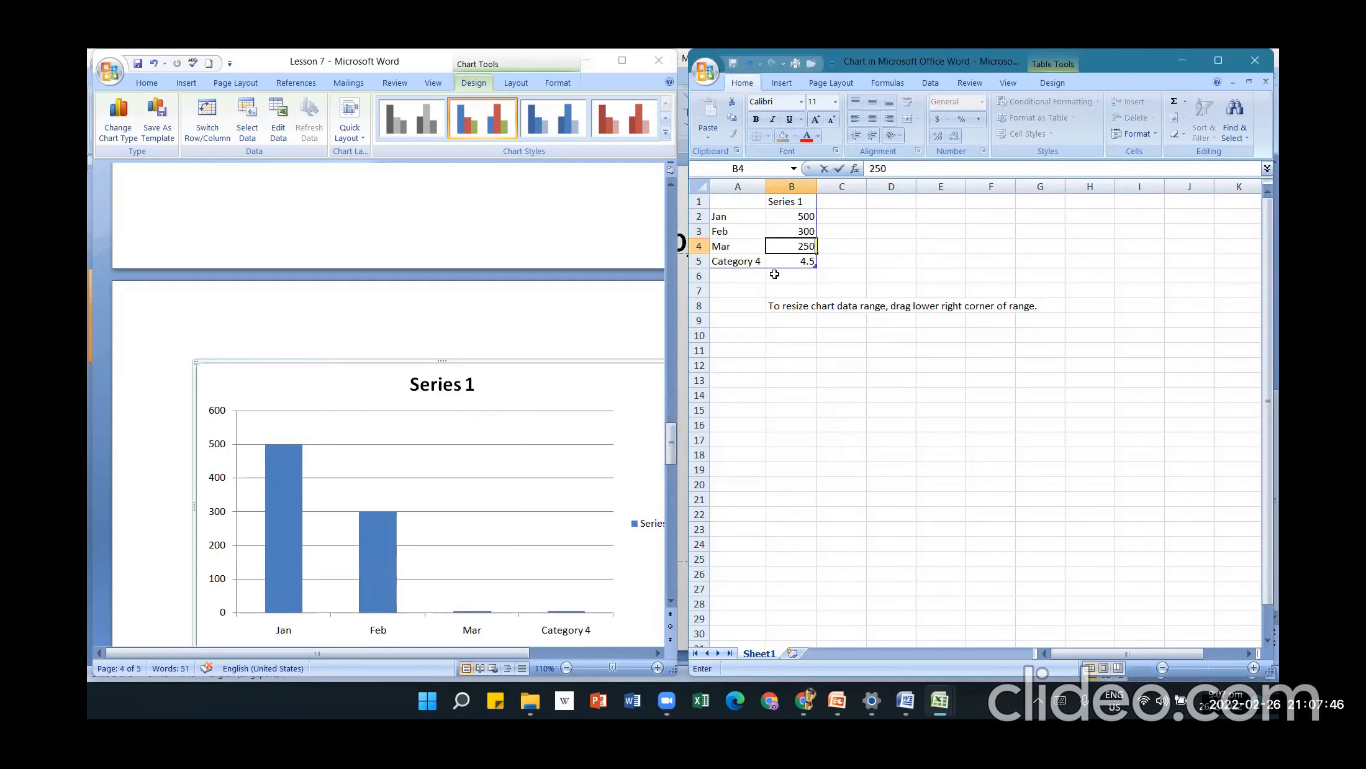
{"action": "left_click", "coordinate": [831, 353]}
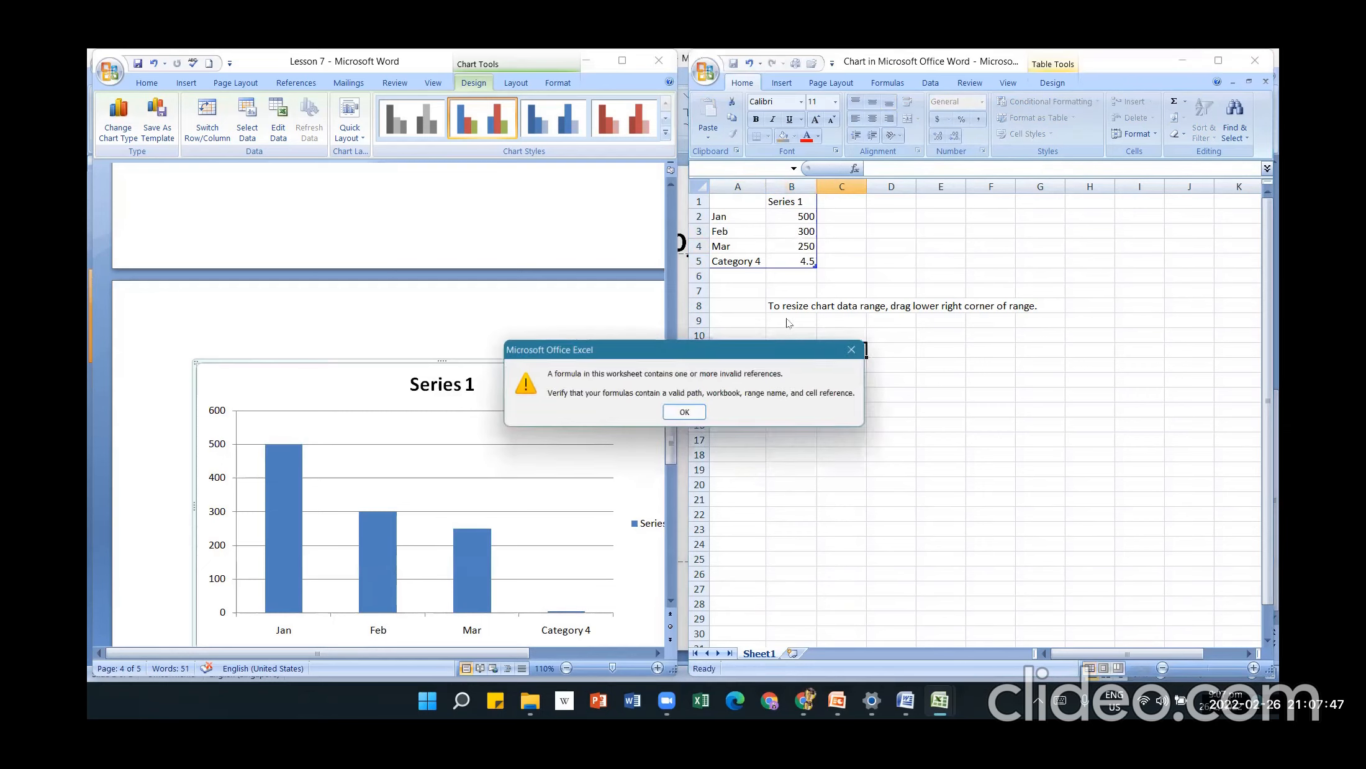
{"action": "left_click", "coordinate": [685, 414]}
- Clear the Category 4 label and its value from the chart's data sheet
{"action": "left_click_drag", "start_coordinate": [735, 261], "coordinate": [789, 262]}
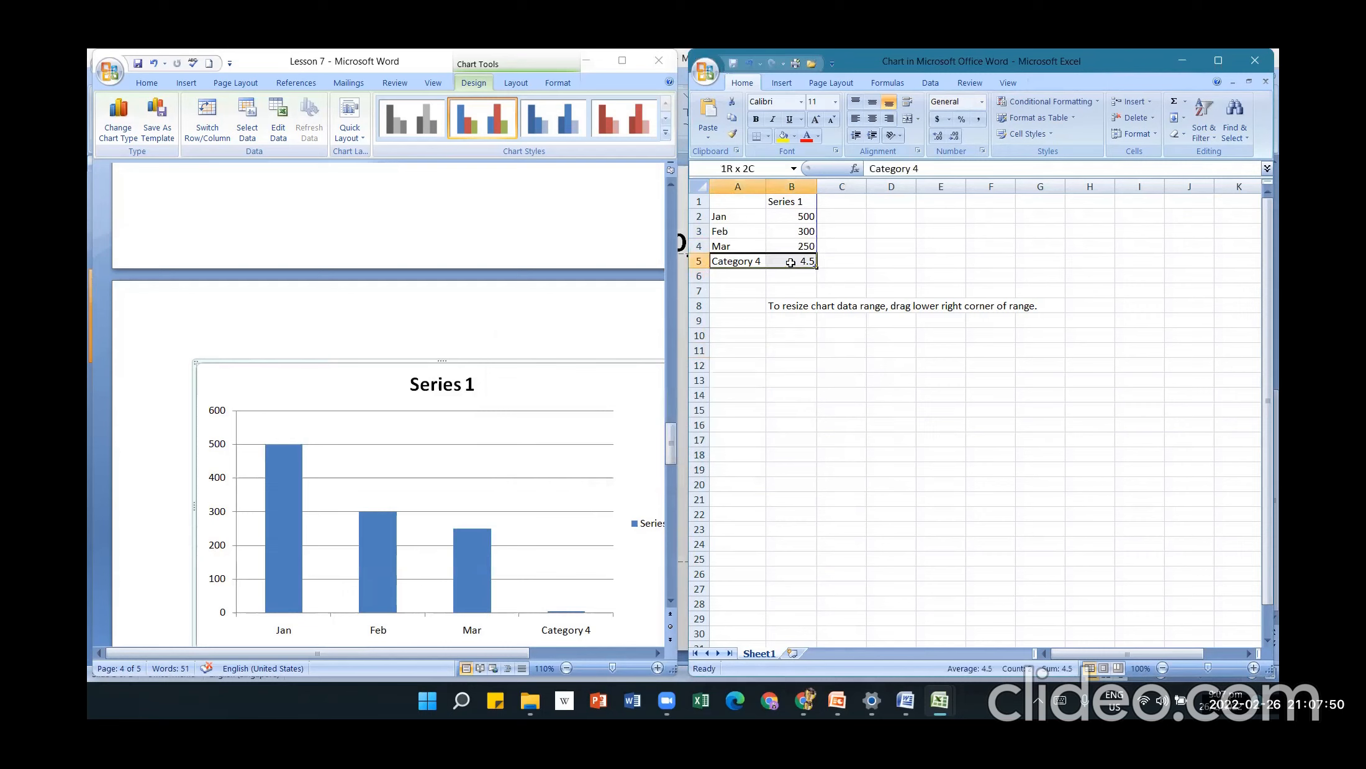
{"action": "key", "text": "Delete"}
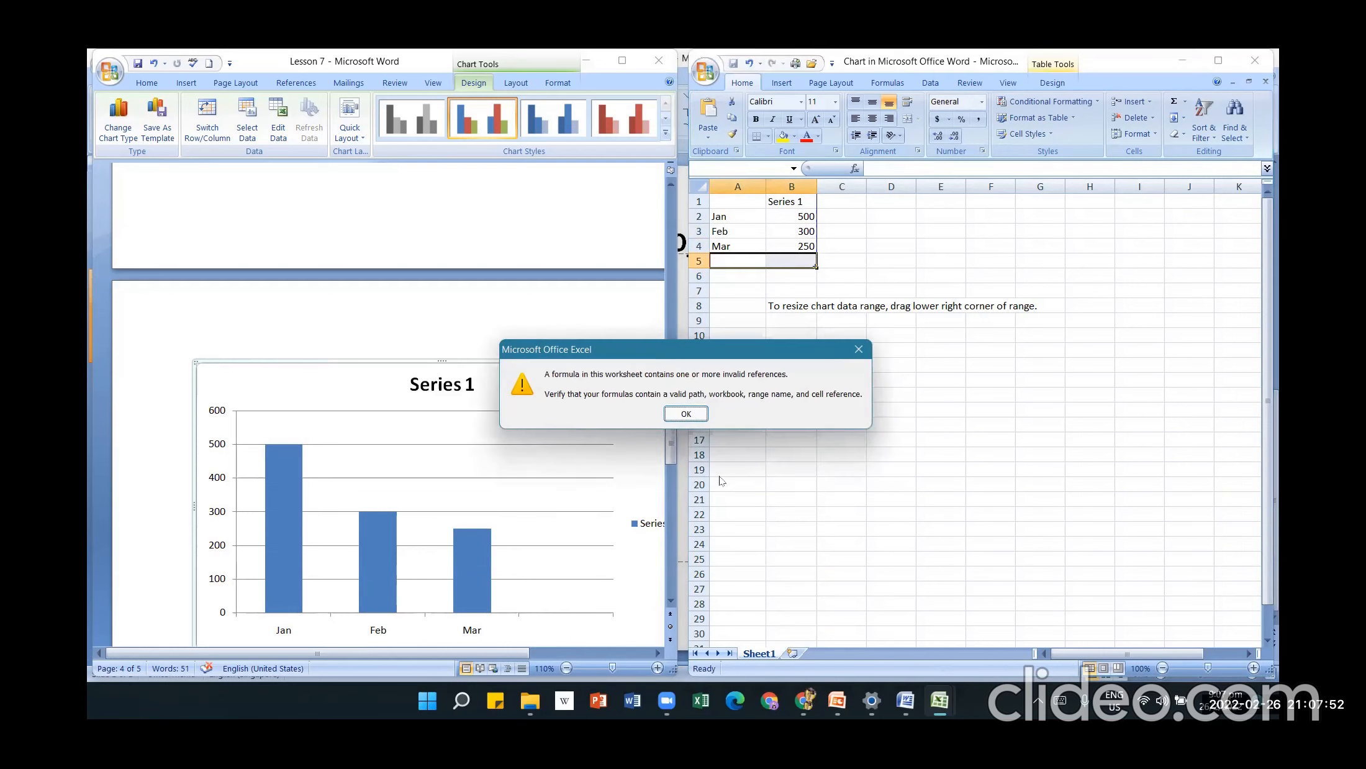
{"action": "left_click", "coordinate": [694, 418]}
{"action": "left_click", "coordinate": [776, 231]}
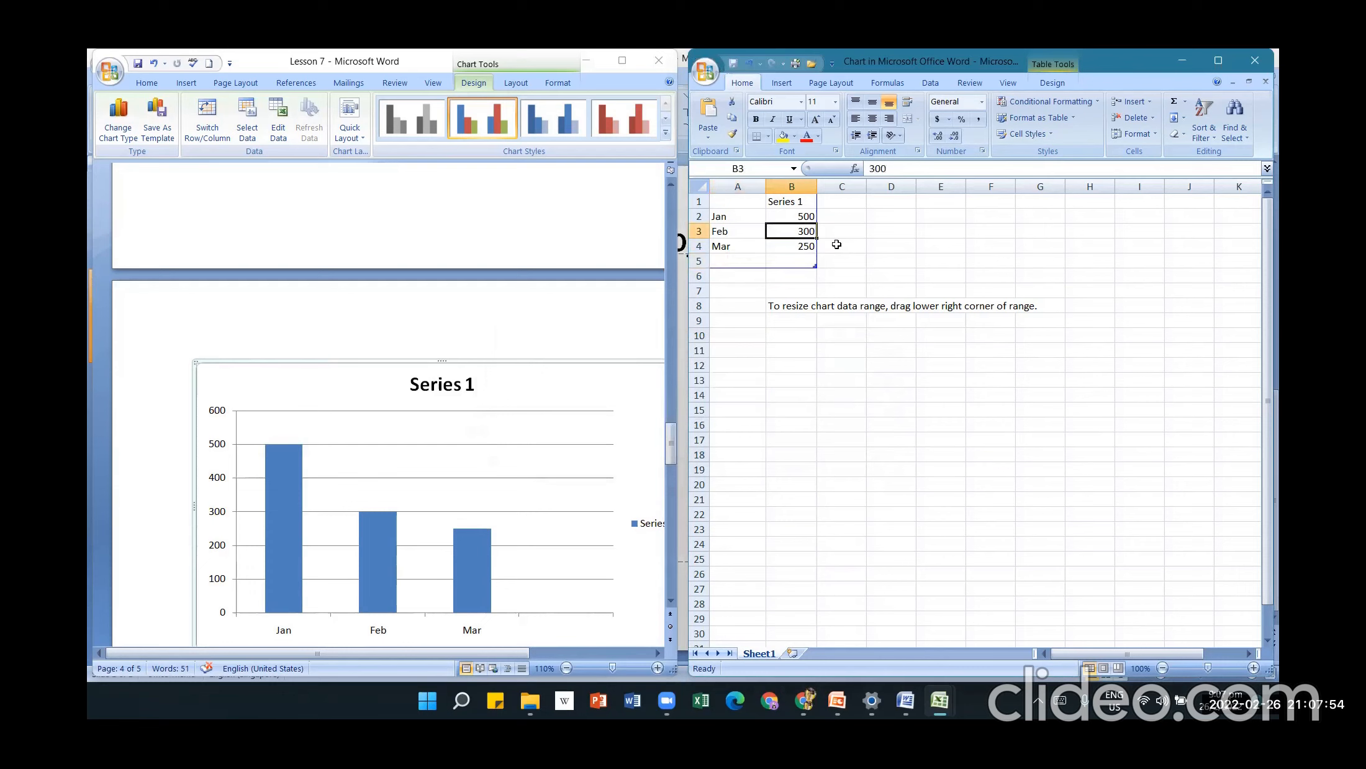
{"action": "left_click", "coordinate": [1153, 331]}
- Close the chart's data sheet and minimize the homework report workbook to return to the full Lesson 7 document
{"action": "left_click", "coordinate": [458, 463]}
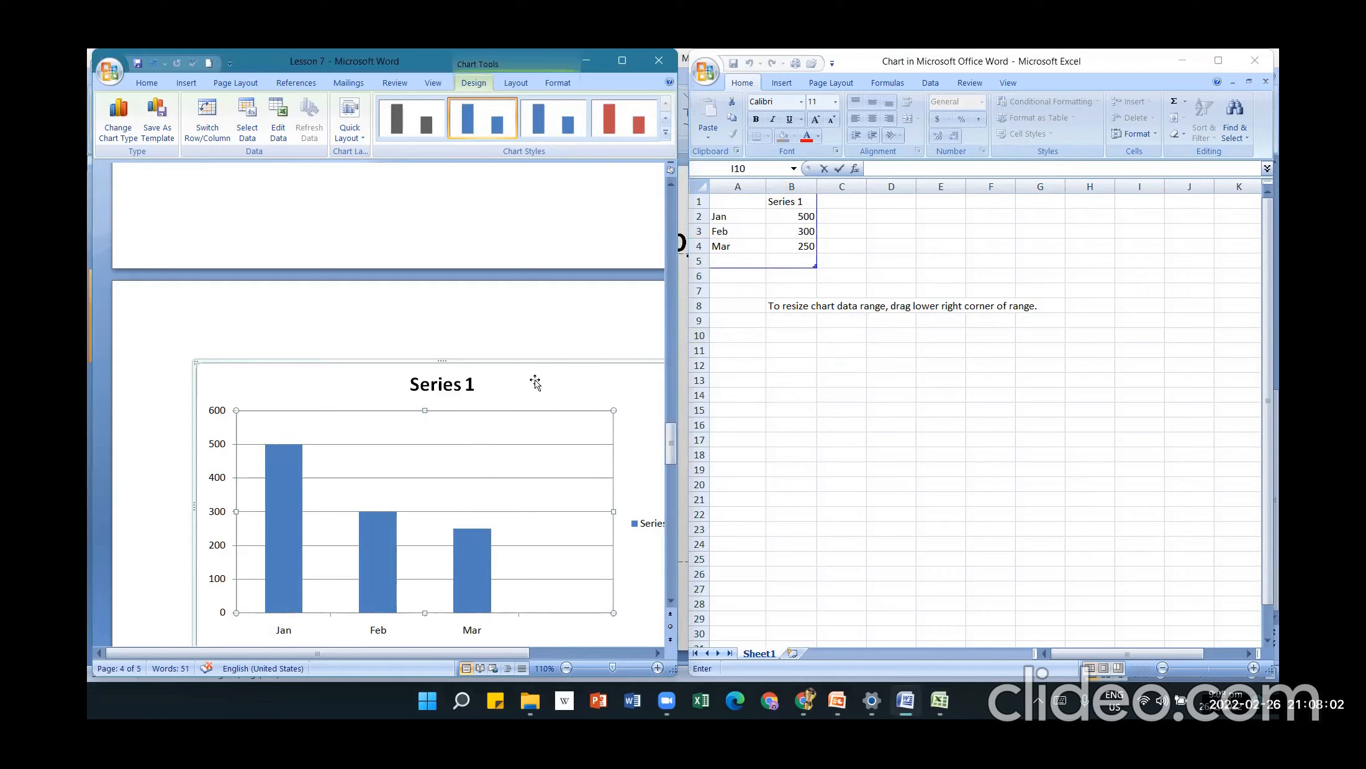
{"action": "scroll", "coordinate": [542, 386], "scroll_direction": "down", "scroll_amount": 1}
{"action": "scroll", "coordinate": [542, 386], "scroll_direction": "down", "scroll_amount": 1}
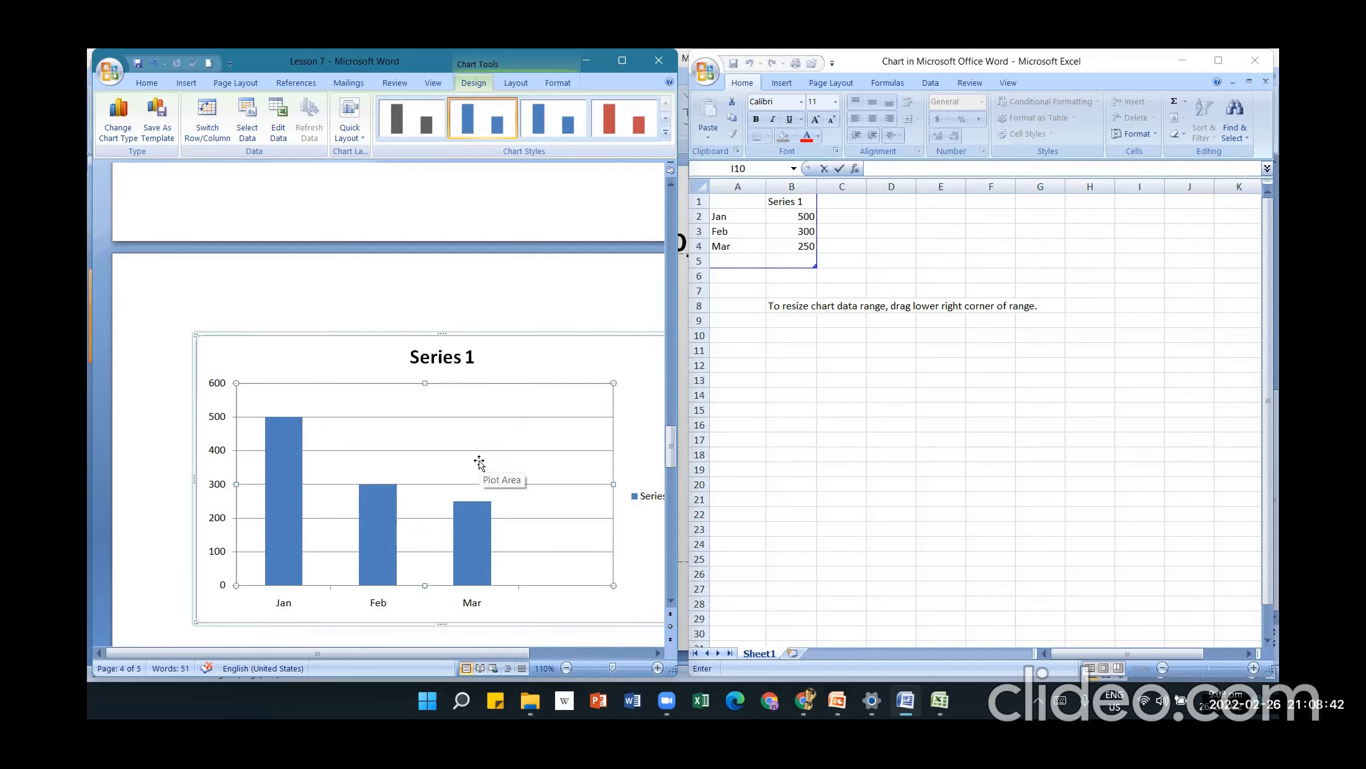
{"action": "left_click", "coordinate": [1266, 57]}
{"action": "left_click", "coordinate": [1266, 57]}
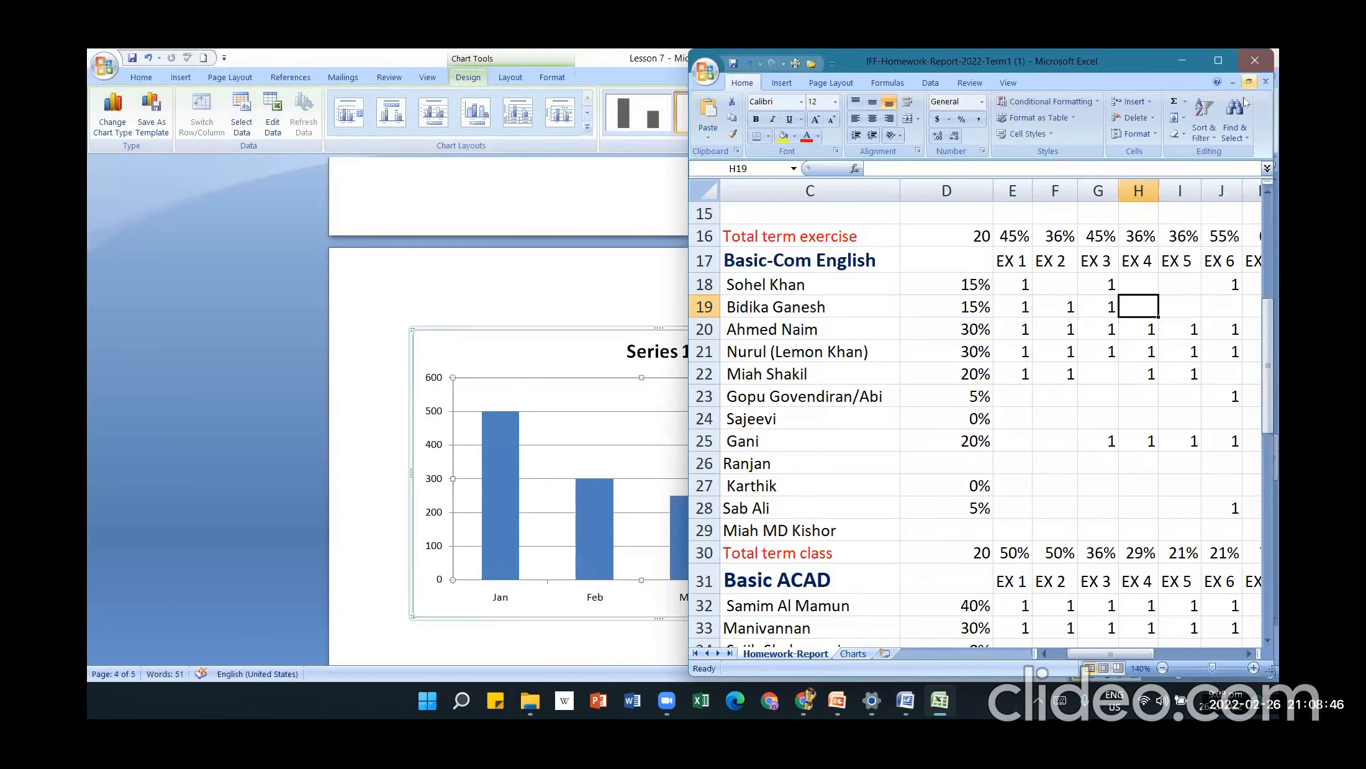
{"action": "left_click", "coordinate": [1181, 61]}
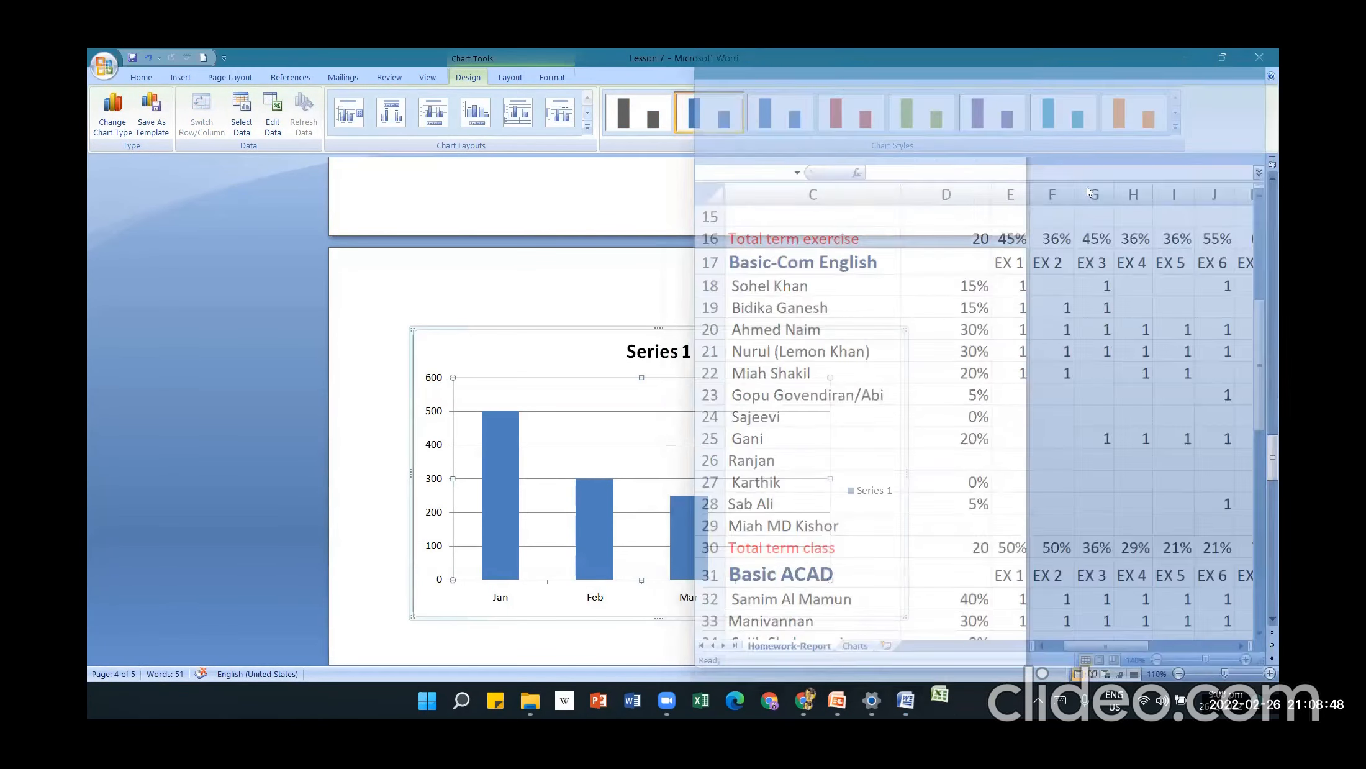
- Apply the chart layout with two axis titles, closely spaced horizontal gridlines, a legend beside the plot and no chart title
{"action": "scroll", "coordinate": [841, 360], "scroll_direction": "down", "scroll_amount": 2}
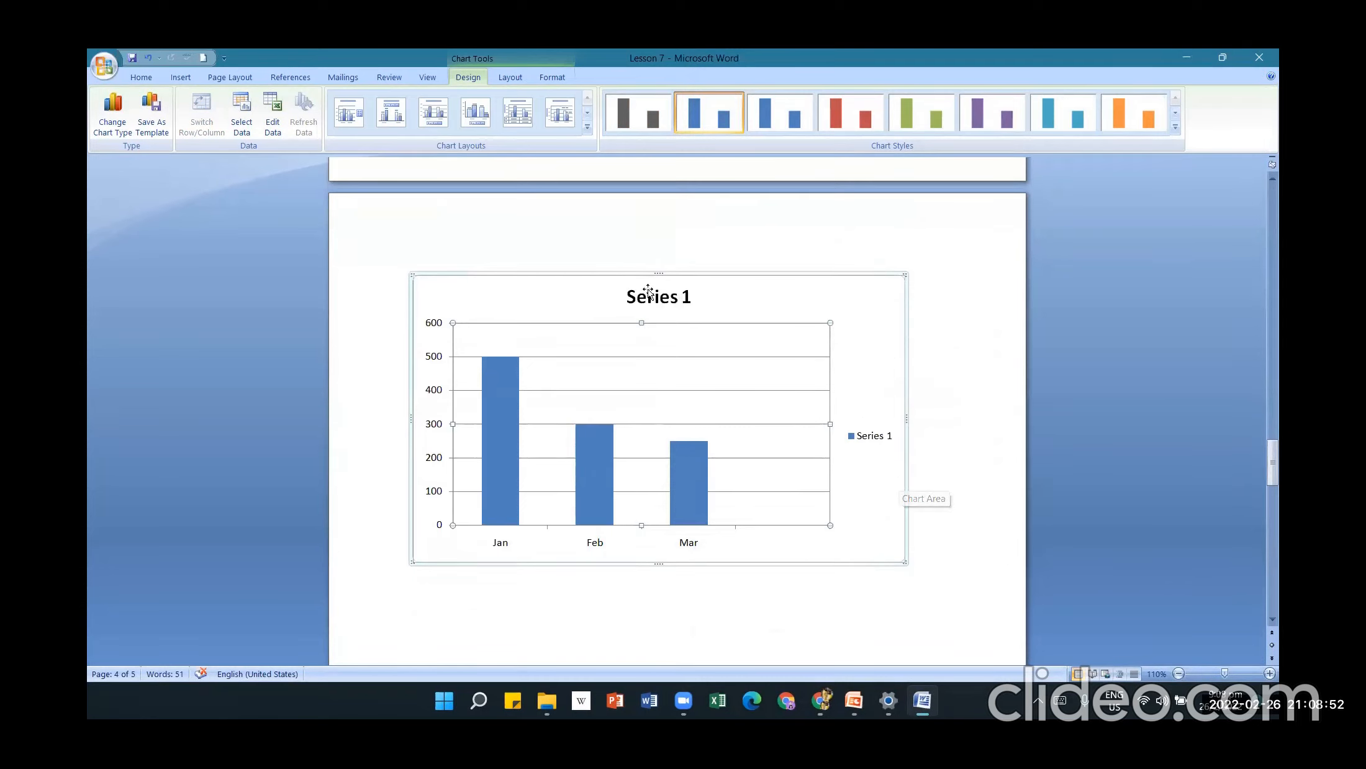
{"action": "left_click", "coordinate": [510, 415]}
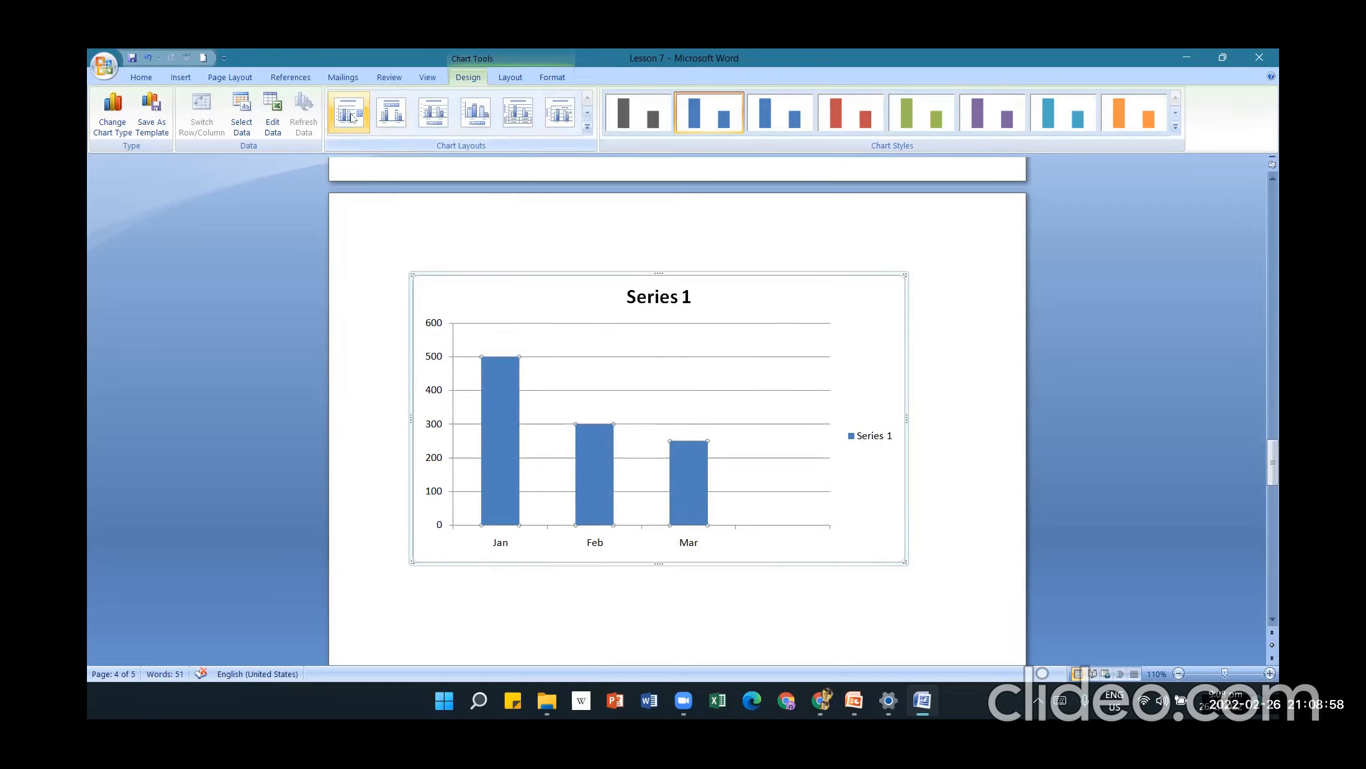
{"action": "left_click", "coordinate": [586, 128]}
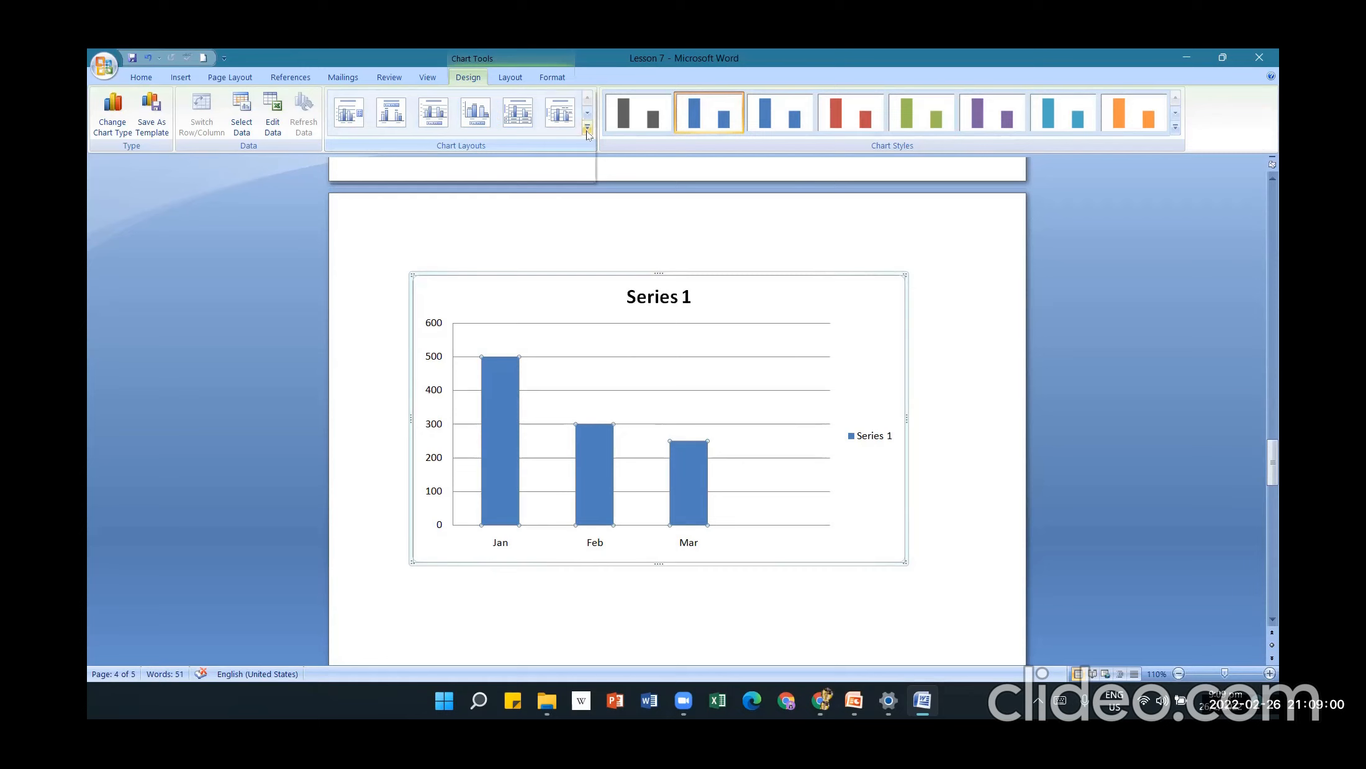
{"action": "left_click", "coordinate": [390, 151]}
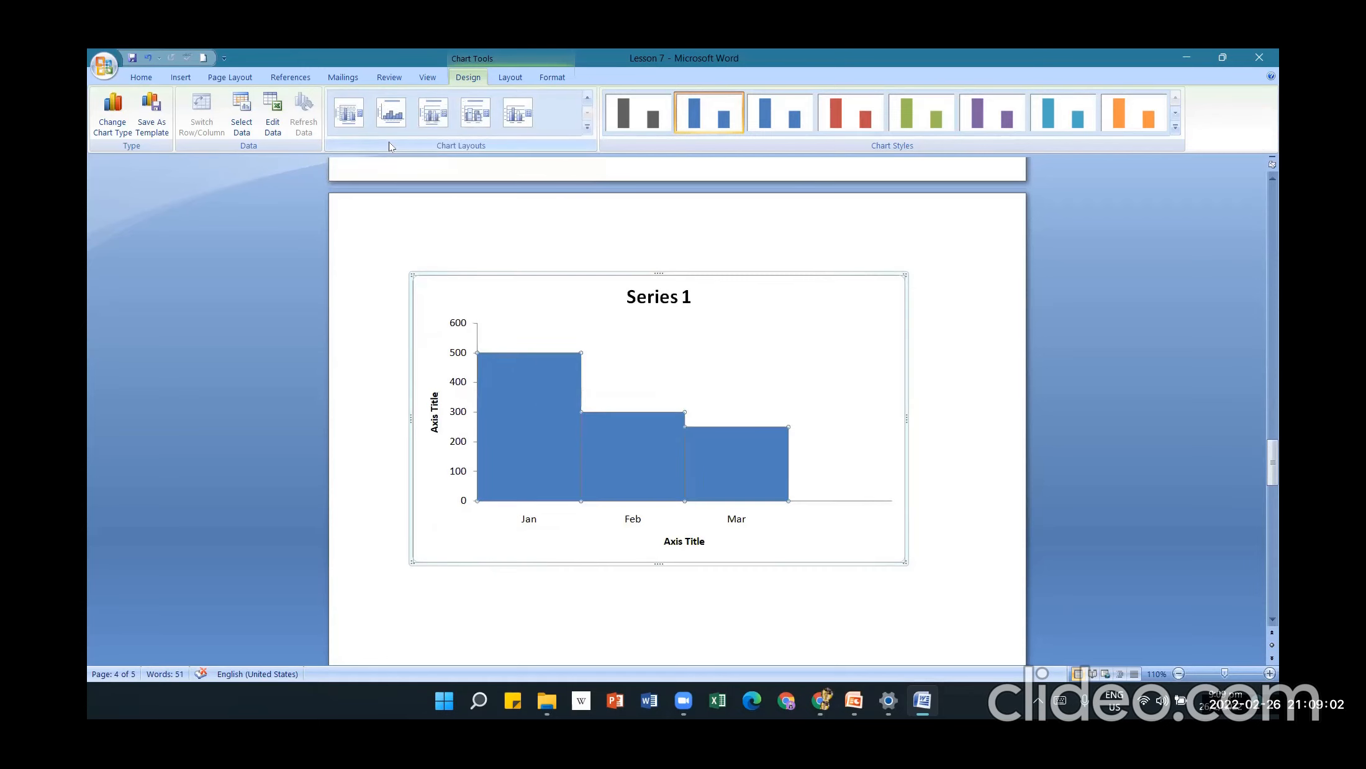
{"action": "left_click", "coordinate": [353, 118]}
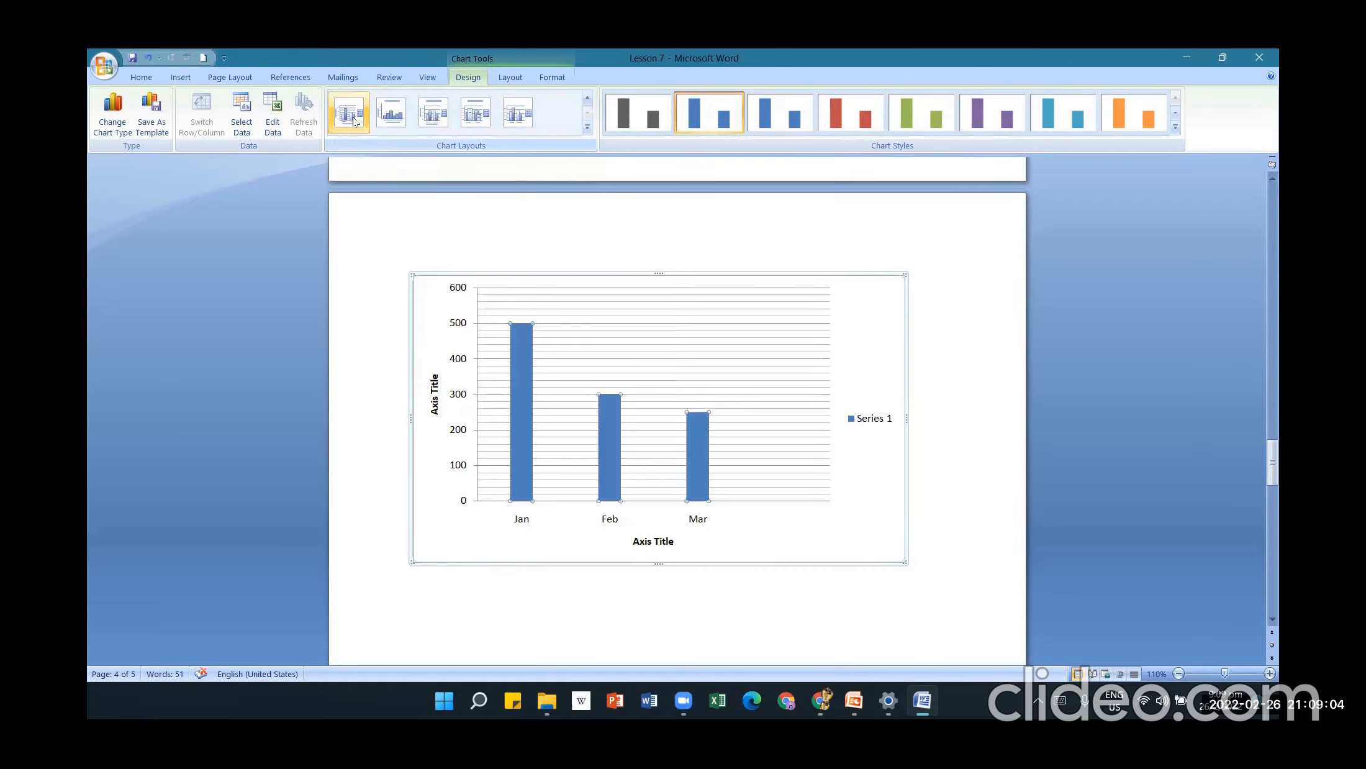
- Try the grey and red chart styles on the column chart, and apply the orange style
{"action": "left_click", "coordinate": [637, 113]}
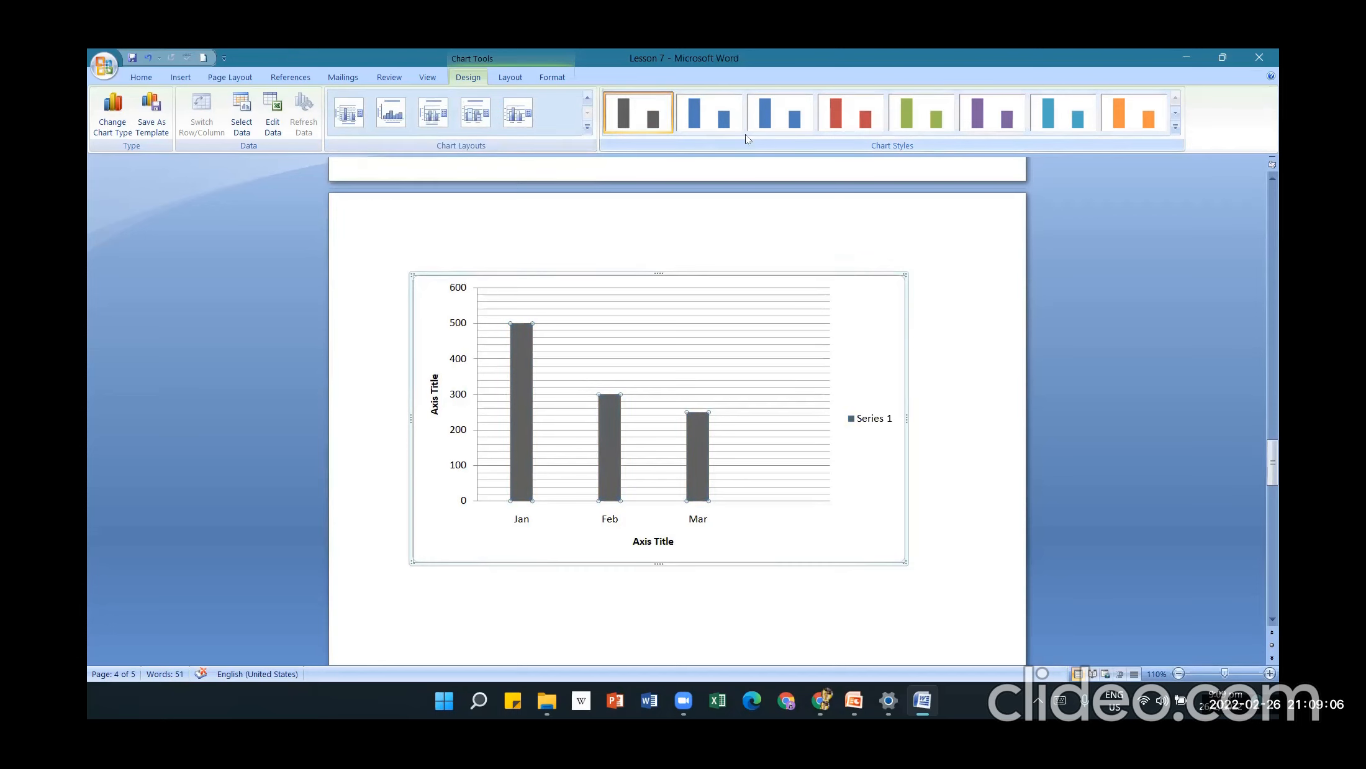
{"action": "left_click", "coordinate": [854, 119]}
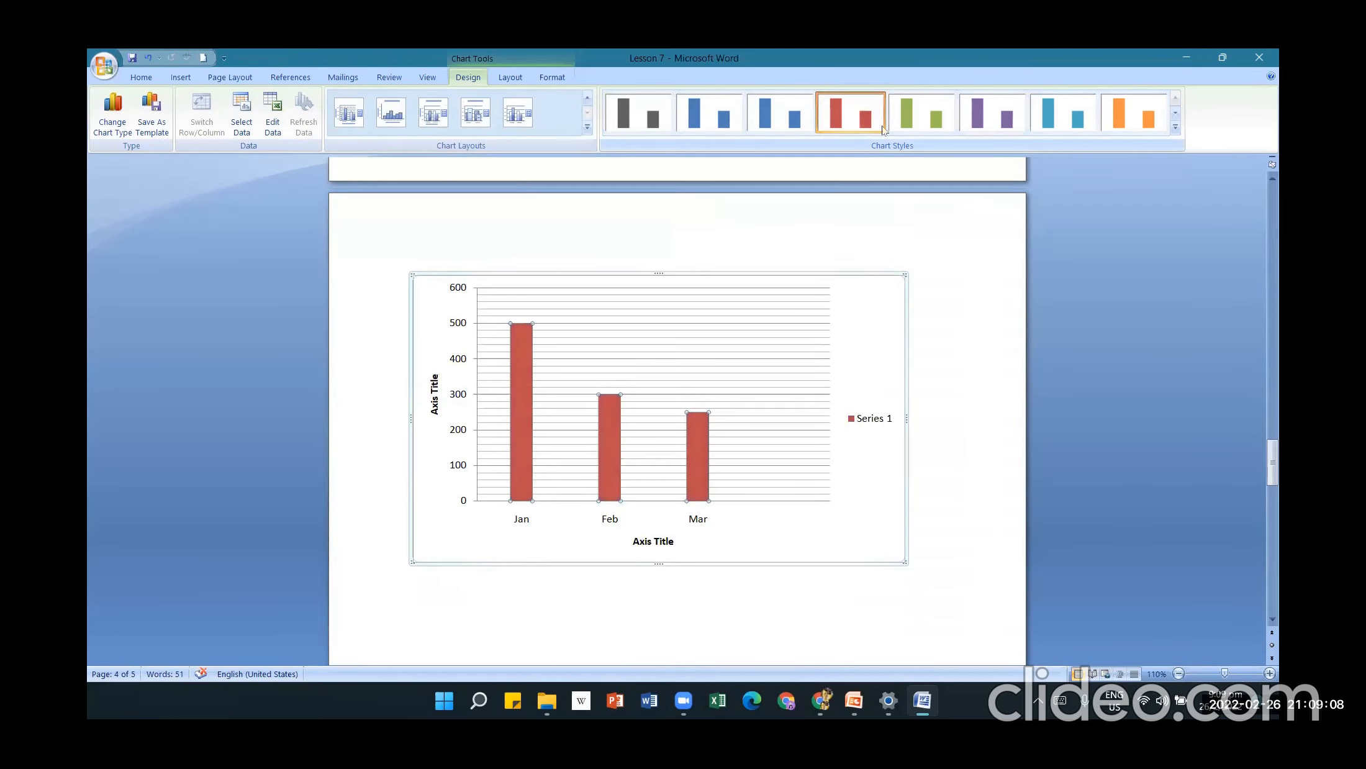
{"action": "left_click", "coordinate": [1149, 113]}
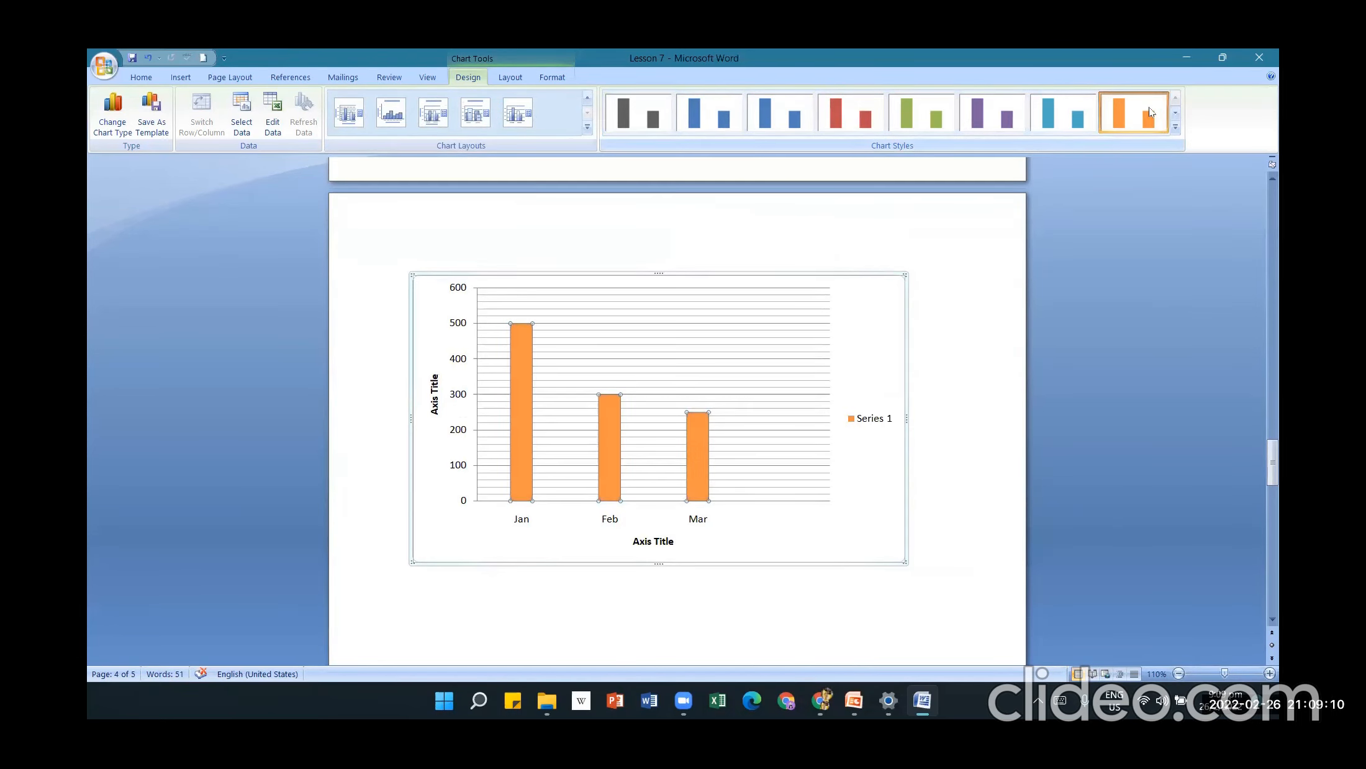
{"action": "left_click", "coordinate": [731, 309]}
{"action": "left_click", "coordinate": [701, 442]}
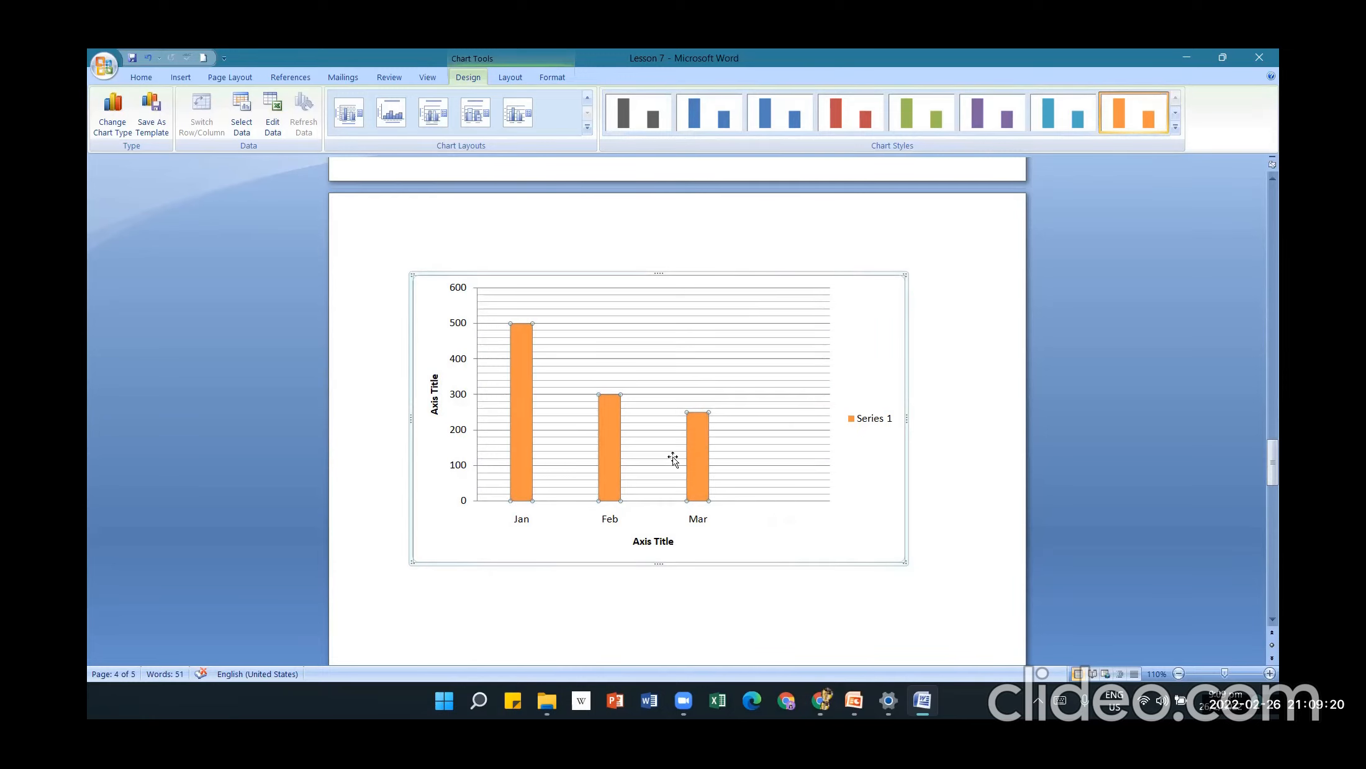
- Add an Apr row with the value 600 to the chart's data sheet and close the sheet
{"action": "left_click", "coordinate": [272, 126]}
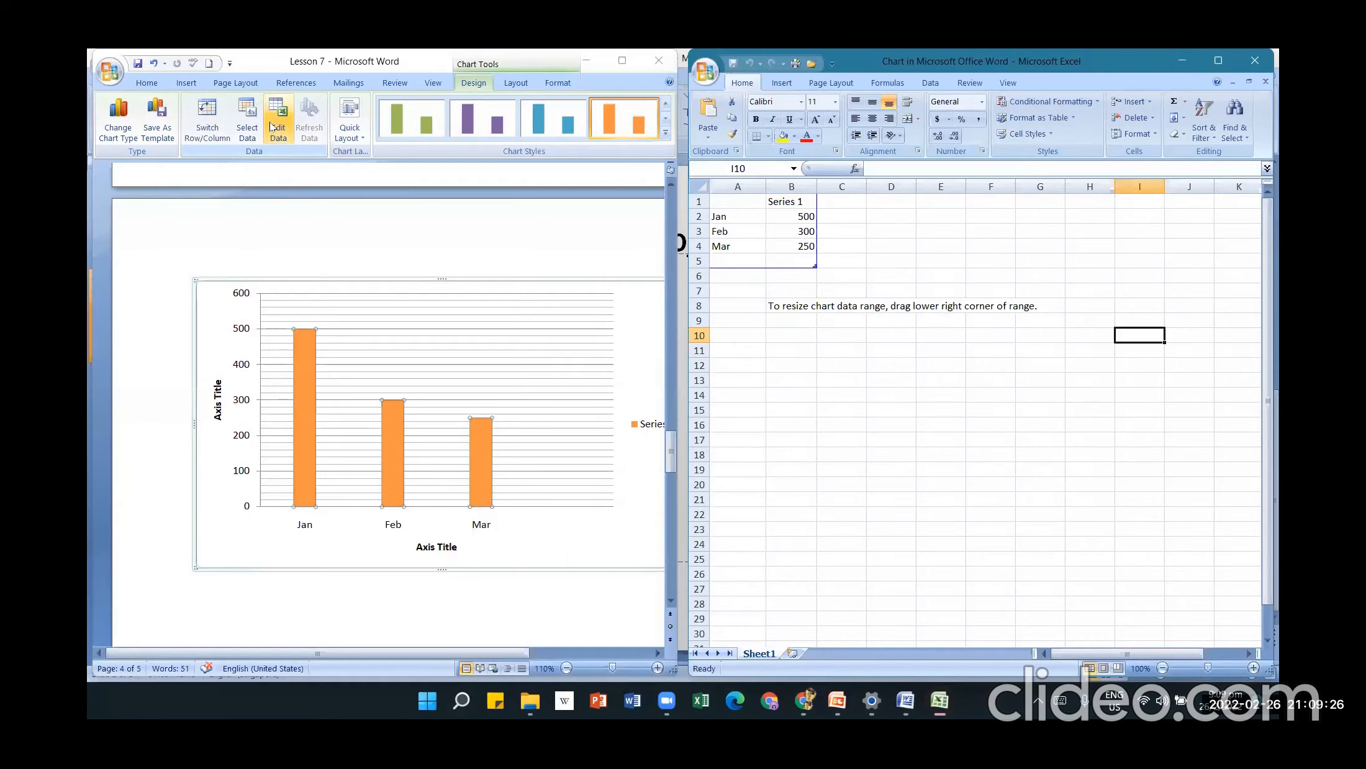
{"action": "left_click", "coordinate": [731, 260]}
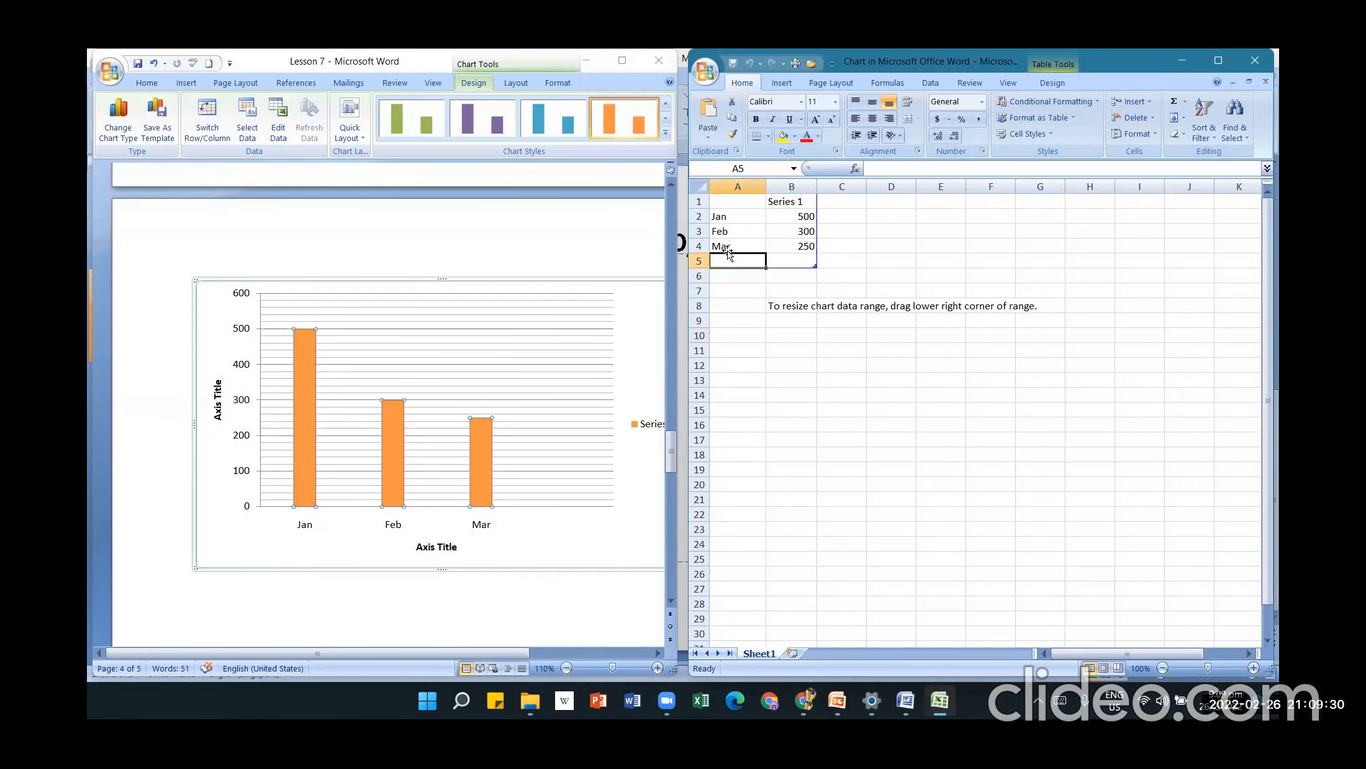
{"action": "type", "text": "Apr"}
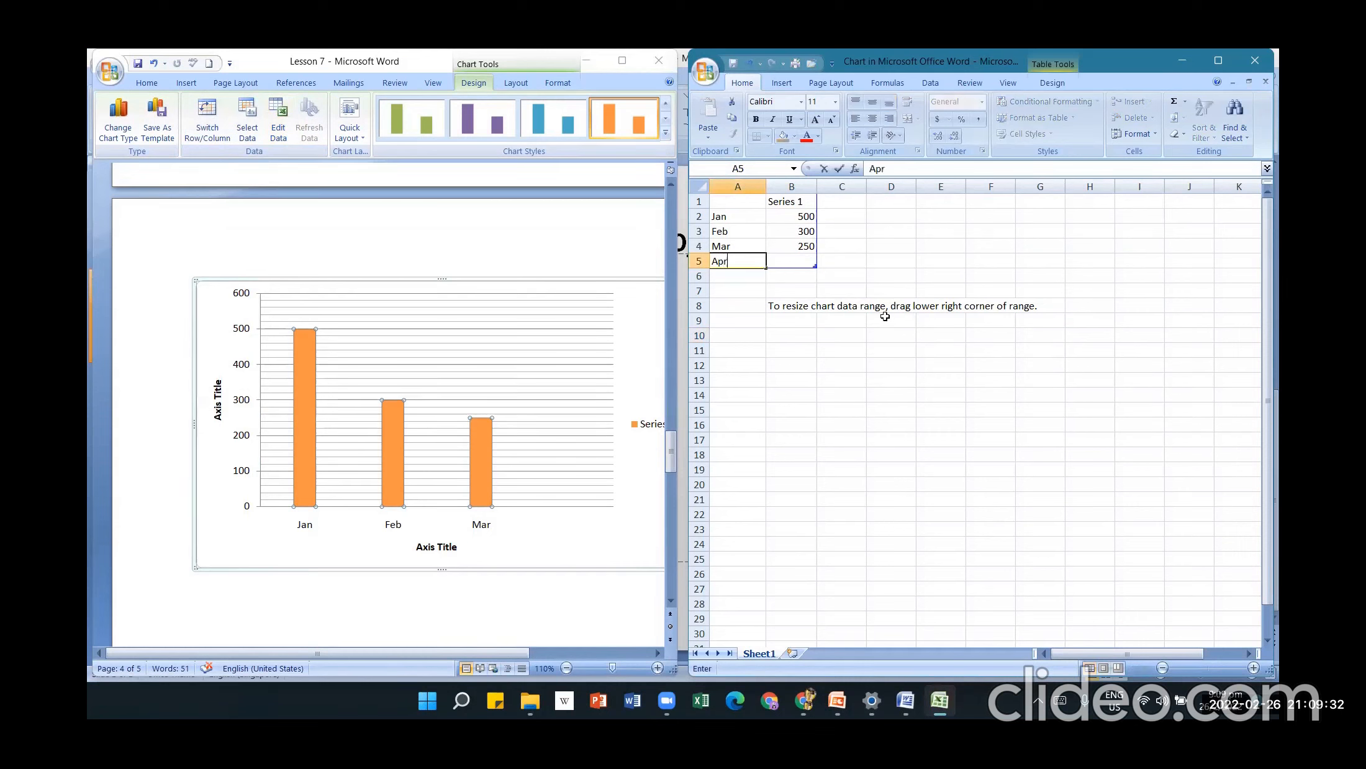
{"action": "left_click", "coordinate": [800, 258]}
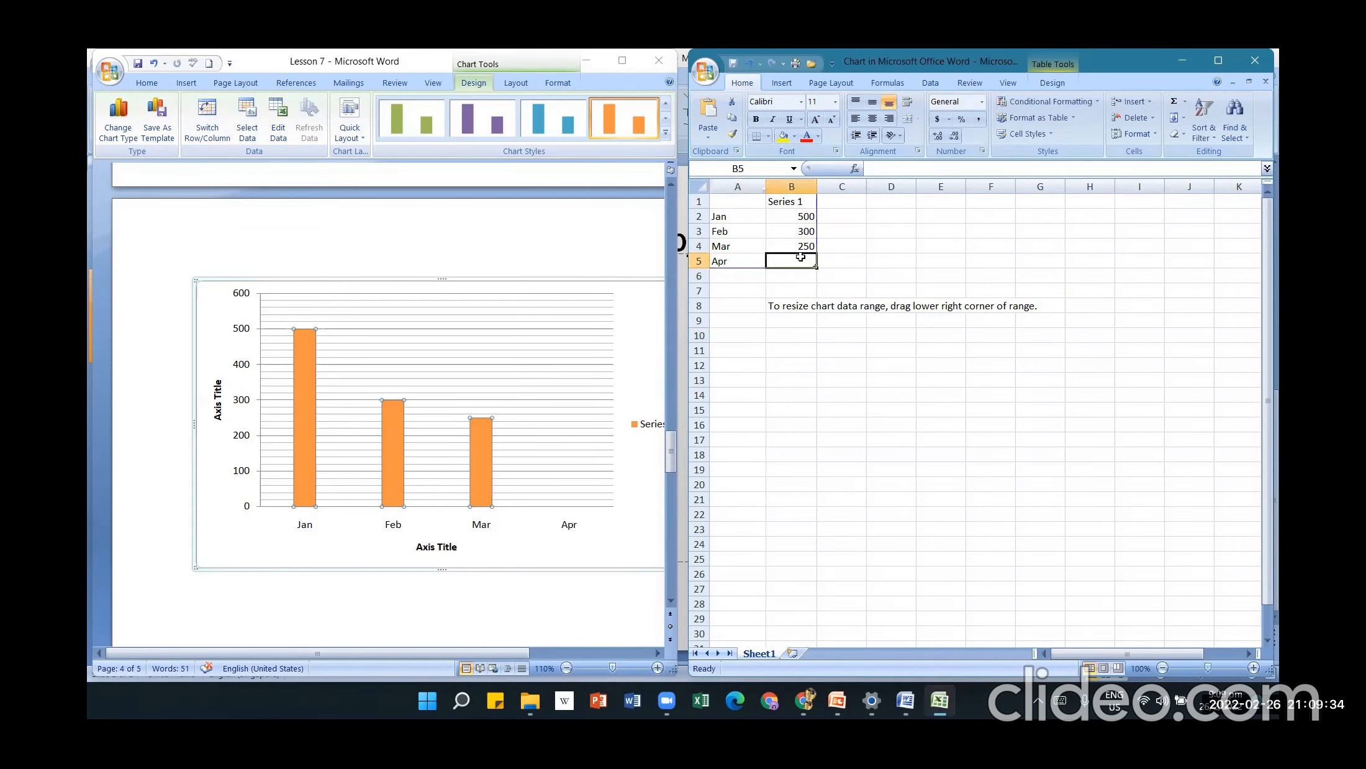
{"action": "type", "text": "600"}
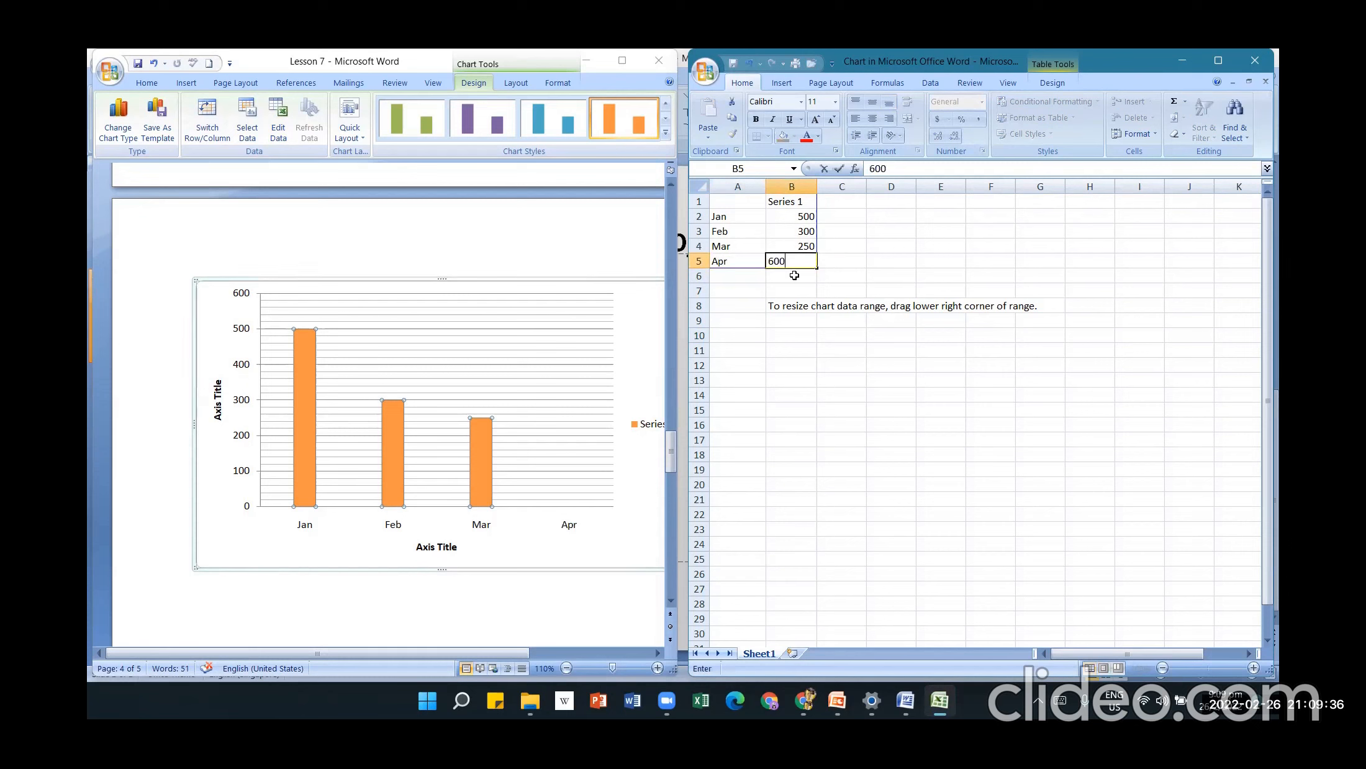
{"action": "left_click", "coordinate": [788, 289]}
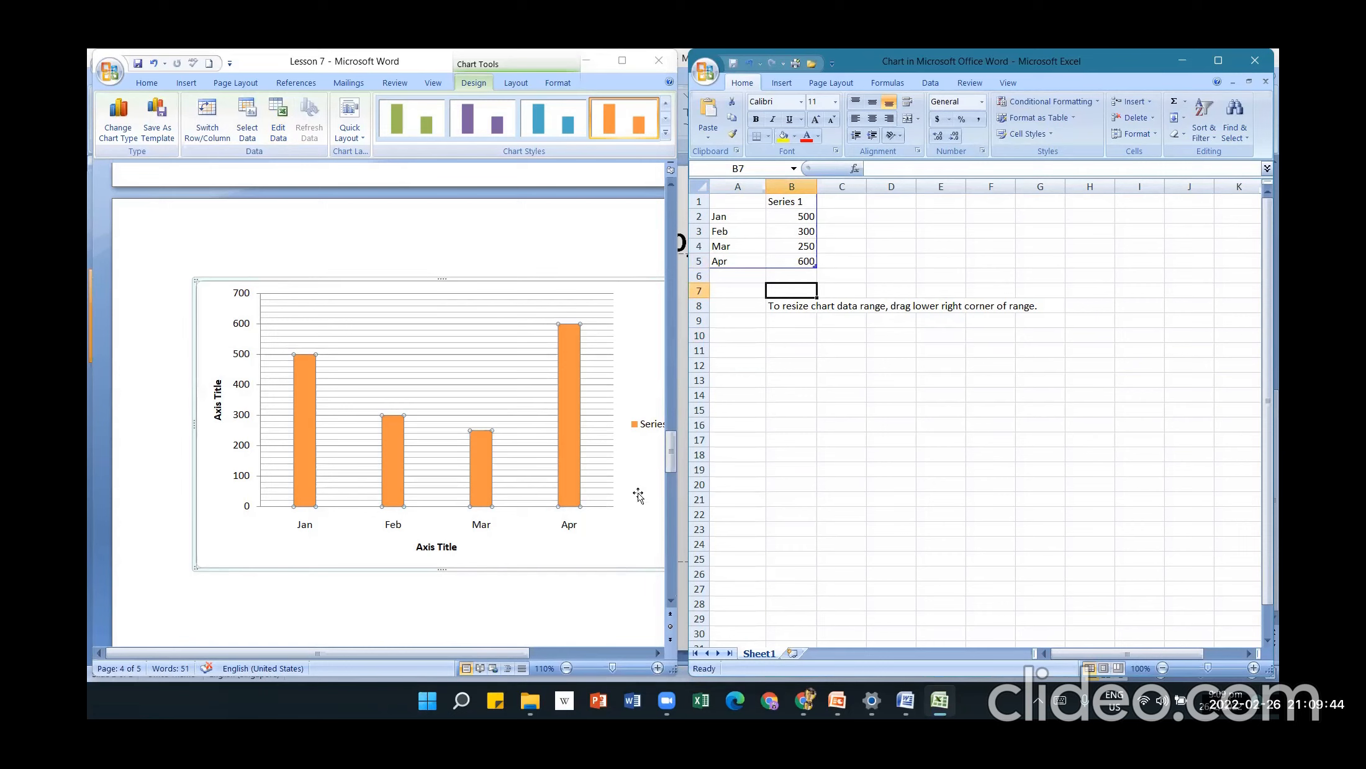
{"action": "mouse_move", "coordinate": [562, 371]}
{"action": "left_click", "coordinate": [562, 245]}
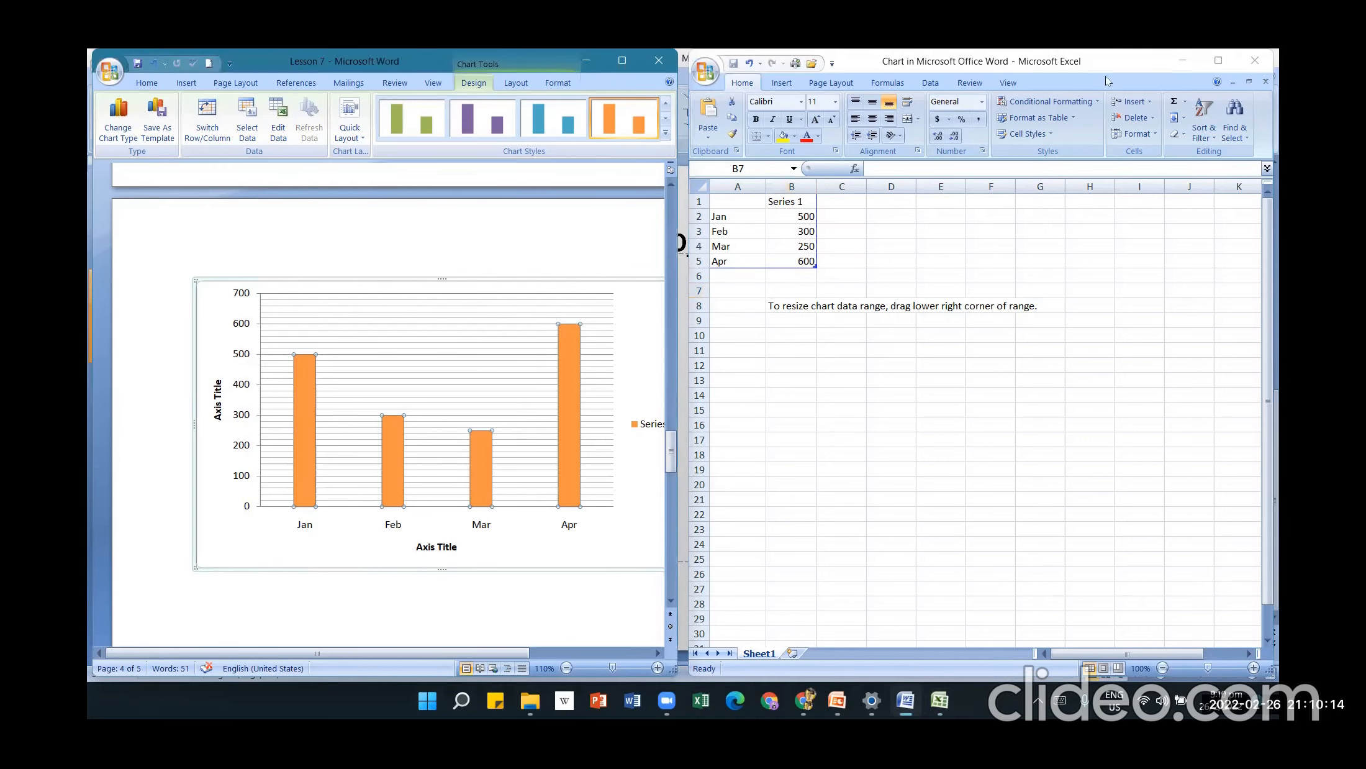
{"action": "left_click", "coordinate": [1255, 60]}
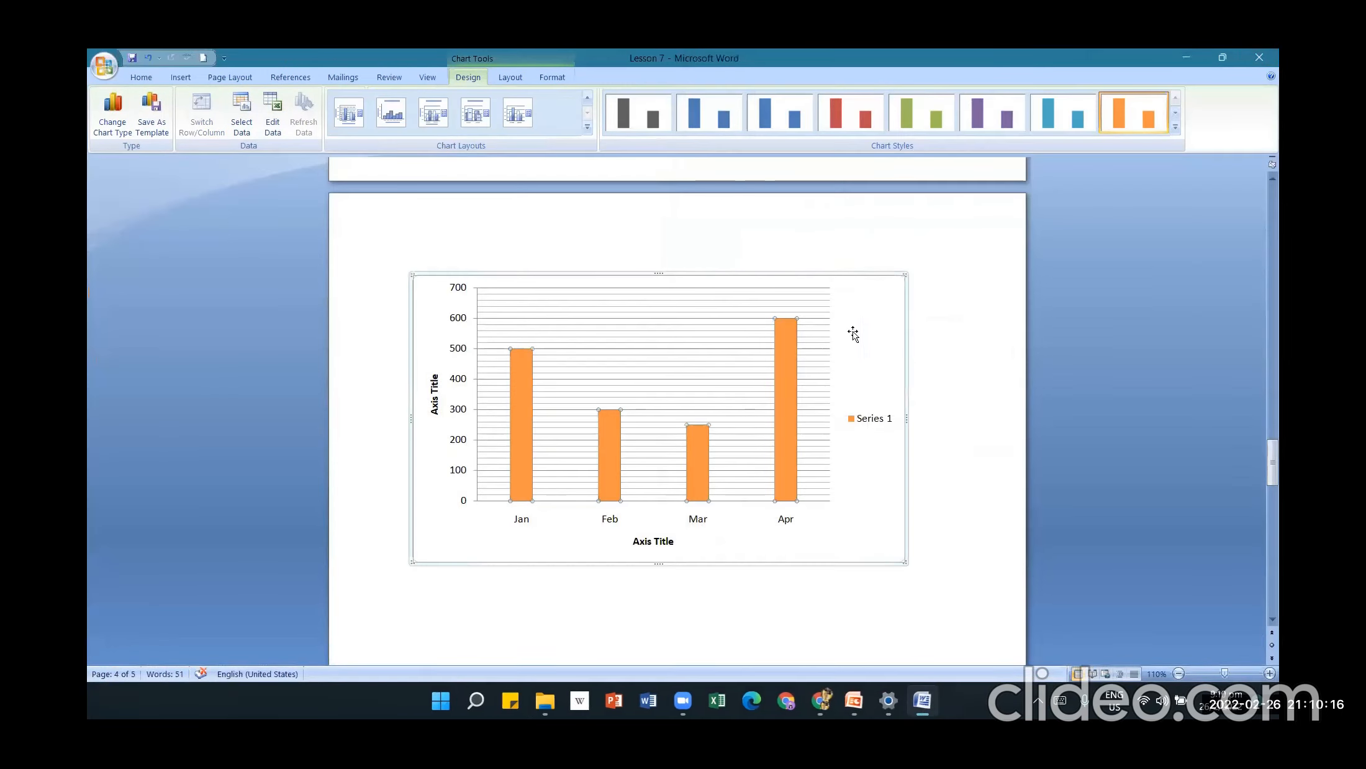
{"action": "left_click", "coordinate": [517, 419]}
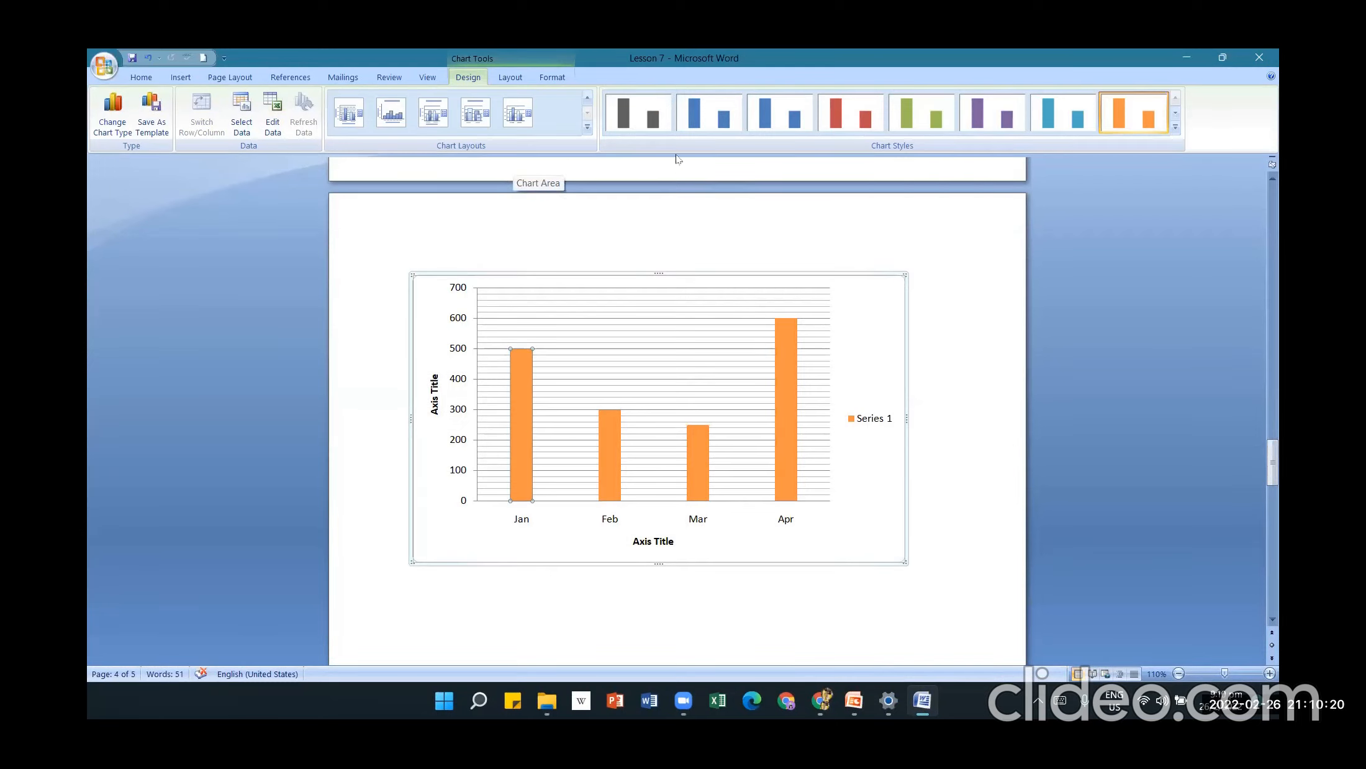
{"action": "left_click", "coordinate": [587, 129]}
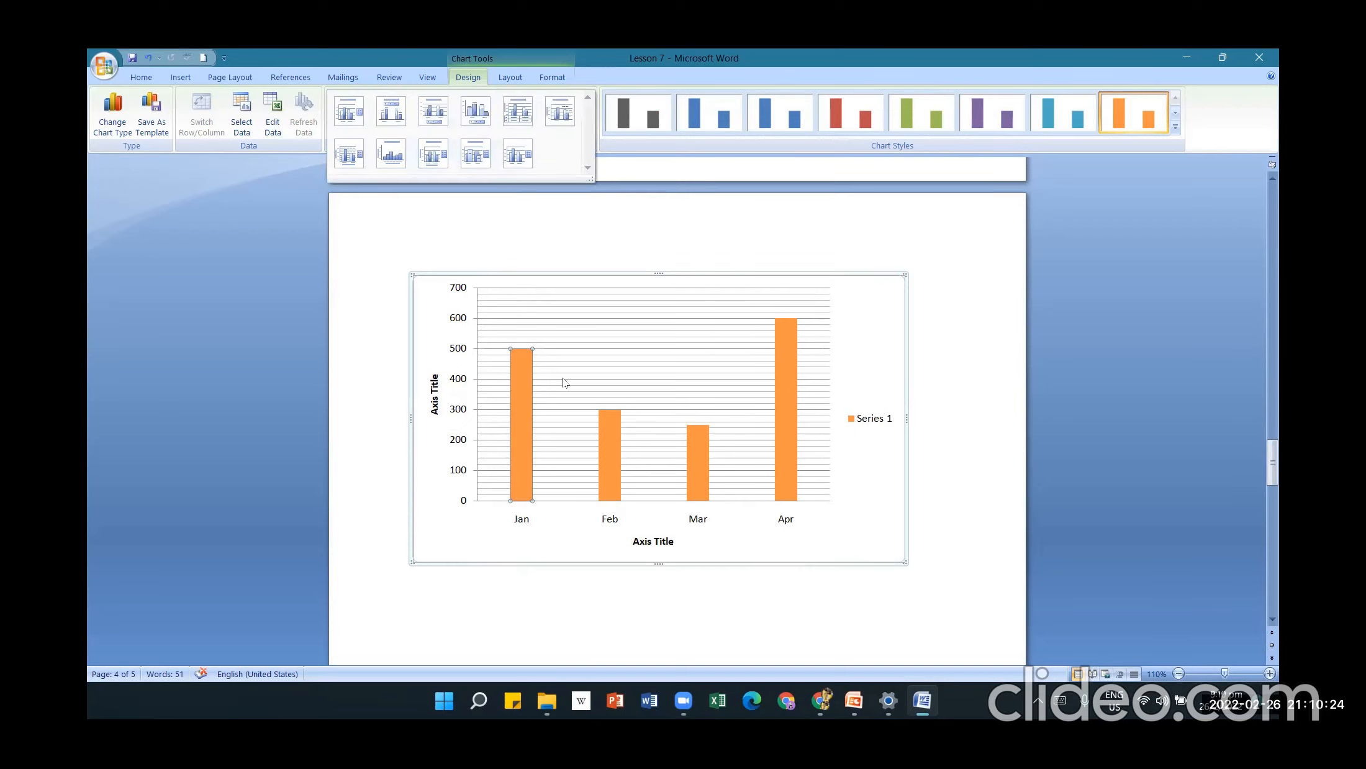
{"action": "left_click", "coordinate": [558, 352]}
{"action": "left_click", "coordinate": [468, 275]}
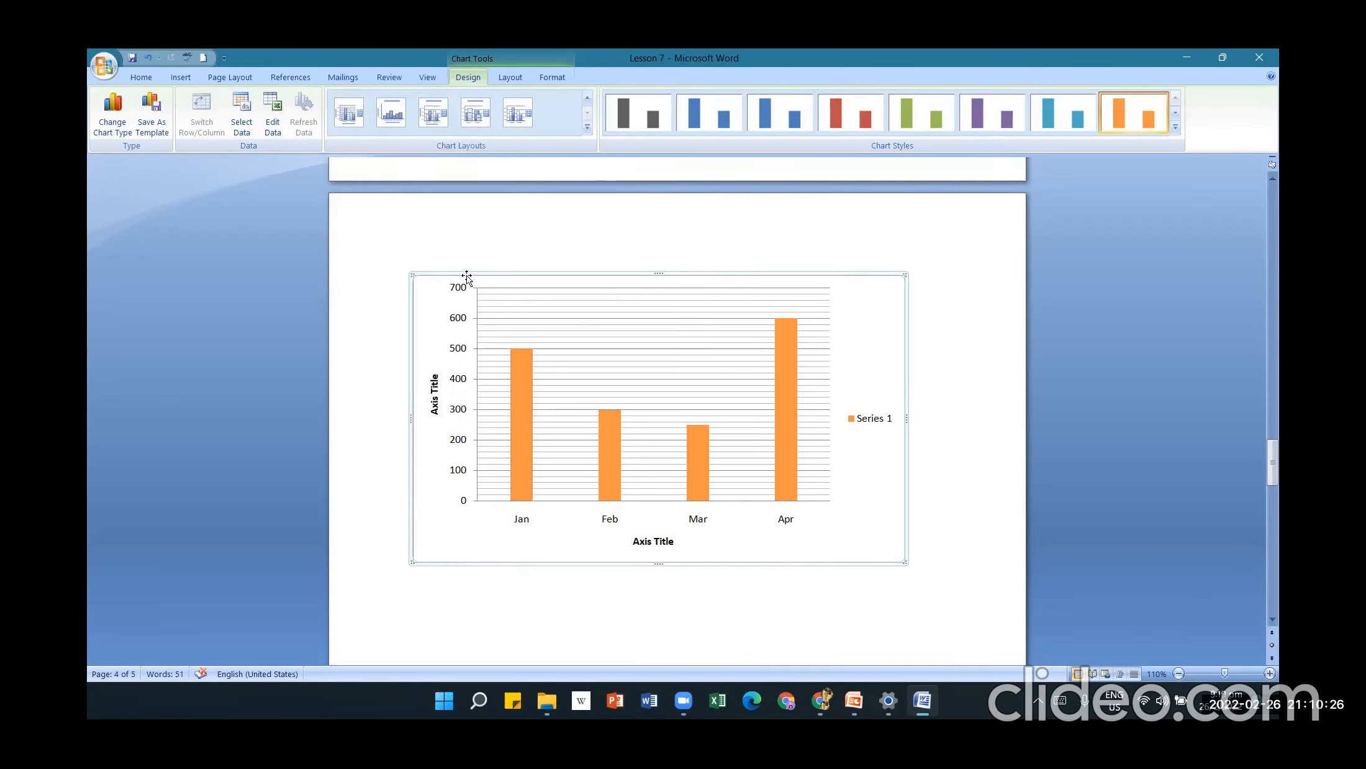
- Try the Line with Markers chart type on the monthly column chart
{"action": "left_click", "coordinate": [113, 130]}
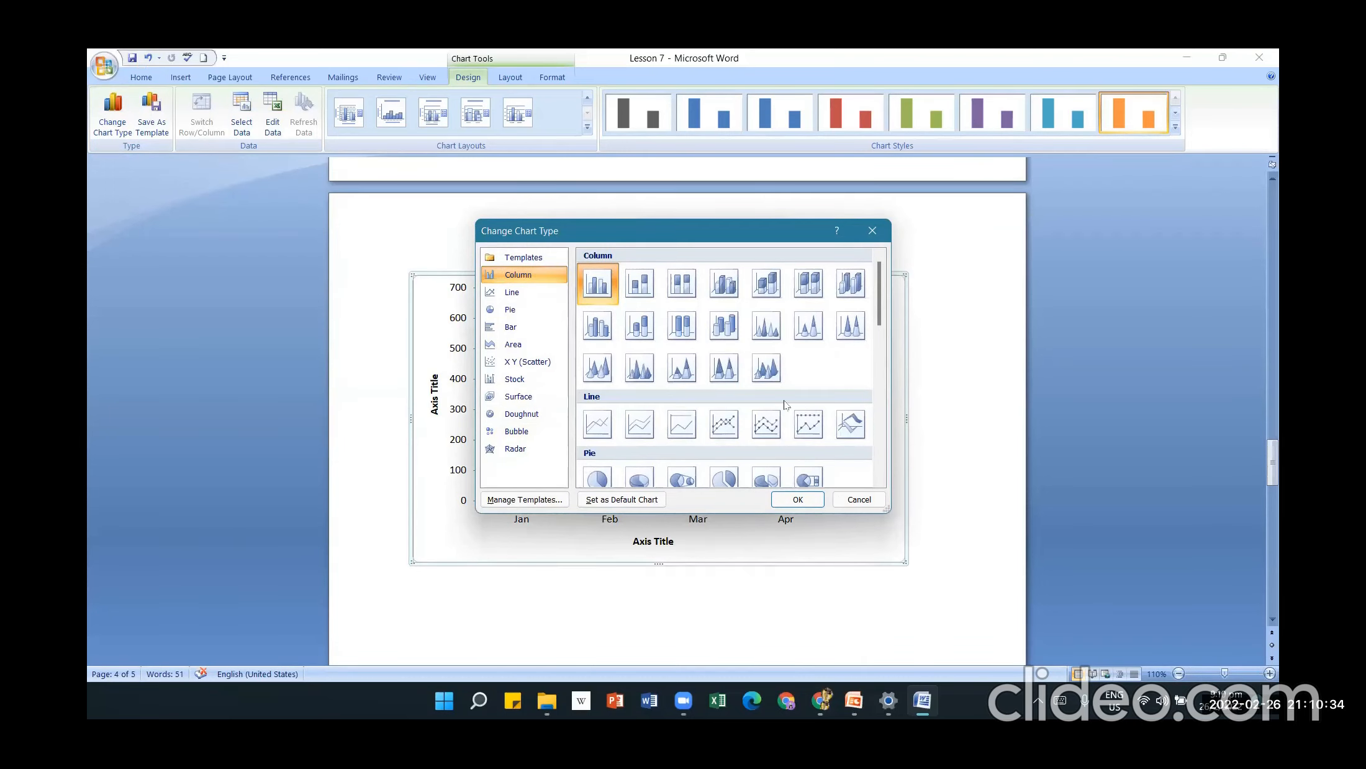
{"action": "left_click", "coordinate": [723, 426]}
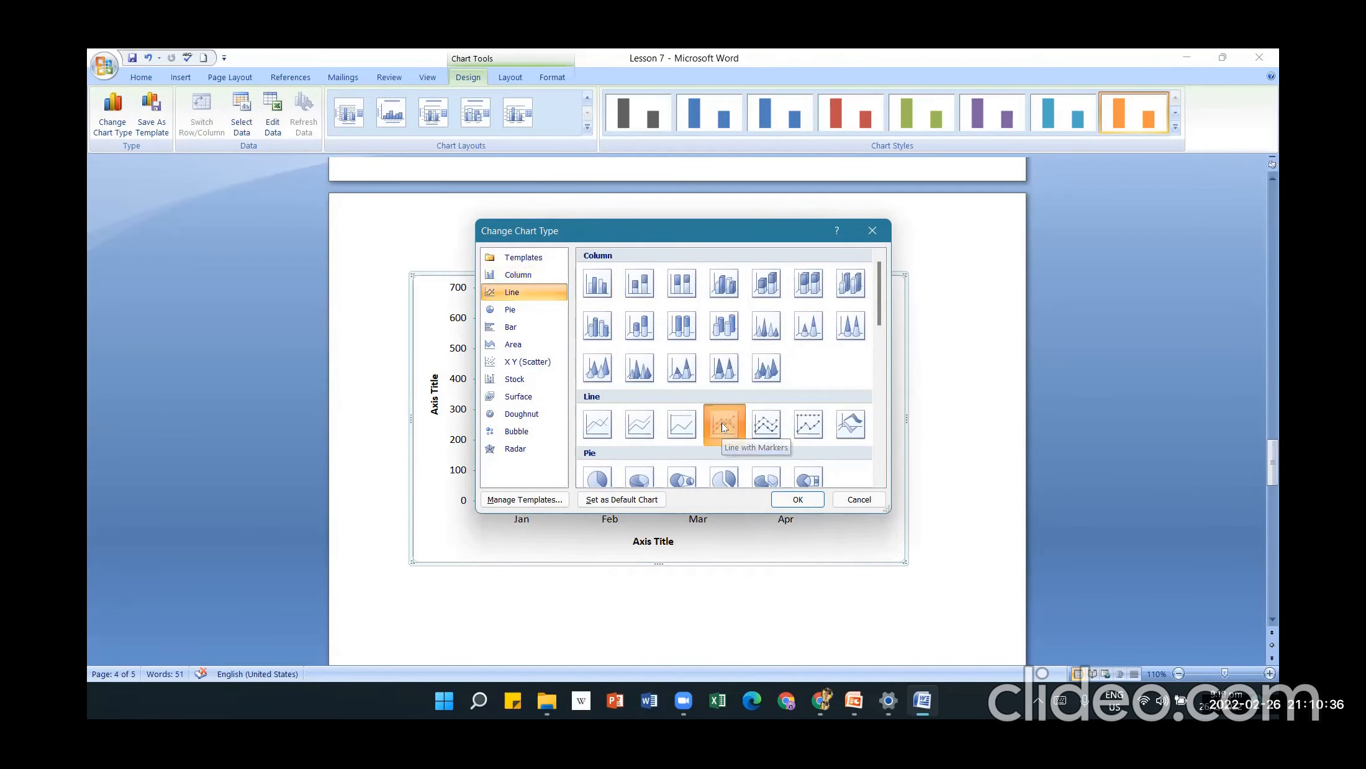
{"action": "left_click", "coordinate": [810, 498]}
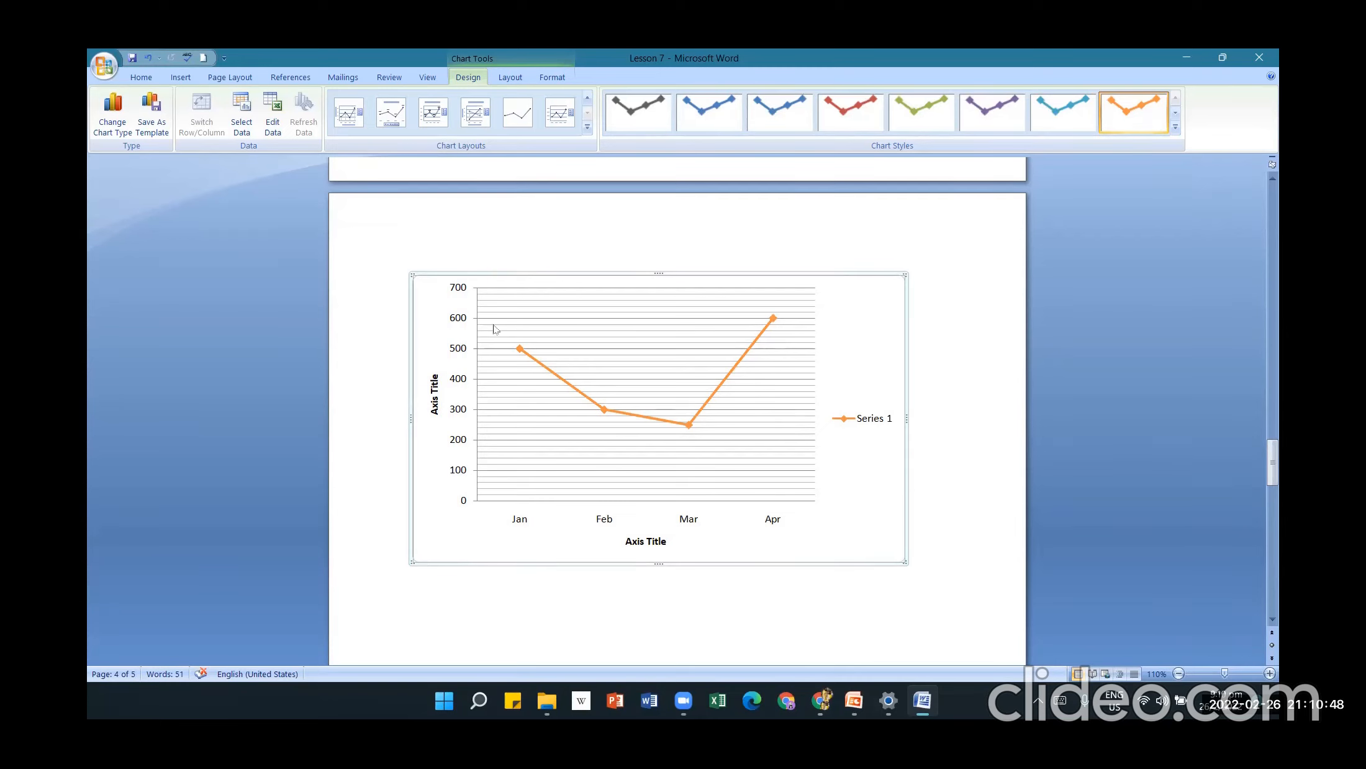
{"action": "scroll", "coordinate": [809, 439], "scroll_direction": "down", "scroll_amount": 1}
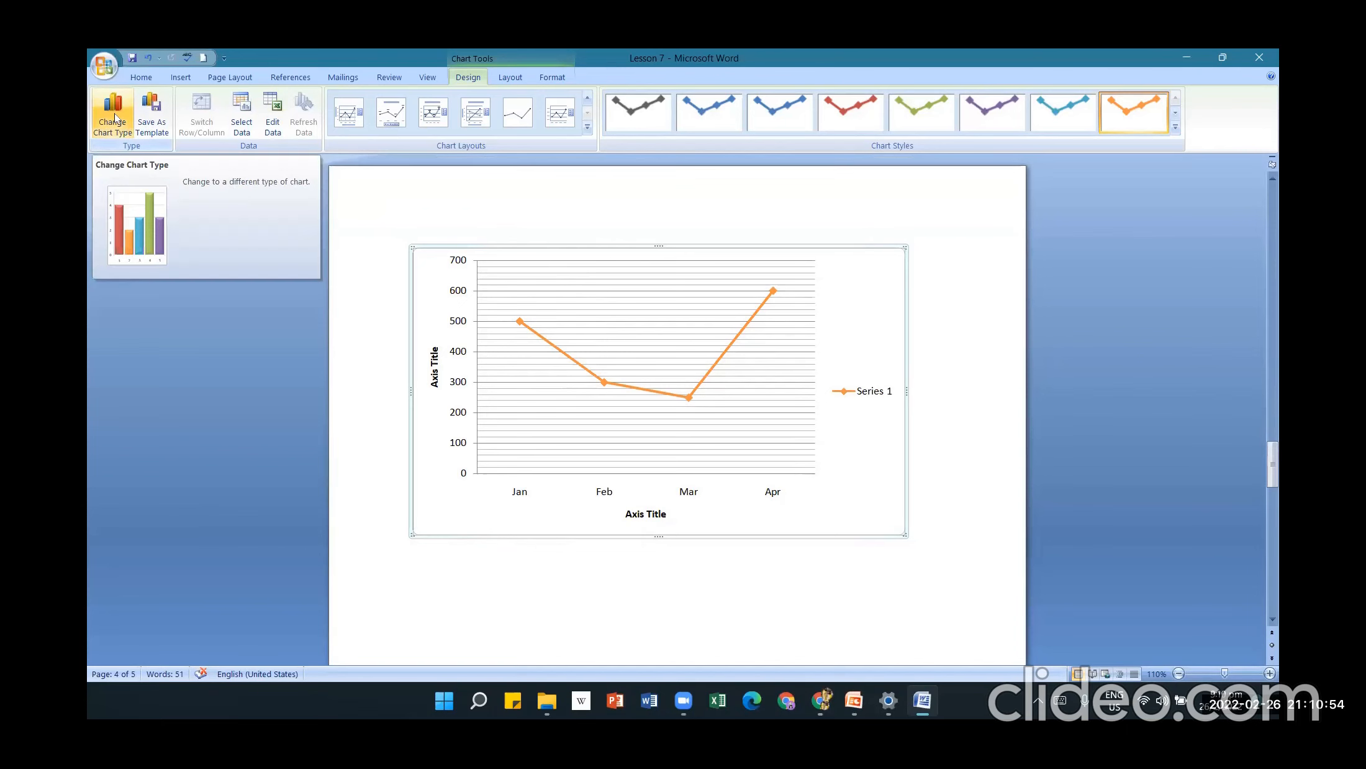
- Undo the chart type change and confirm the first Column chart type
{"action": "left_click", "coordinate": [140, 235]}
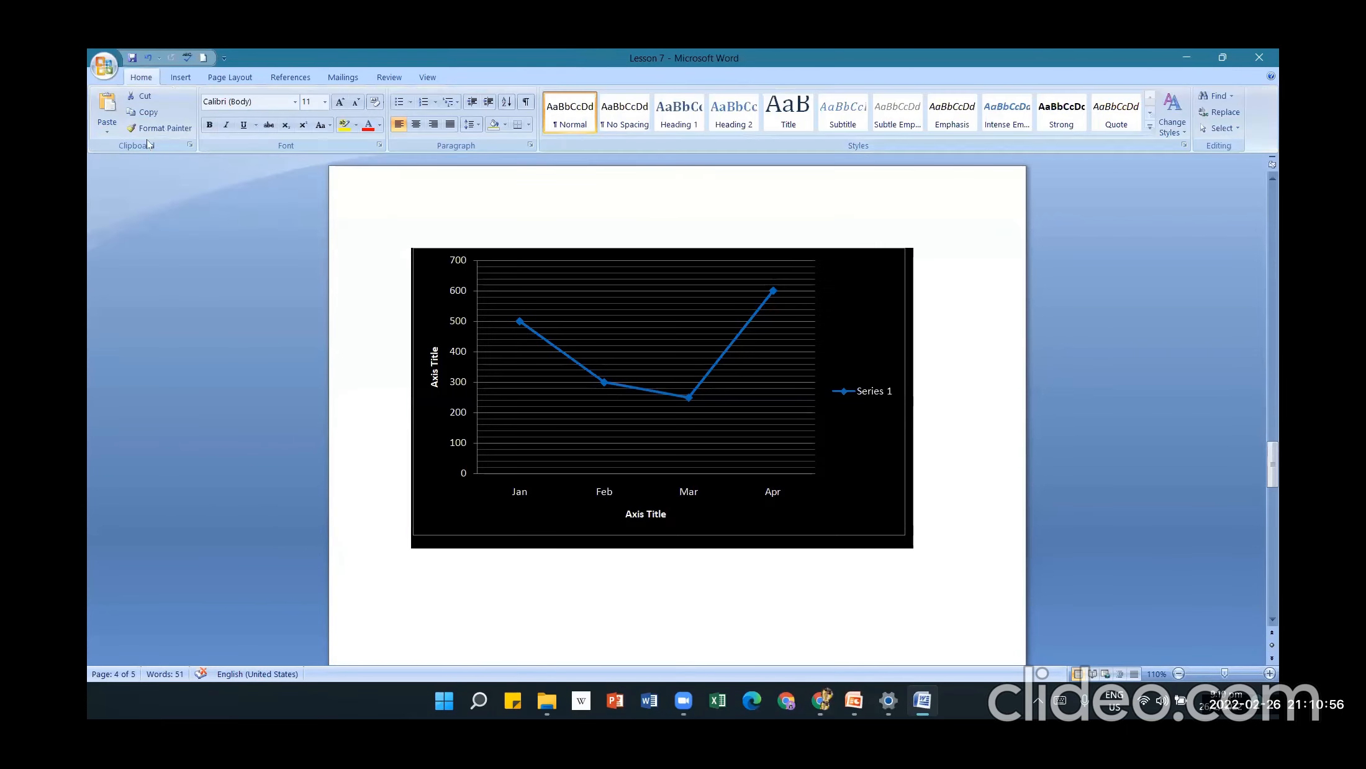
{"action": "left_click", "coordinate": [146, 61]}
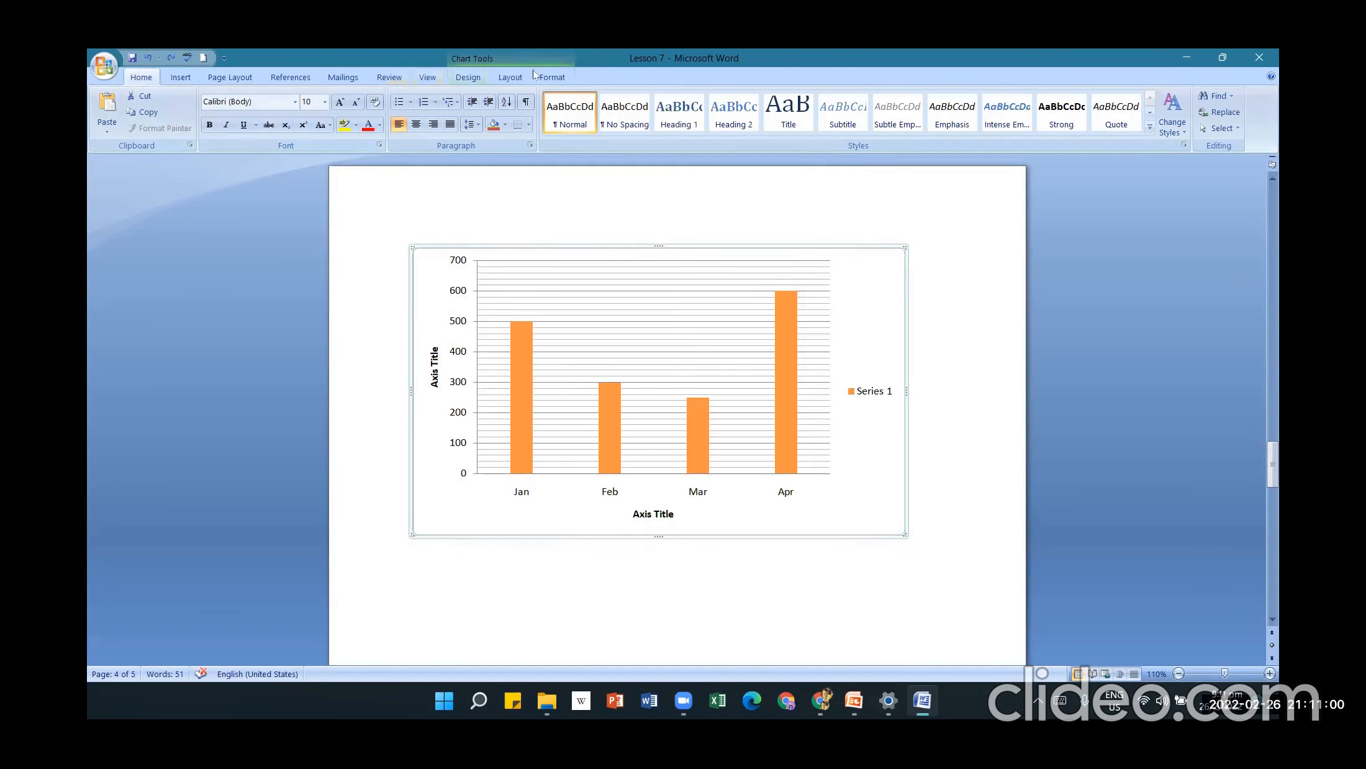
{"action": "left_click", "coordinate": [469, 77]}
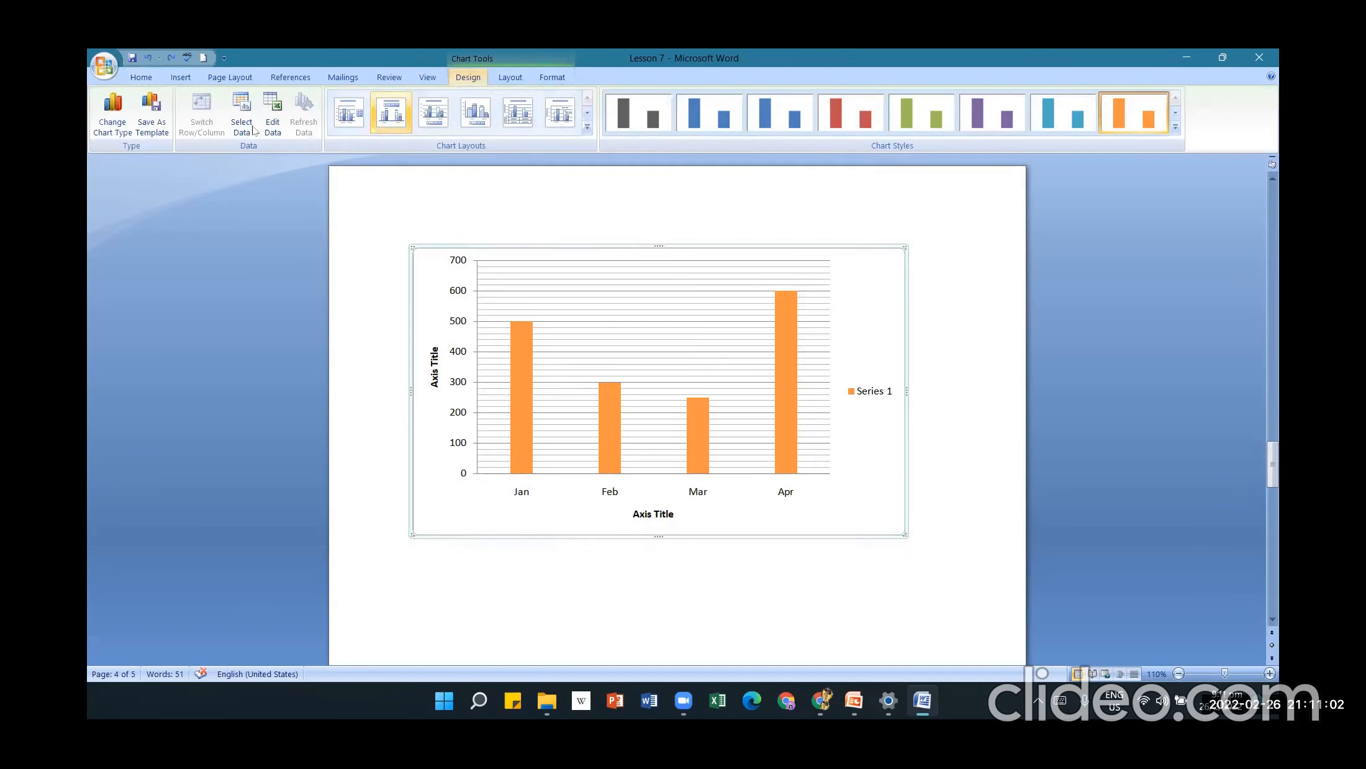
{"action": "left_click", "coordinate": [112, 112]}
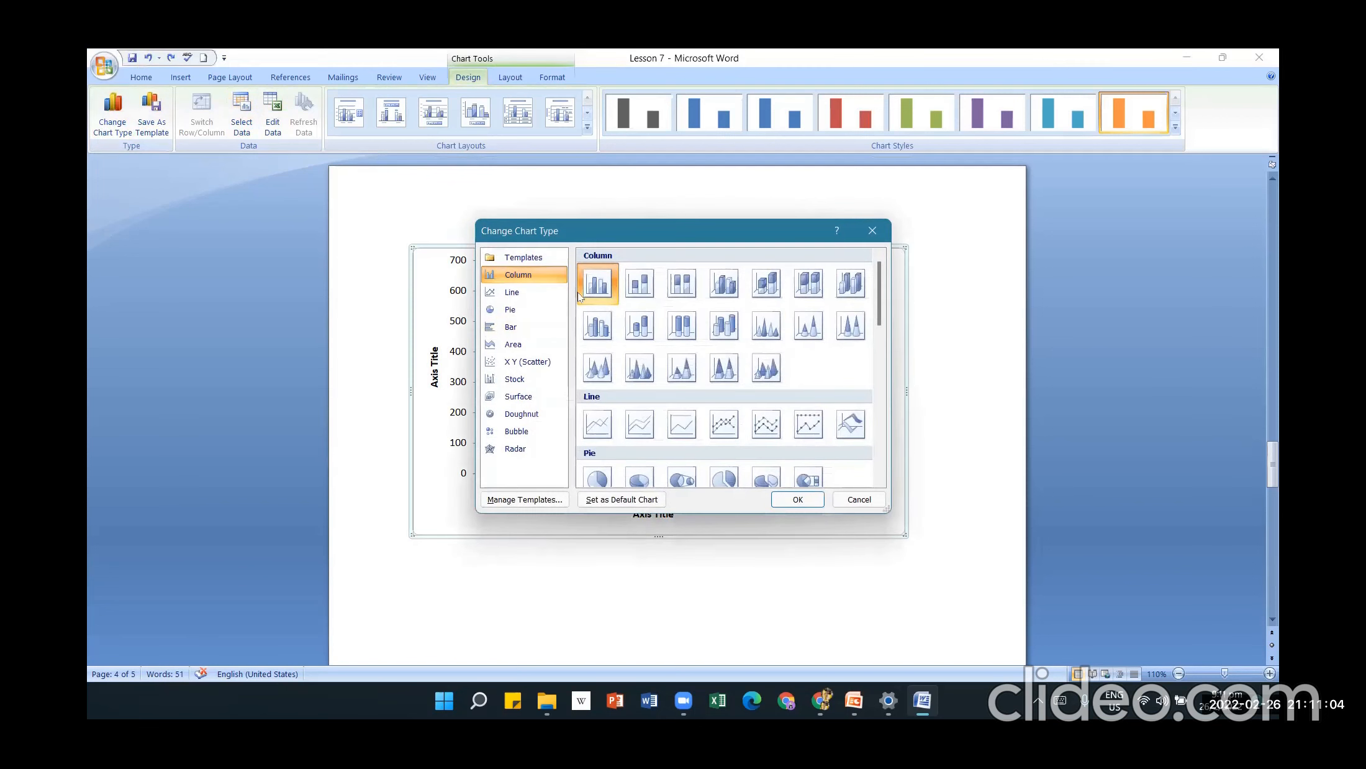
{"action": "left_click", "coordinate": [798, 498]}
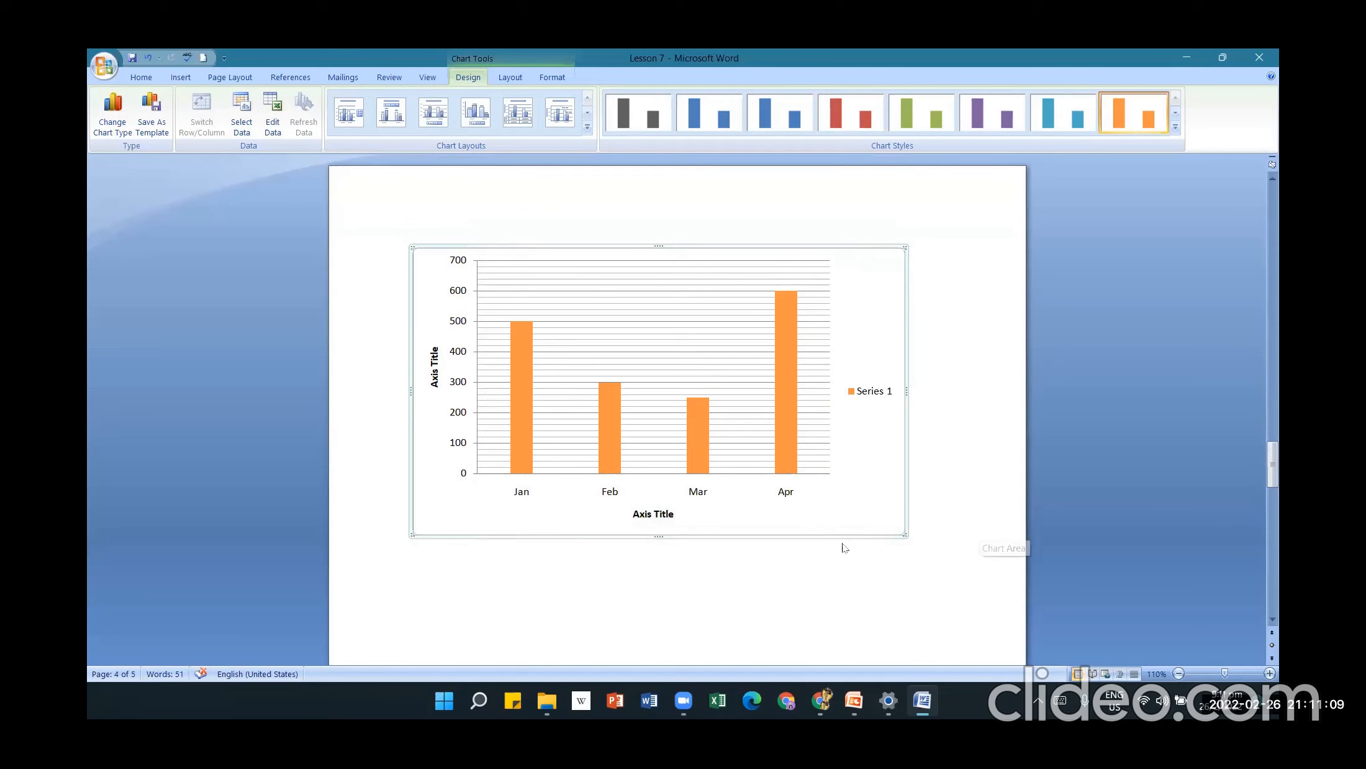
- Review the line chart and the salary and spending chart further down, and go back to the work permit flowchart
{"action": "left_click", "coordinate": [932, 473]}
{"action": "scroll", "coordinate": [925, 463], "scroll_direction": "down", "scroll_amount": 2}
{"action": "scroll", "coordinate": [922, 452], "scroll_direction": "down", "scroll_amount": 10}
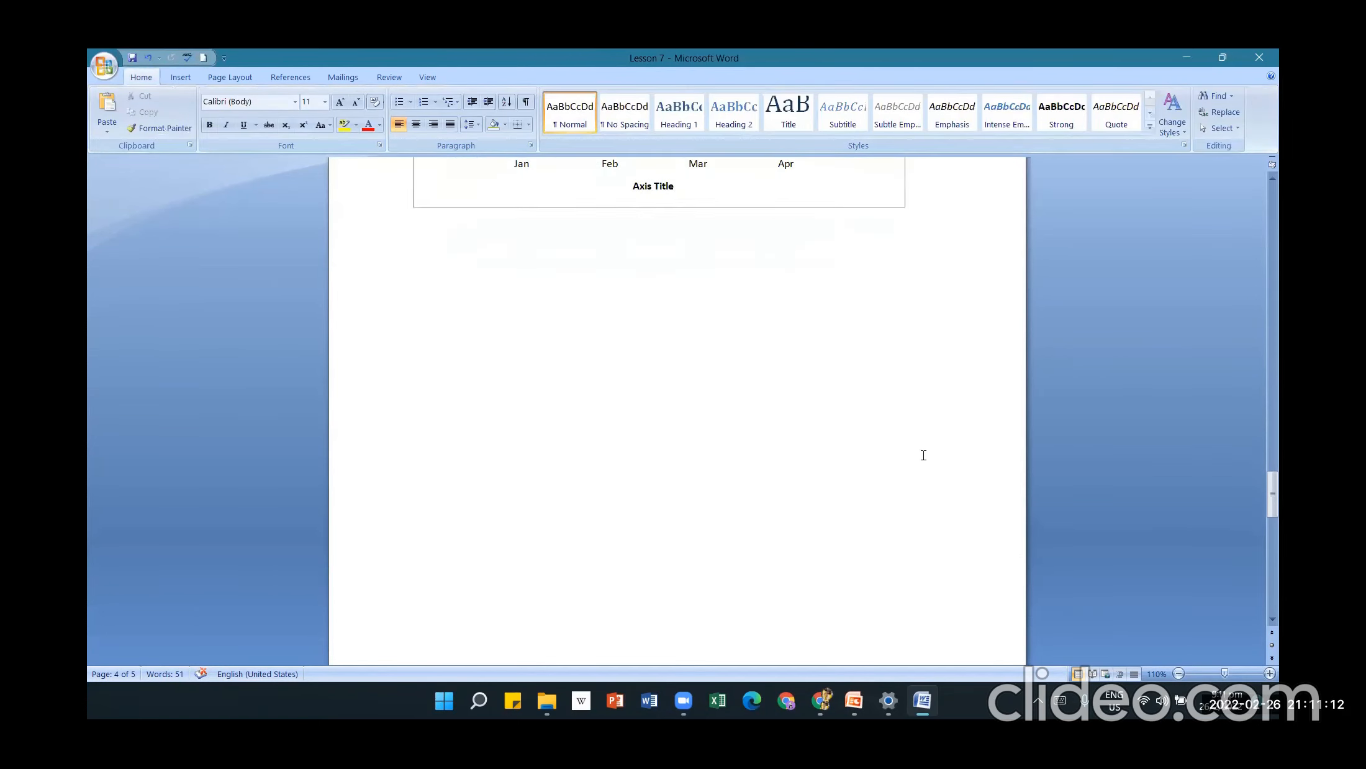
{"action": "scroll", "coordinate": [923, 459], "scroll_direction": "down", "scroll_amount": 12}
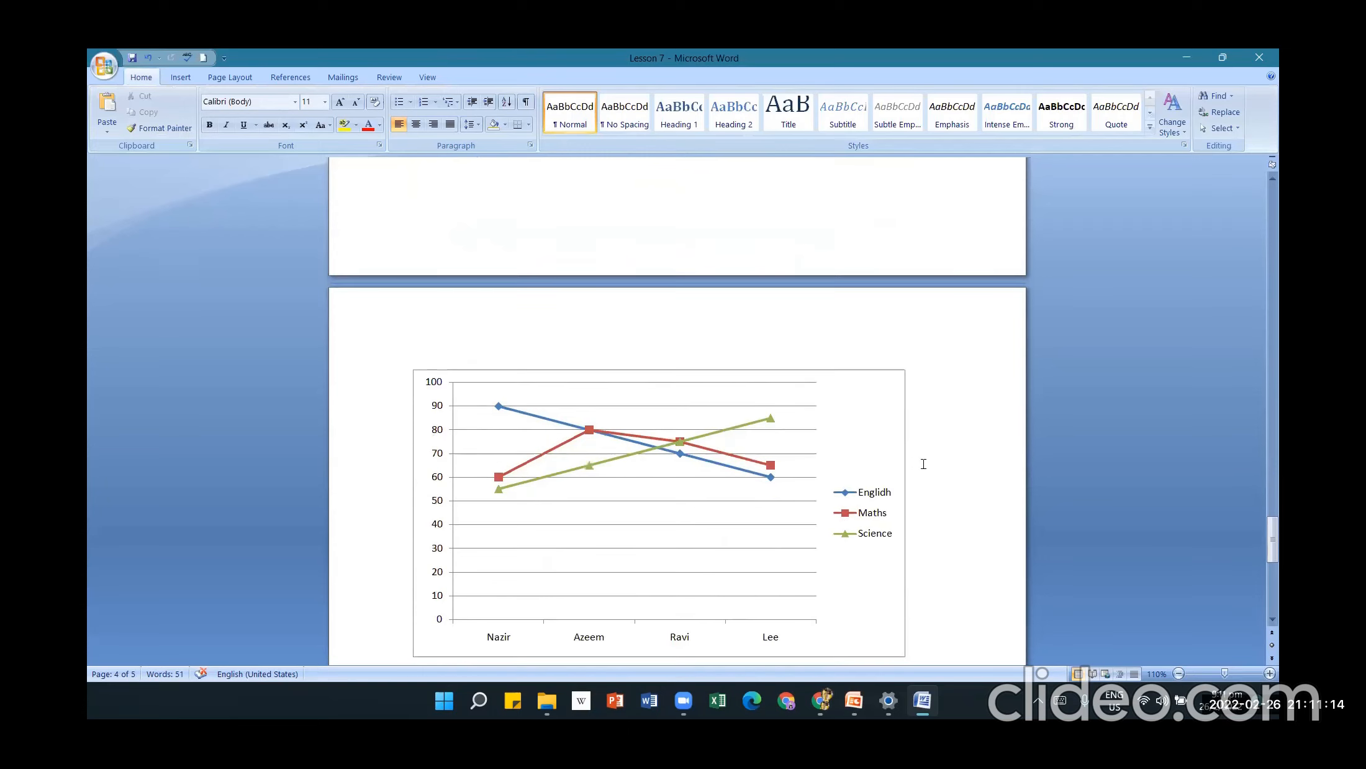
{"action": "scroll", "coordinate": [924, 462], "scroll_direction": "down", "scroll_amount": 4}
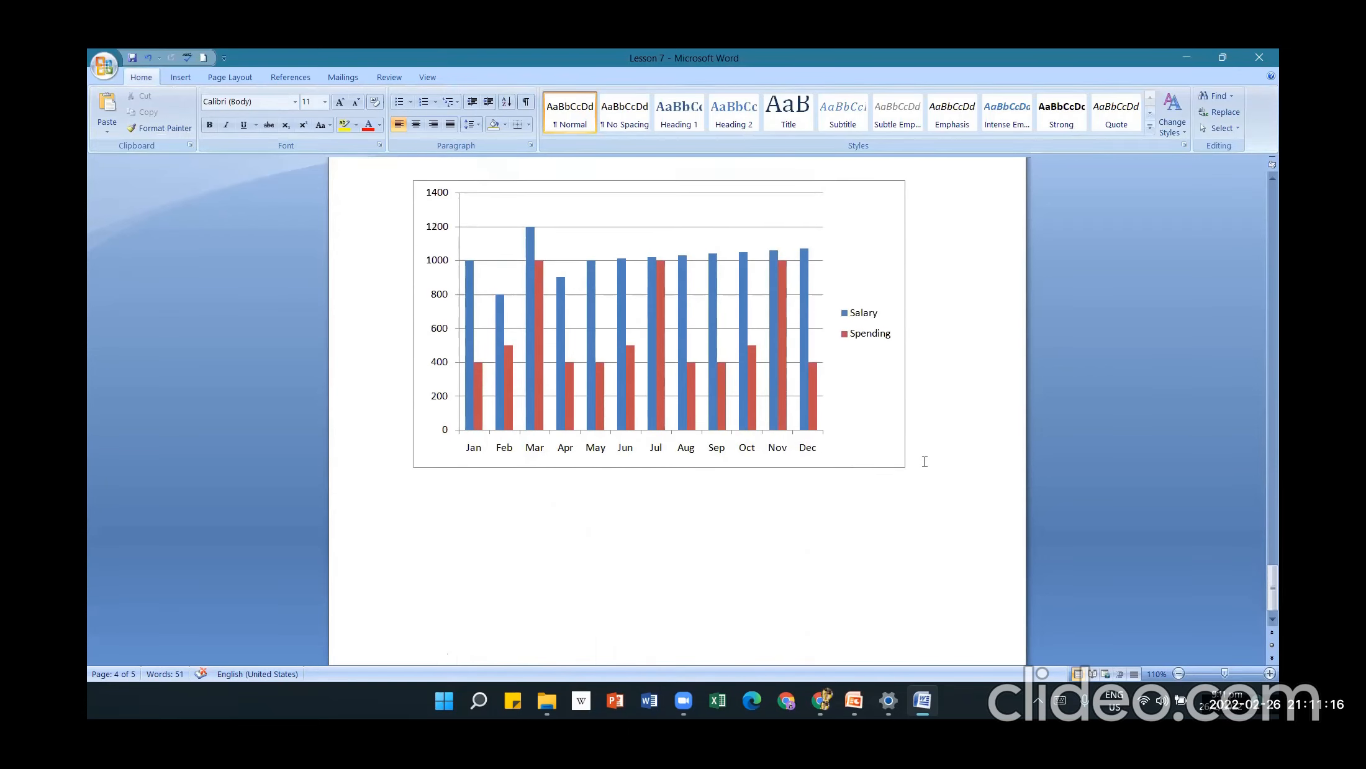
{"action": "scroll", "coordinate": [927, 447], "scroll_direction": "up", "scroll_amount": 3}
{"action": "left_click_drag", "start_coordinate": [1270, 577], "coordinate": [1198, 432]}
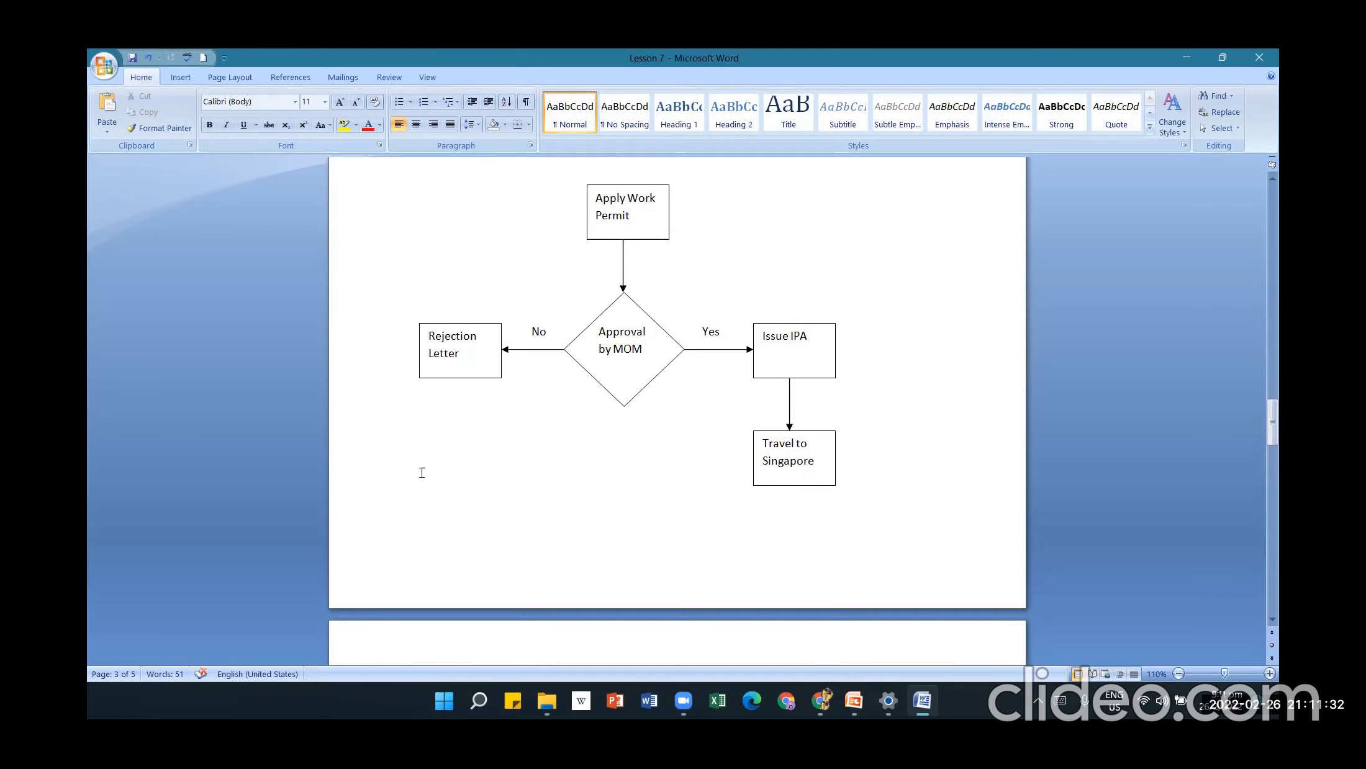
{"action": "scroll", "coordinate": [464, 445], "scroll_direction": "up", "scroll_amount": 4}
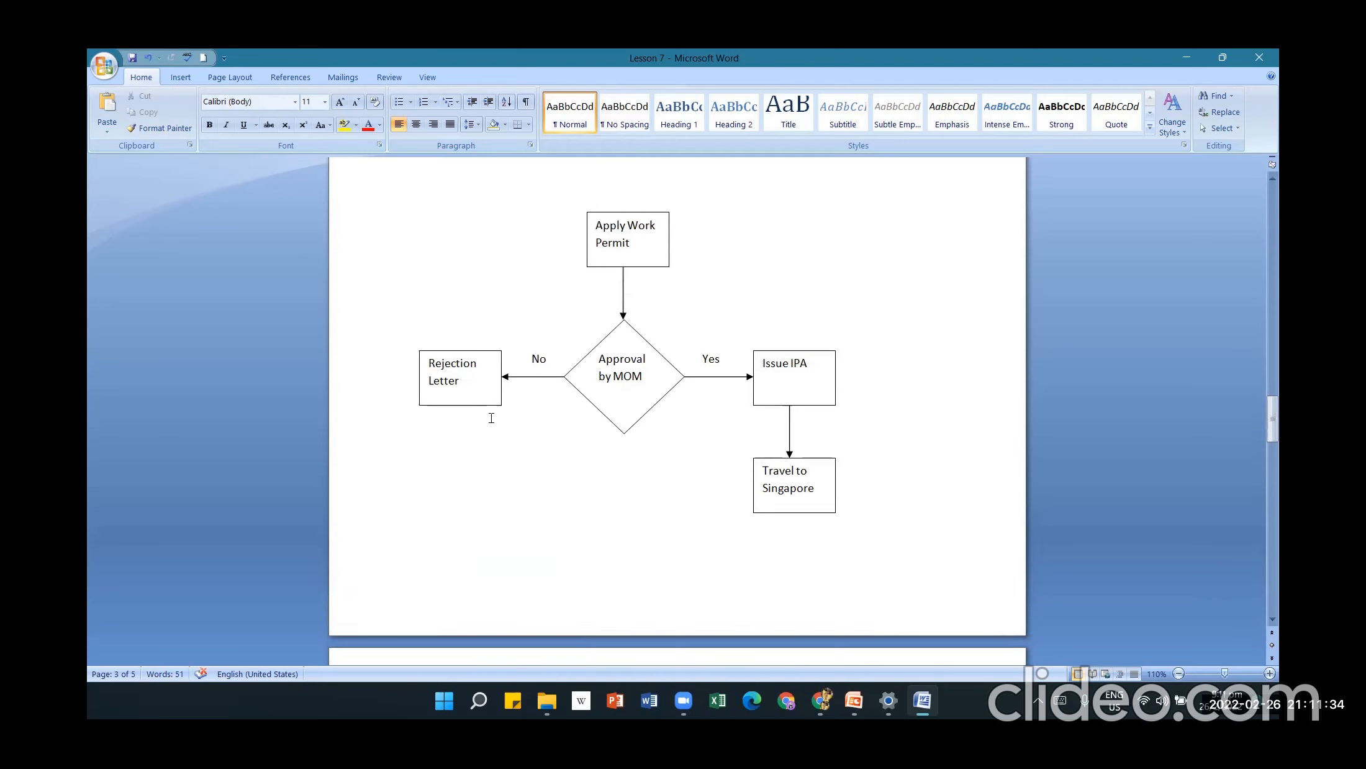
{"action": "scroll", "coordinate": [628, 342], "scroll_direction": "up", "scroll_amount": 2}
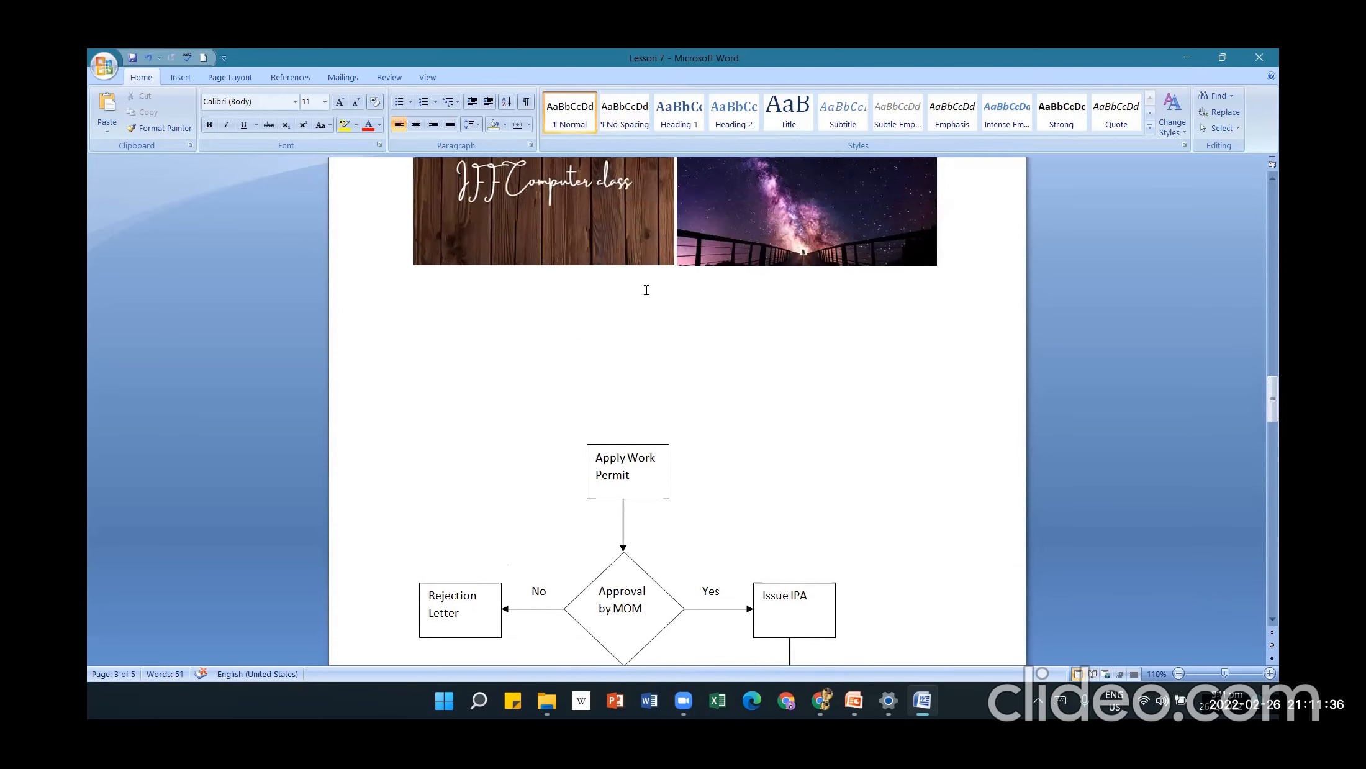
- Insert blank lines between the two pictures and the work permit flowchart to push the flowchart onto the next page
{"action": "left_click", "coordinate": [615, 366]}
{"action": "key", "text": "Return"}
{"action": "key", "text": "Return"}
{"action": "key", "text": "Return"}
{"action": "key", "text": "Return"}
{"action": "key", "text": "Return"}
{"action": "key", "text": "Return"}
{"action": "key", "text": "Return"}
{"action": "key", "text": "Return"}
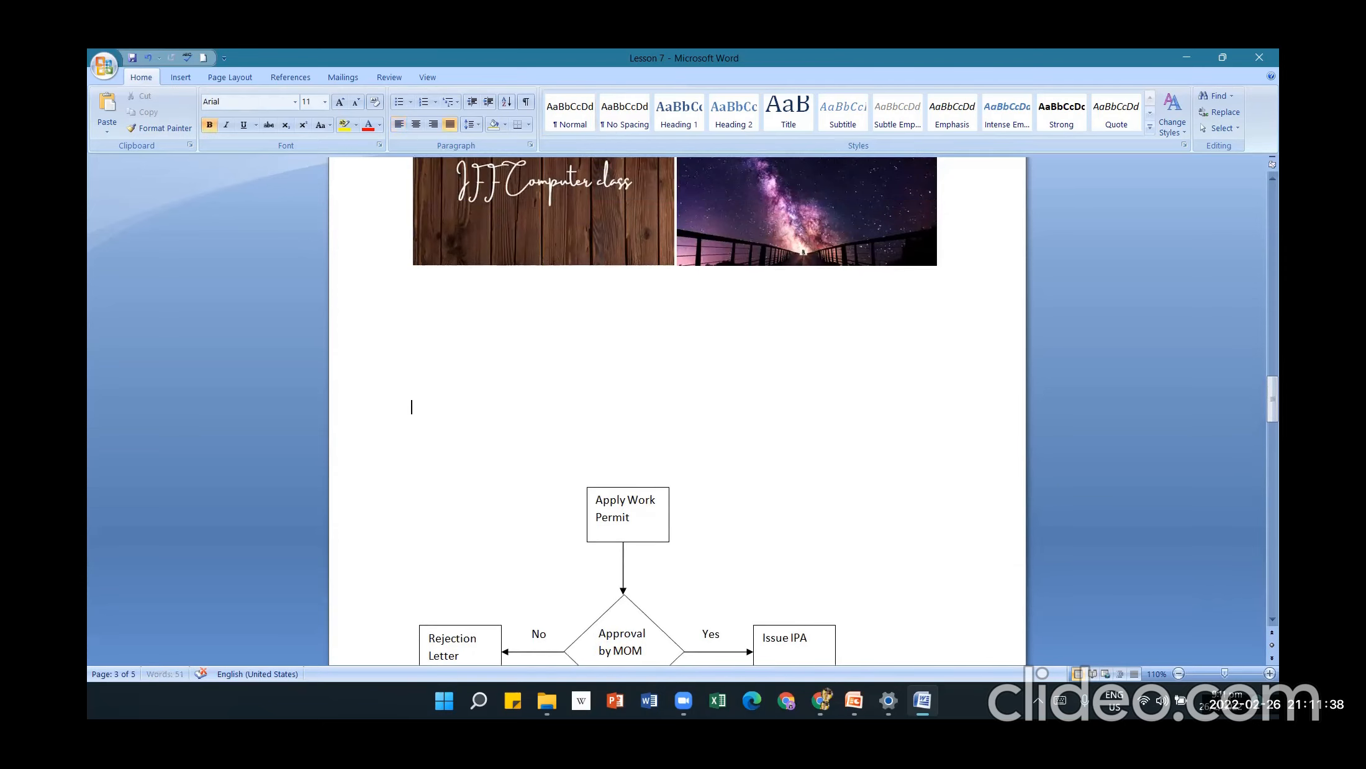
{"action": "scroll", "coordinate": [636, 400], "scroll_direction": "down", "scroll_amount": 2}
{"action": "key", "text": "Return"}
{"action": "key", "text": "Return"}
{"action": "key", "text": "Return"}
{"action": "key", "text": "Return"}
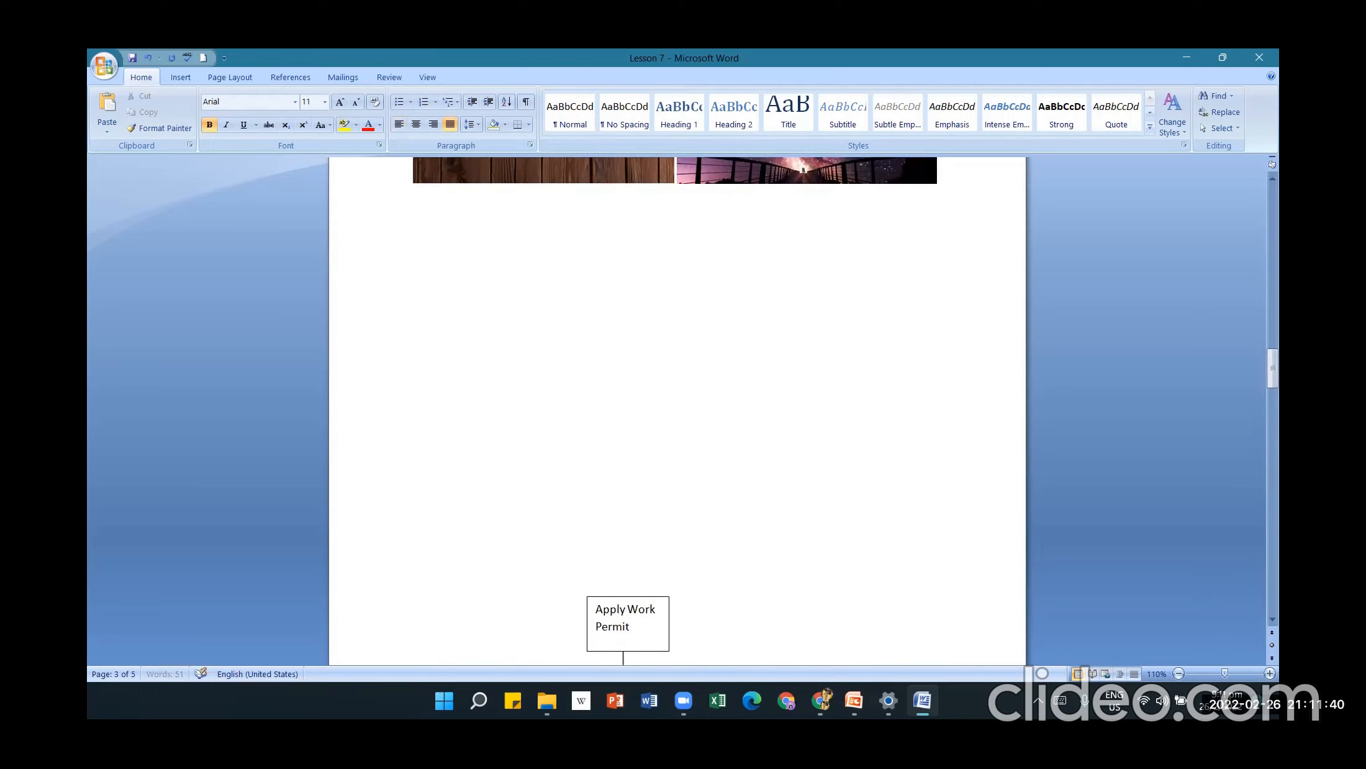
{"action": "scroll", "coordinate": [634, 404], "scroll_direction": "down", "scroll_amount": 2}
{"action": "key", "text": "Return"}
{"action": "key", "text": "Return"}
{"action": "key", "text": "Return"}
{"action": "key", "text": "Return"}
- Insert blank lines below the flowchart to push the monthly column chart onto the next page
{"action": "scroll", "coordinate": [640, 405], "scroll_direction": "down", "scroll_amount": 8}
{"action": "scroll", "coordinate": [653, 395], "scroll_direction": "down", "scroll_amount": 7}
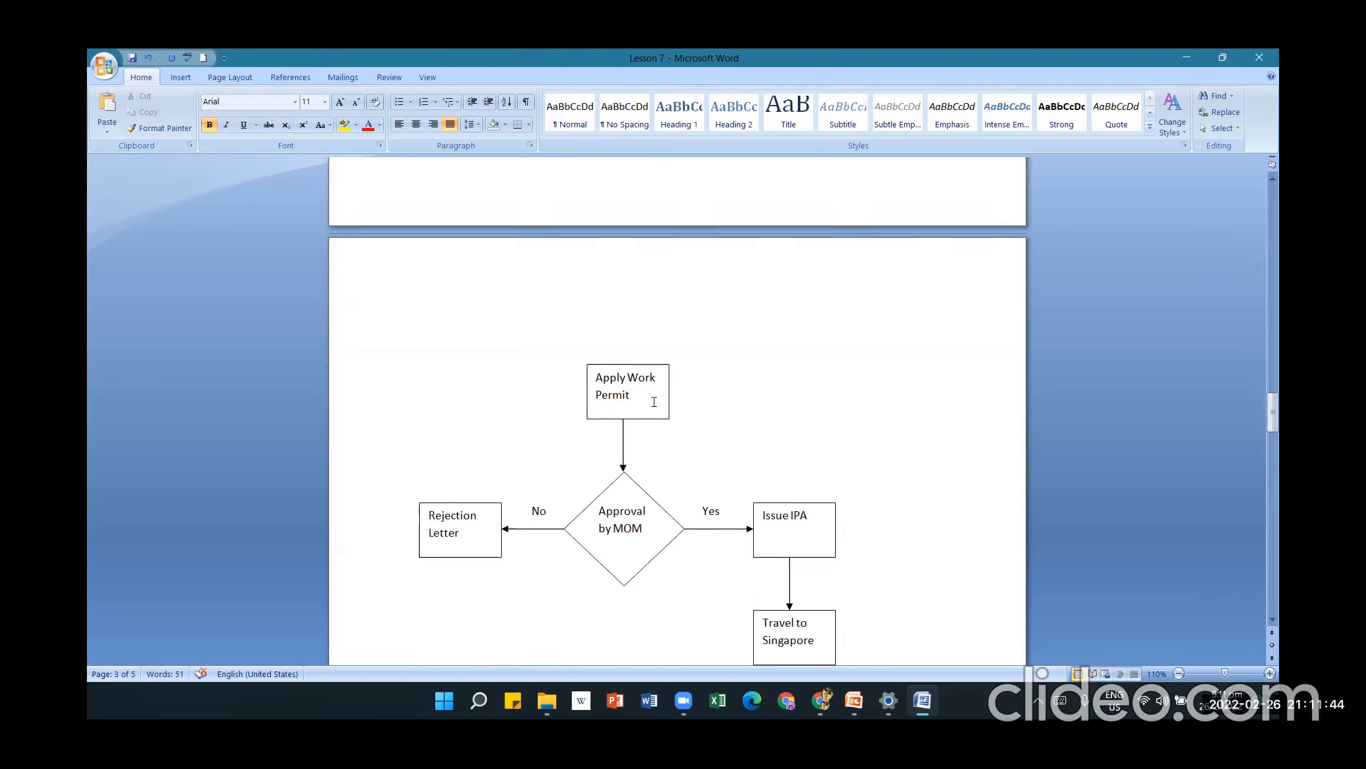
{"action": "left_click", "coordinate": [919, 499]}
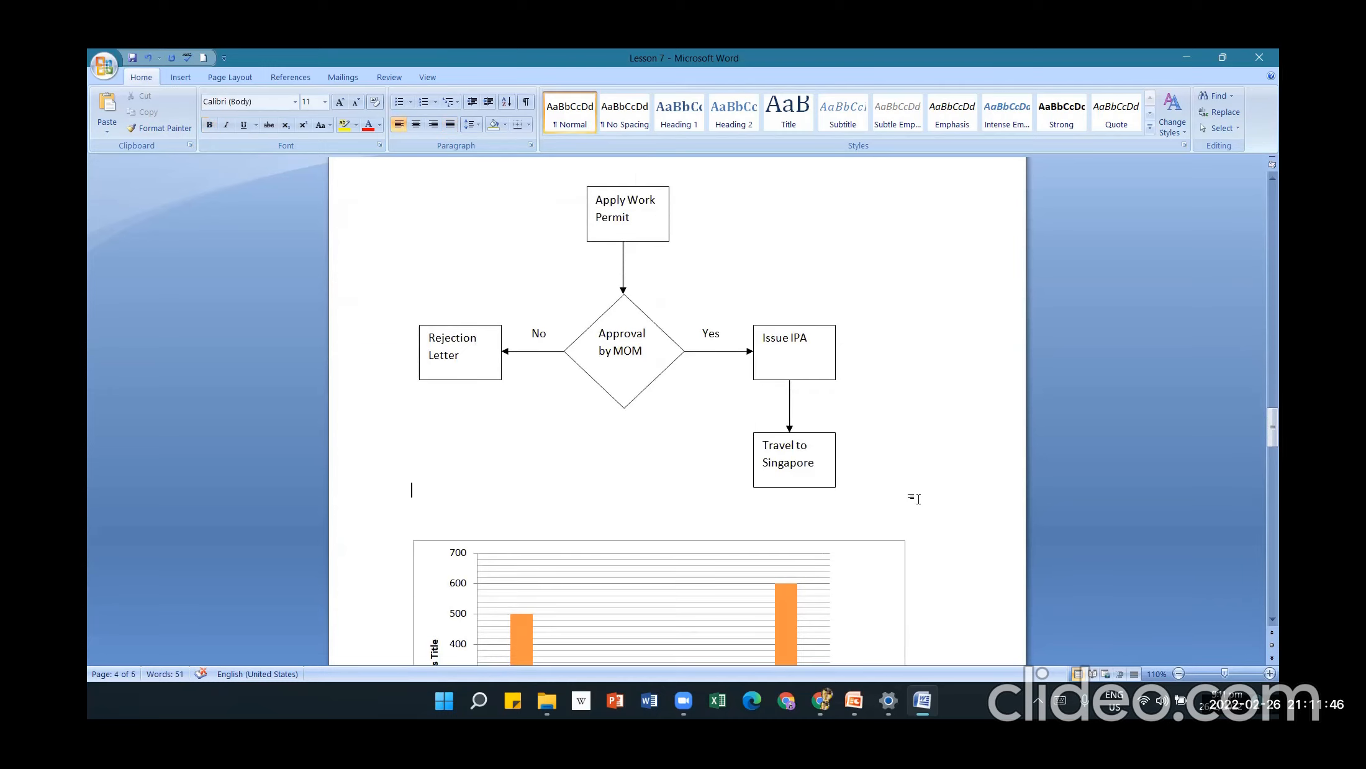
{"action": "key", "text": "Return"}
{"action": "key", "text": "Return"}
{"action": "key", "text": "Return"}
{"action": "key", "text": "Return"}
{"action": "key", "text": "Return"}
{"action": "key", "text": "Return"}
{"action": "key", "text": "Return"}
{"action": "key", "text": "Return"}
{"action": "key", "text": "Return"}
{"action": "key", "text": "Return"}
{"action": "key", "text": "Return"}
{"action": "key", "text": "Return"}
{"action": "key", "text": "Return"}
{"action": "key", "text": "Return"}
{"action": "key", "text": "Return"}
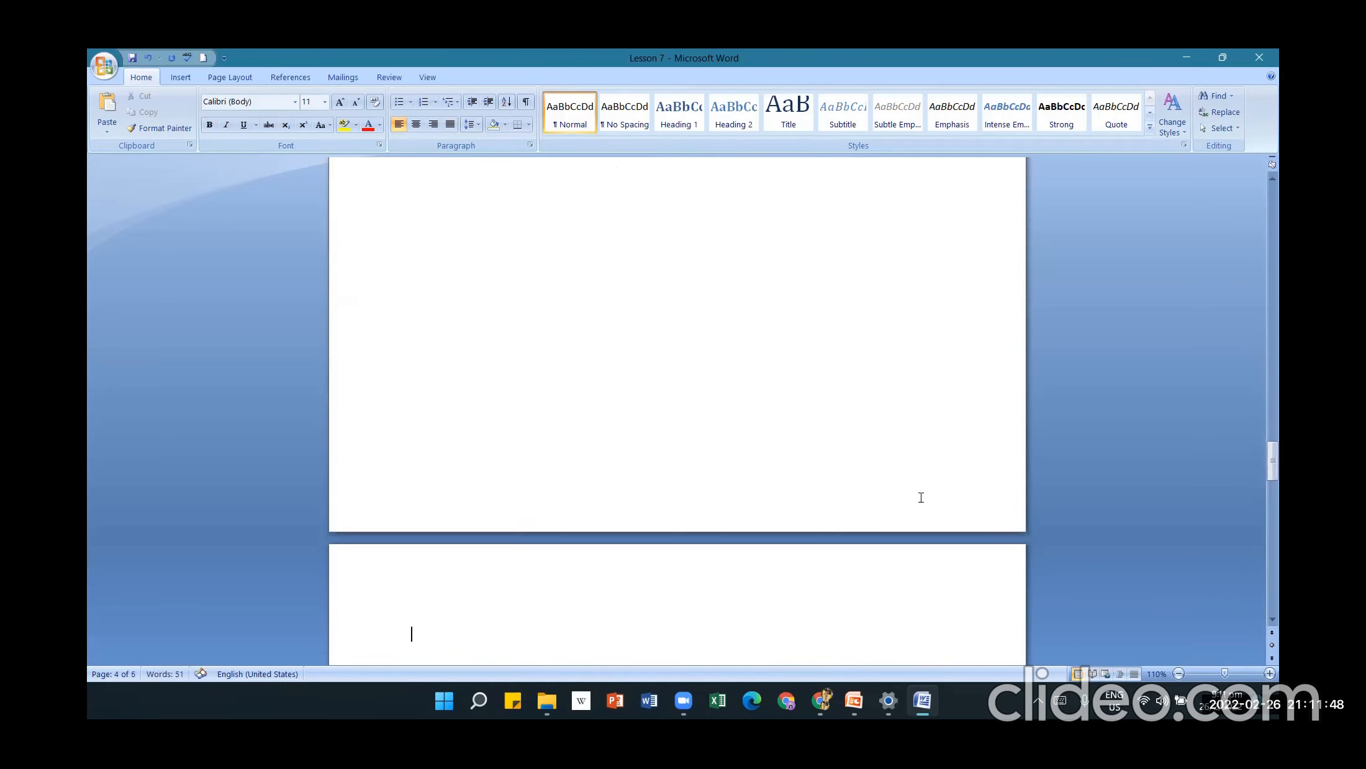
- Draw a rectangle about 3.16 cm wide and 2.08 cm high in the space below the flowchart and select it
{"action": "scroll", "coordinate": [875, 433], "scroll_direction": "up", "scroll_amount": 10}
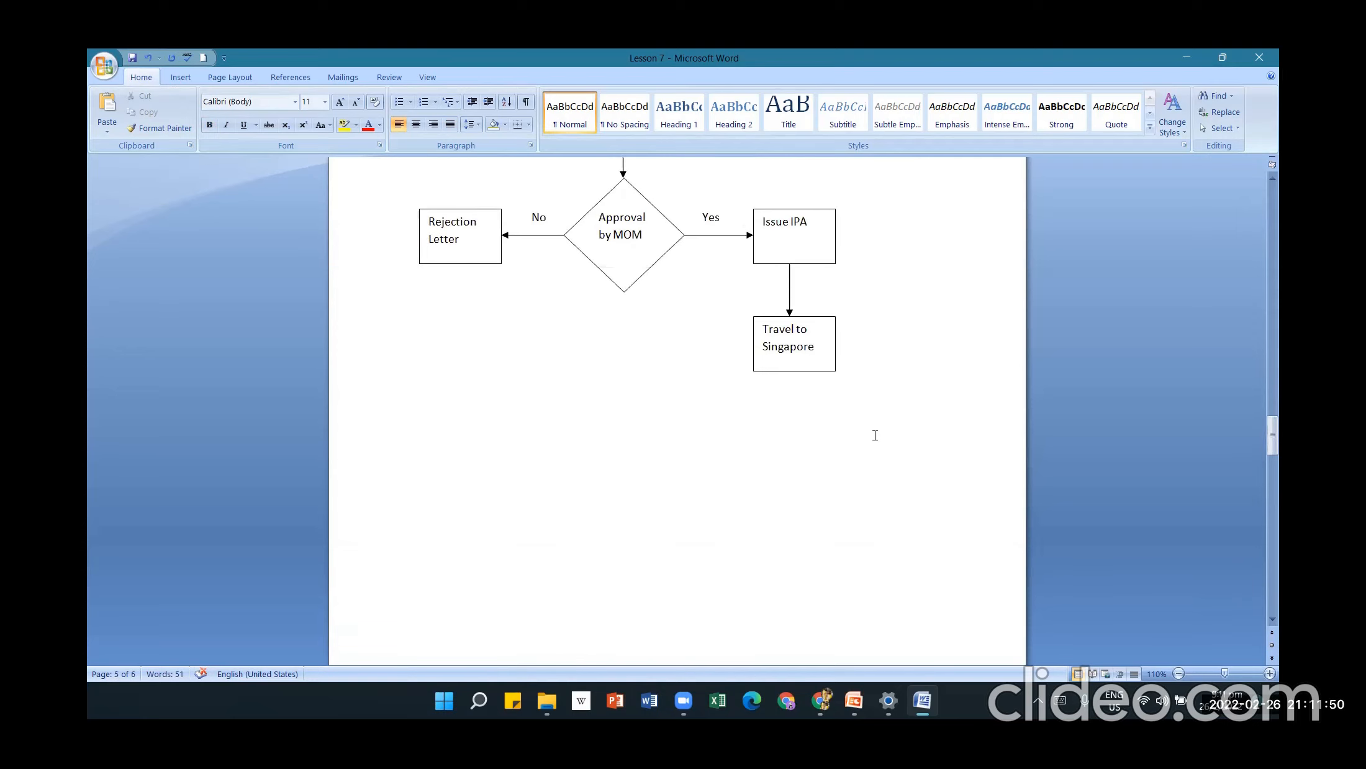
{"action": "scroll", "coordinate": [875, 431], "scroll_direction": "up", "scroll_amount": 2}
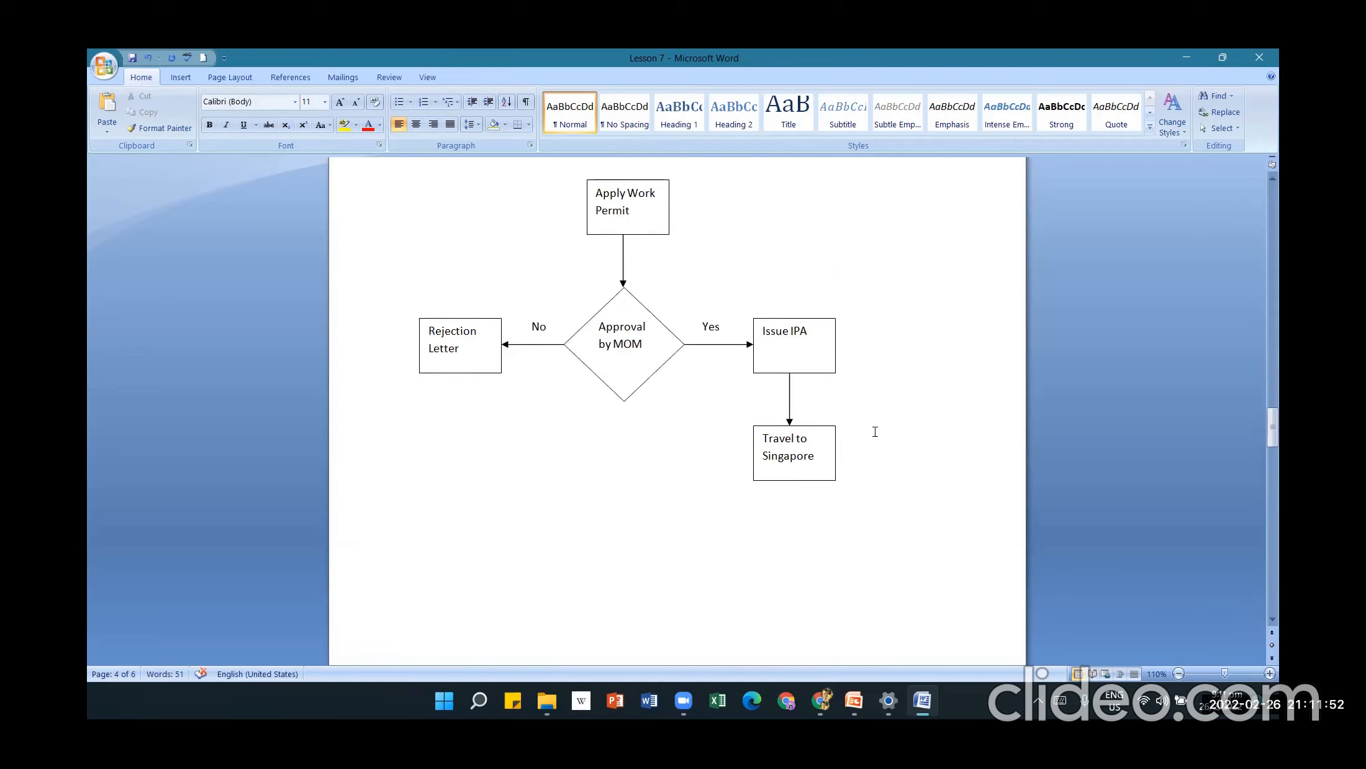
{"action": "left_click", "coordinate": [625, 519]}
{"action": "left_click", "coordinate": [181, 77]}
{"action": "left_click", "coordinate": [307, 127]}
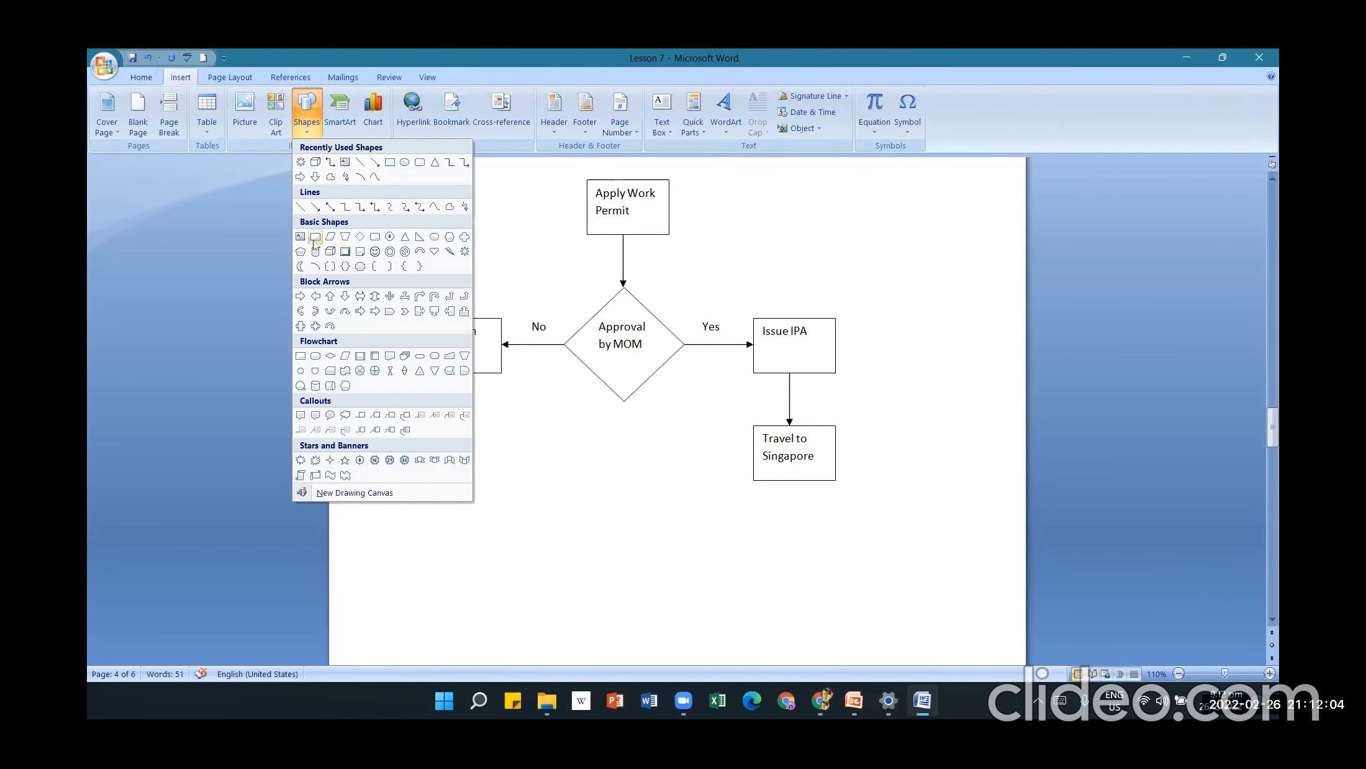
{"action": "left_click", "coordinate": [314, 238]}
{"action": "mouse_move", "coordinate": [604, 516]}
{"action": "left_mouse_down"}
{"action": "mouse_move", "coordinate": [659, 594]}
{"action": "mouse_move", "coordinate": [707, 584]}
{"action": "left_mouse_up"}
{"action": "scroll", "coordinate": [790, 537], "scroll_direction": "down", "scroll_amount": 2}
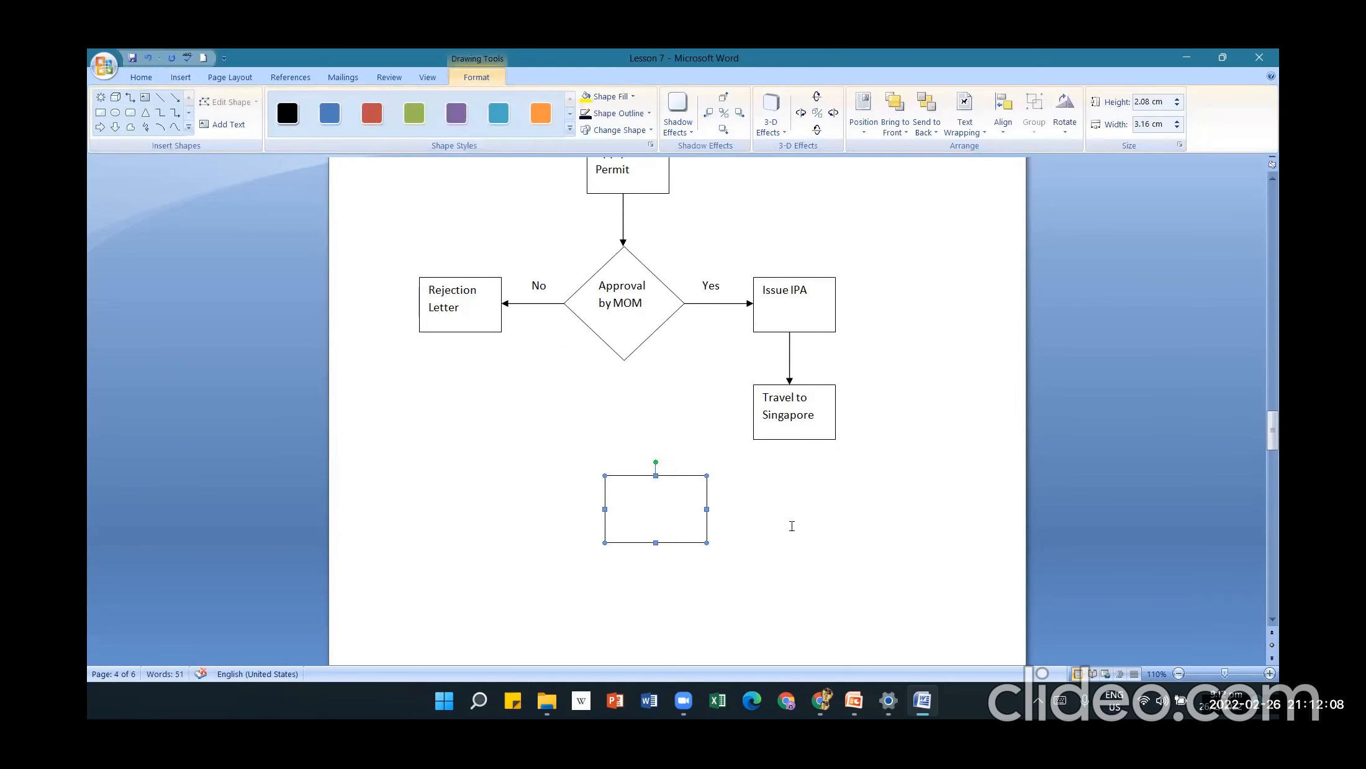
{"action": "scroll", "coordinate": [794, 520], "scroll_direction": "down", "scroll_amount": 1}
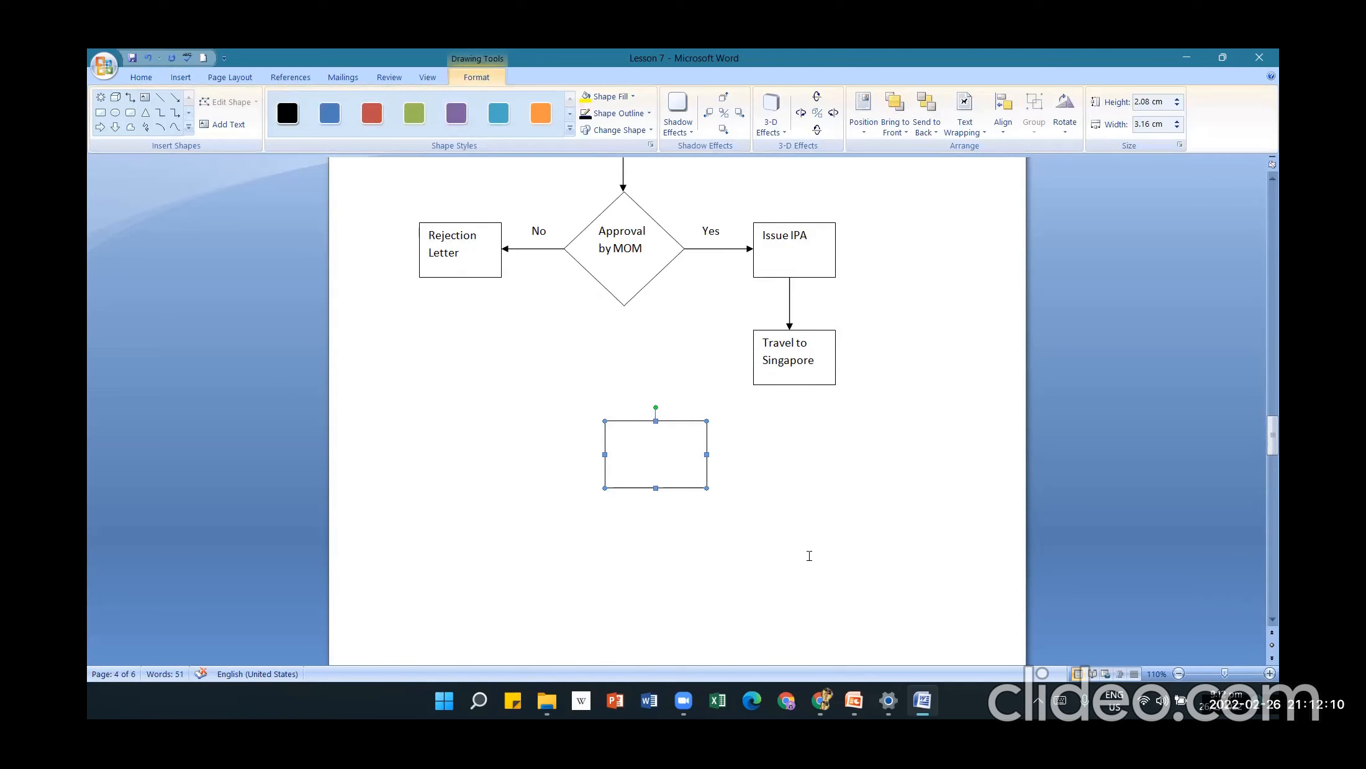
{"action": "left_click", "coordinate": [812, 522]}
{"action": "left_click", "coordinate": [689, 488]}
{"action": "left_click", "coordinate": [677, 425]}
{"action": "left_click", "coordinate": [679, 466]}
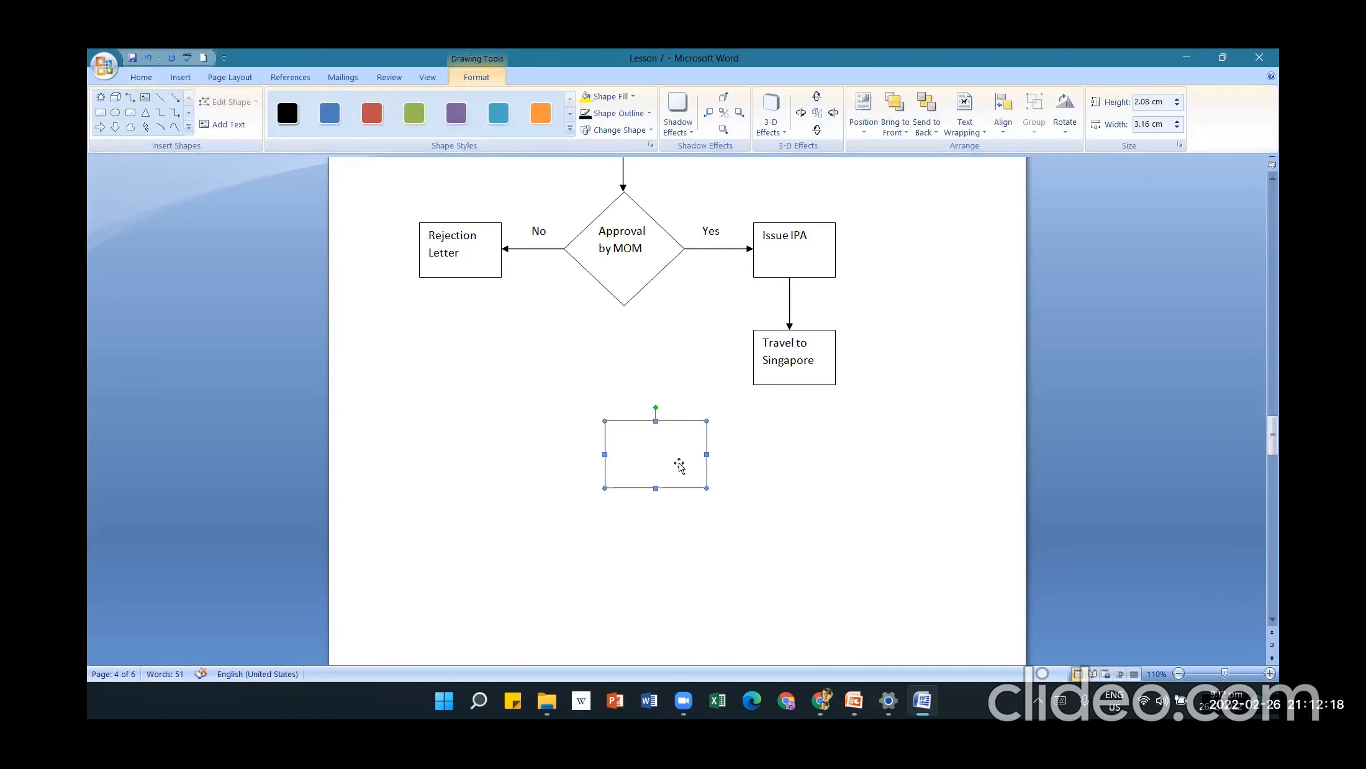